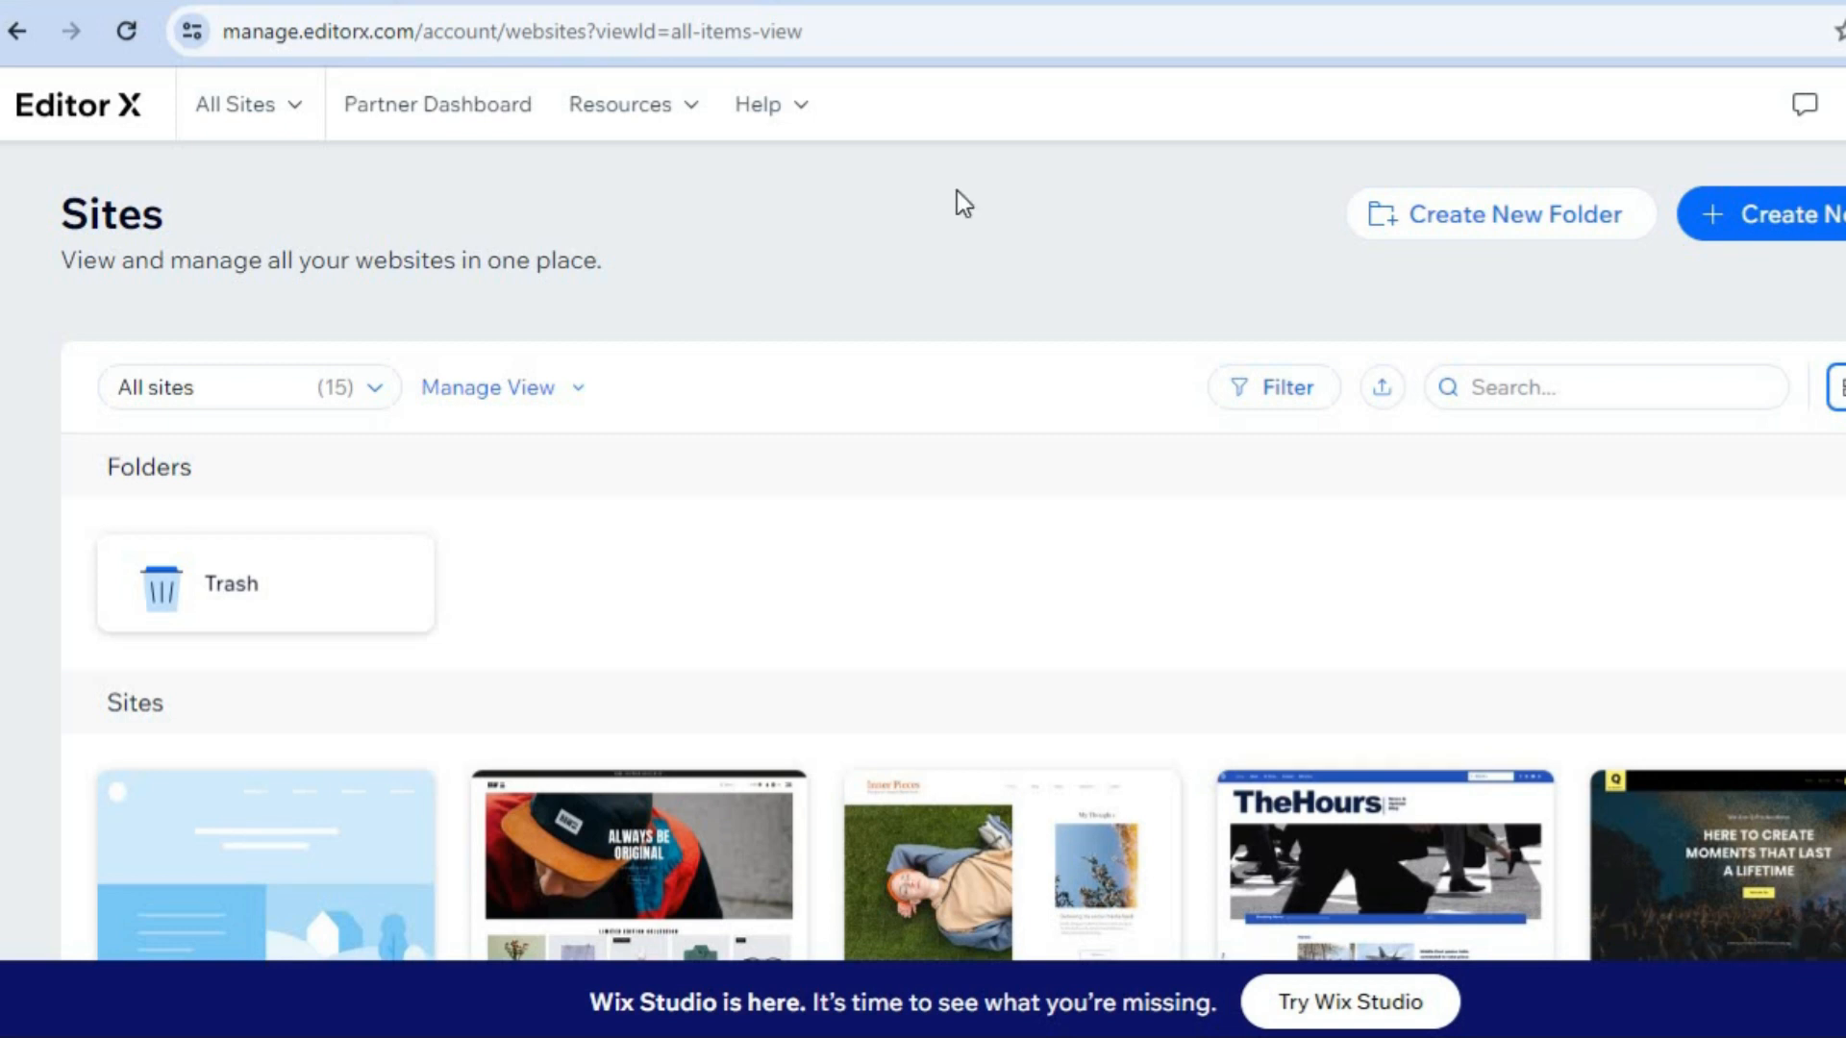
- Start a new site using Wix Editor and choose to set it up without AI
{"action": "left_click", "coordinate": [1804, 212]}
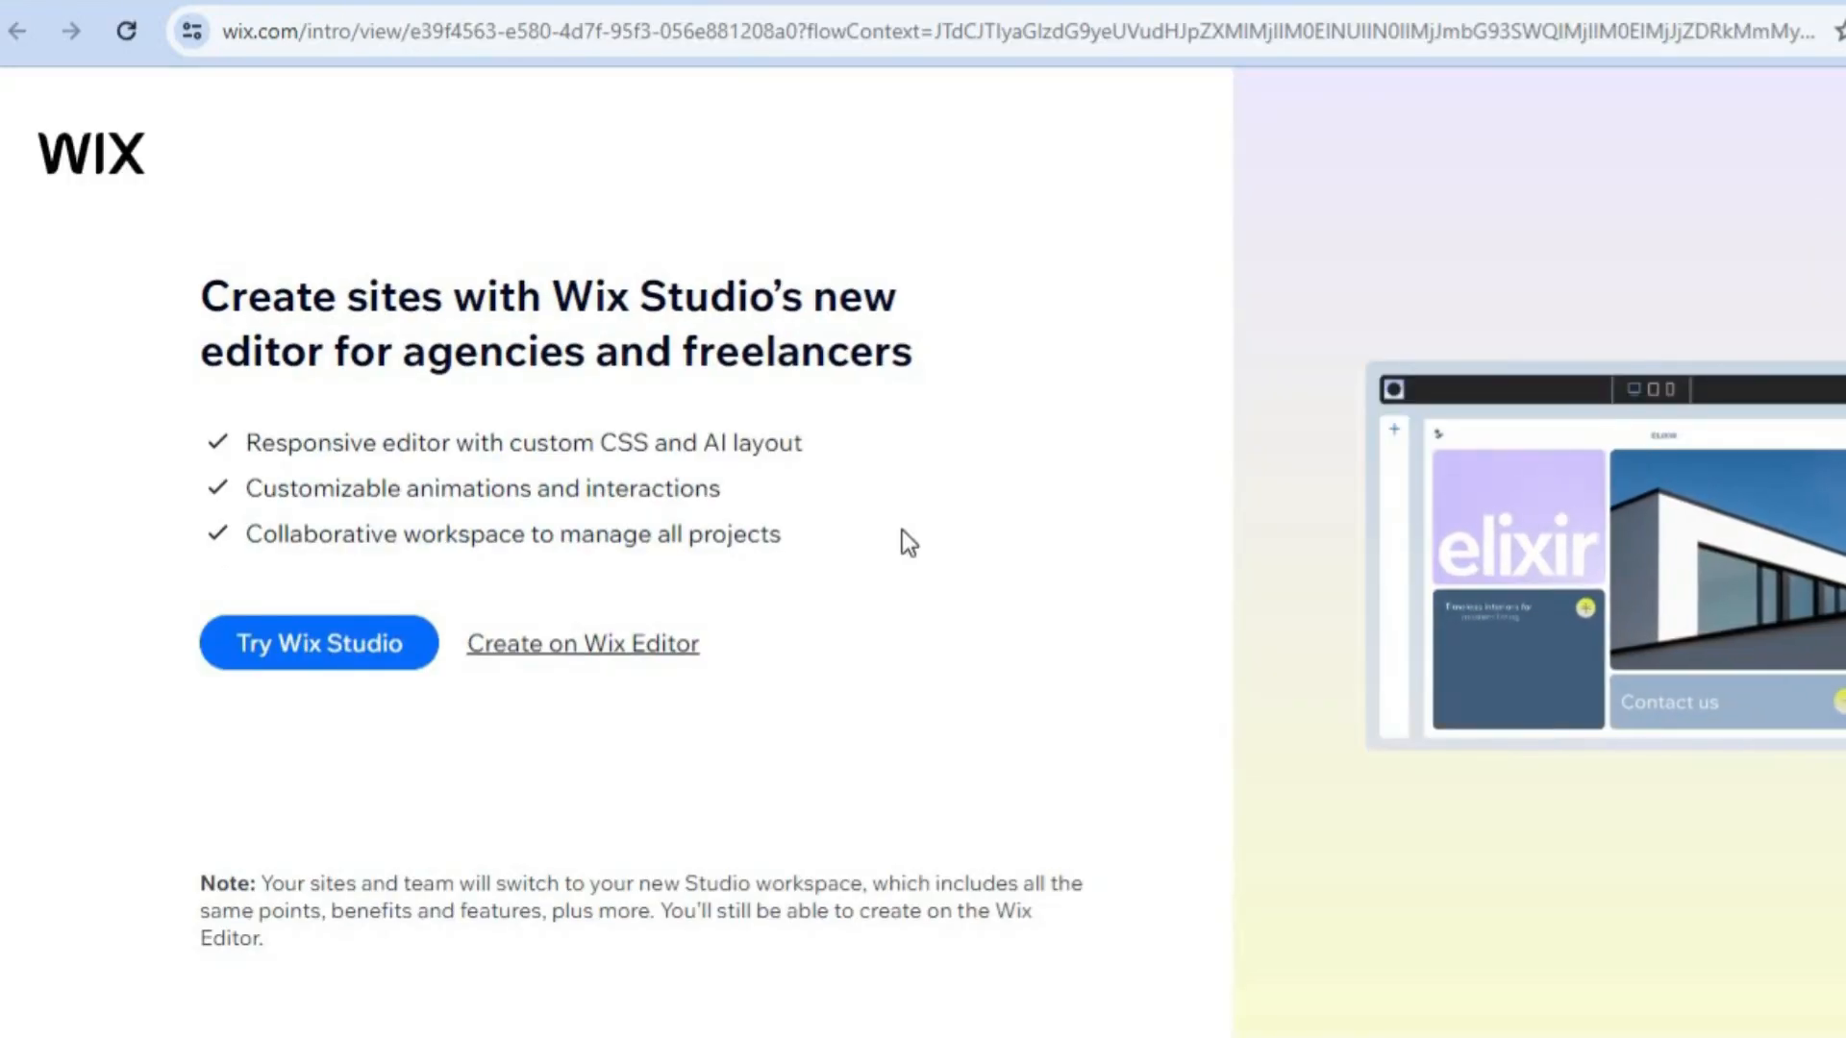
{"action": "left_click", "coordinate": [632, 661]}
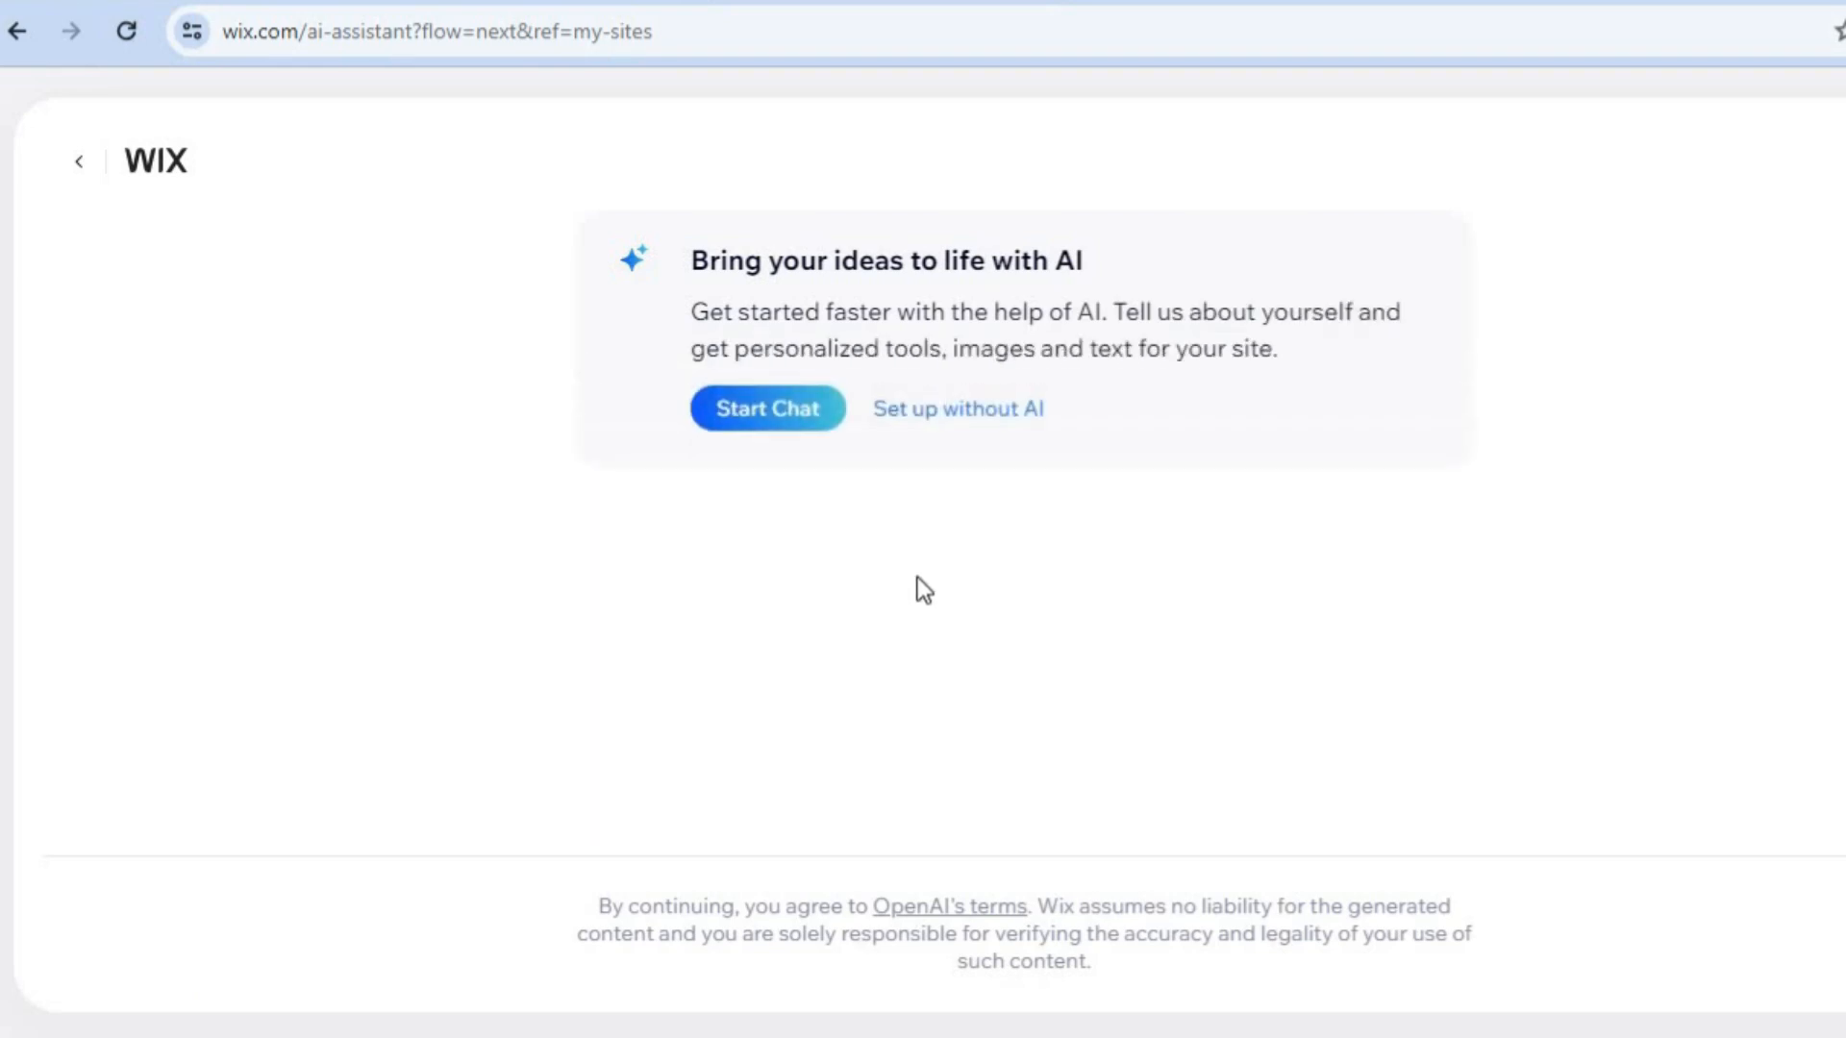
{"action": "left_click", "coordinate": [957, 433]}
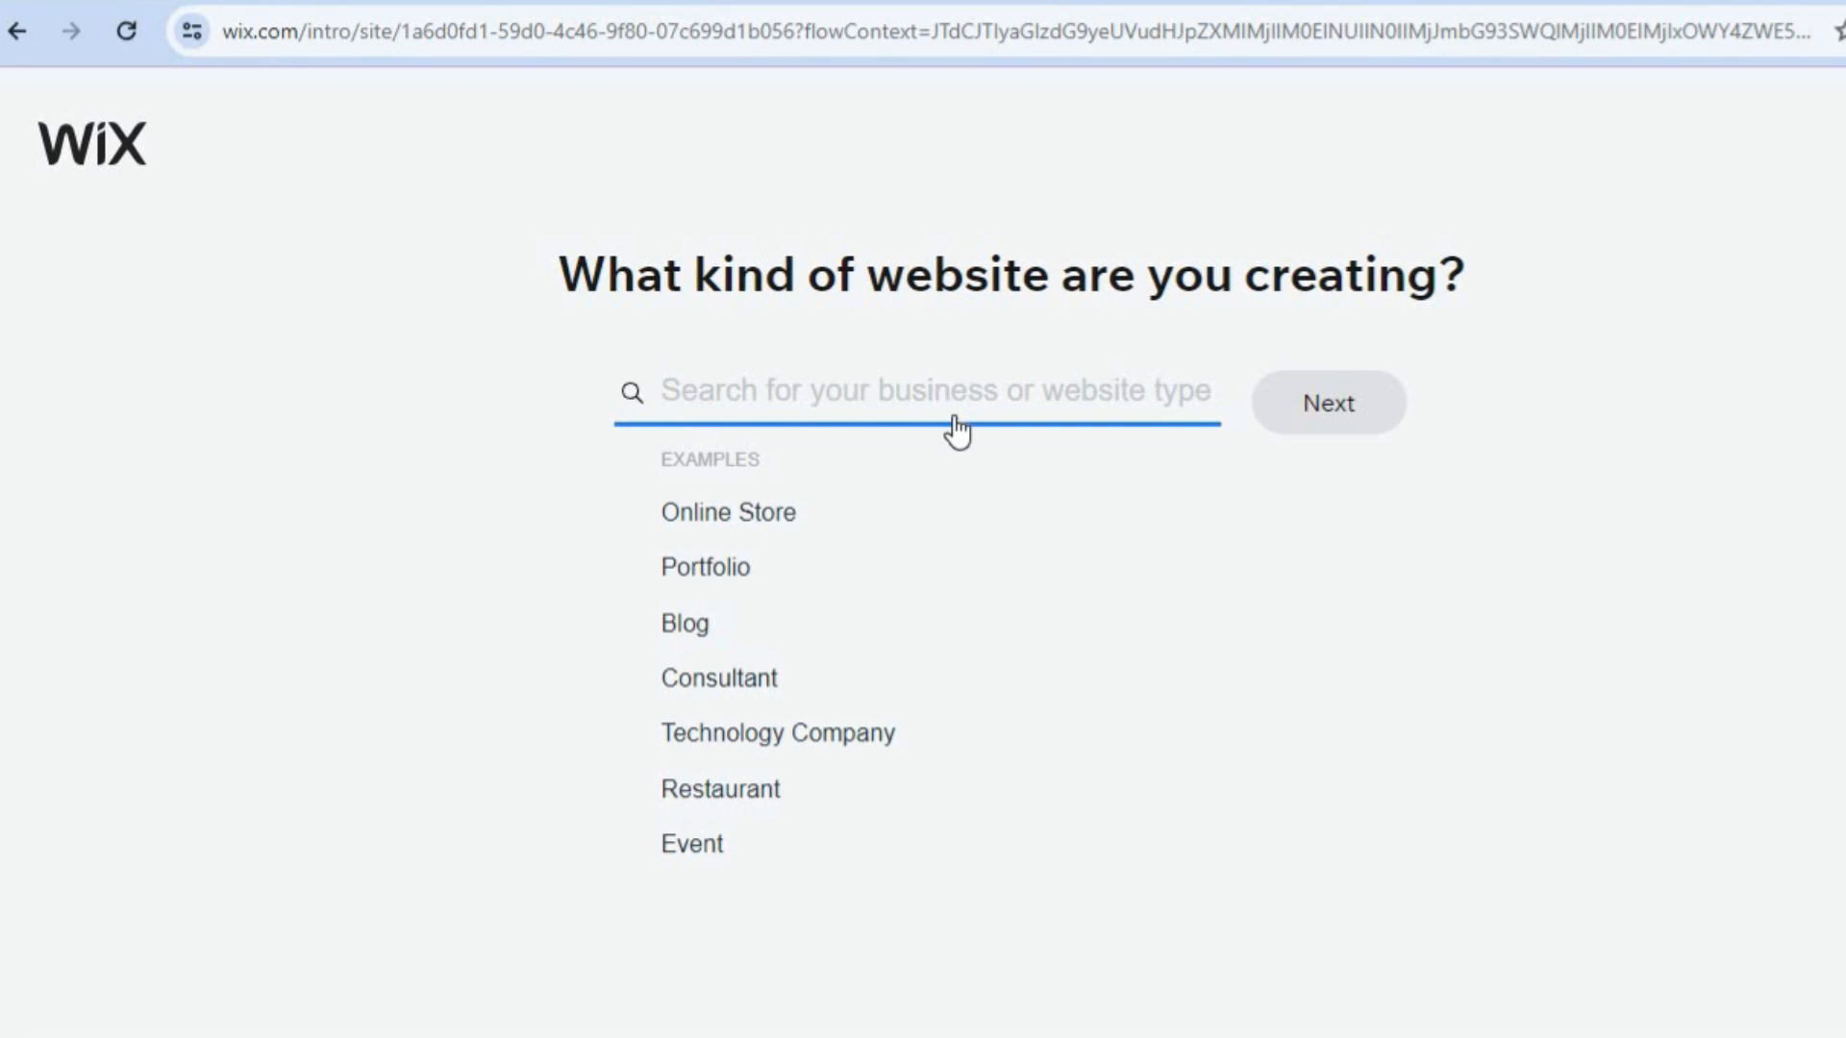
- Choose Online Store as the kind of website and continue to the store setup
{"action": "left_click", "coordinate": [746, 523]}
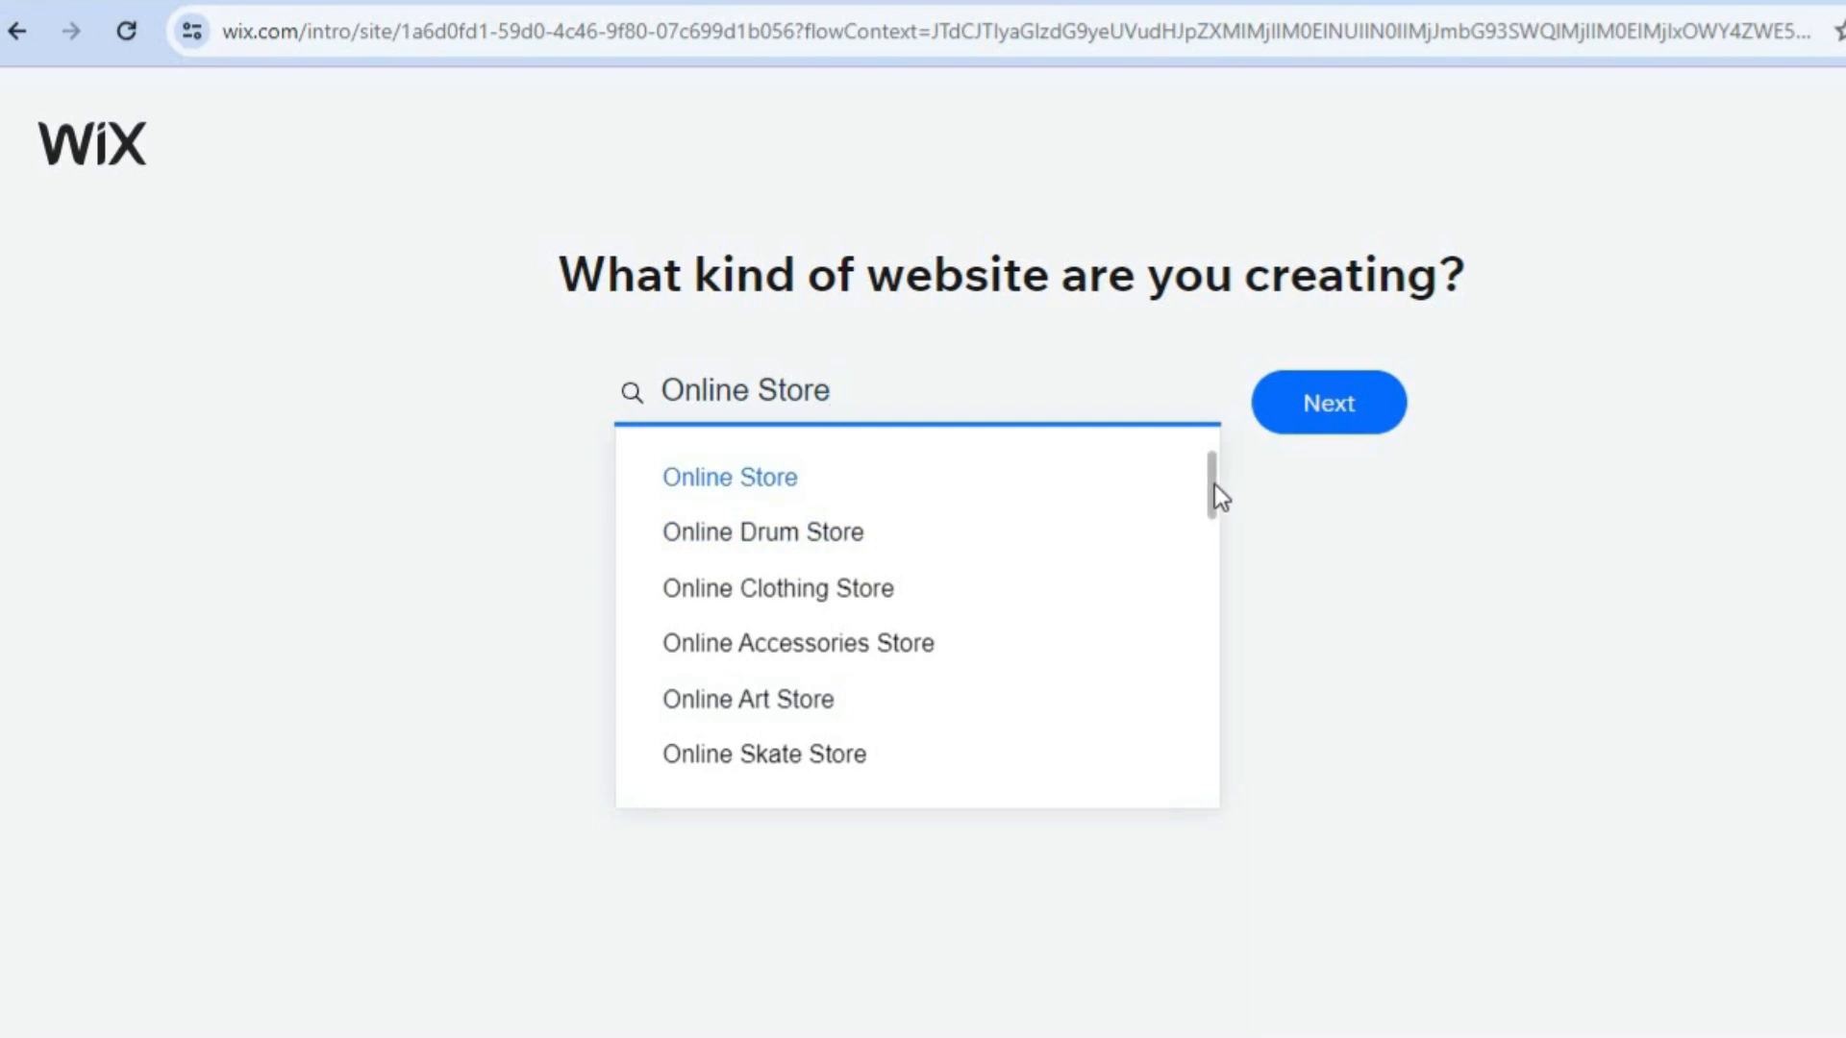
{"action": "left_click_drag", "start_coordinate": [1214, 483], "coordinate": [1207, 586]}
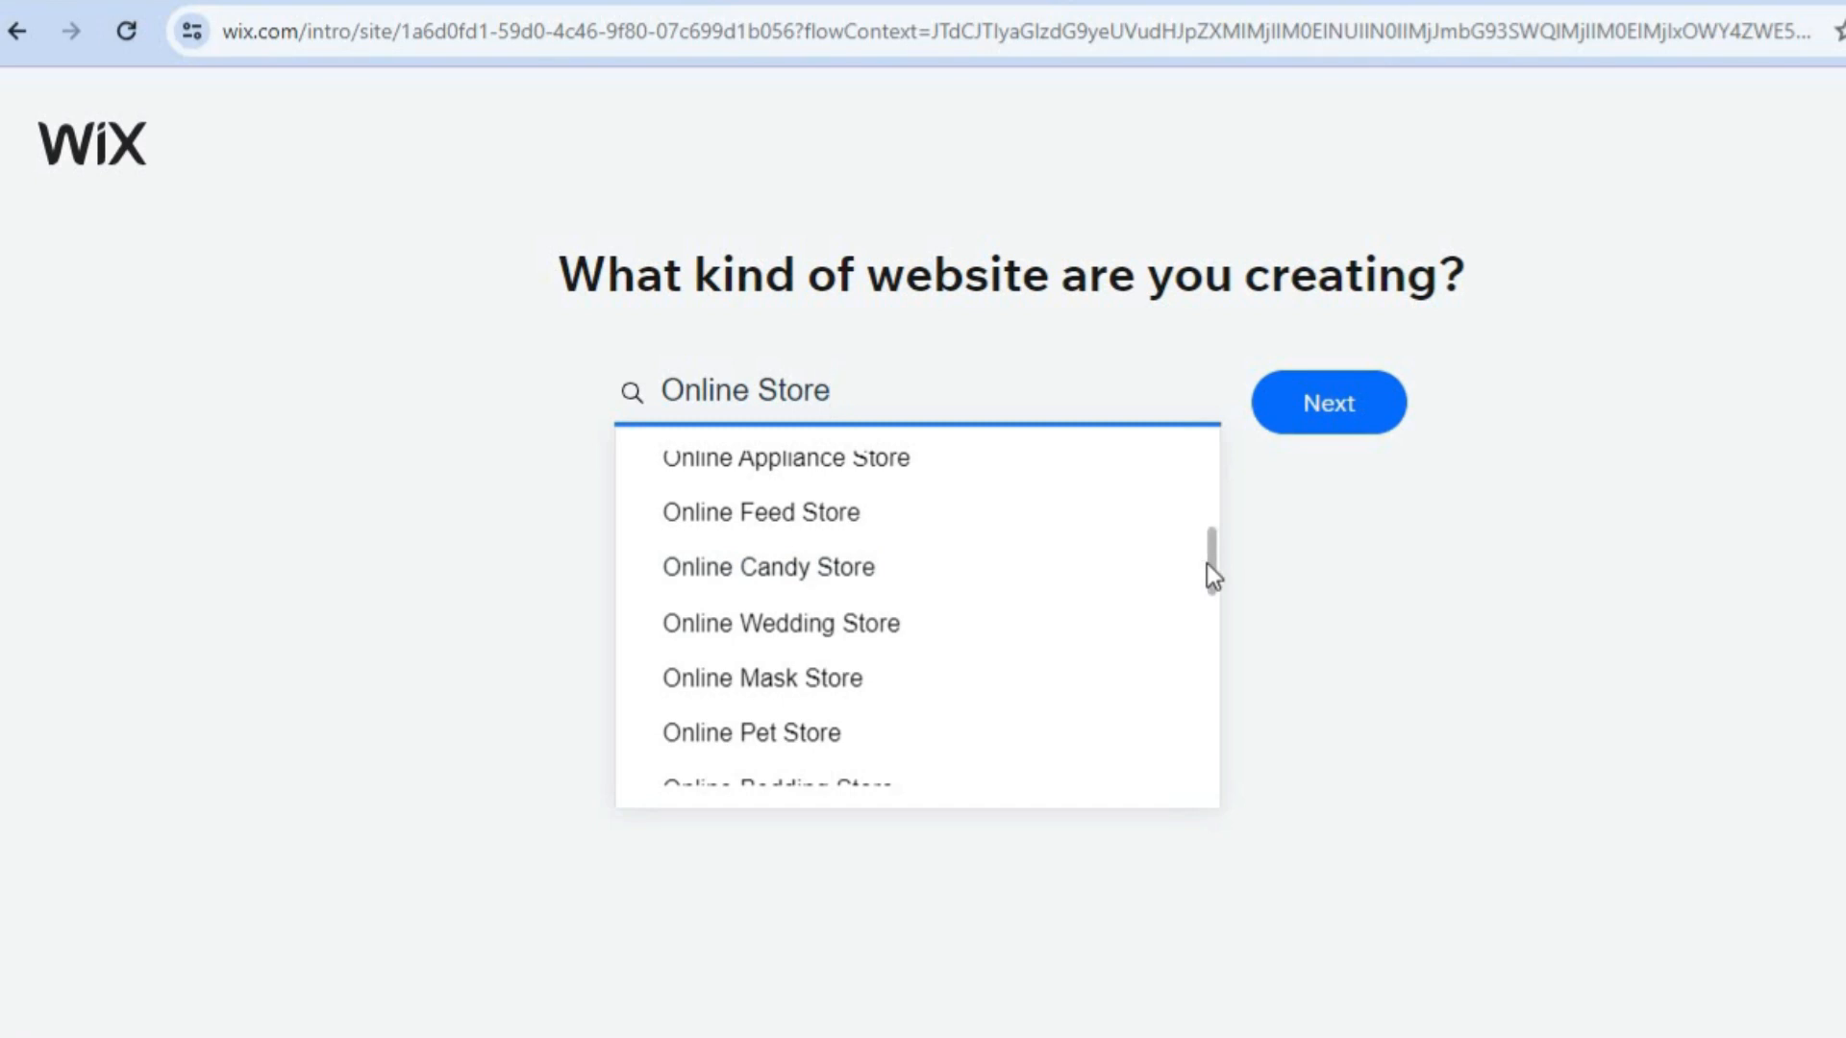
{"action": "scroll", "coordinate": [1207, 564], "scroll_direction": "down", "scroll_amount": 3}
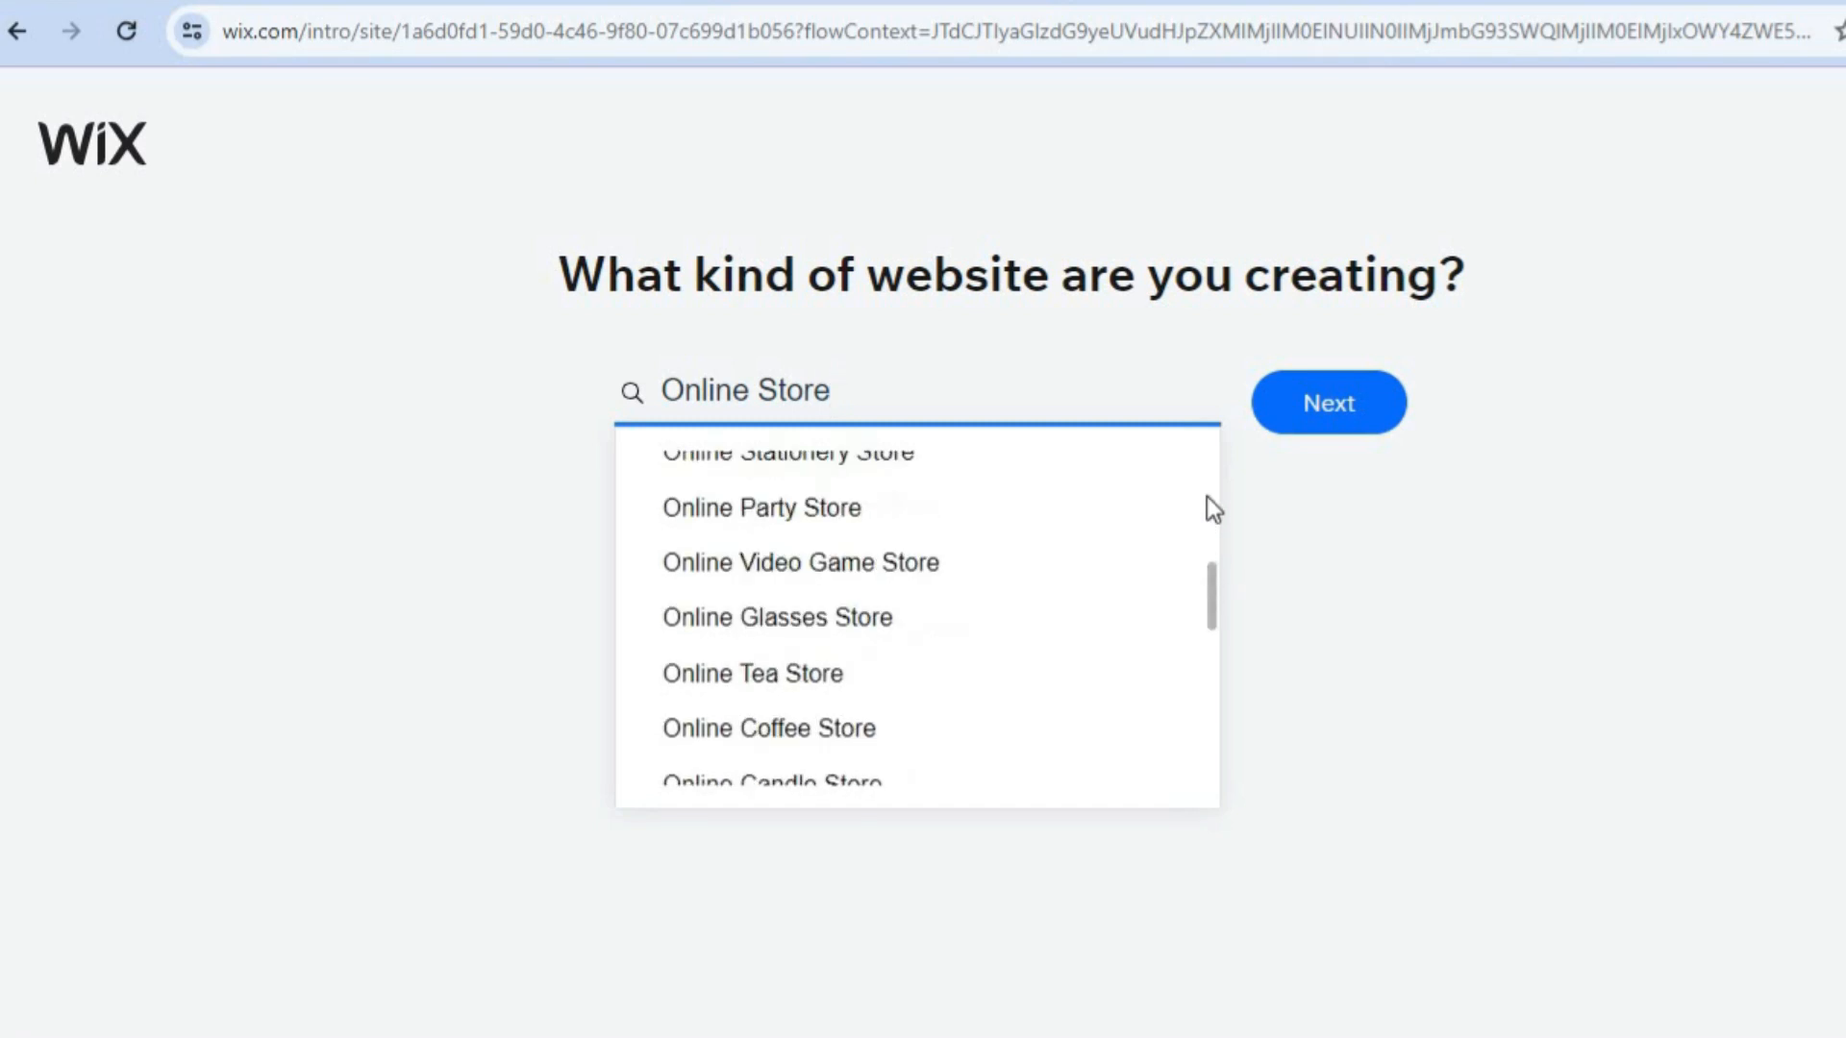
{"action": "left_click", "coordinate": [1355, 416]}
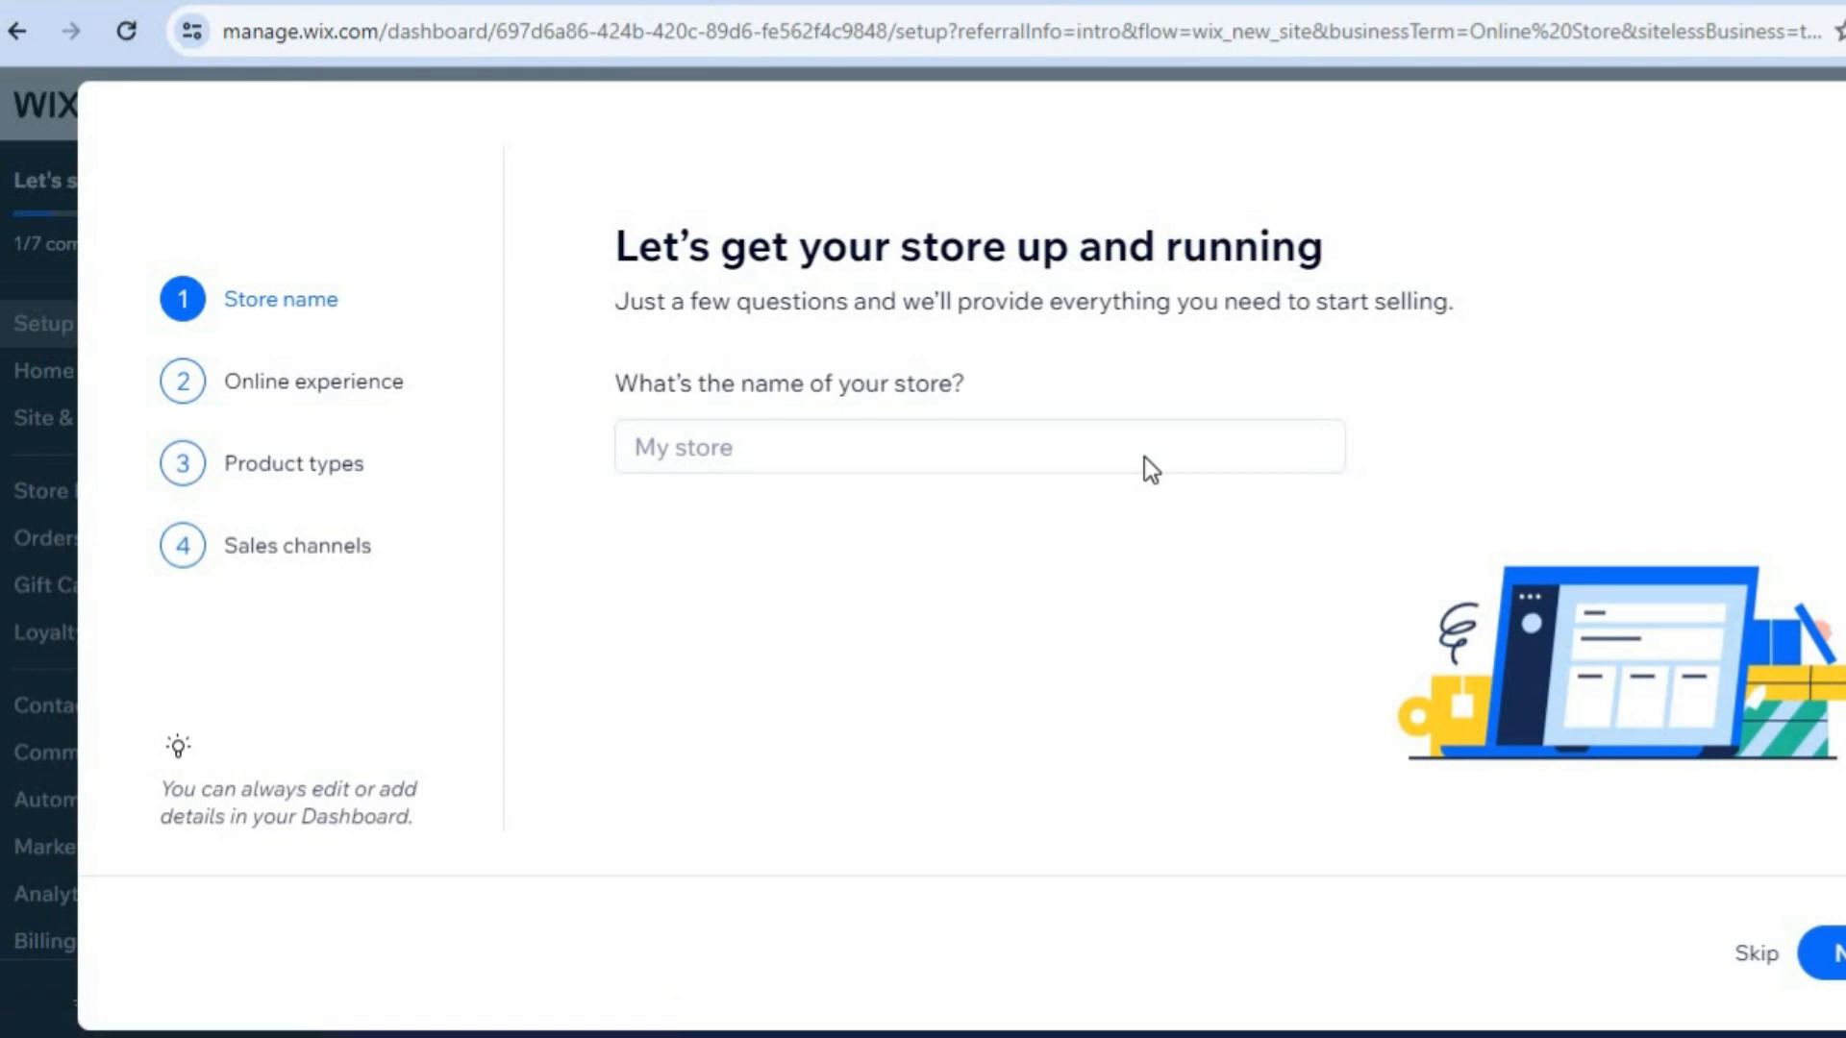
- Name the store TEST STORE and answer that there is no existing online store, just starting out
{"action": "left_click", "coordinate": [1053, 436]}
{"action": "type", "text": "TEST STORE"}
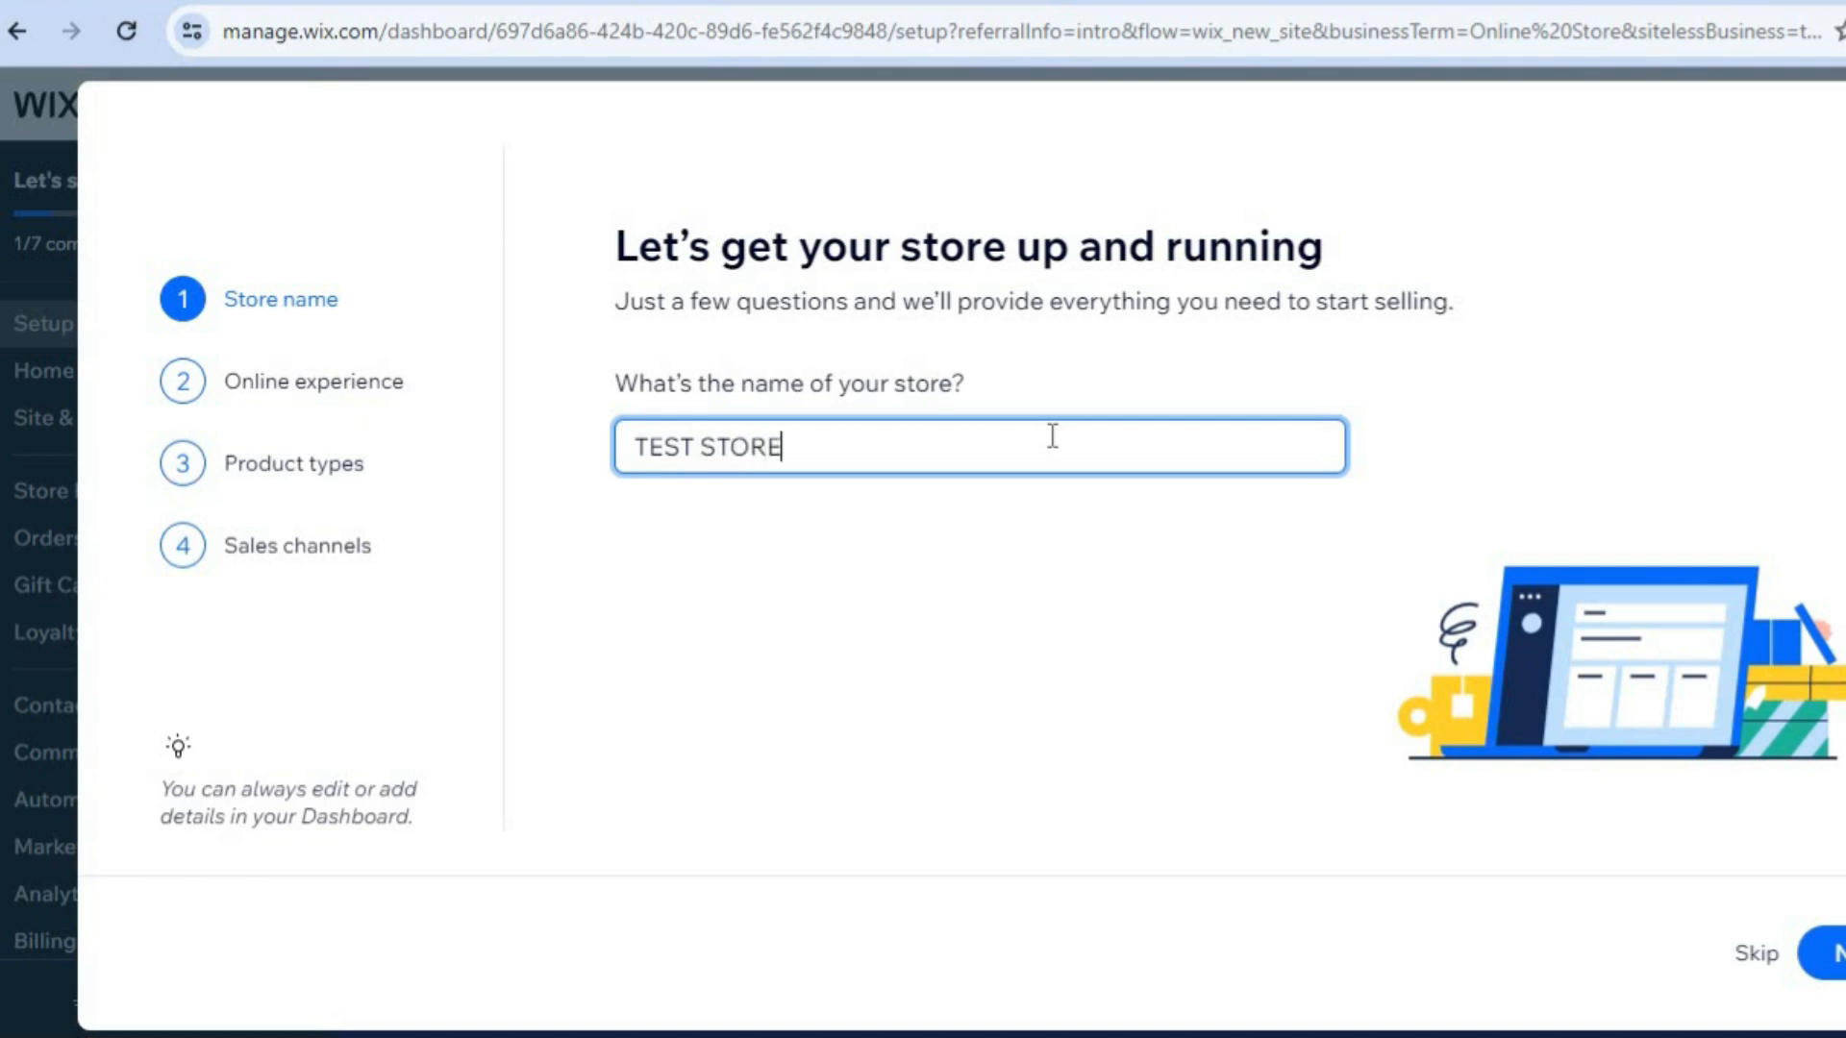
{"action": "left_click", "coordinate": [1822, 952]}
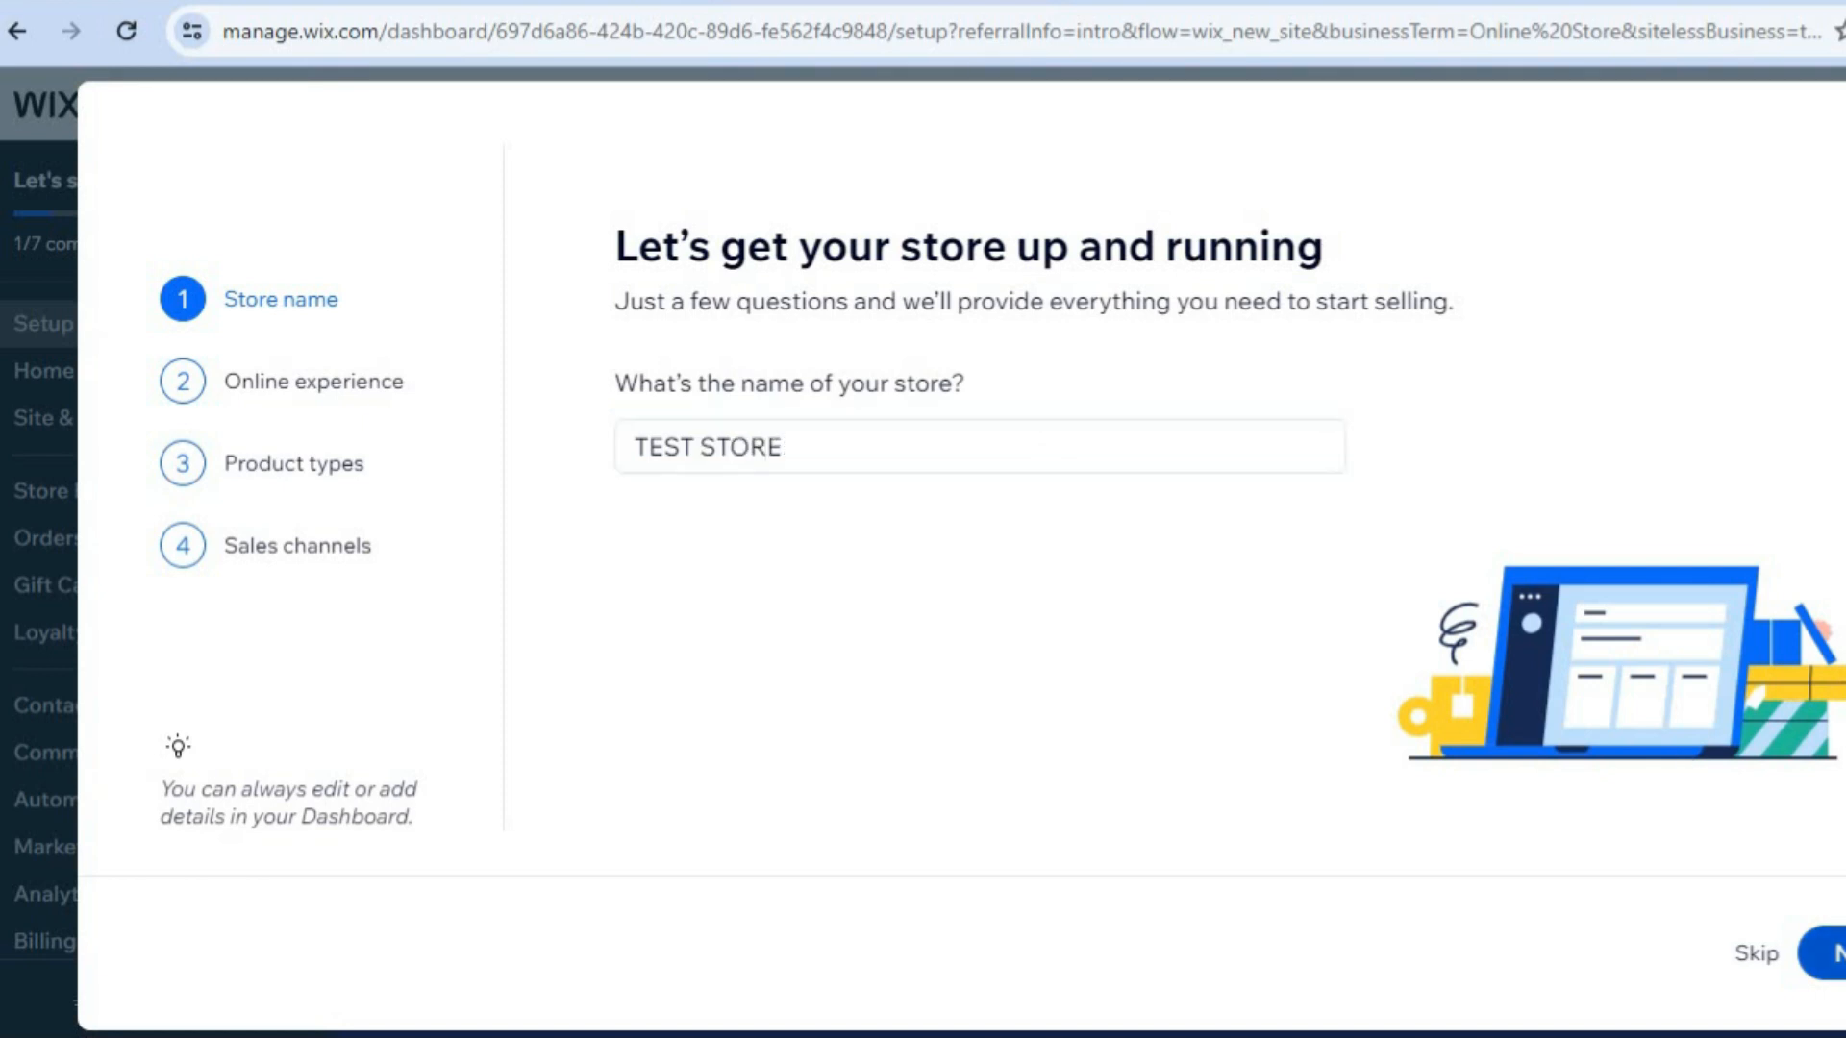
{"action": "left_click", "coordinate": [869, 441]}
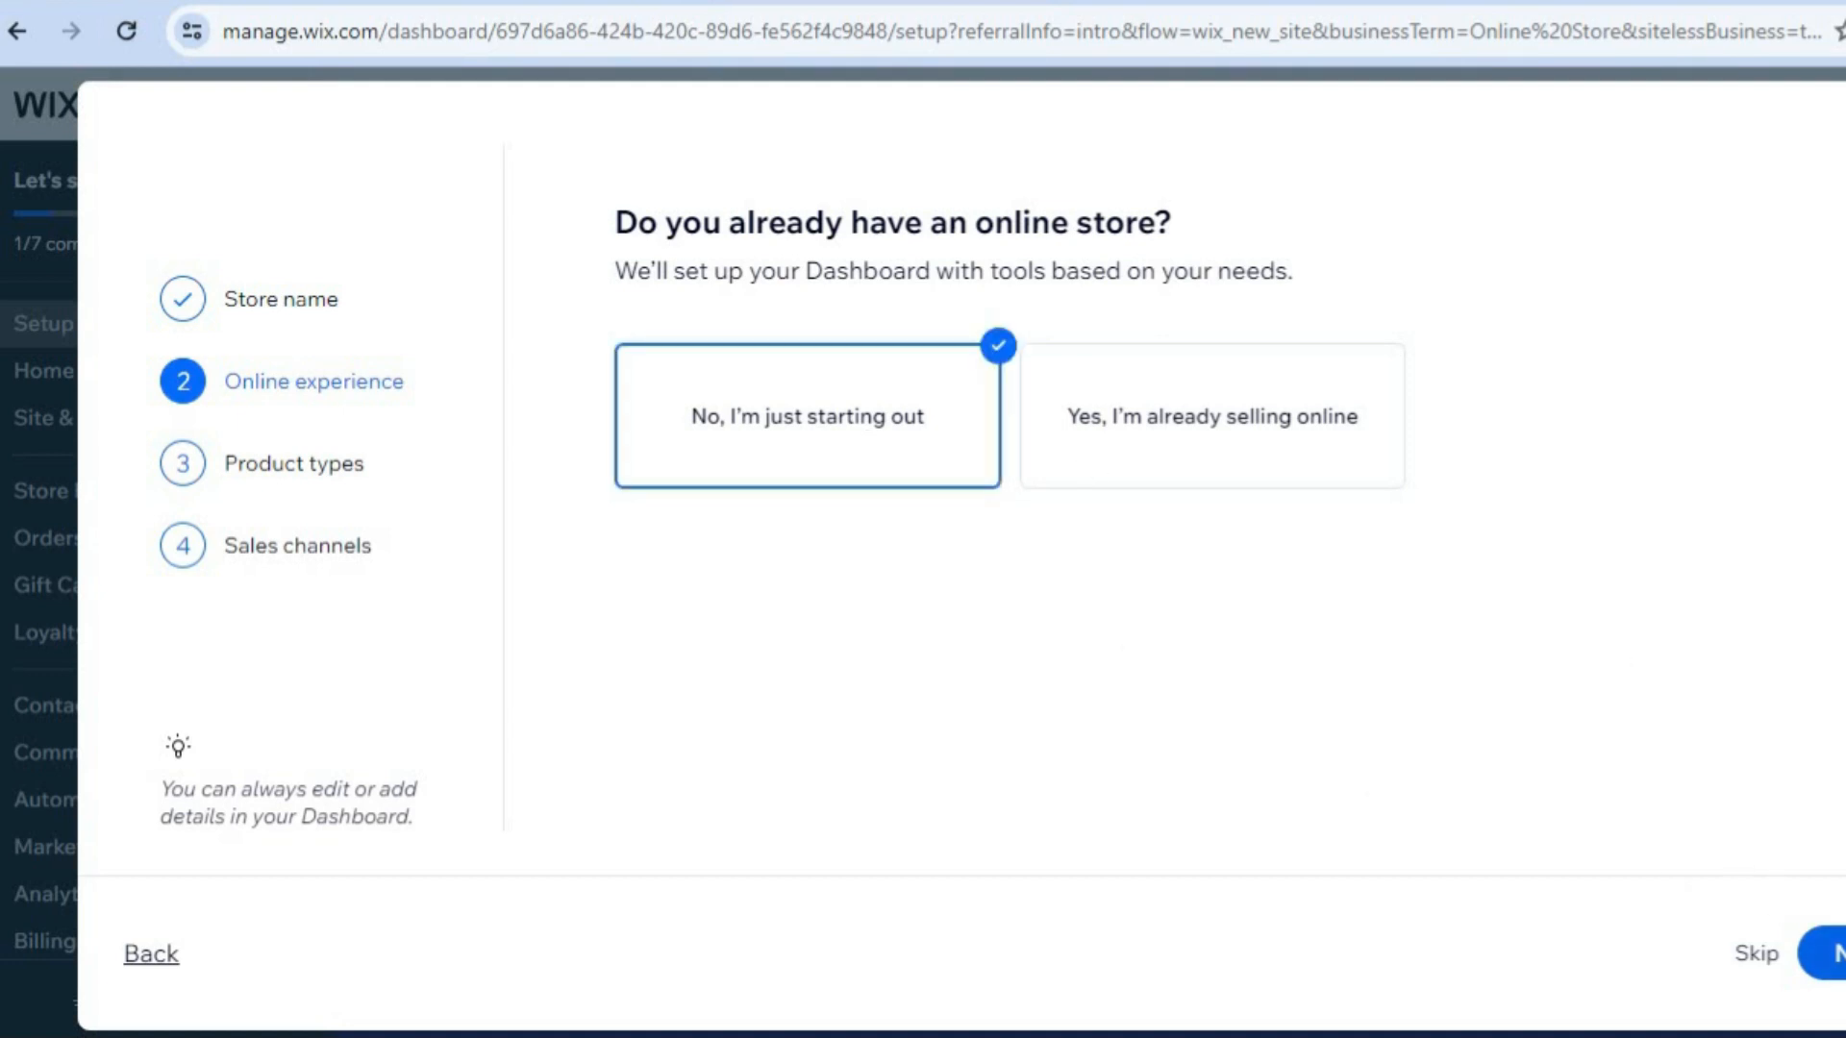
{"action": "left_click", "coordinate": [1826, 953]}
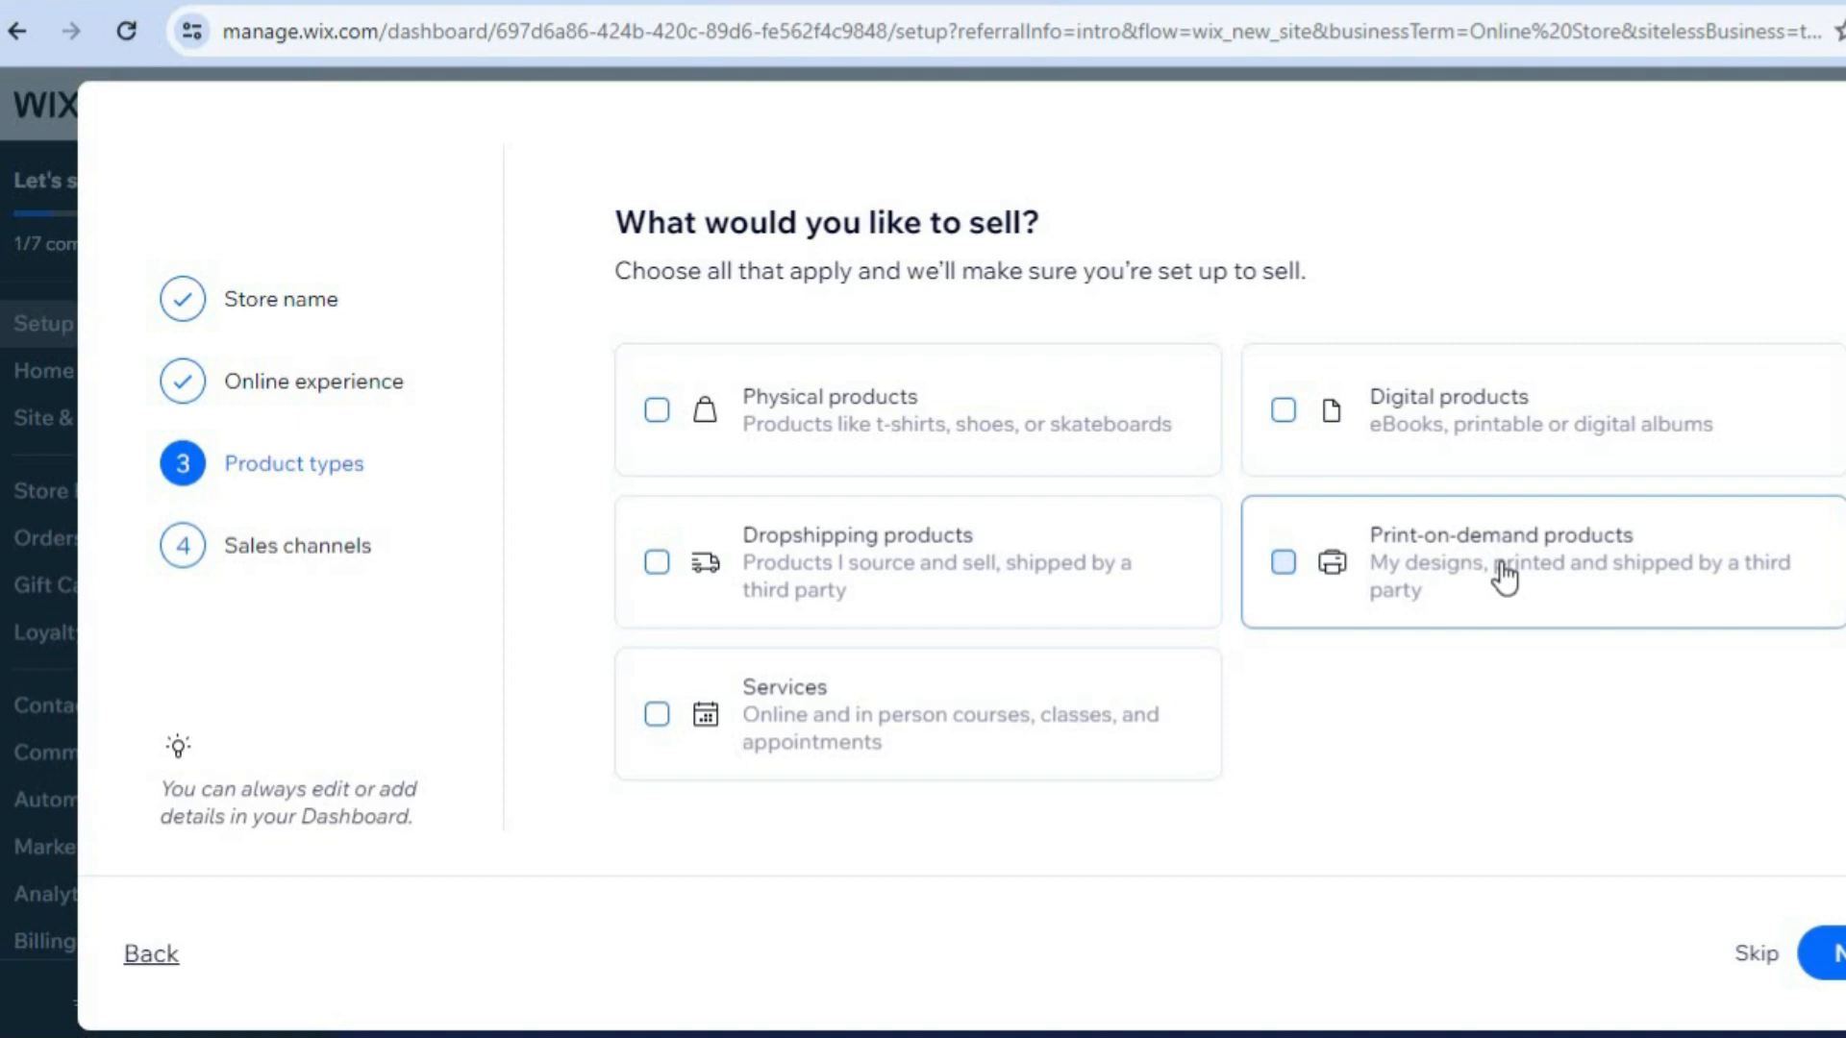
- Choose to sell digital products, accept Online store as the sales channel, and continue to the dashboard
{"action": "left_click", "coordinate": [1439, 432]}
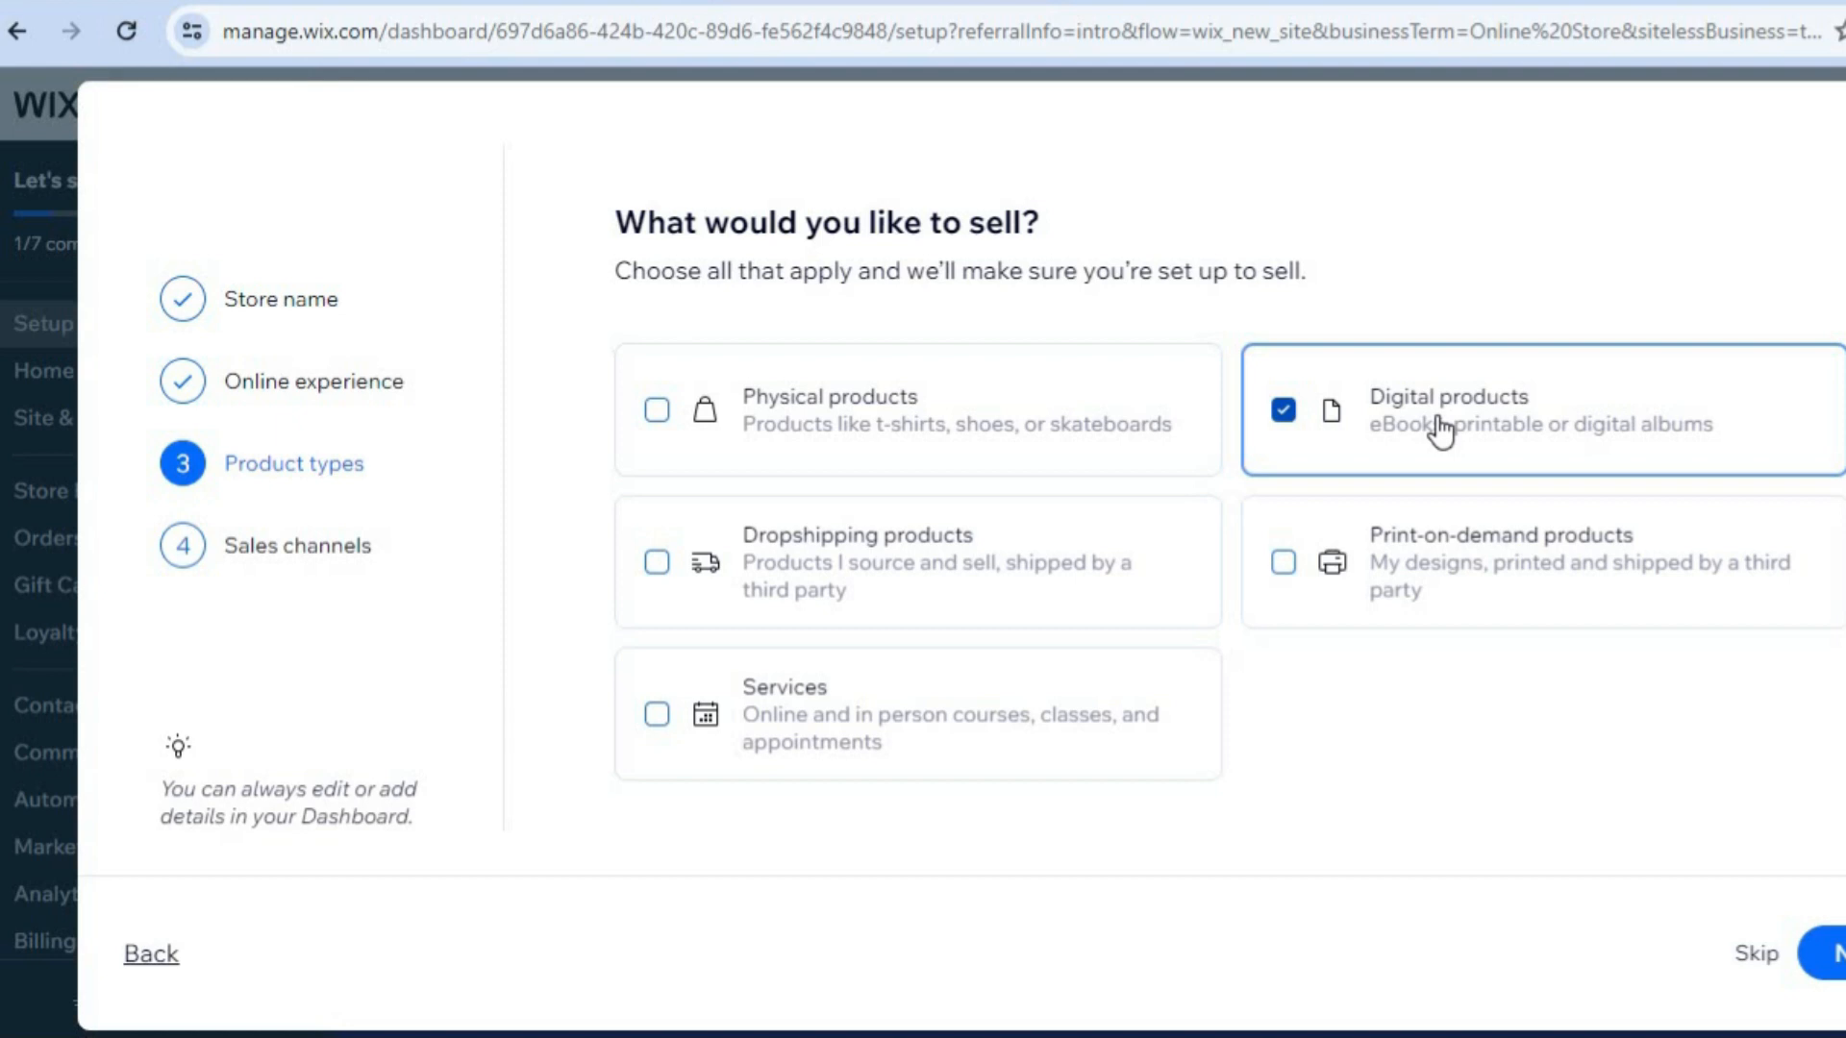
{"action": "left_click", "coordinate": [1823, 954]}
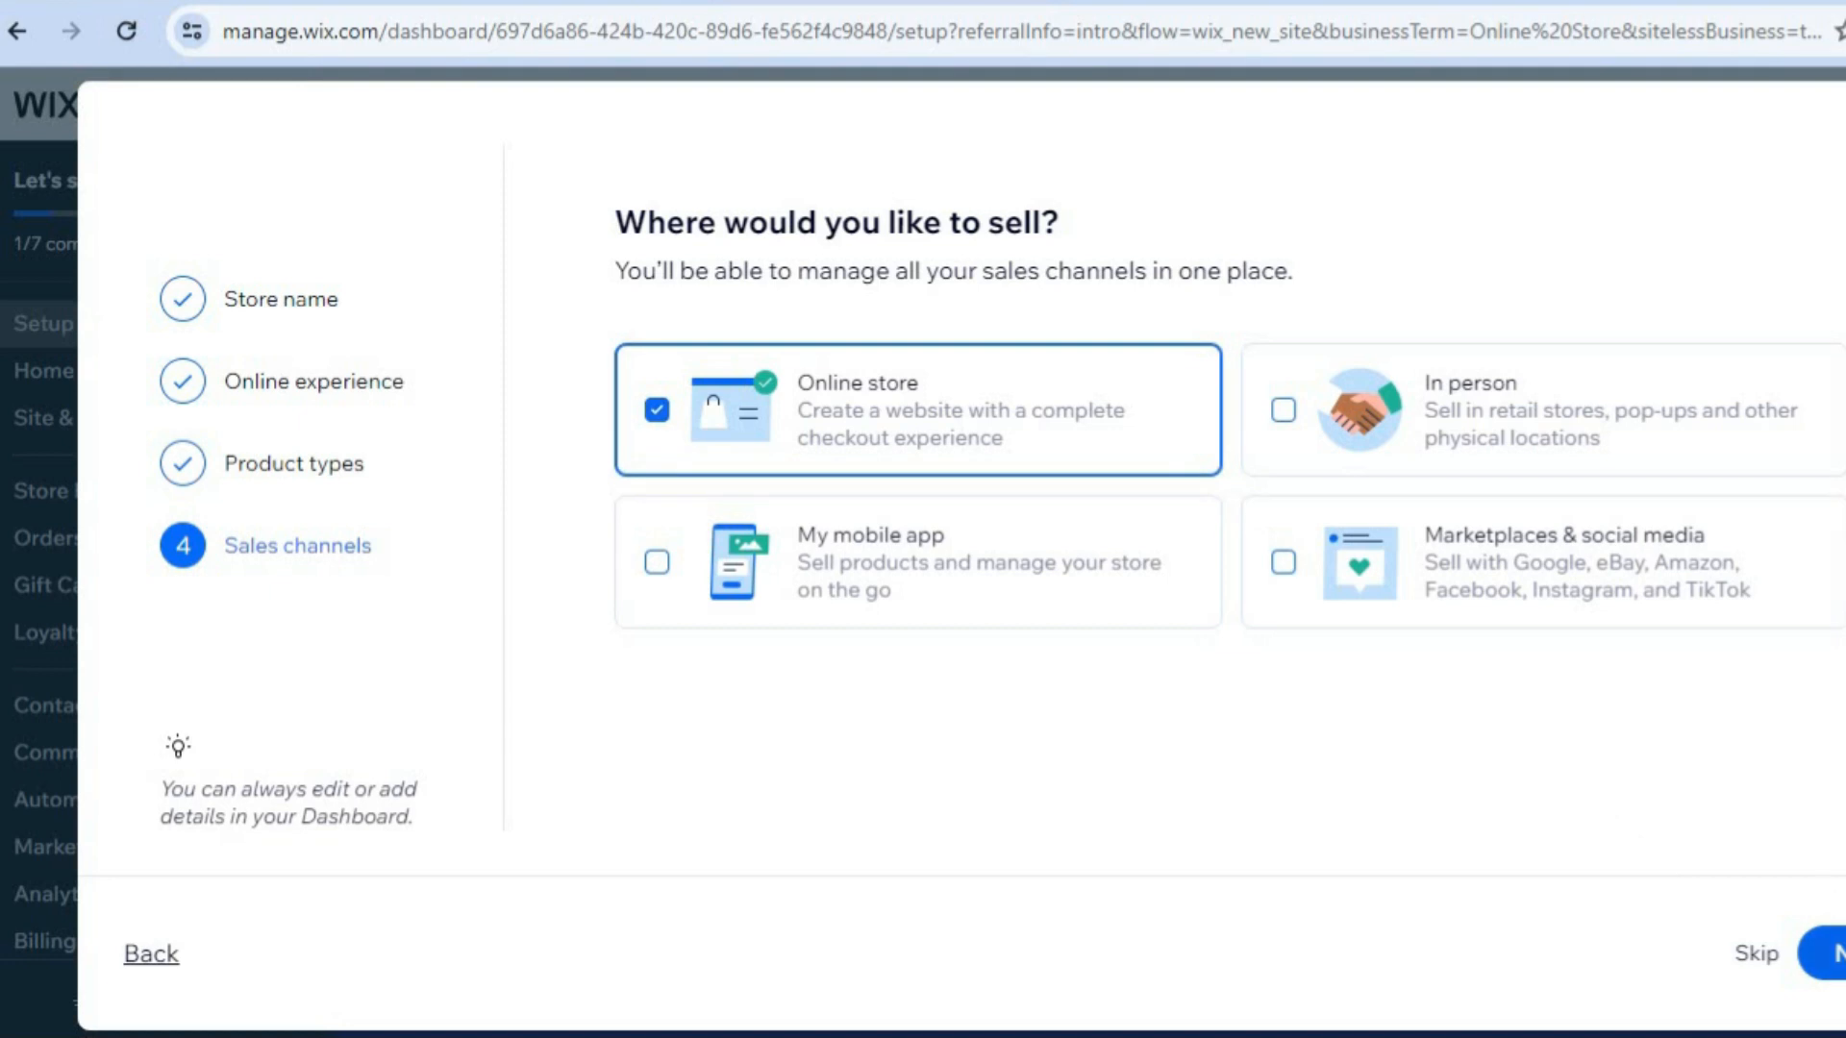
{"action": "left_click", "coordinate": [1823, 954]}
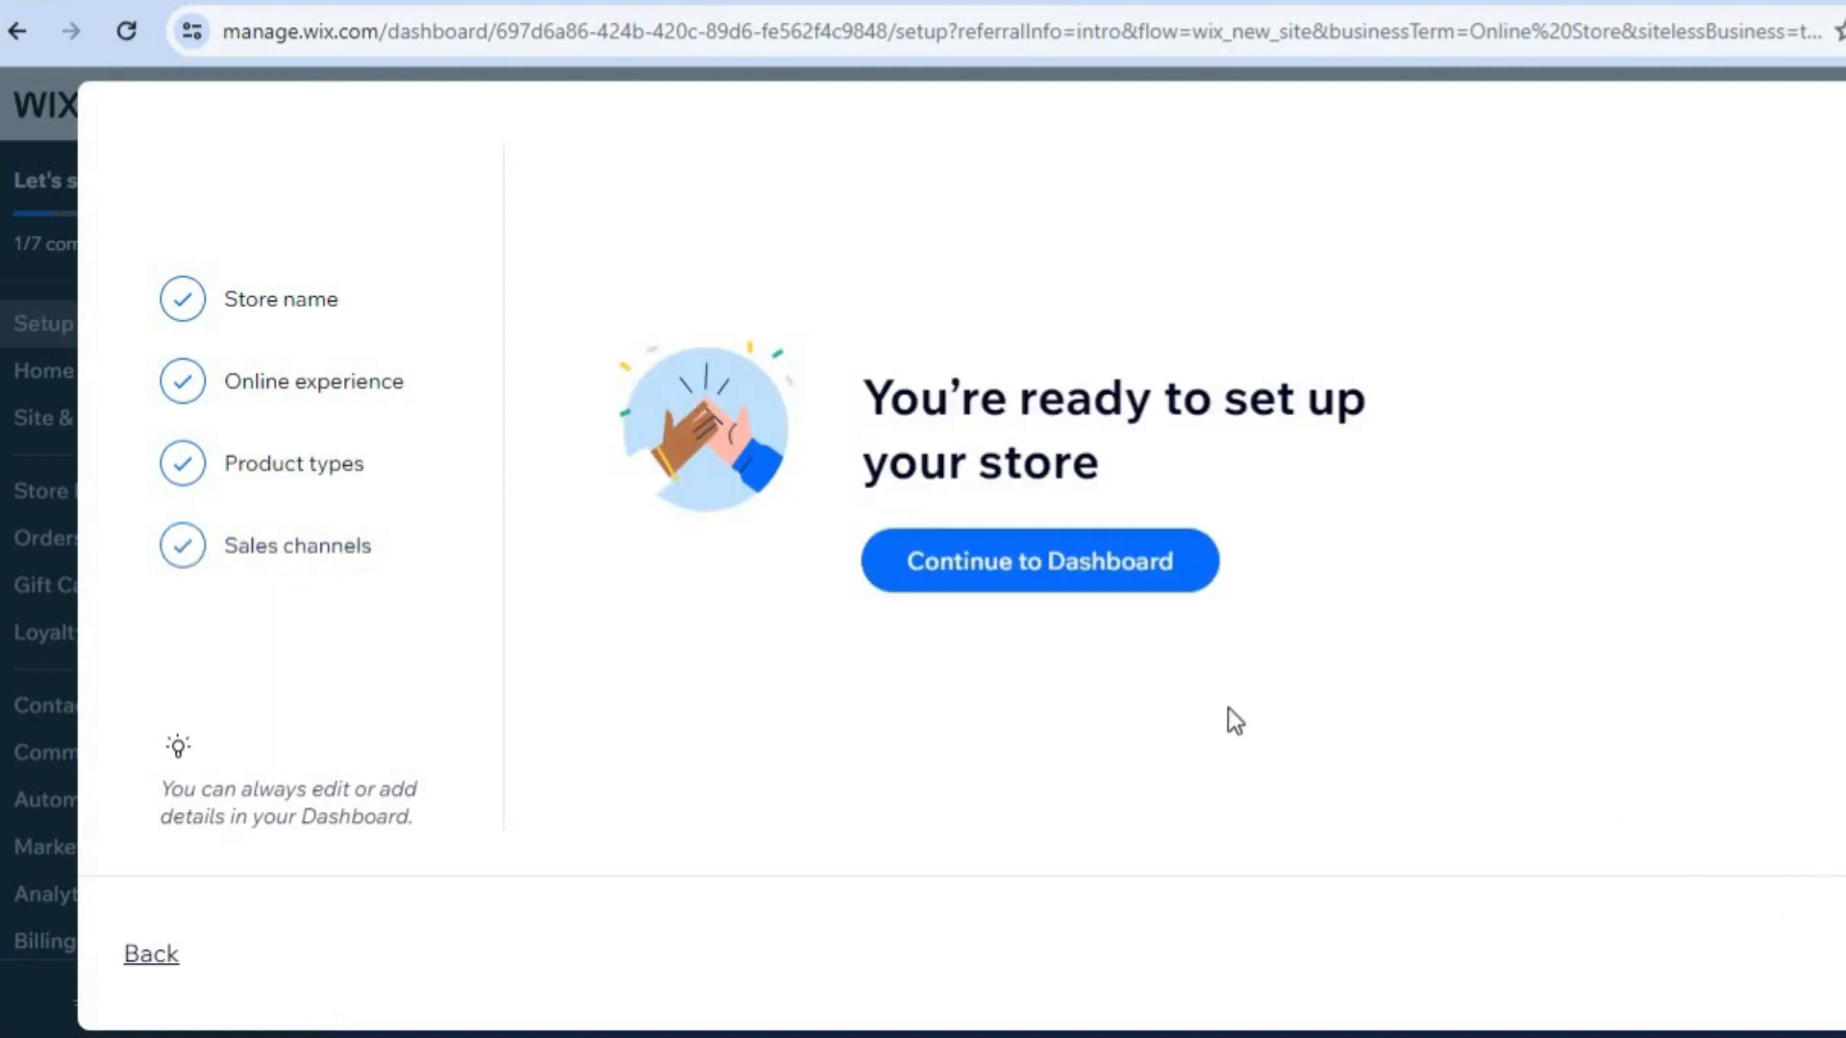
{"action": "left_click", "coordinate": [1040, 579]}
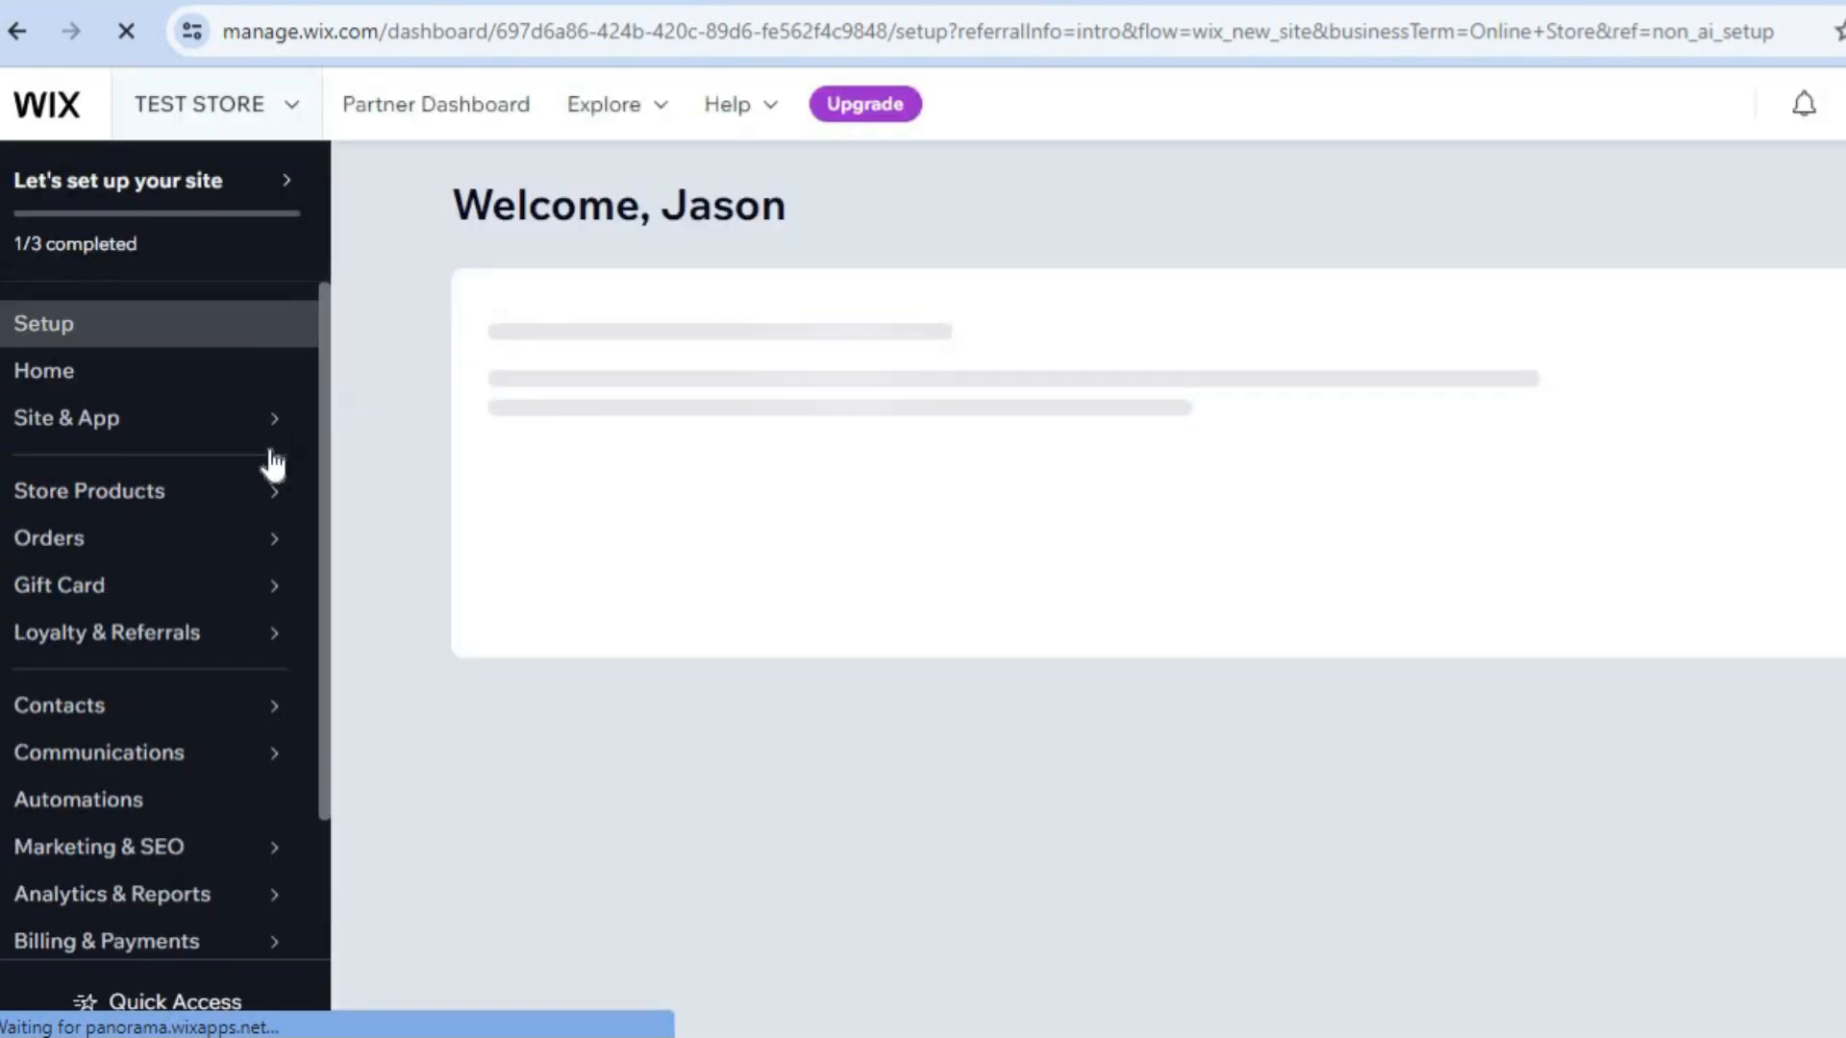
- Go to the store's product list and start a new product of the Digital file type
{"action": "mouse_move", "coordinate": [206, 509]}
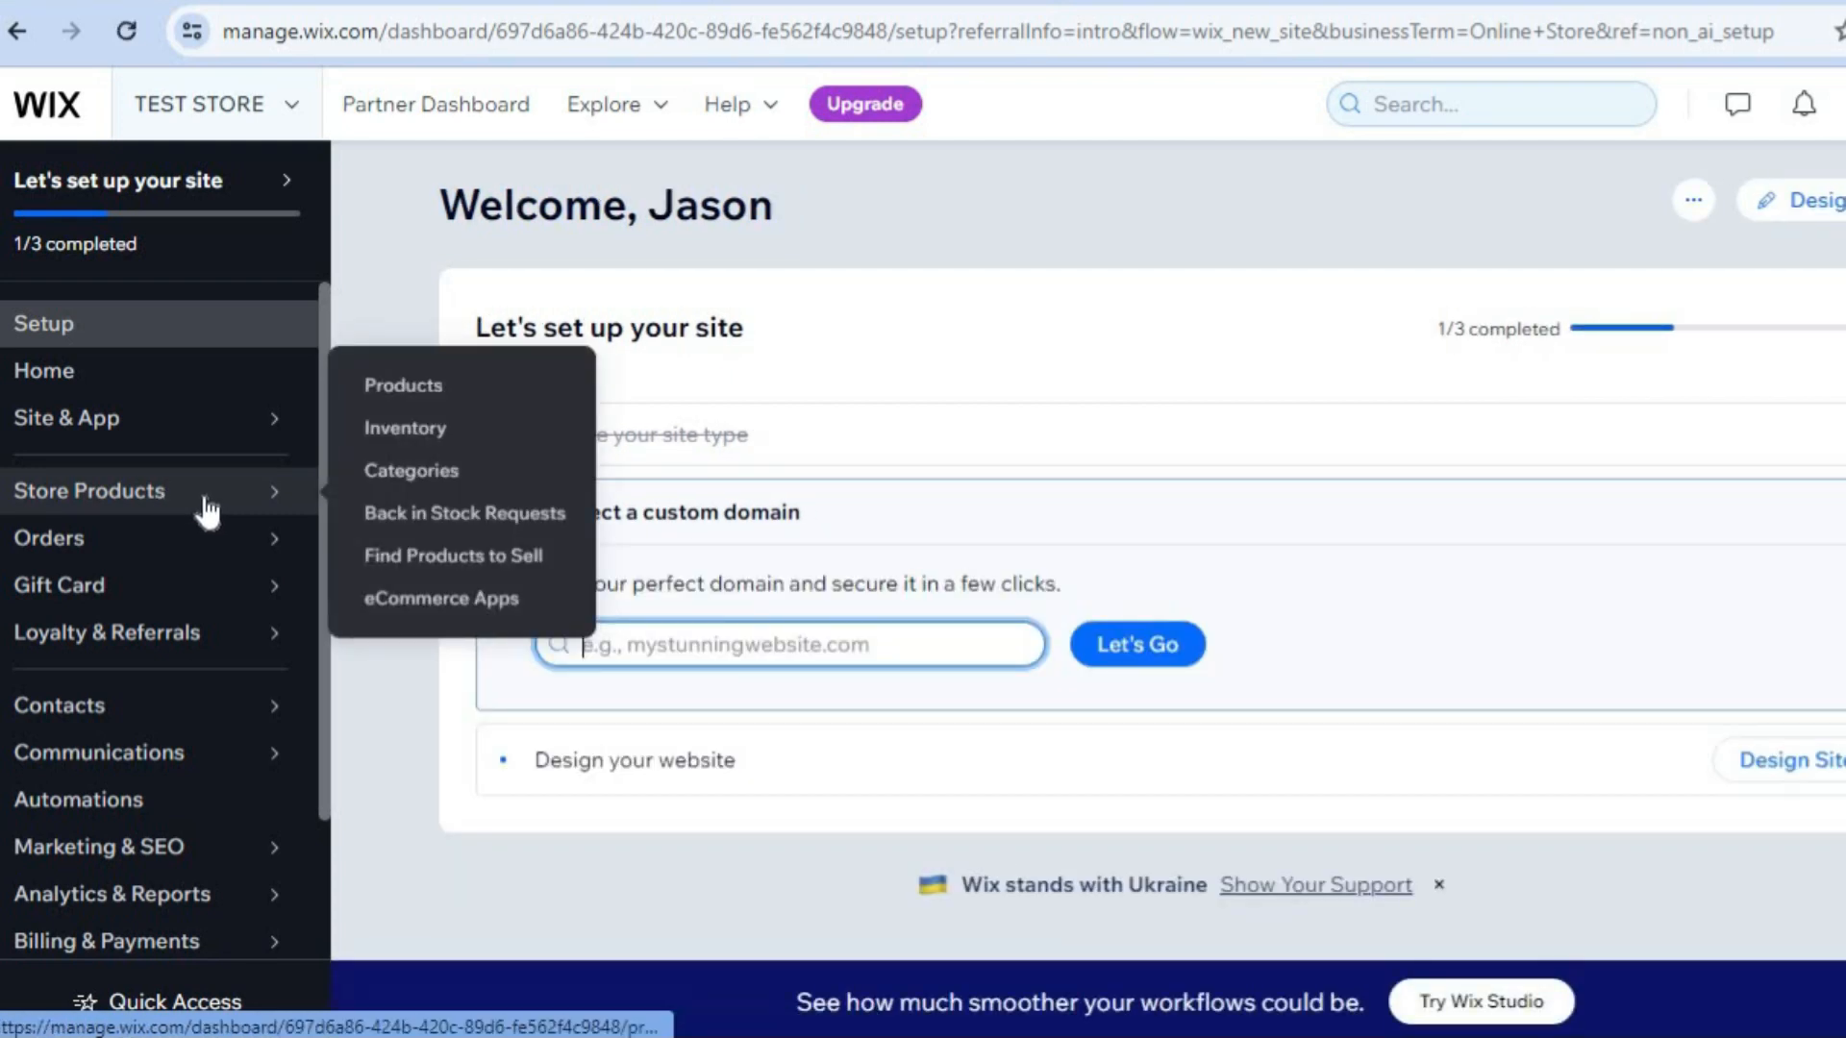
{"action": "left_click", "coordinate": [425, 385]}
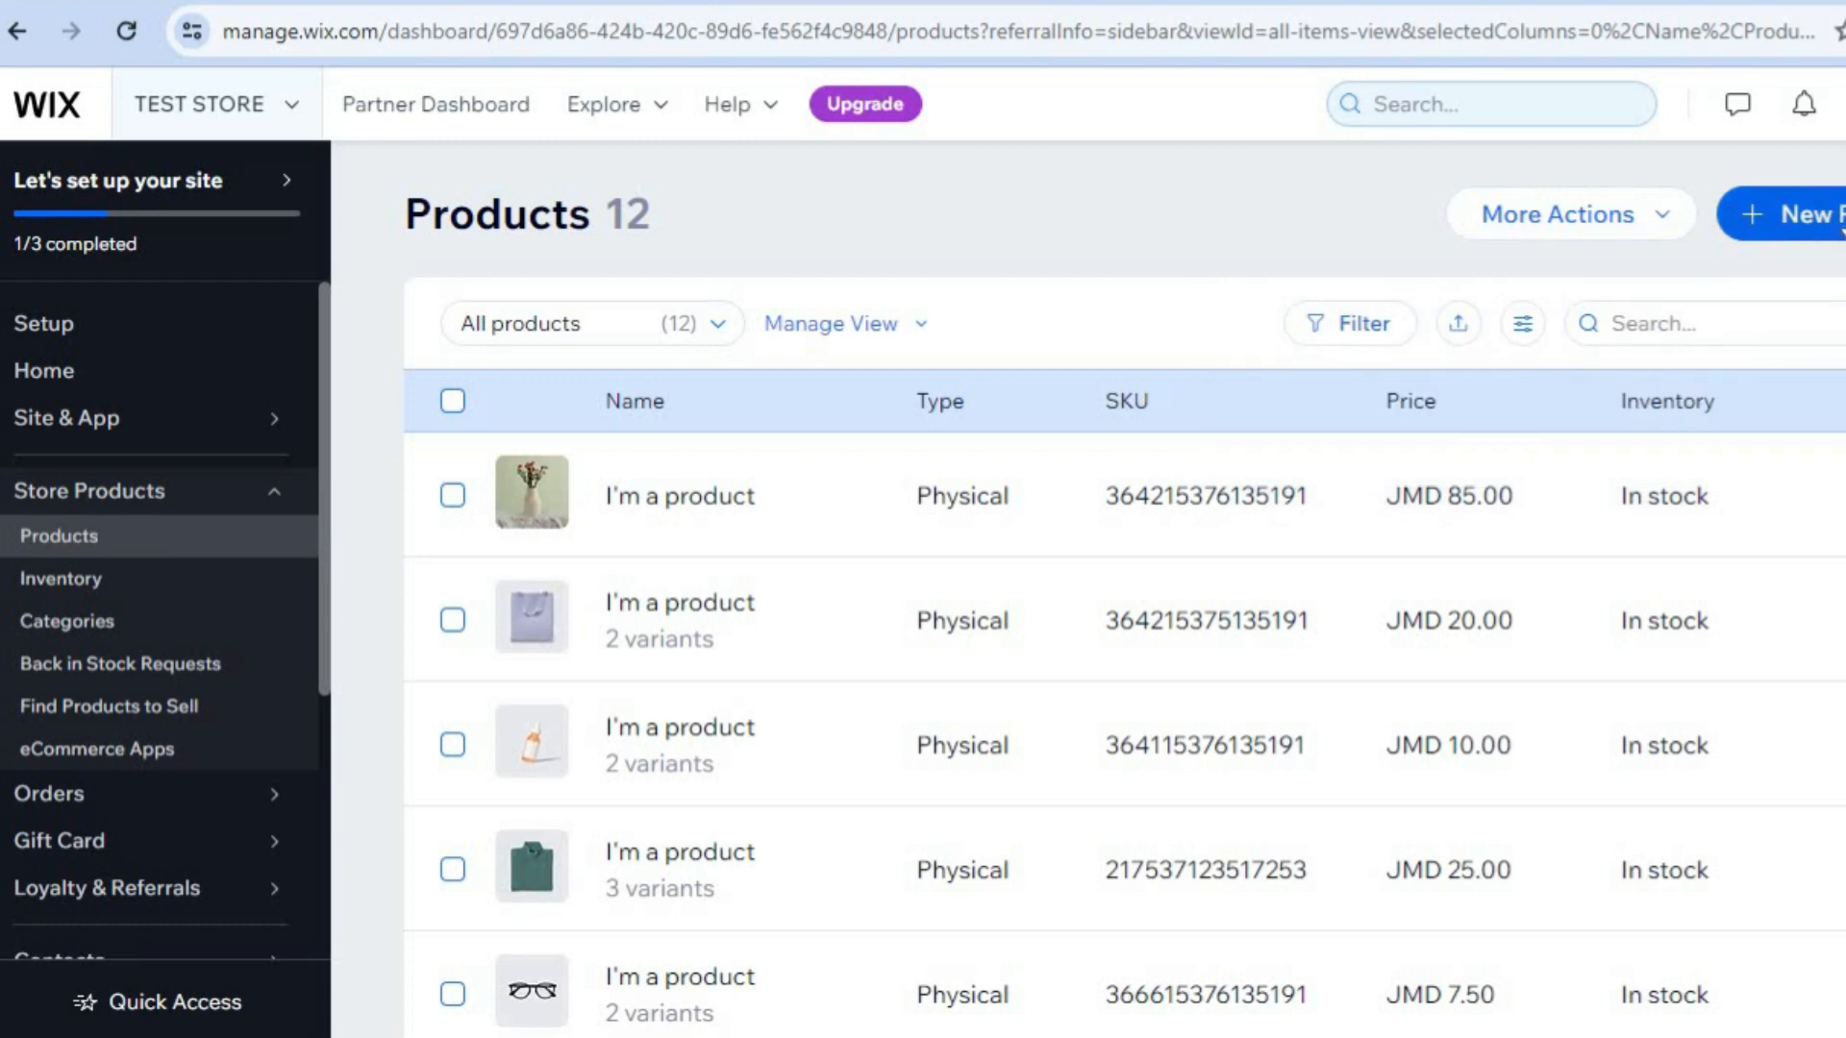
{"action": "left_click", "coordinate": [1842, 230]}
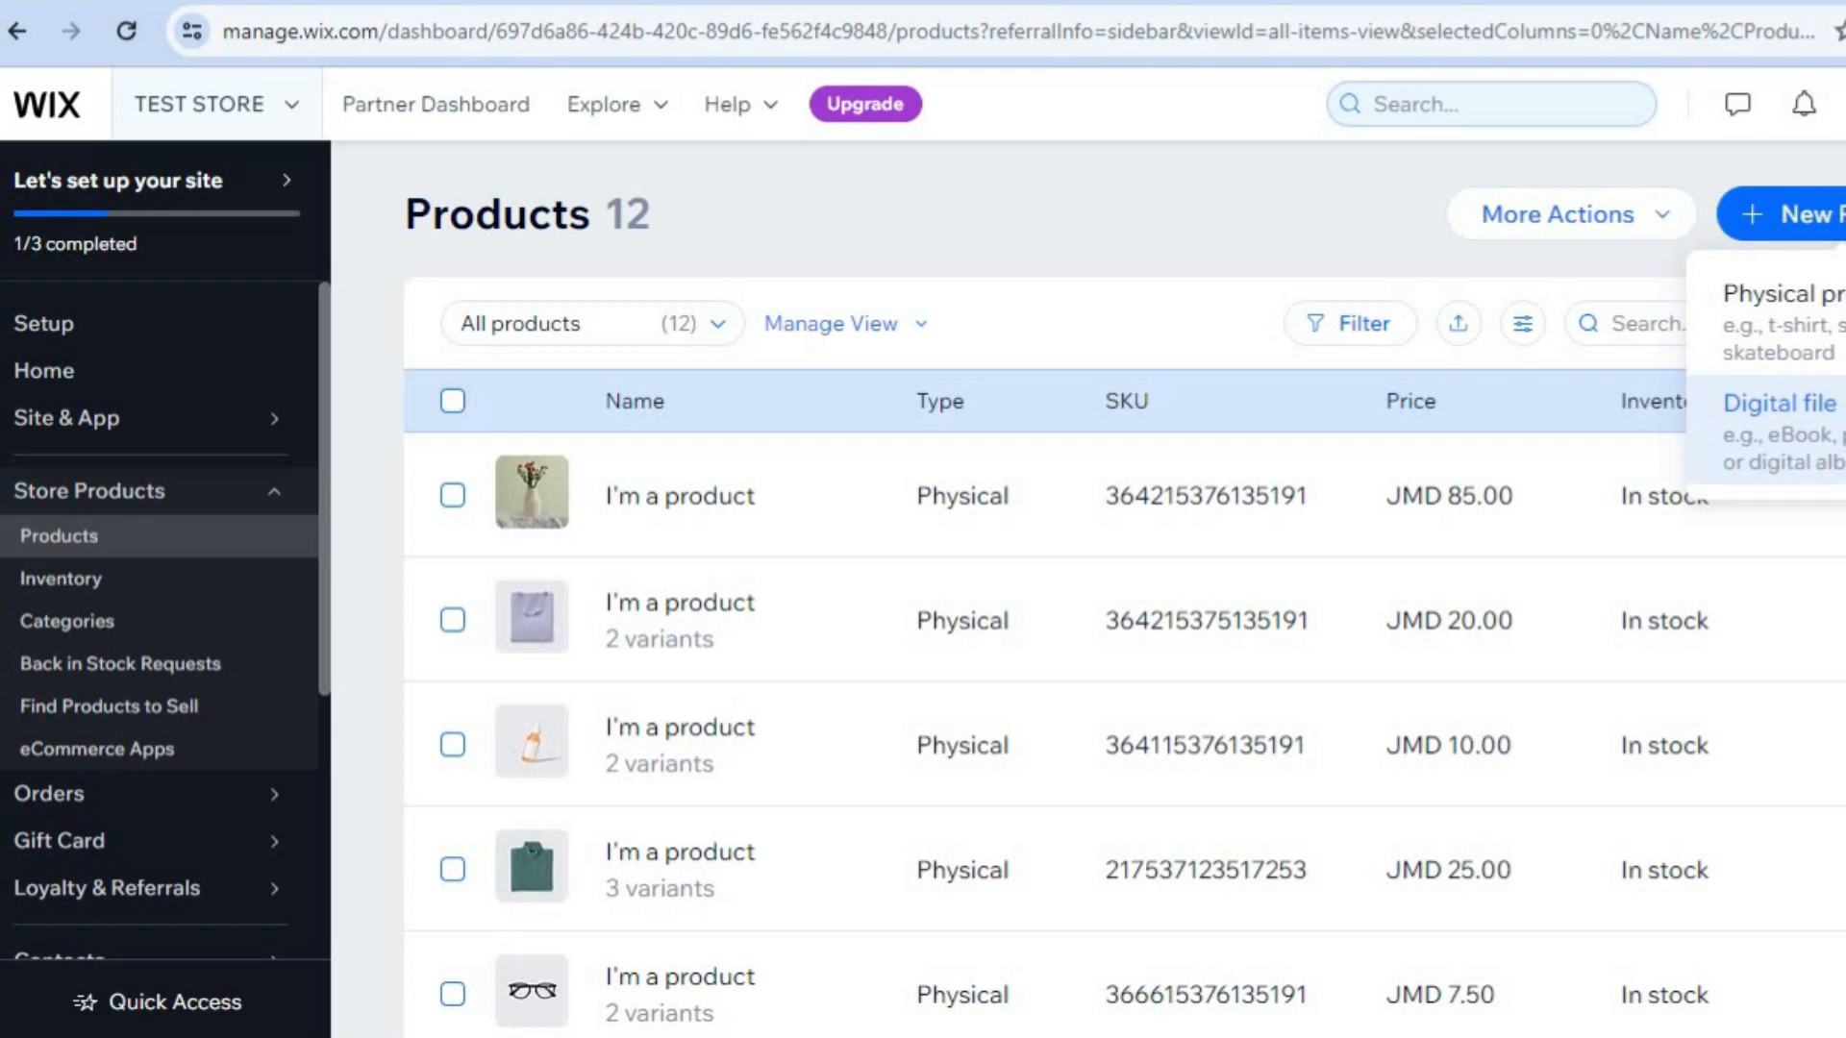
{"action": "left_click", "coordinate": [1778, 414]}
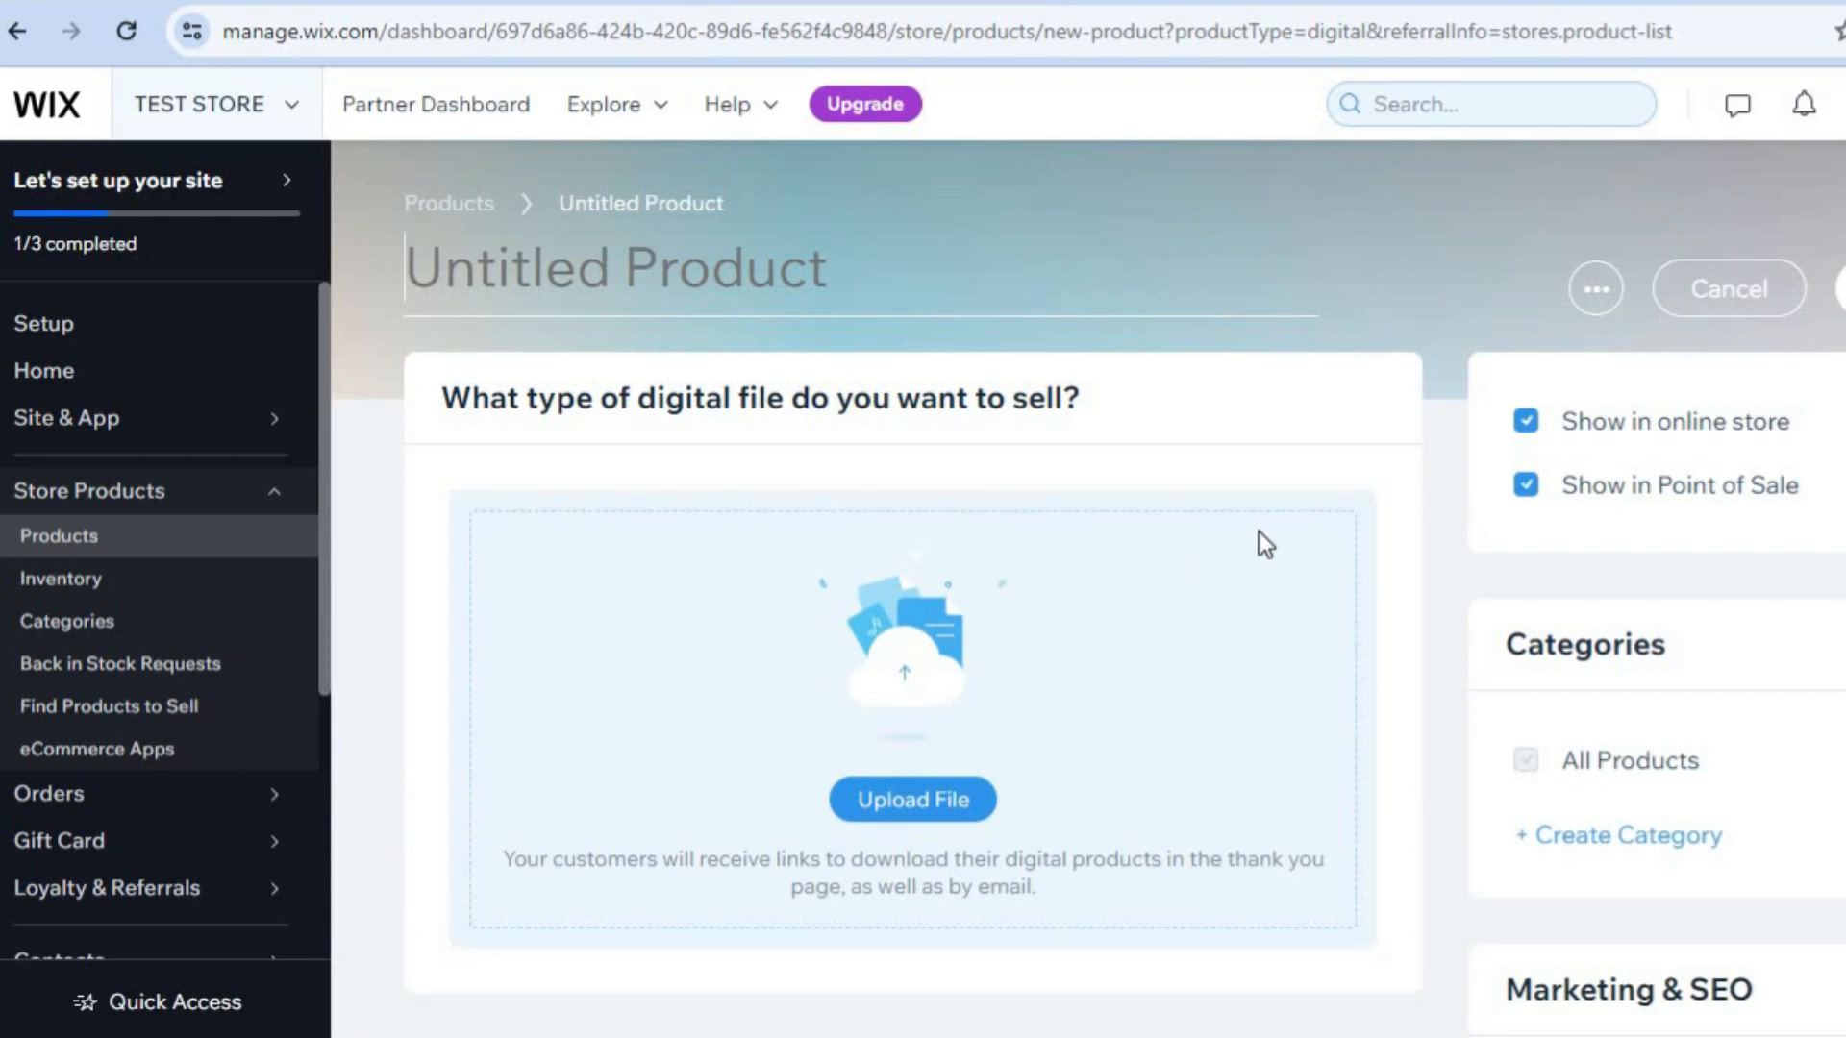
- Begin uploading an image from the computer as the new product's digital file
{"action": "scroll", "coordinate": [1019, 764], "scroll_direction": "down", "scroll_amount": 1}
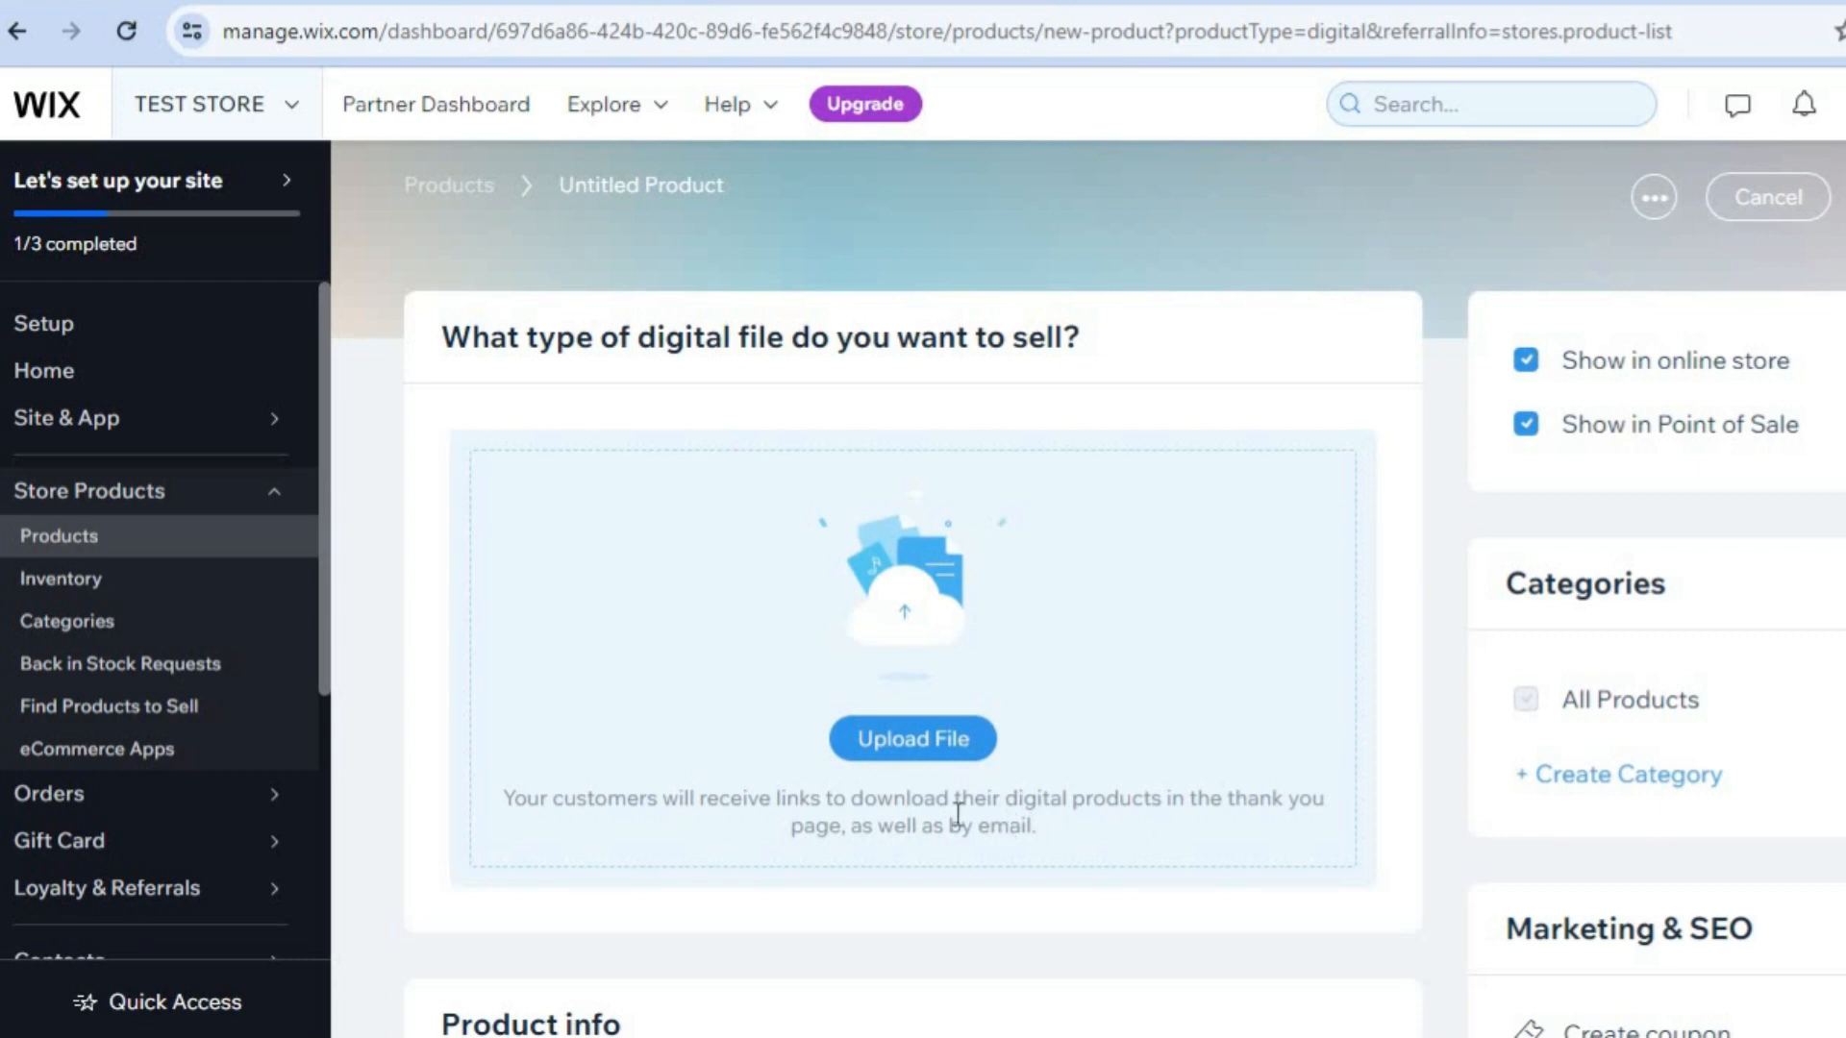
{"action": "left_click", "coordinate": [936, 738]}
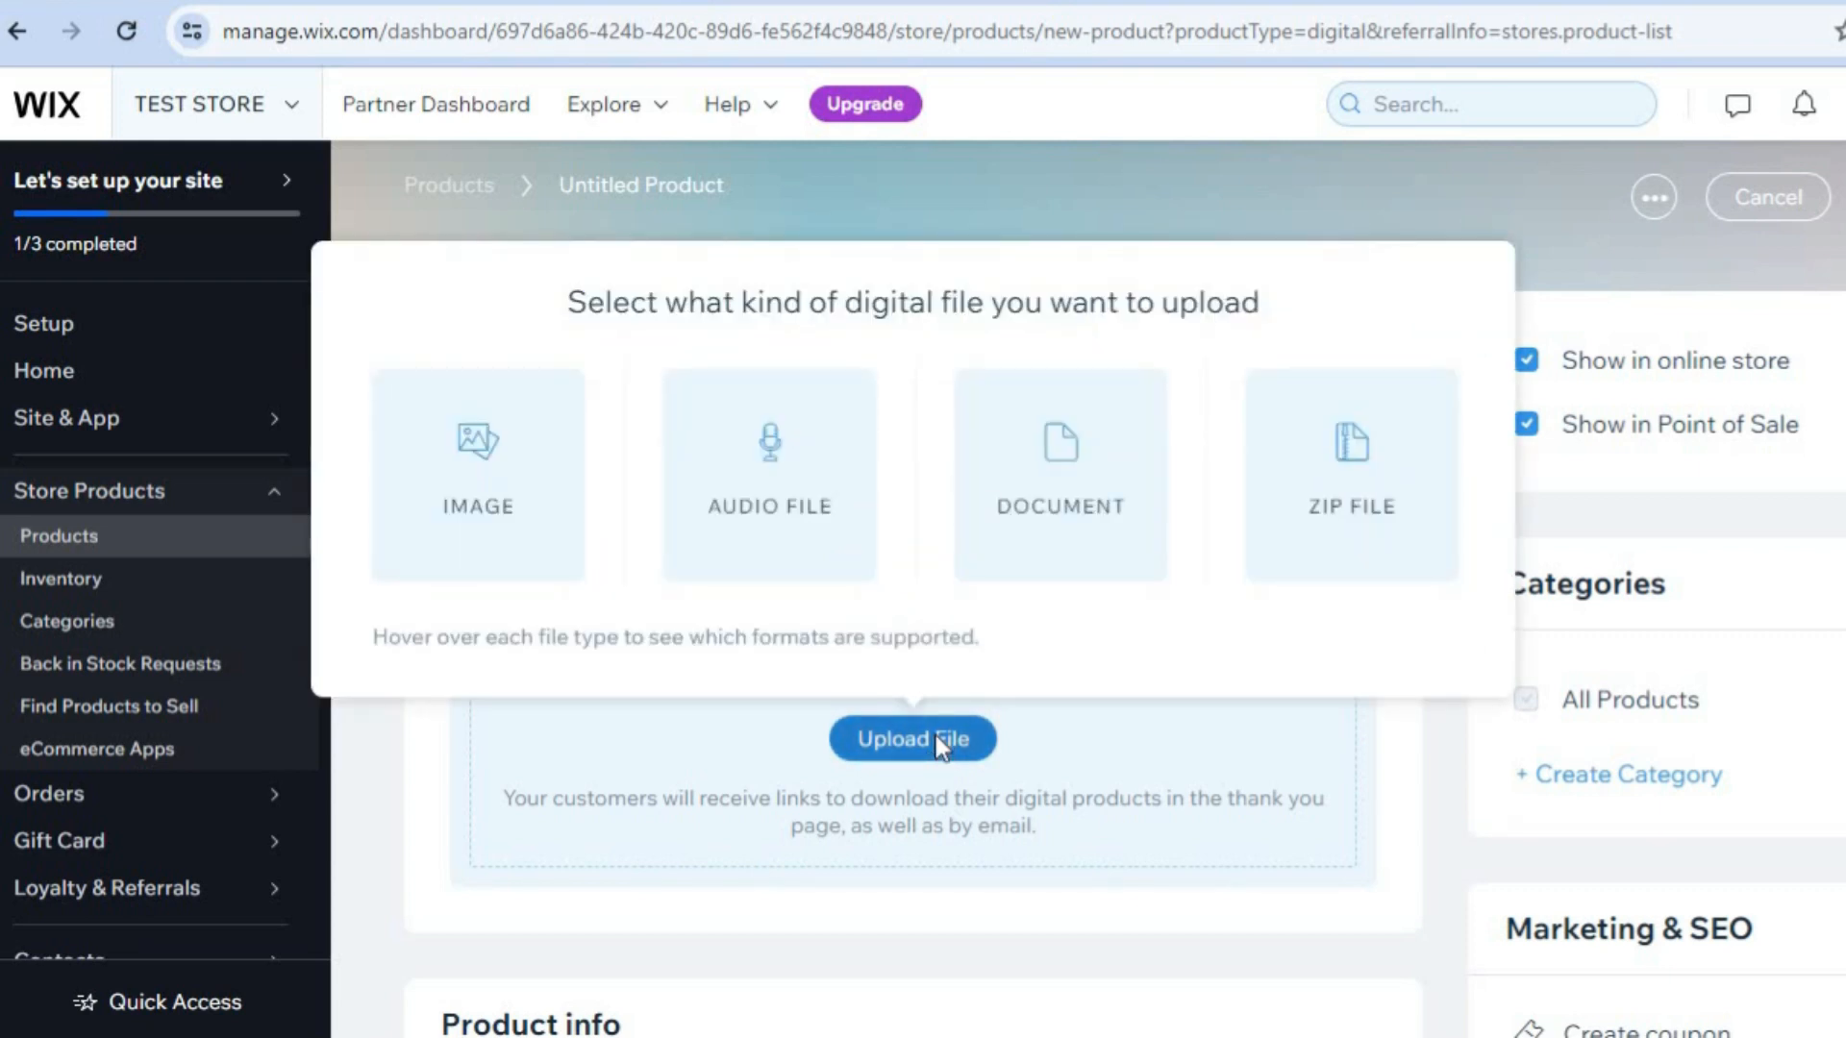
{"action": "left_click", "coordinate": [500, 452]}
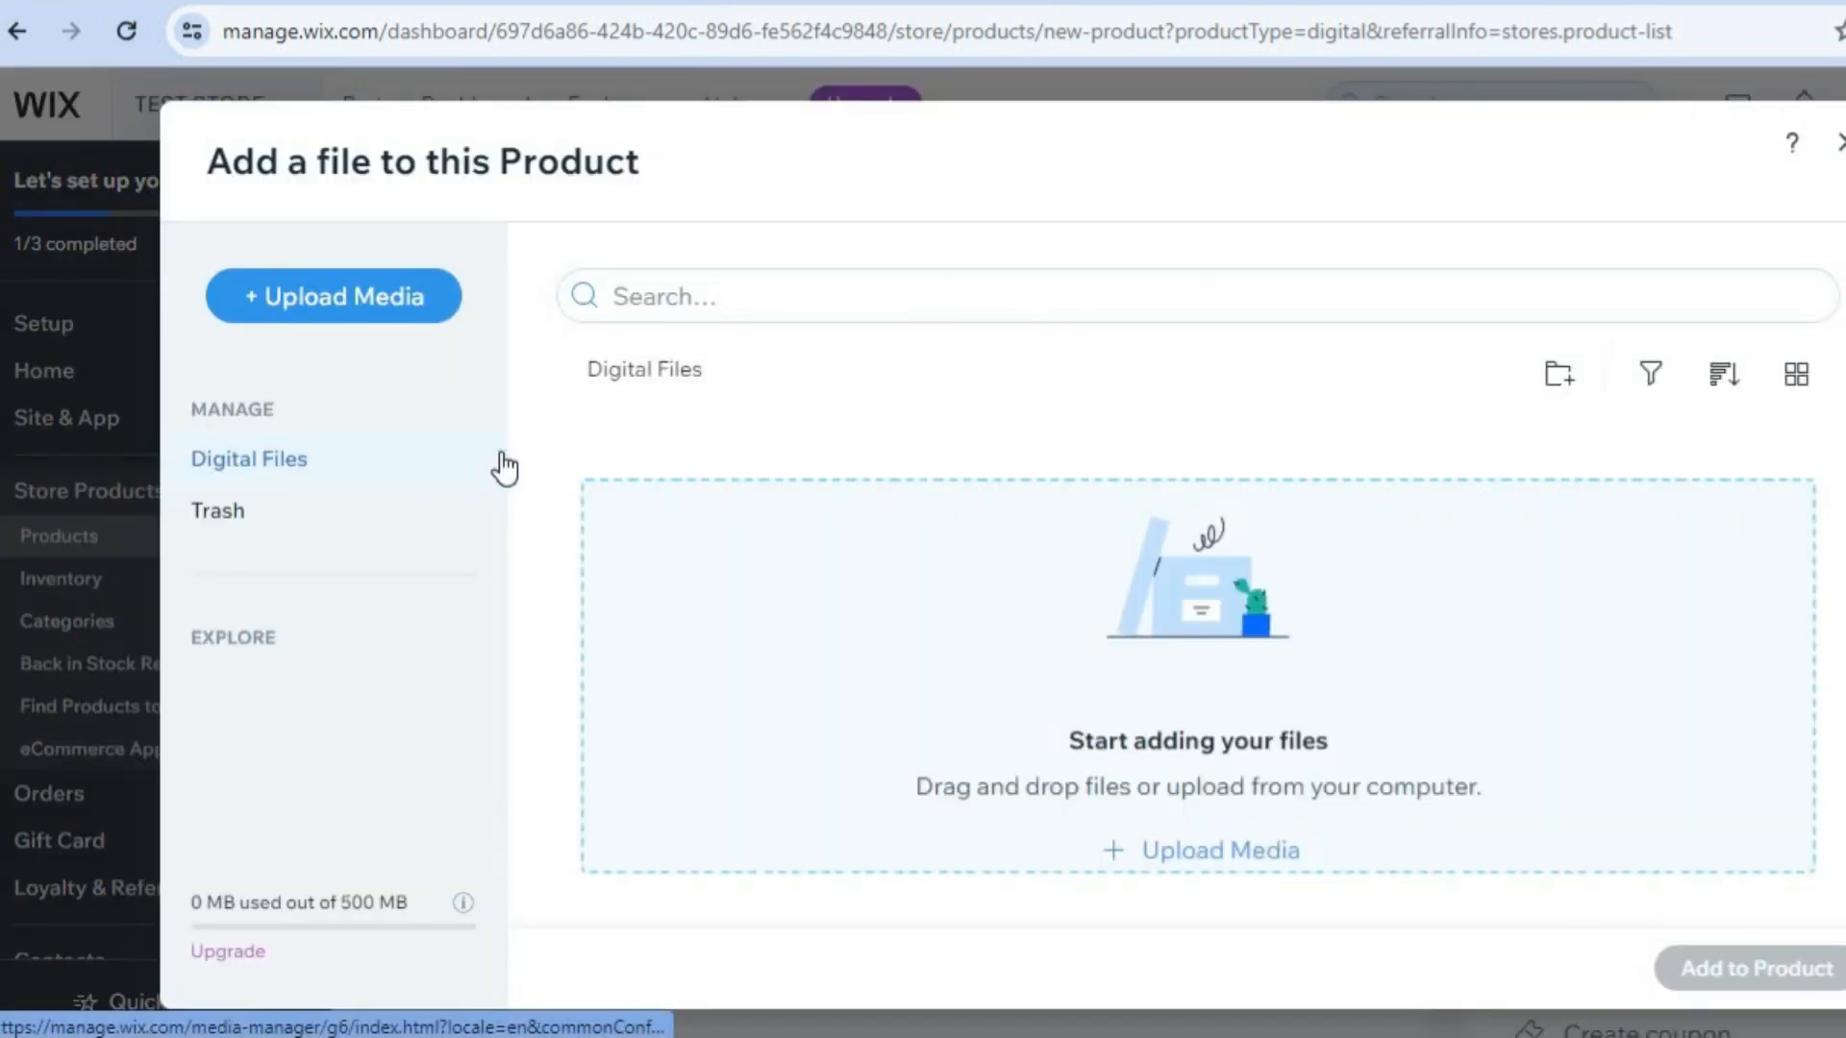
{"action": "left_click", "coordinate": [394, 330]}
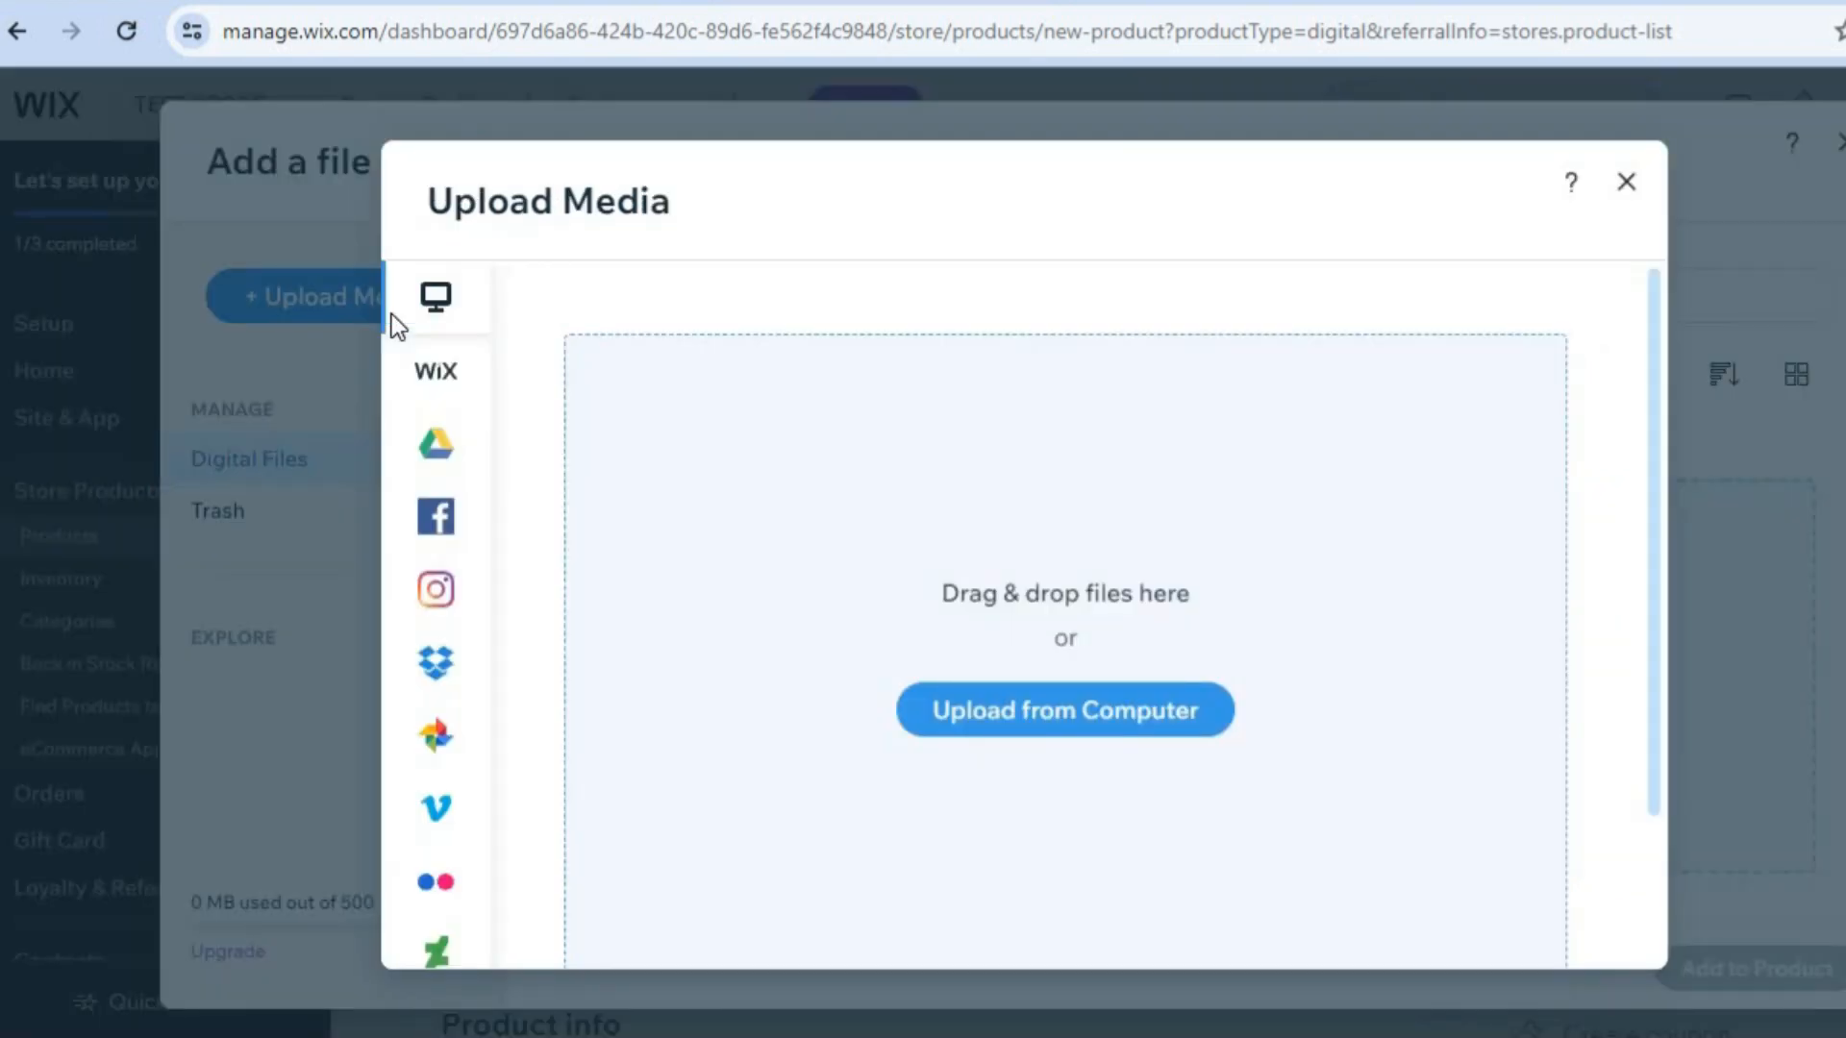
{"action": "left_click", "coordinate": [1104, 713]}
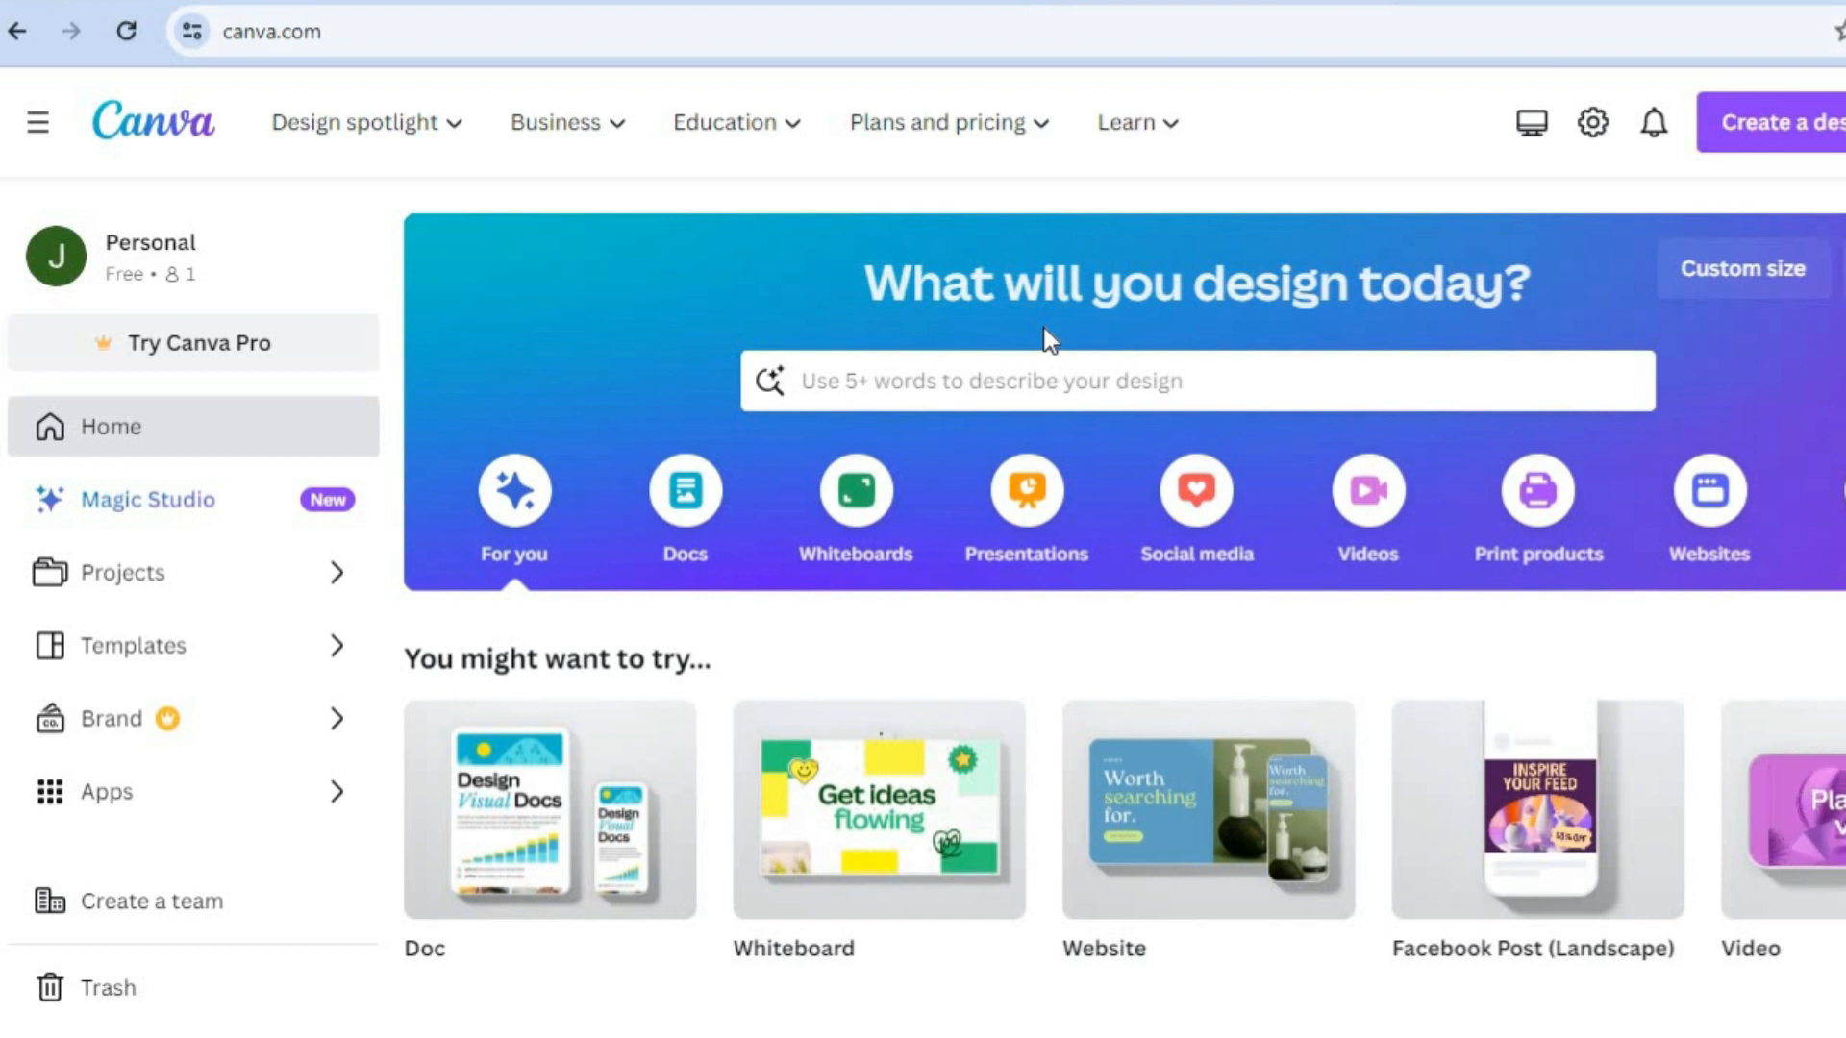
- Switch to Canva, search the templates for STICKERS, and browse the sticker designs
{"action": "left_click", "coordinate": [1049, 395]}
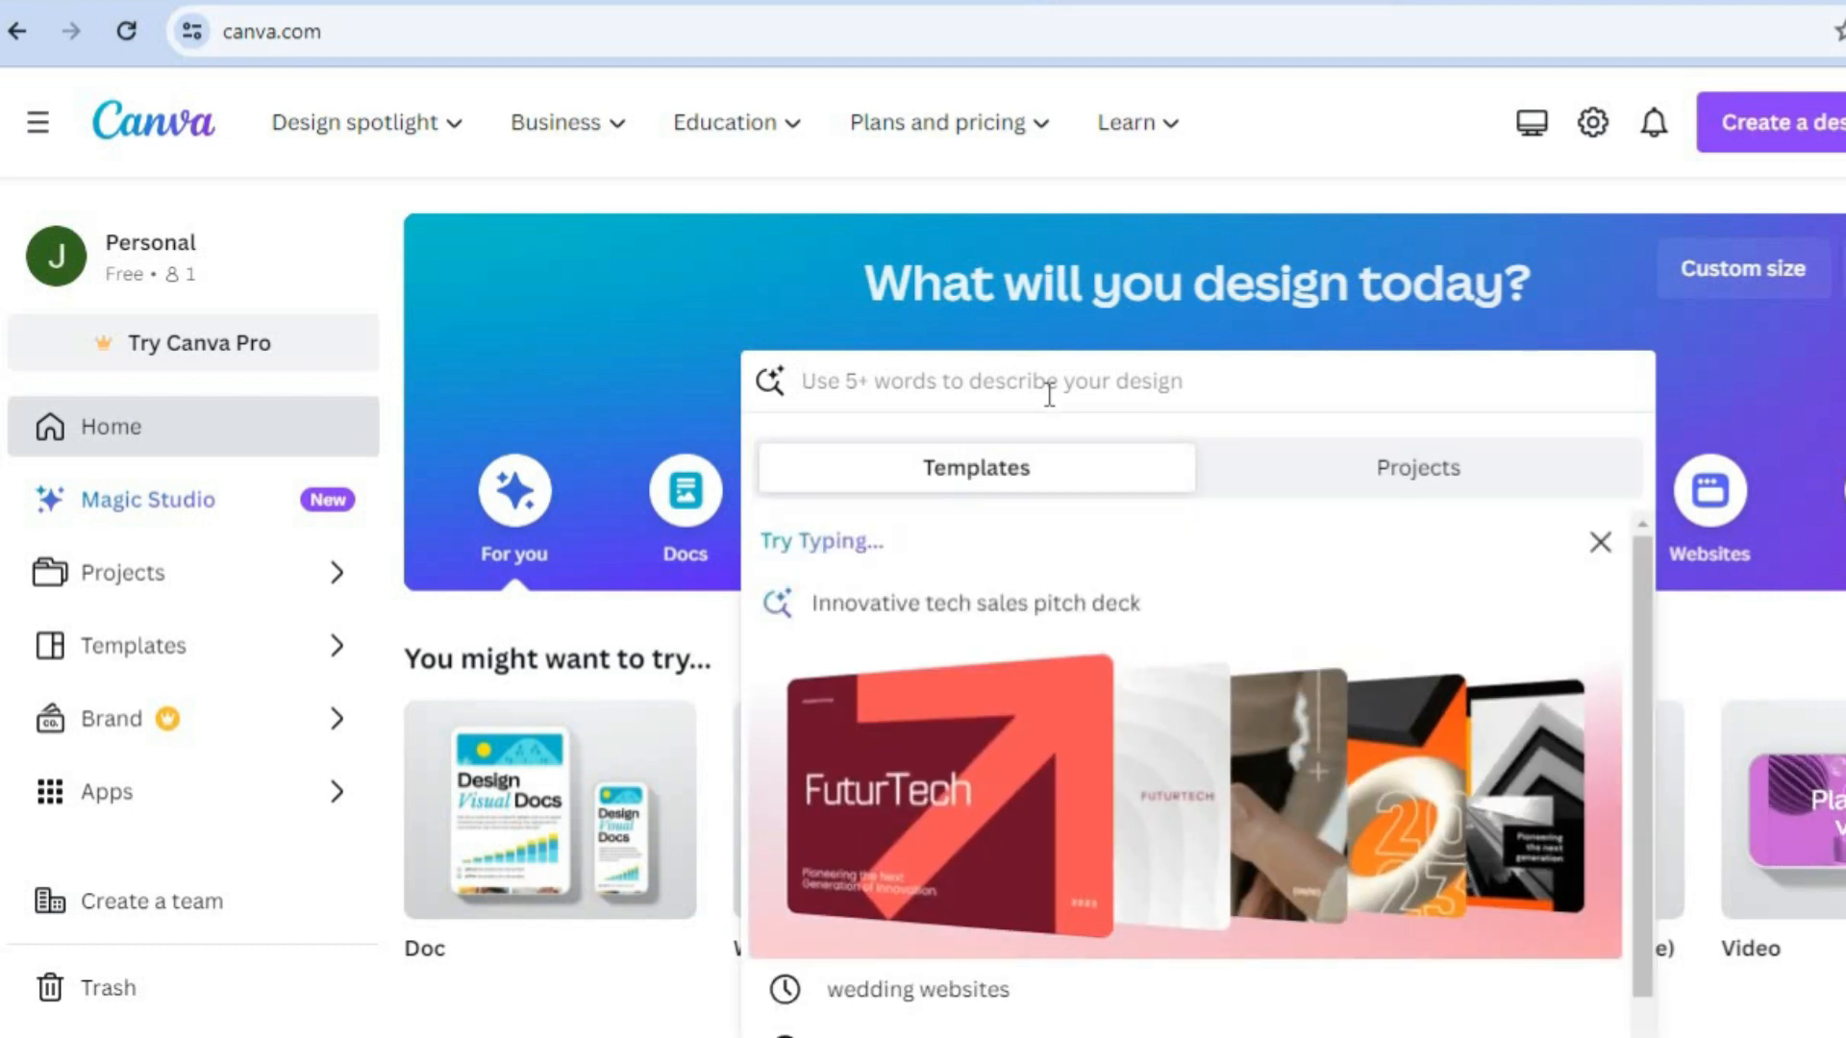
{"action": "type", "text": "ST"}
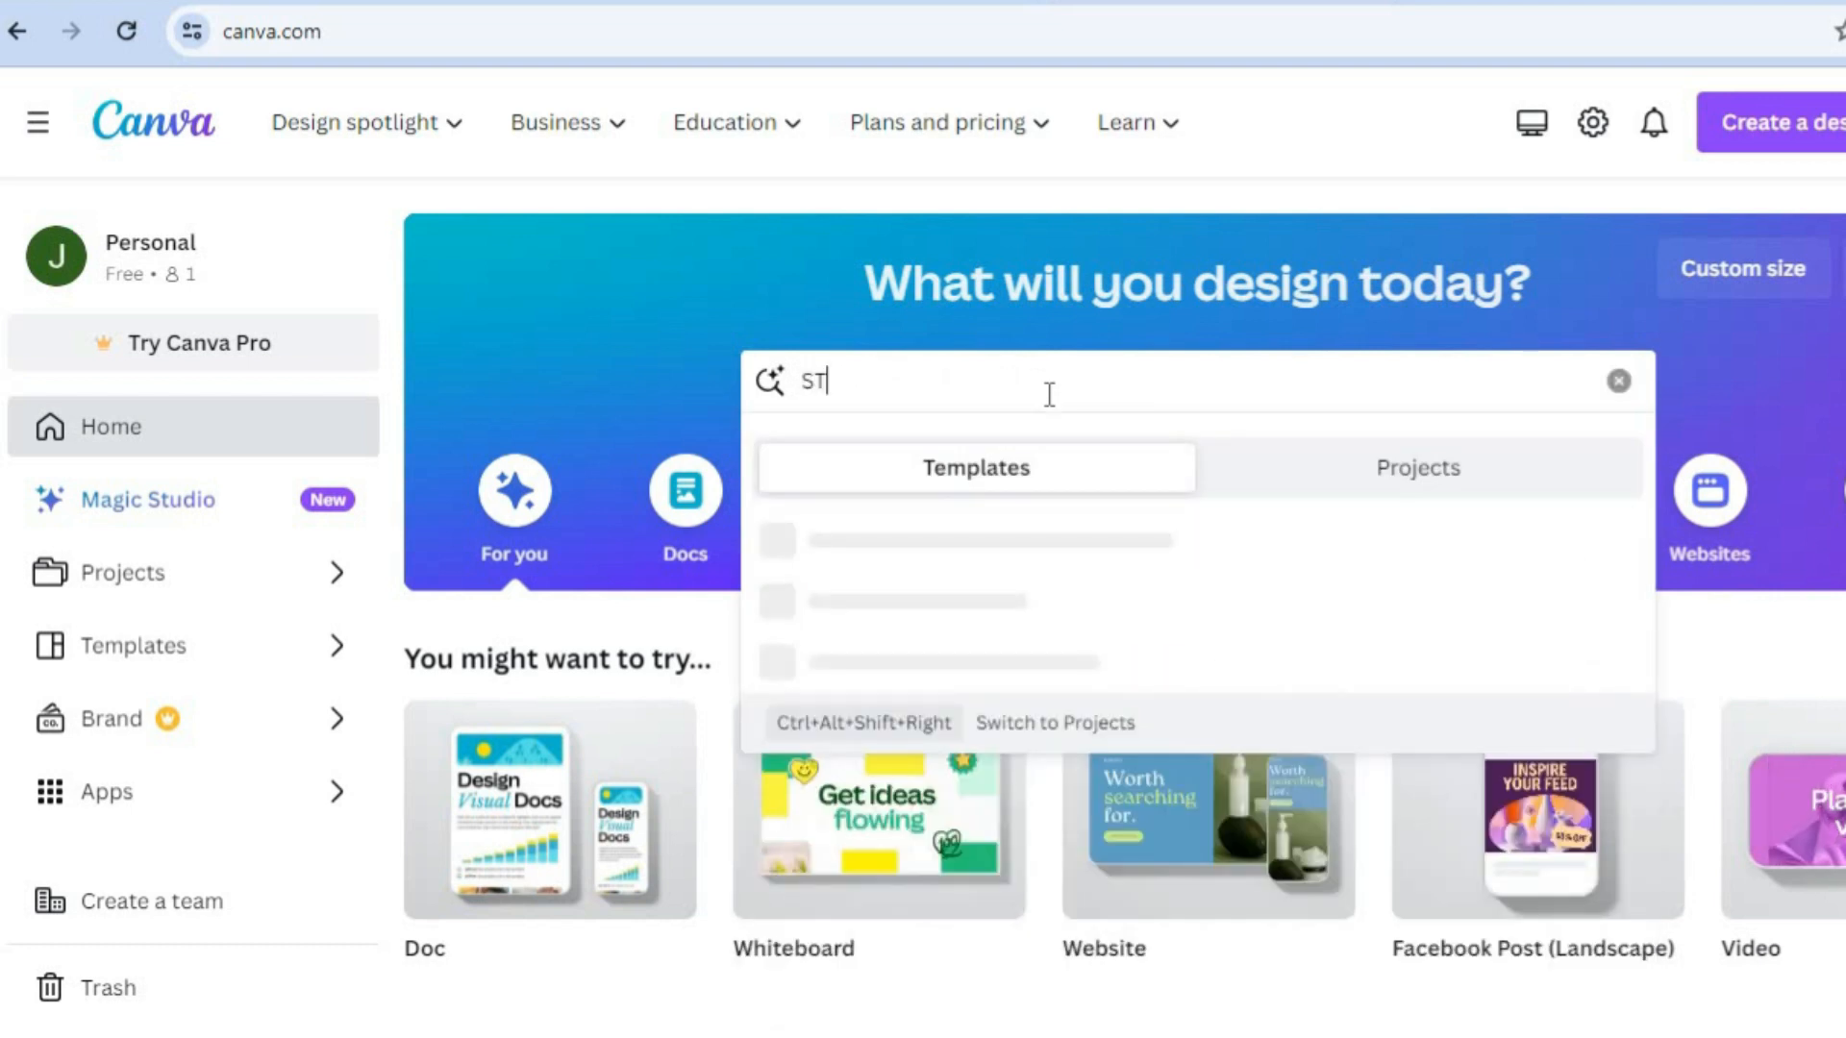
{"action": "type", "text": "IC"}
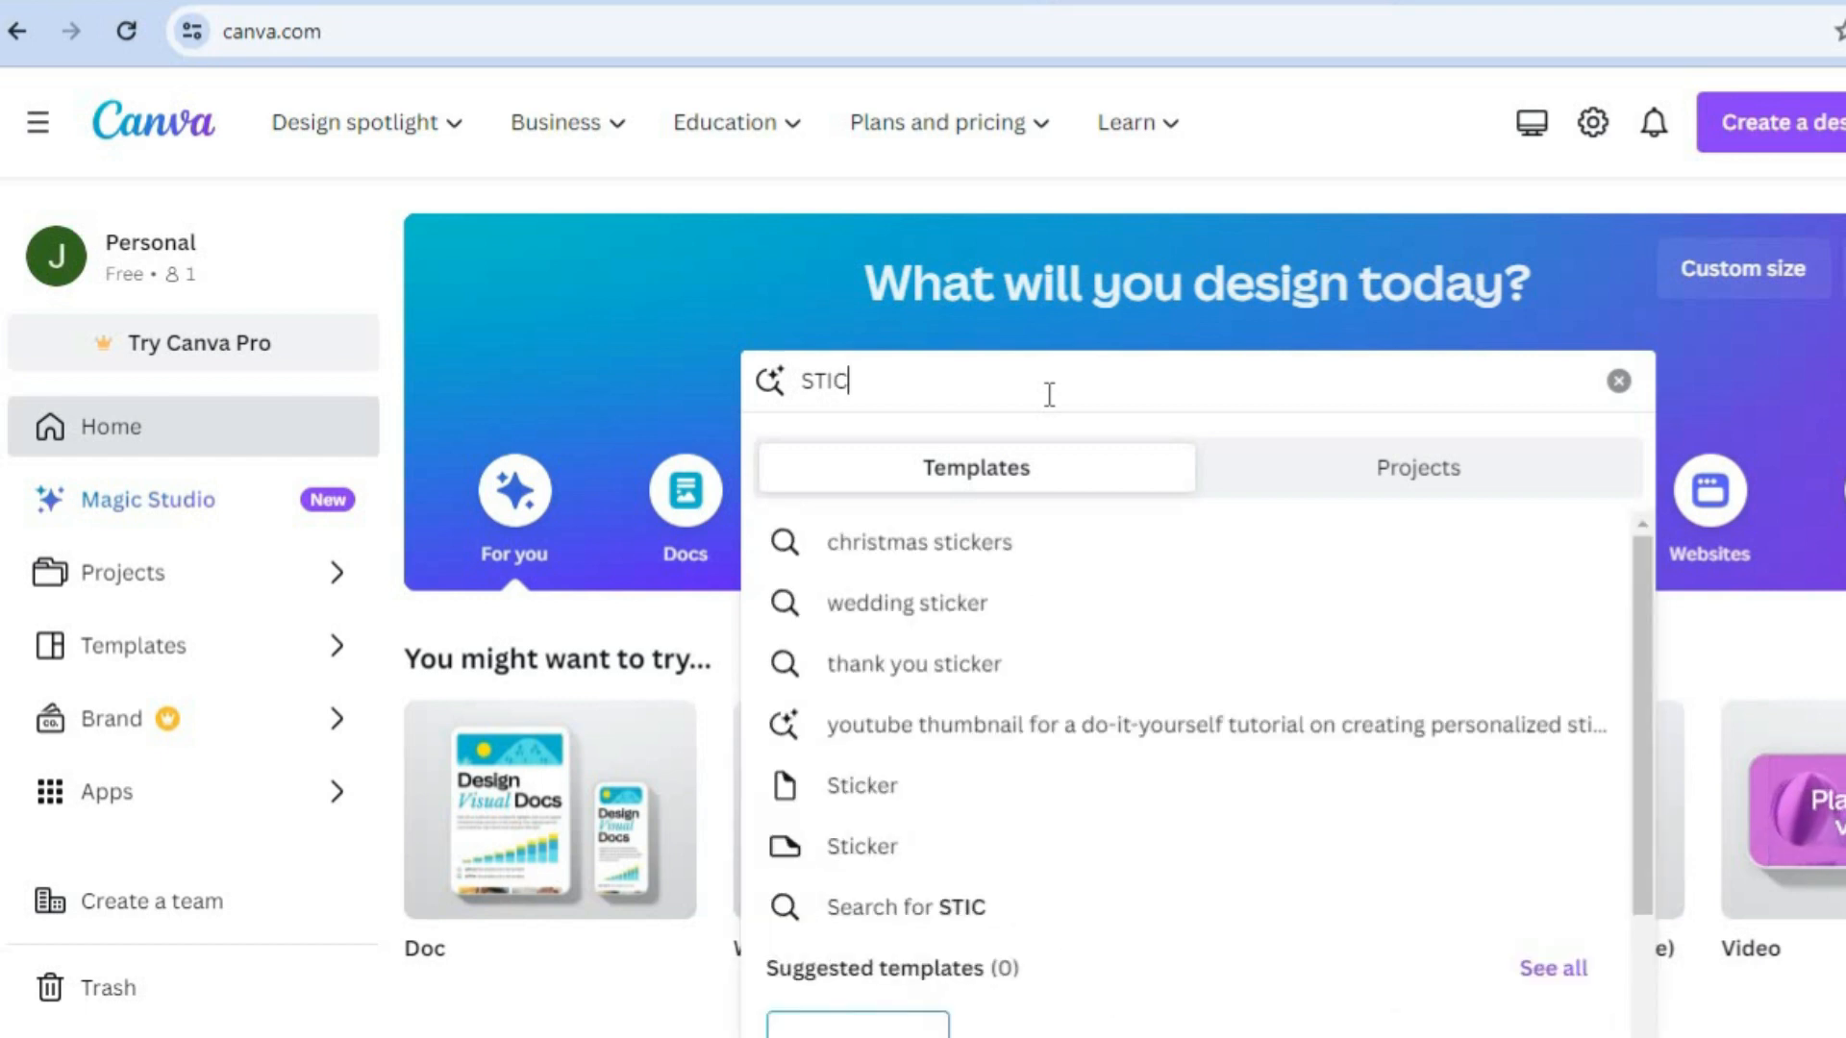
{"action": "type", "text": "KERS"}
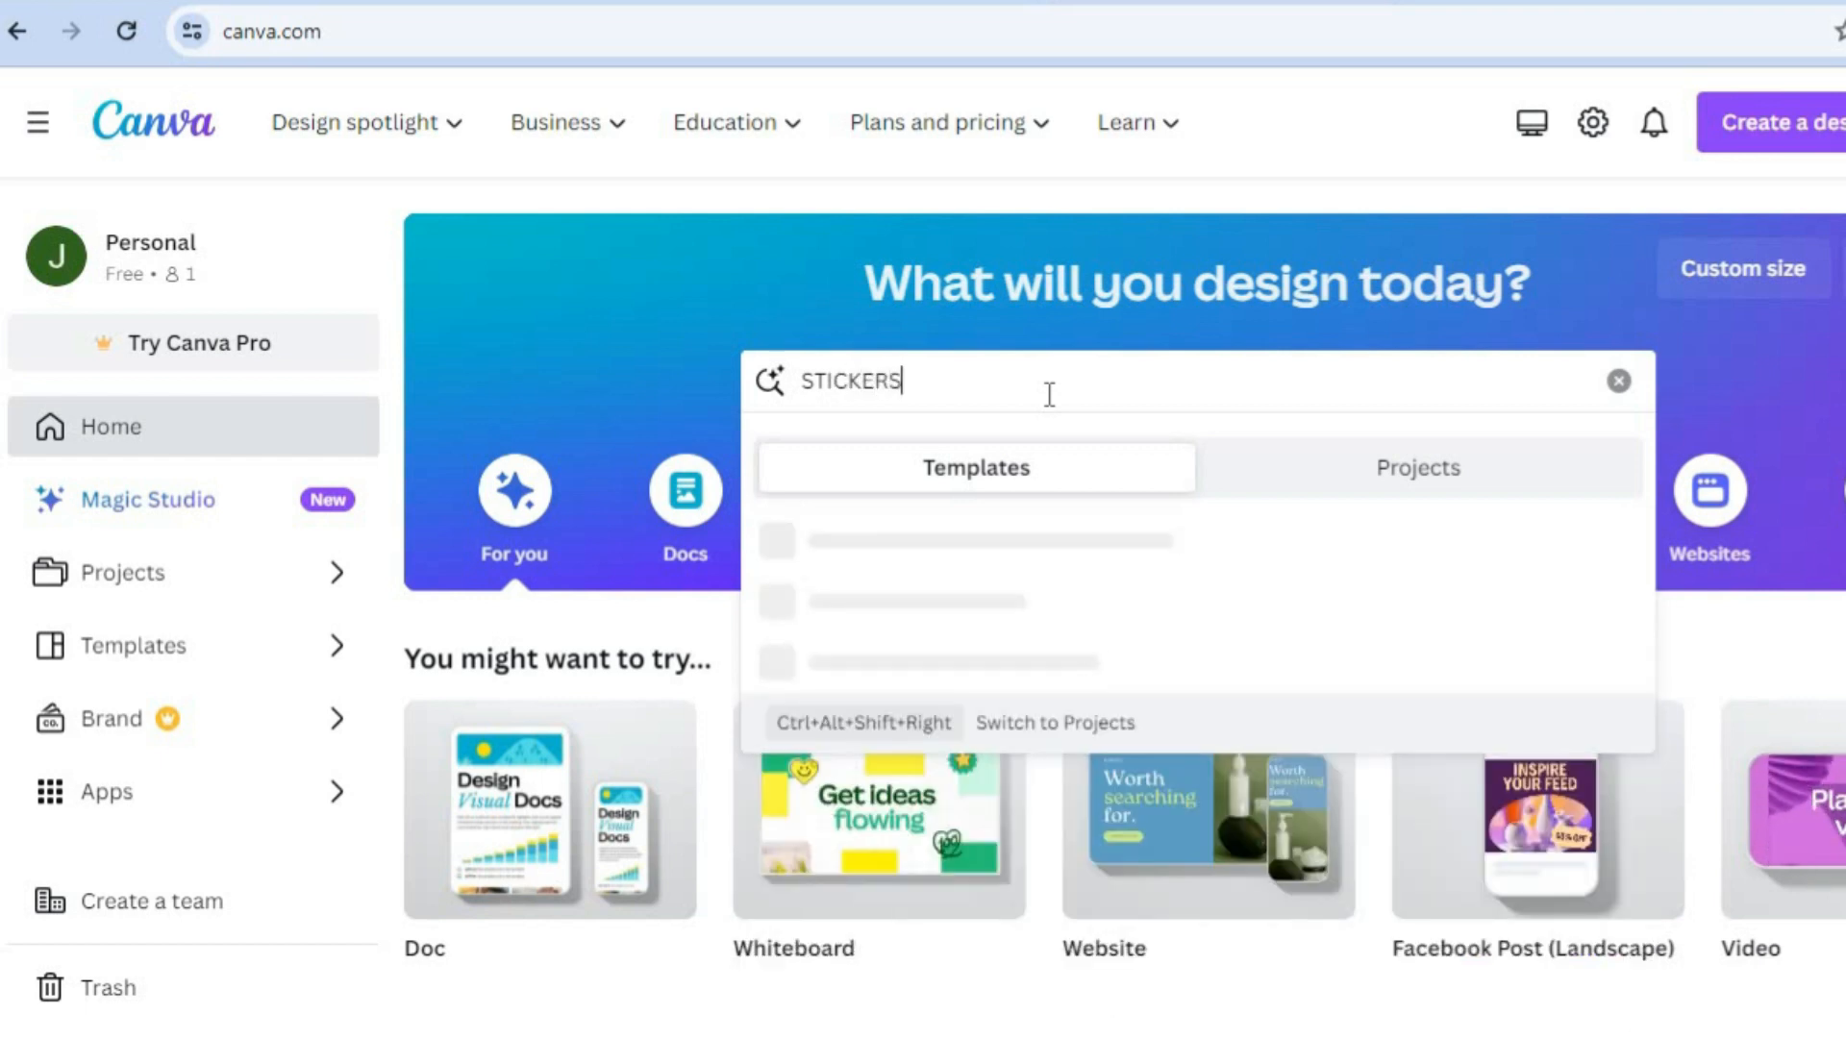
{"action": "key", "text": "Return"}
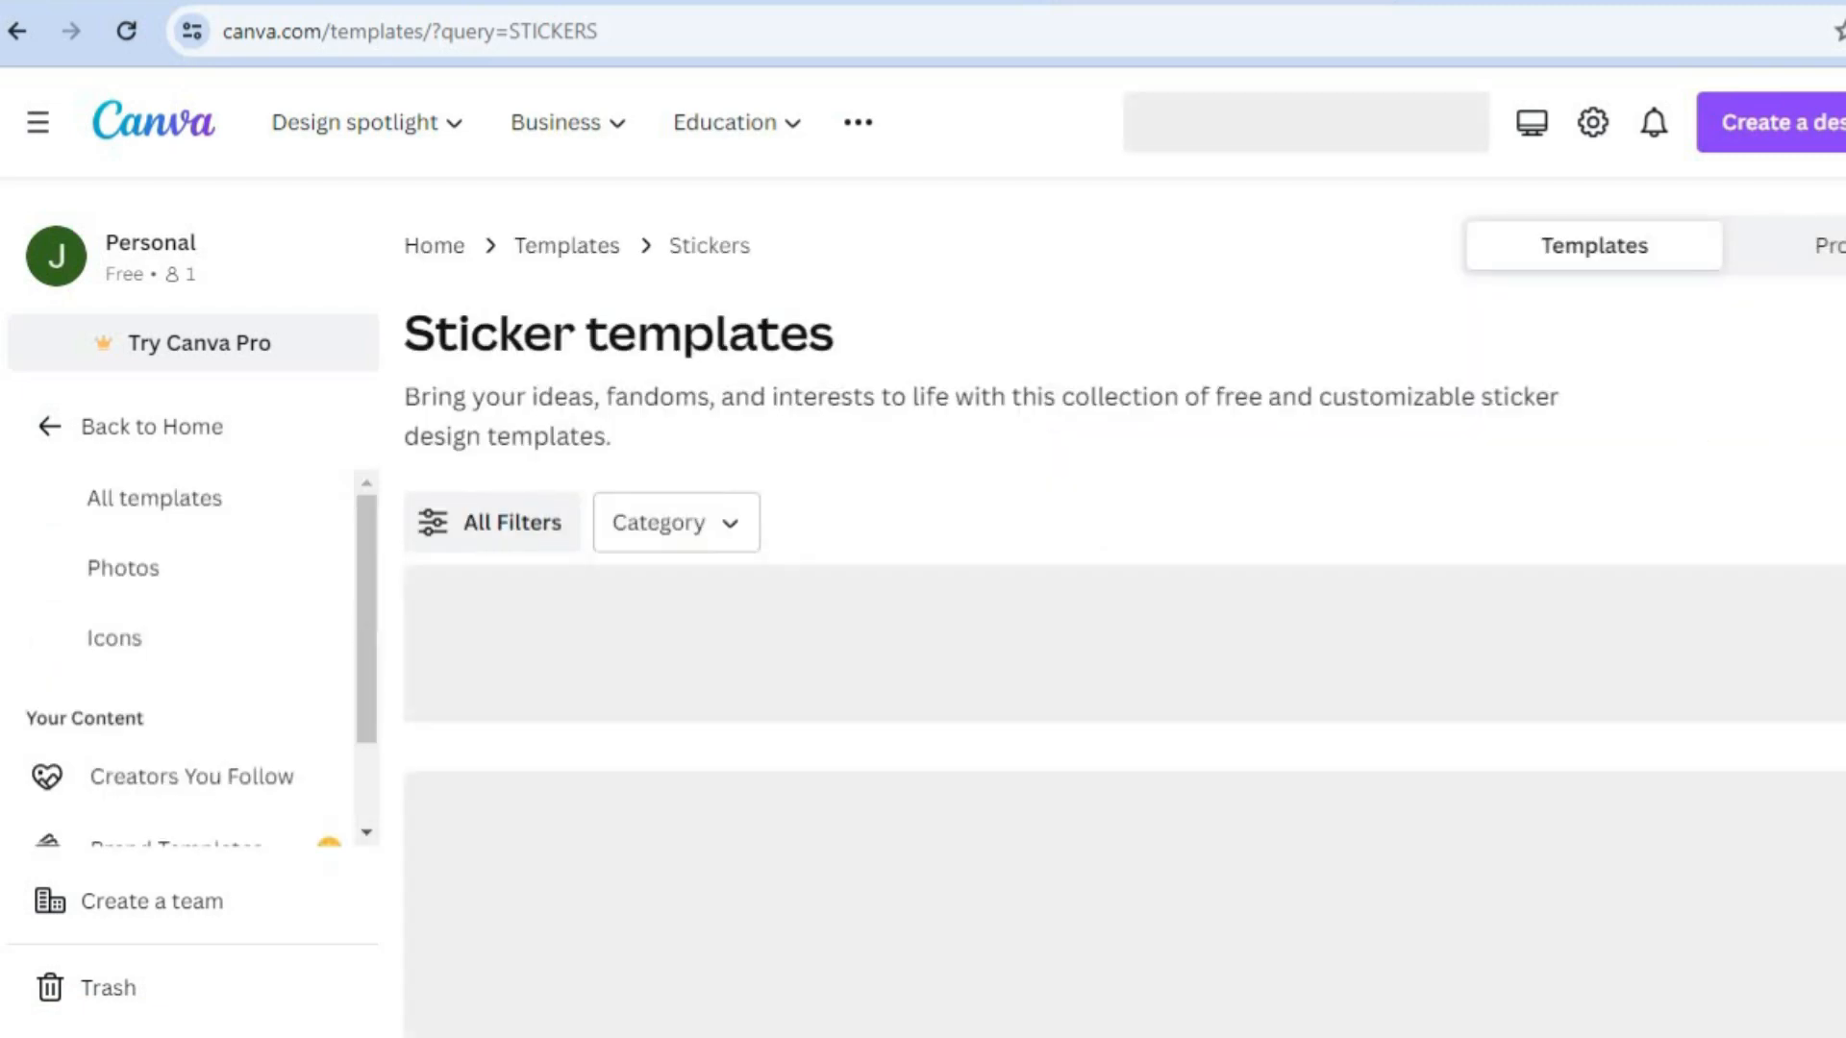
{"action": "scroll", "coordinate": [1125, 625], "scroll_direction": "down", "scroll_amount": 8}
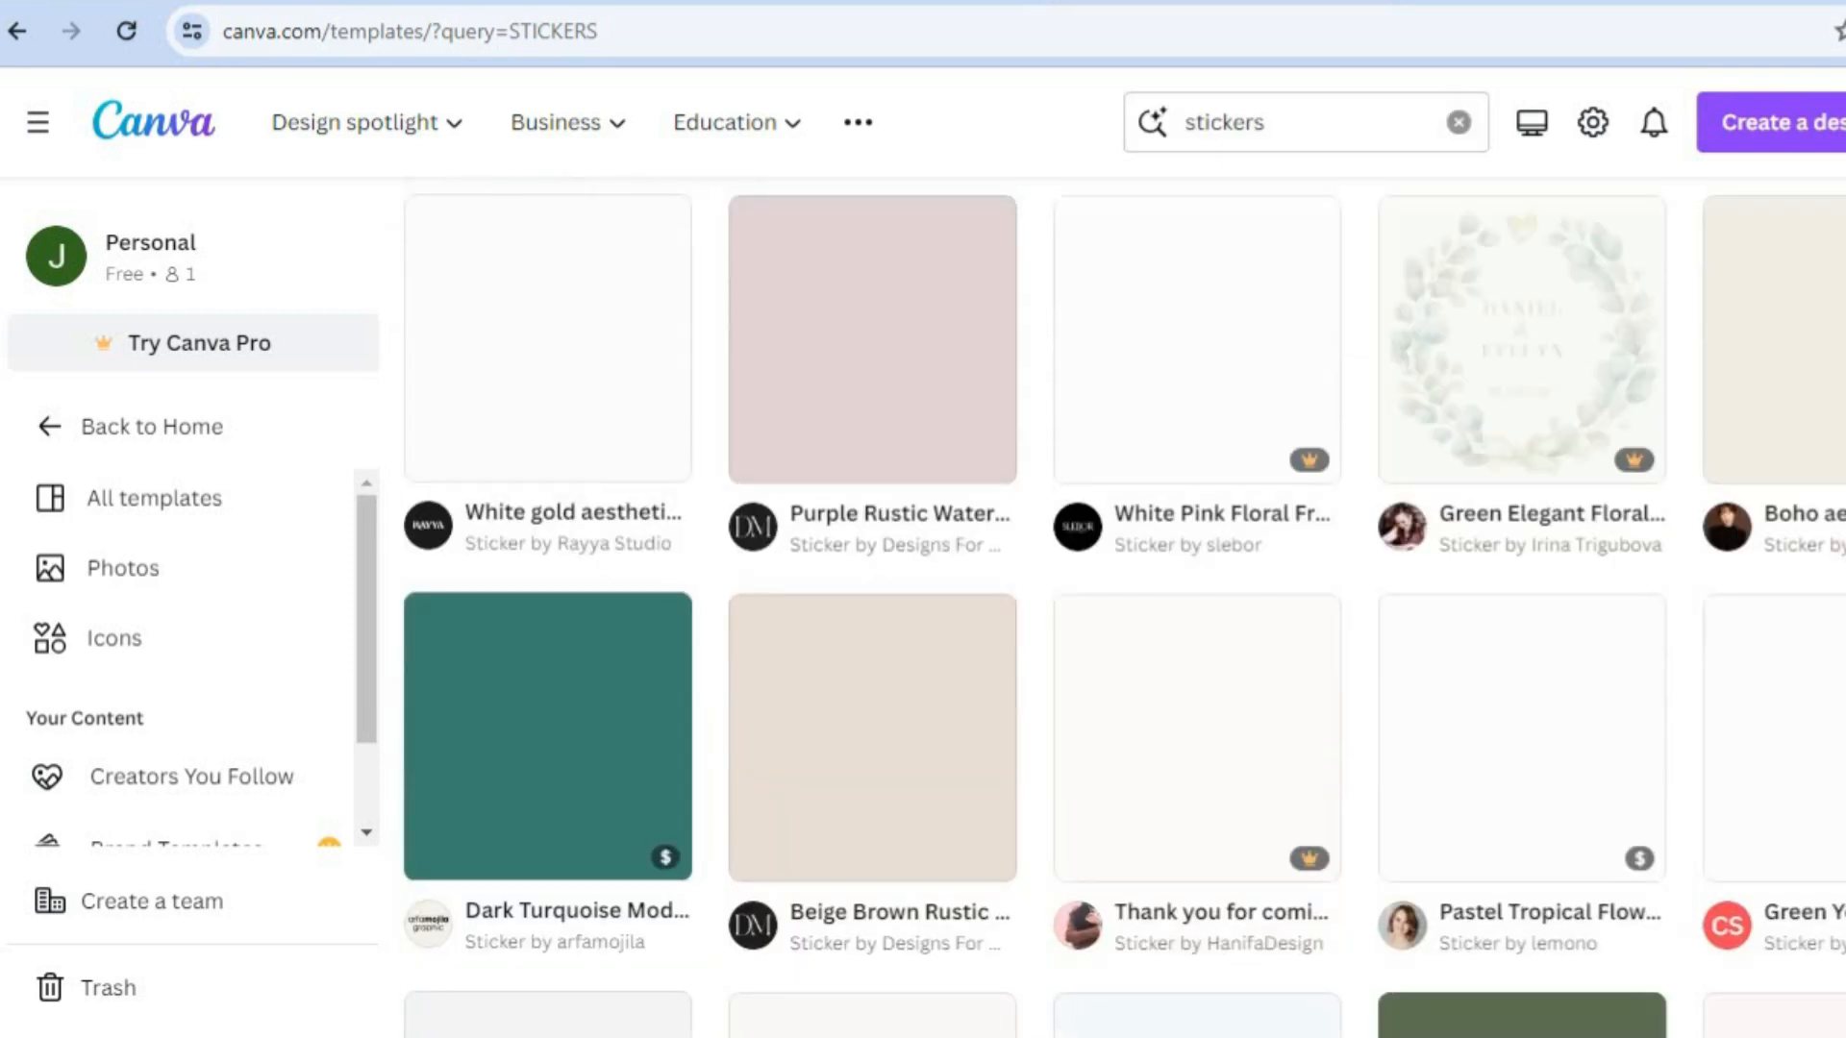
{"action": "scroll", "coordinate": [1125, 609], "scroll_direction": "down", "scroll_amount": 4}
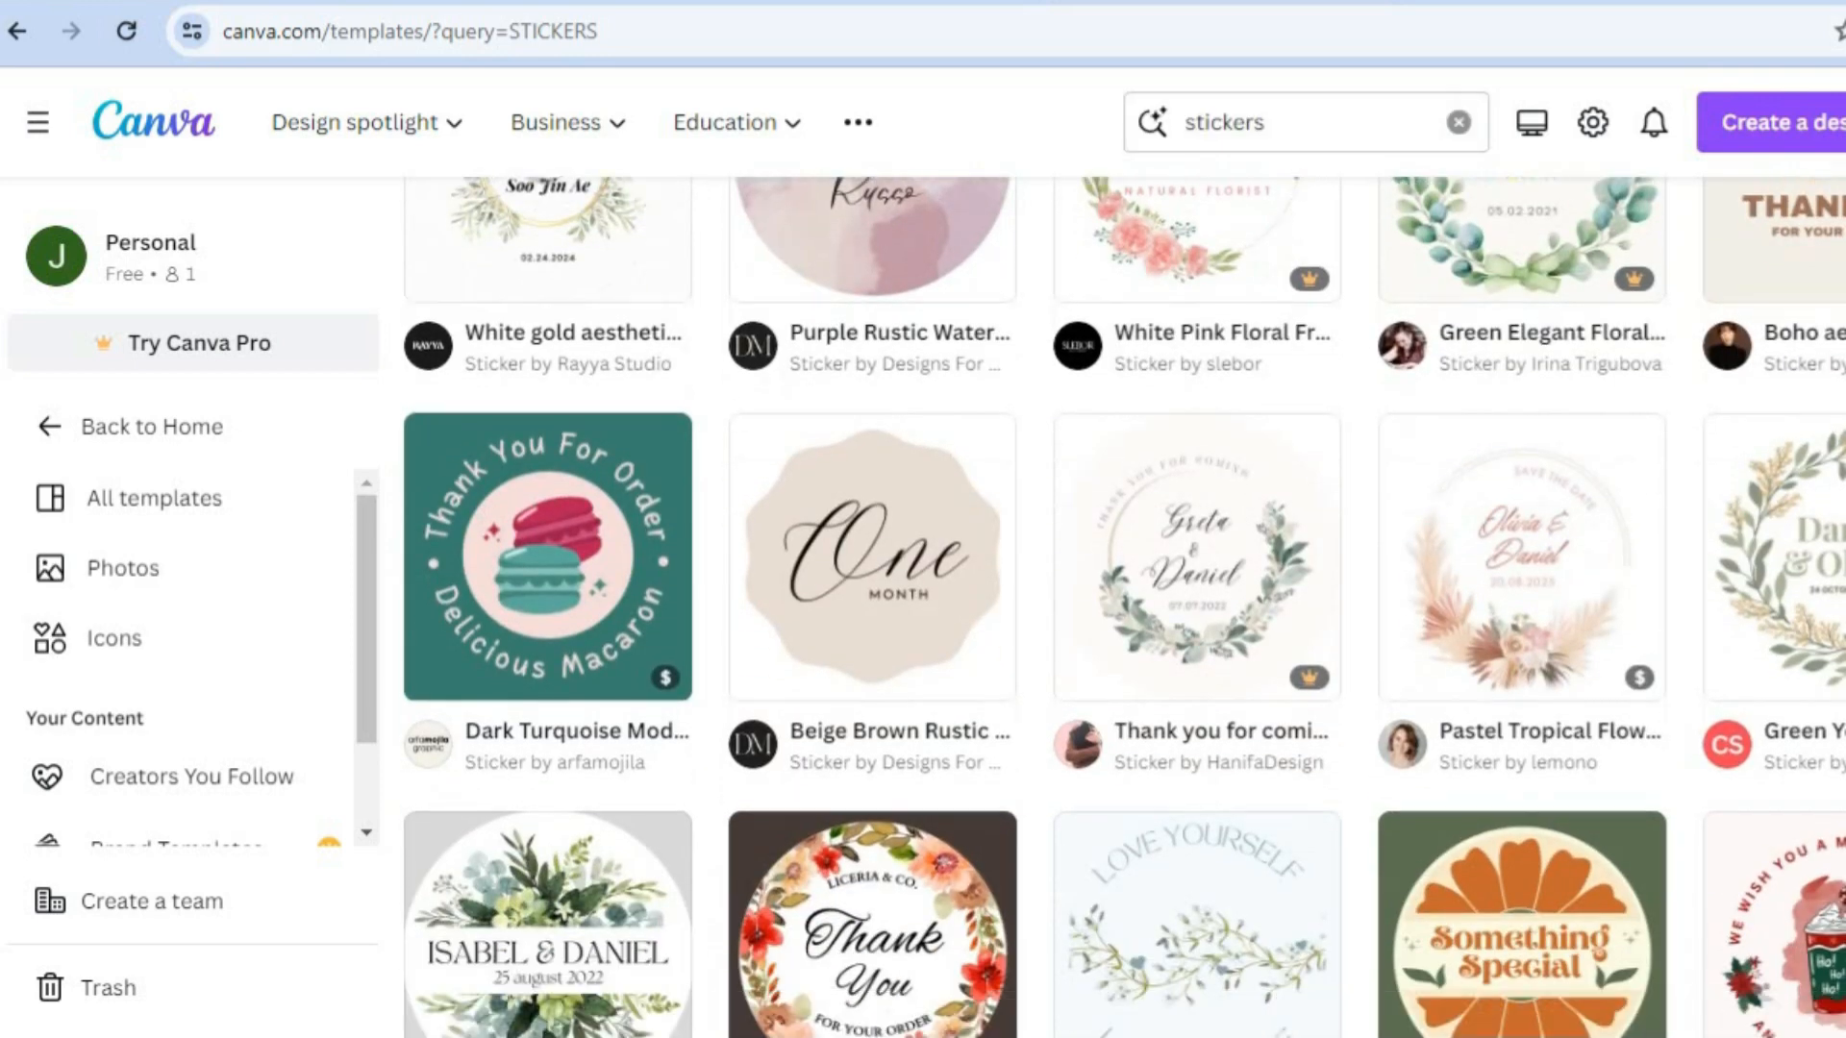
{"action": "scroll", "coordinate": [1113, 503], "scroll_direction": "down", "scroll_amount": 2}
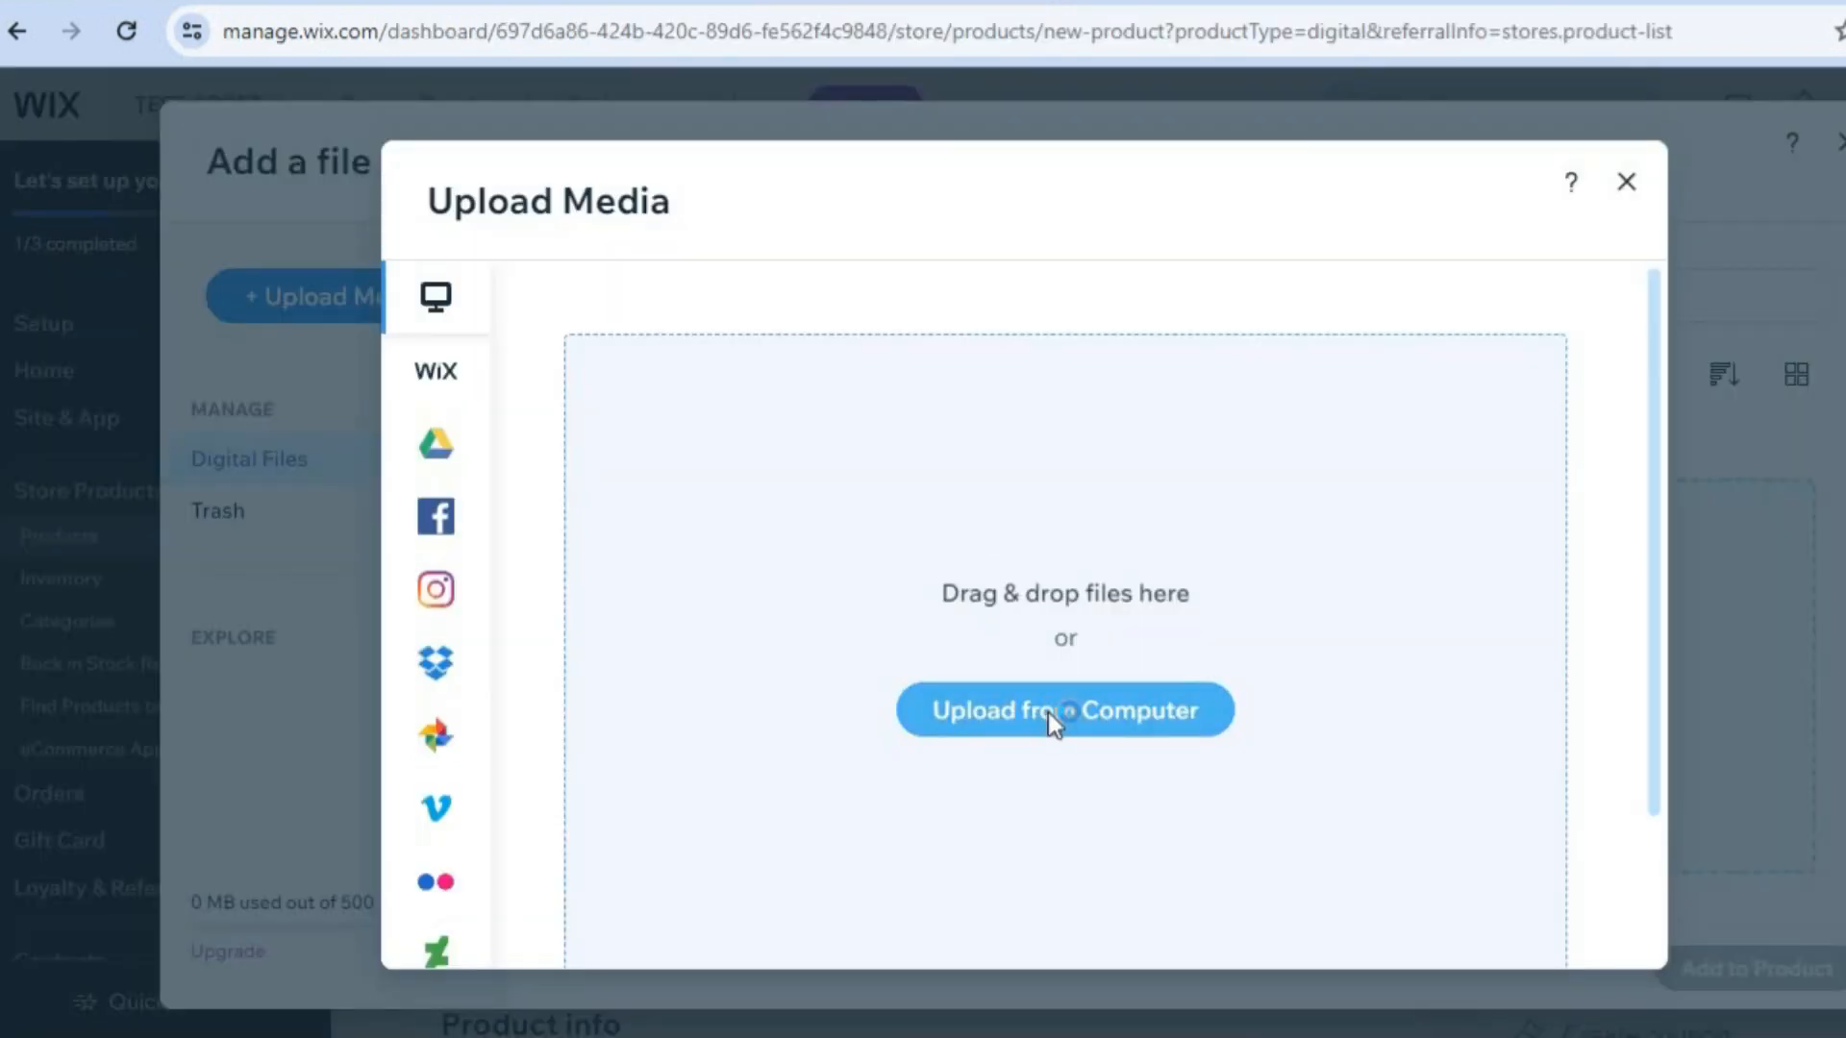
- Switch back to Wix and upload Blue Illustrative Astronaut Circle Sticker (1) from the Downloads folder to the product's digital files
{"action": "left_click", "coordinate": [1053, 723]}
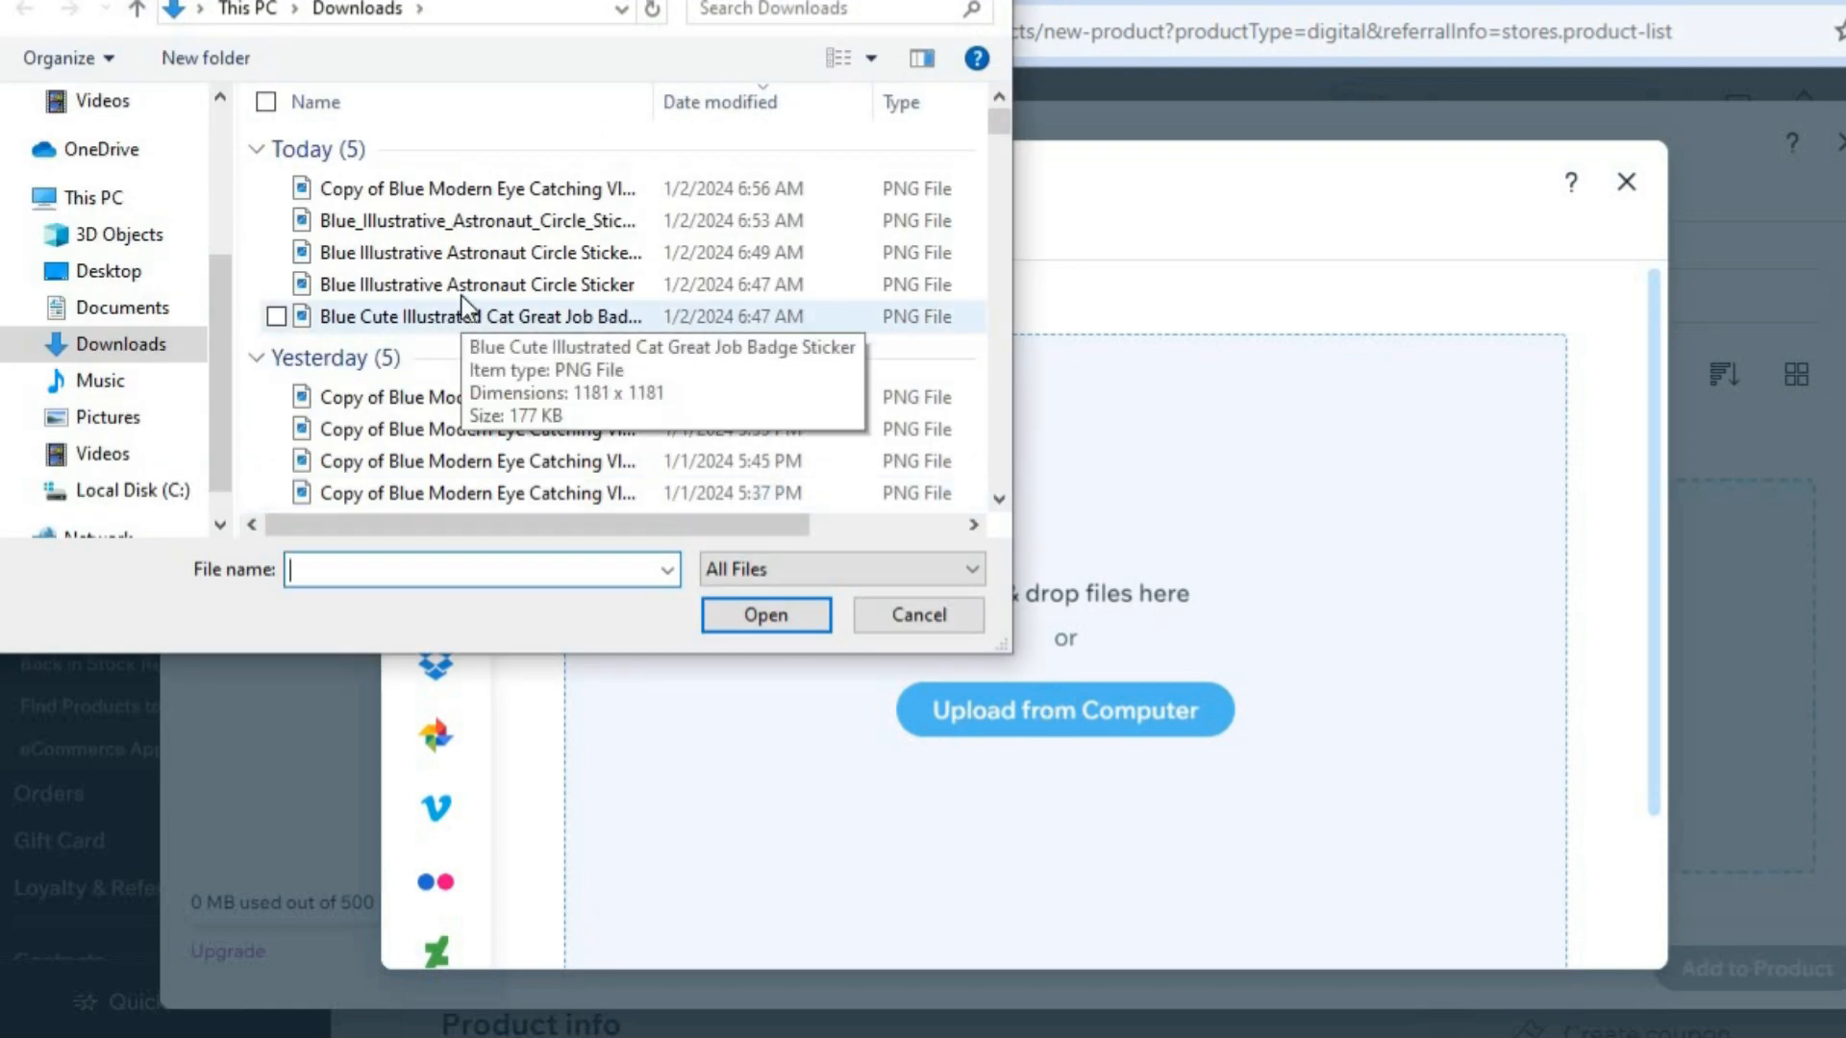
{"action": "left_click", "coordinate": [460, 263]}
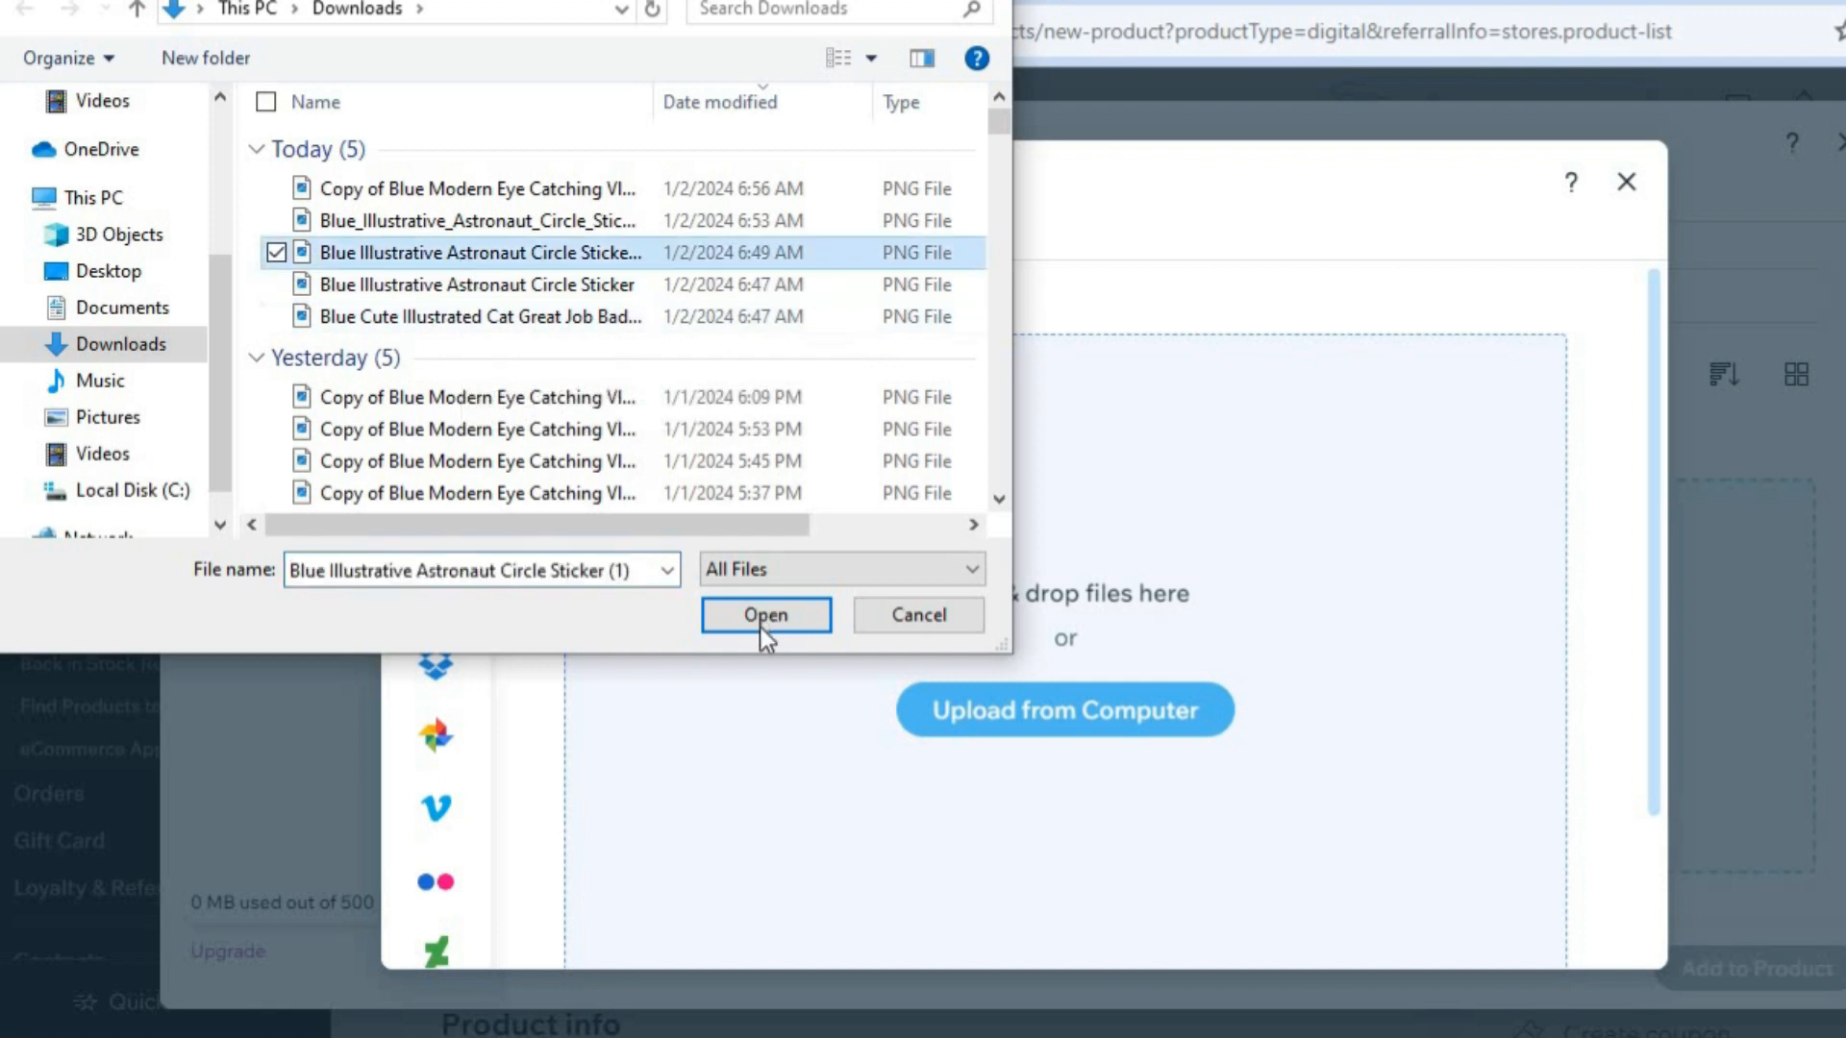
{"action": "left_click", "coordinate": [759, 623]}
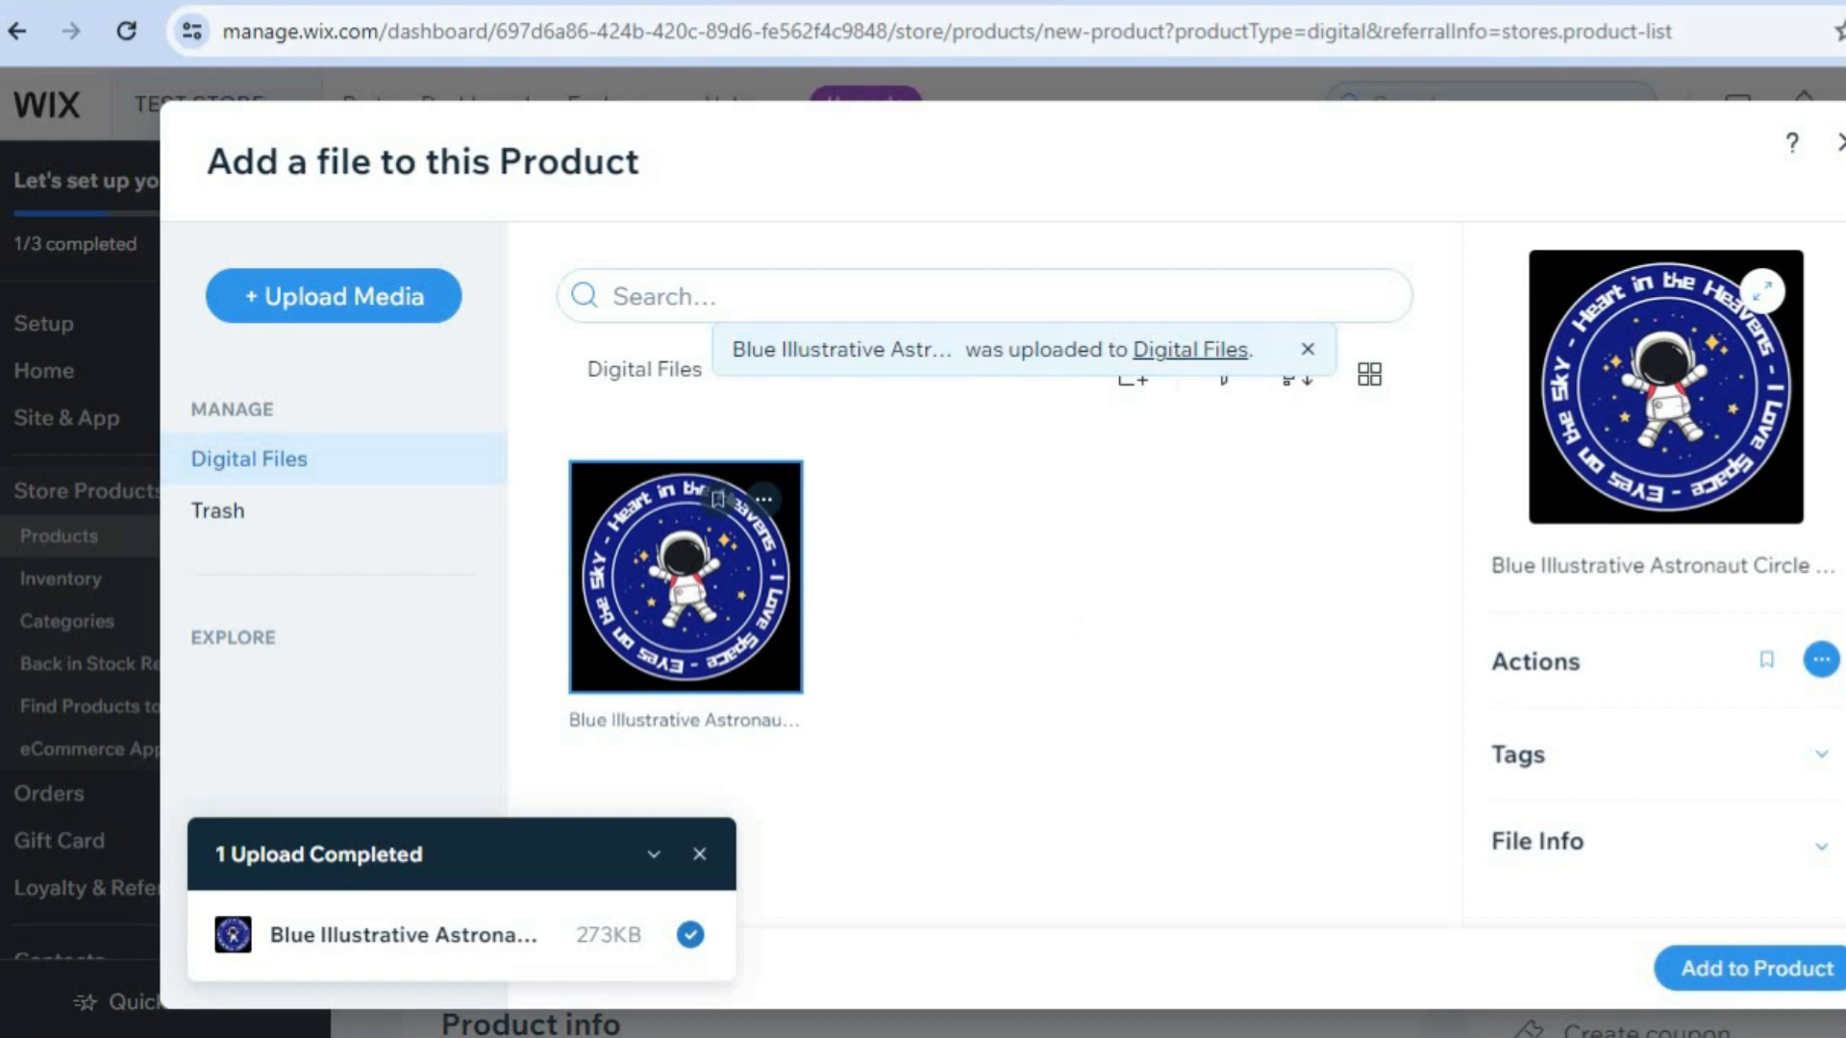
- Attach the uploaded astronaut sticker file to the product and name the product SAMPLE STICKER
{"action": "scroll", "coordinate": [1666, 577], "scroll_direction": "down", "scroll_amount": 1}
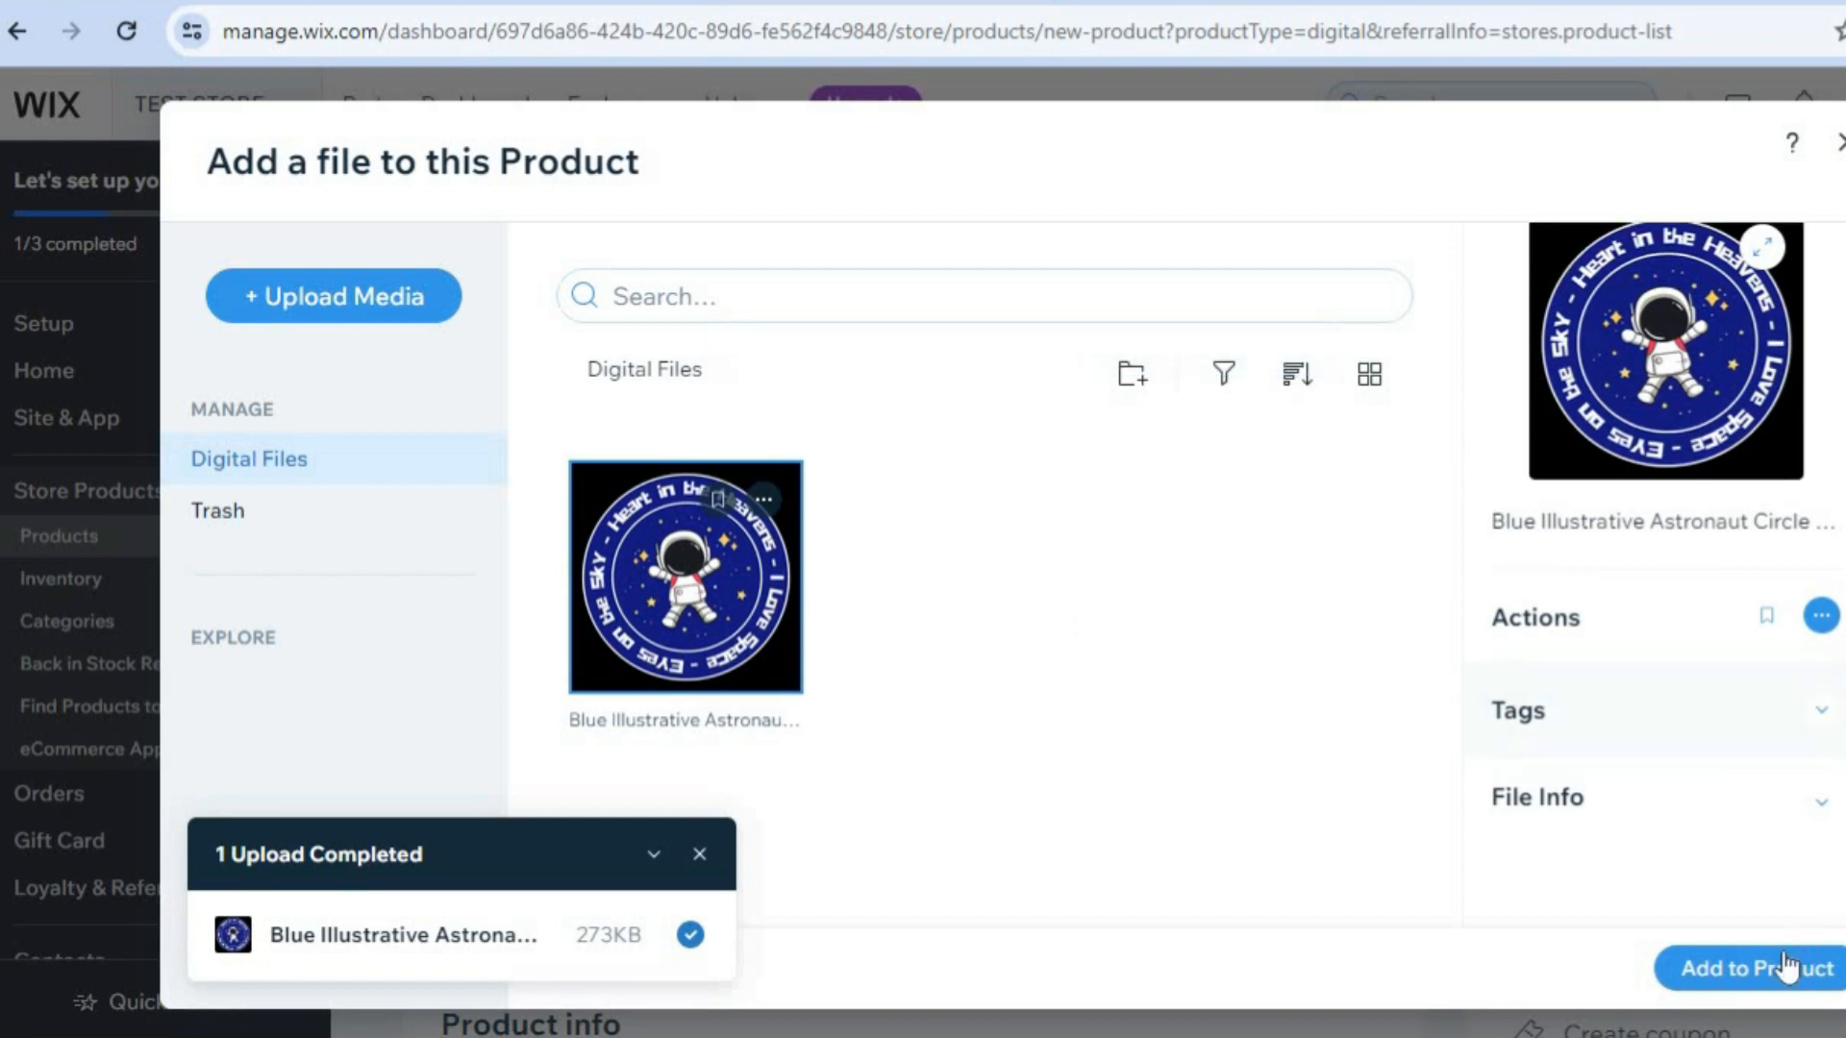
{"action": "left_click", "coordinate": [1762, 971]}
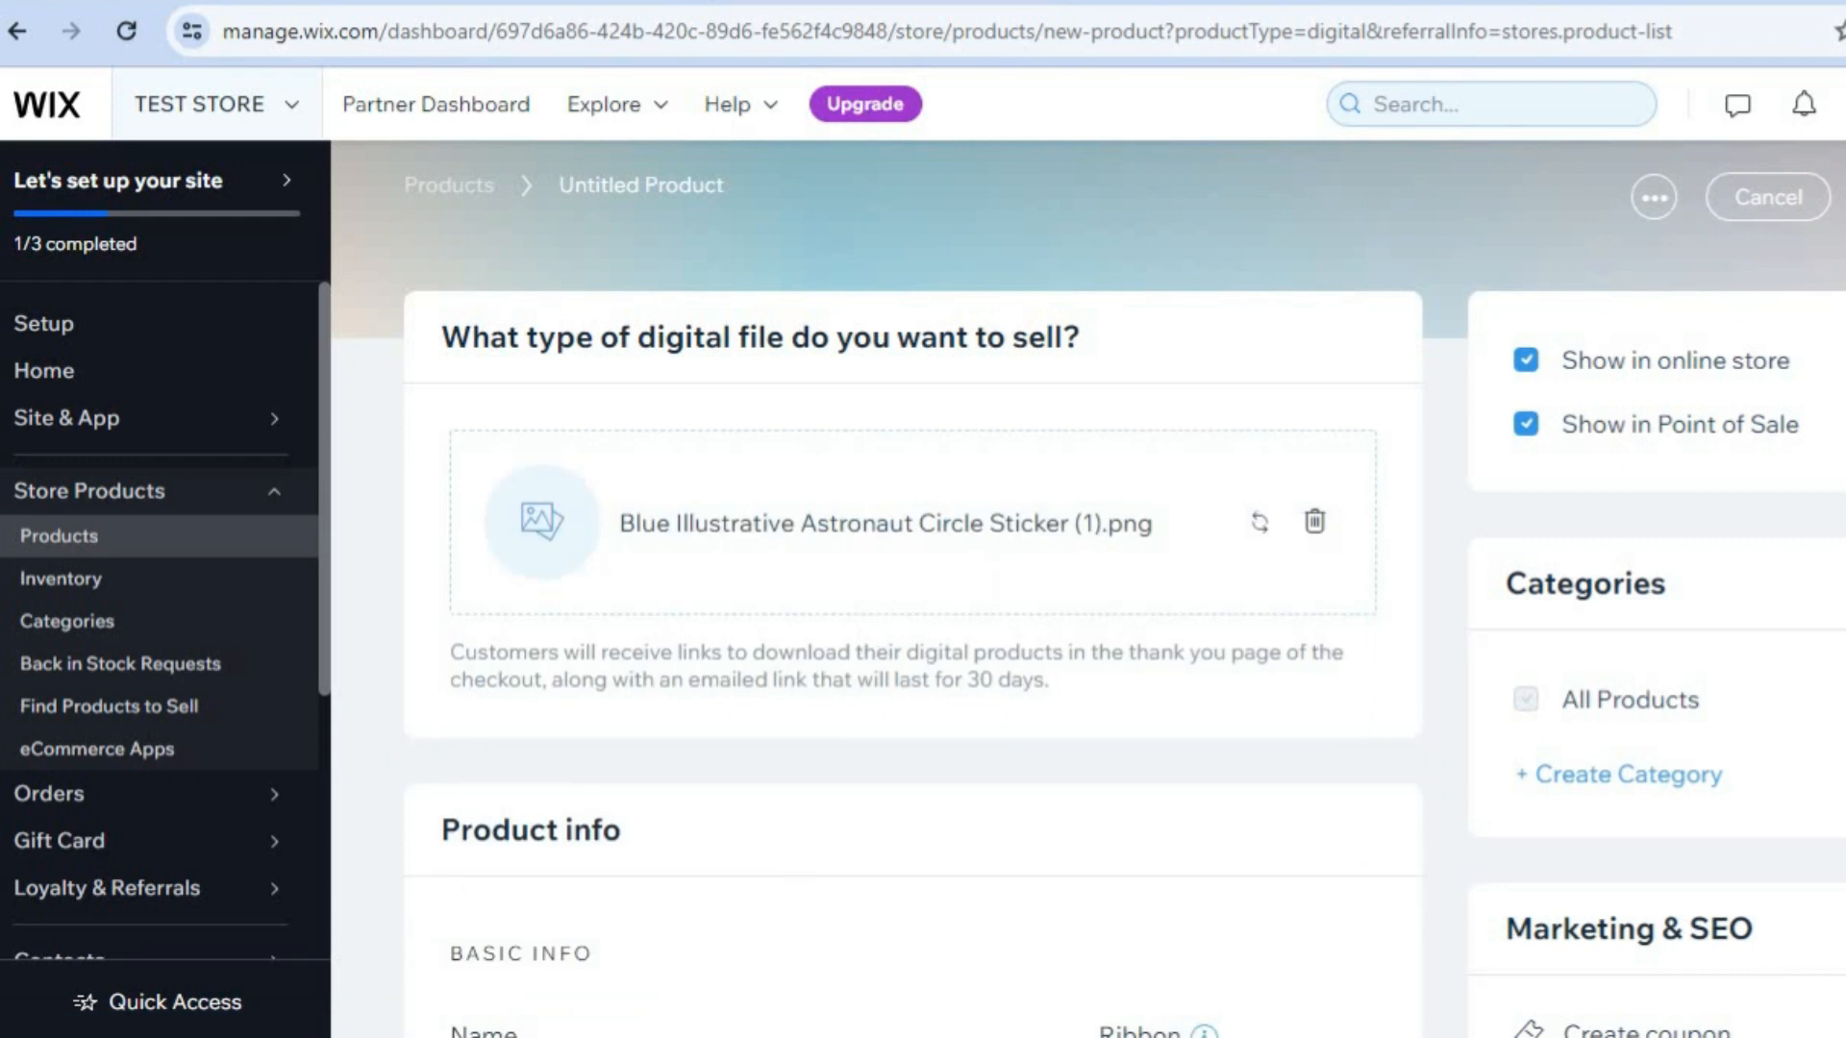
{"action": "scroll", "coordinate": [913, 577], "scroll_direction": "down", "scroll_amount": 5}
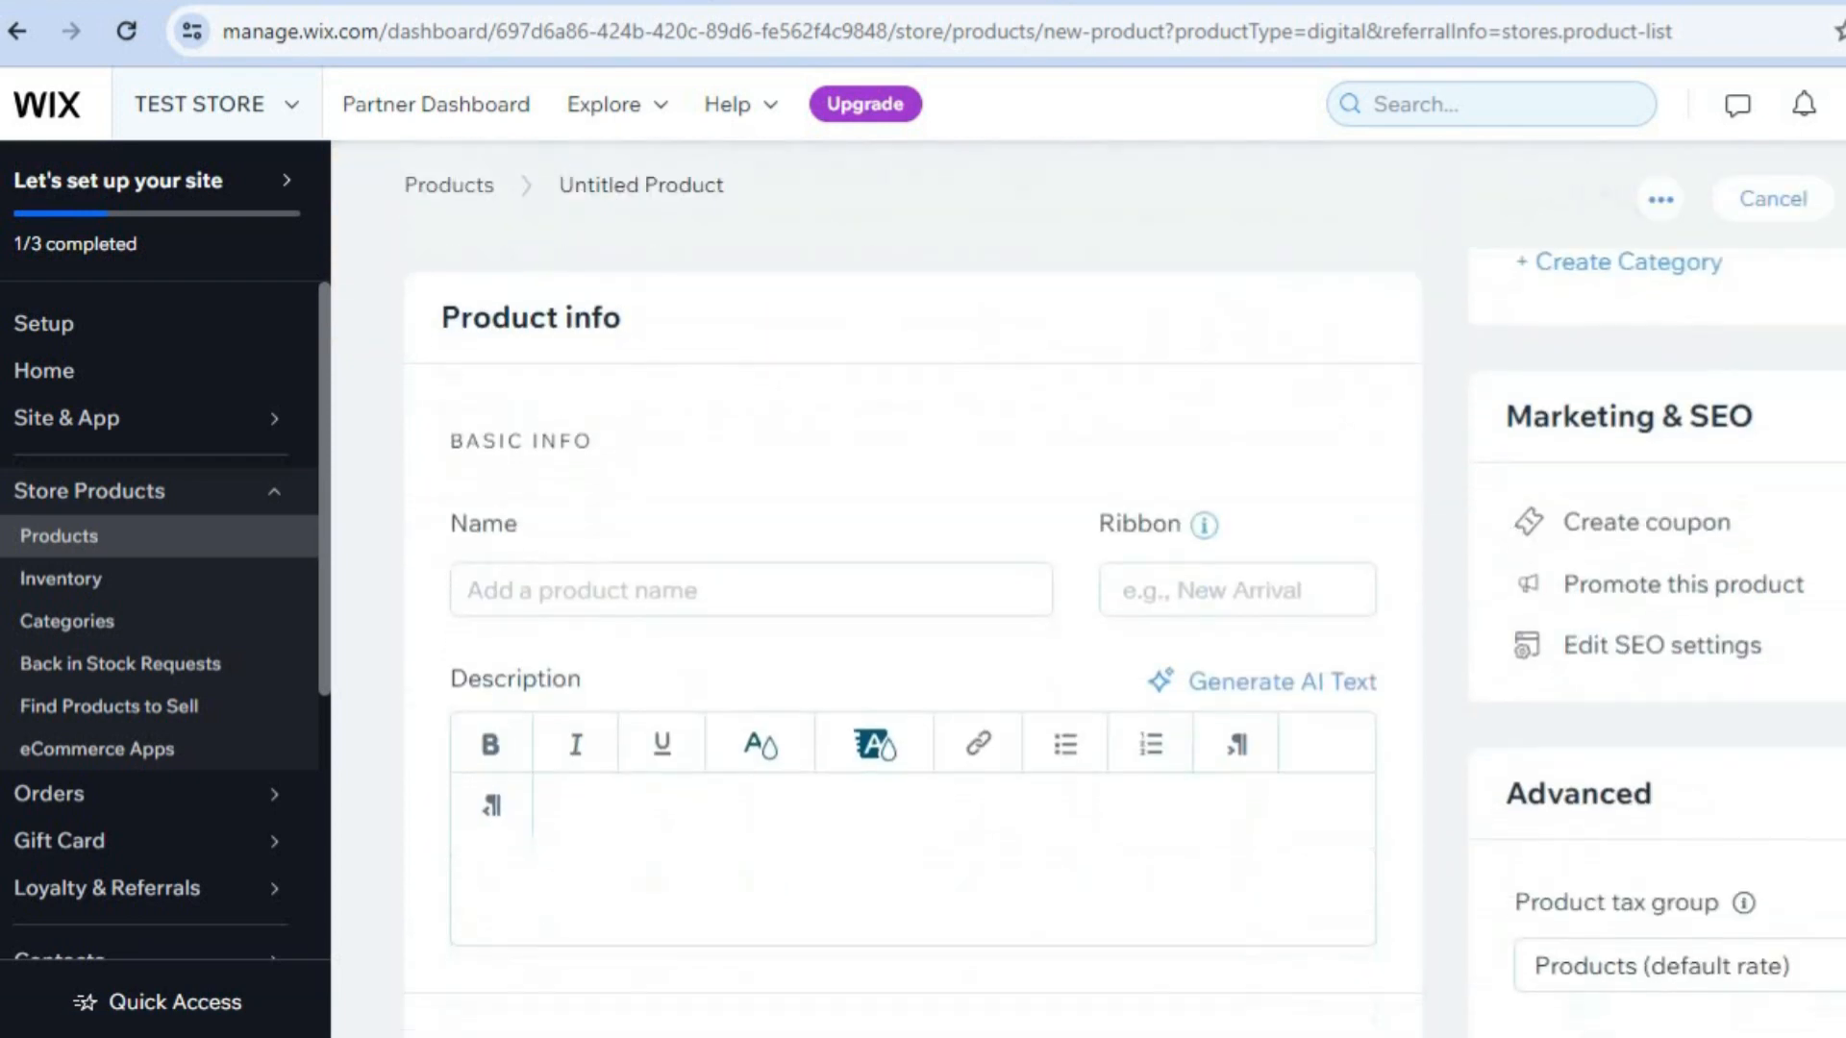
{"action": "left_click", "coordinate": [724, 586]}
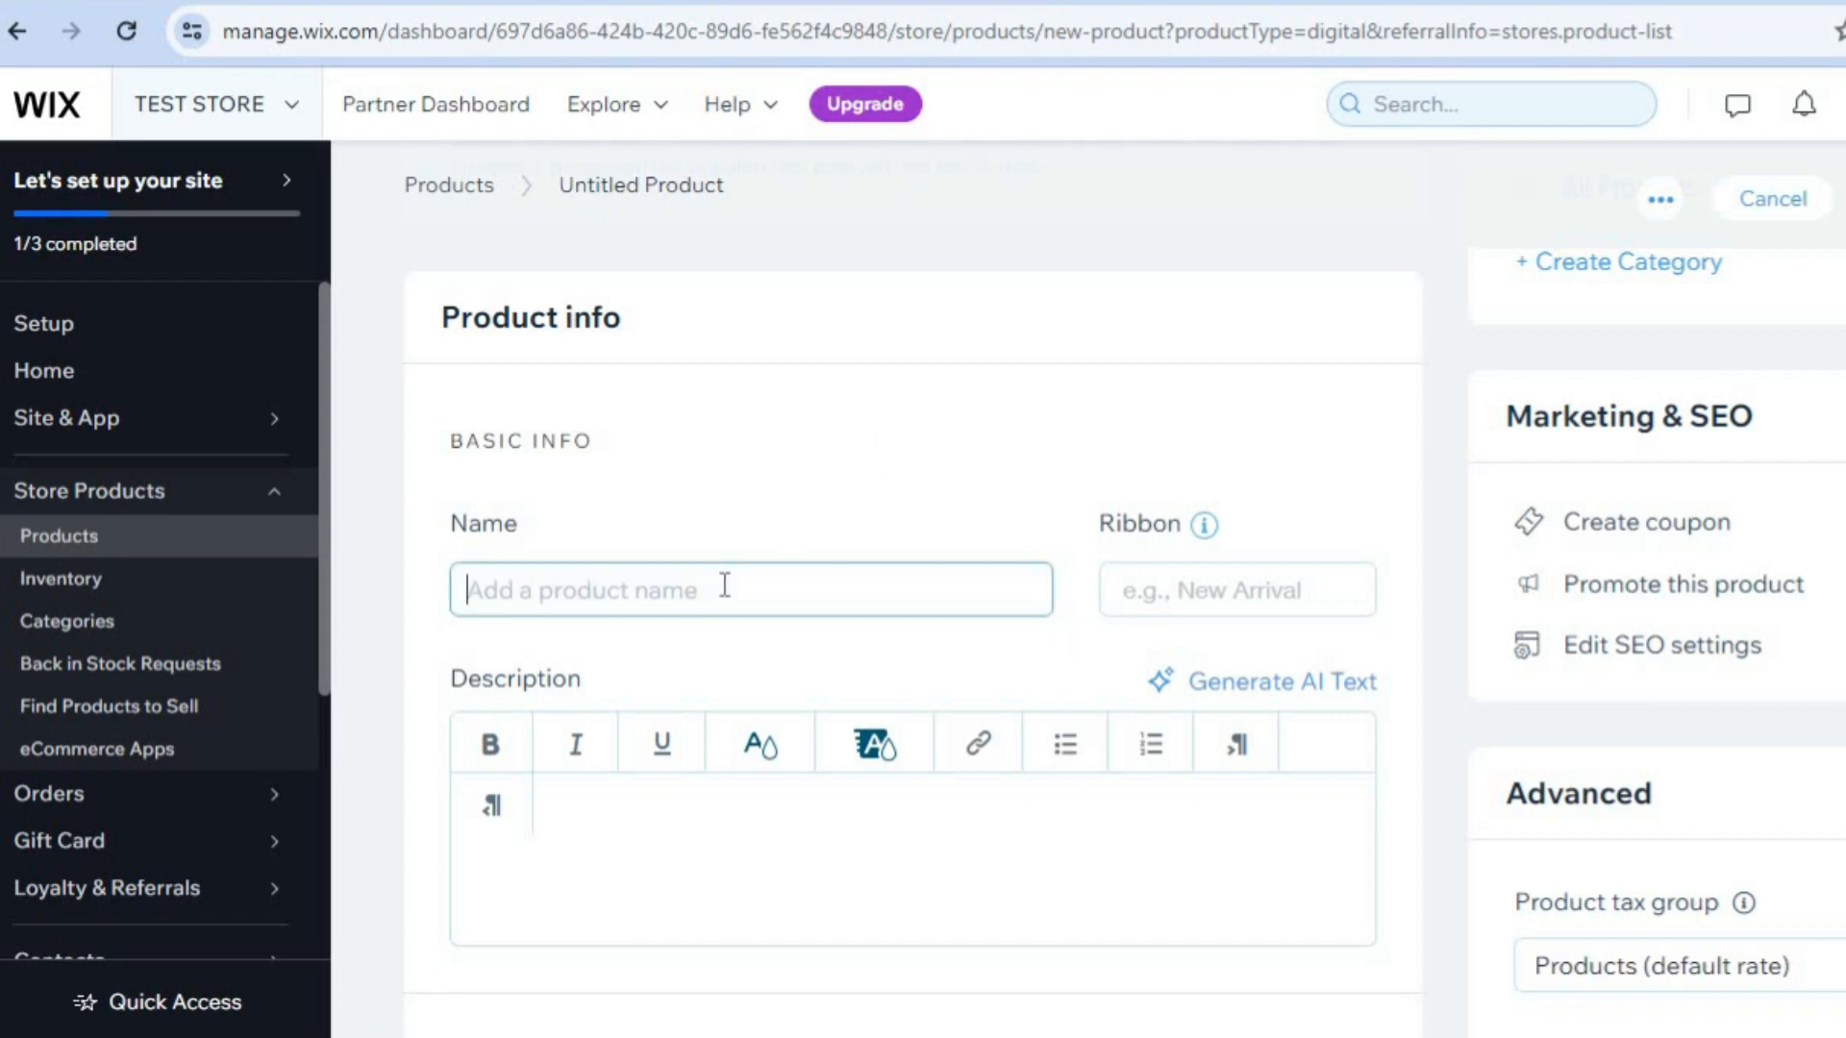
{"action": "type", "text": "SAMPLE STICKER"}
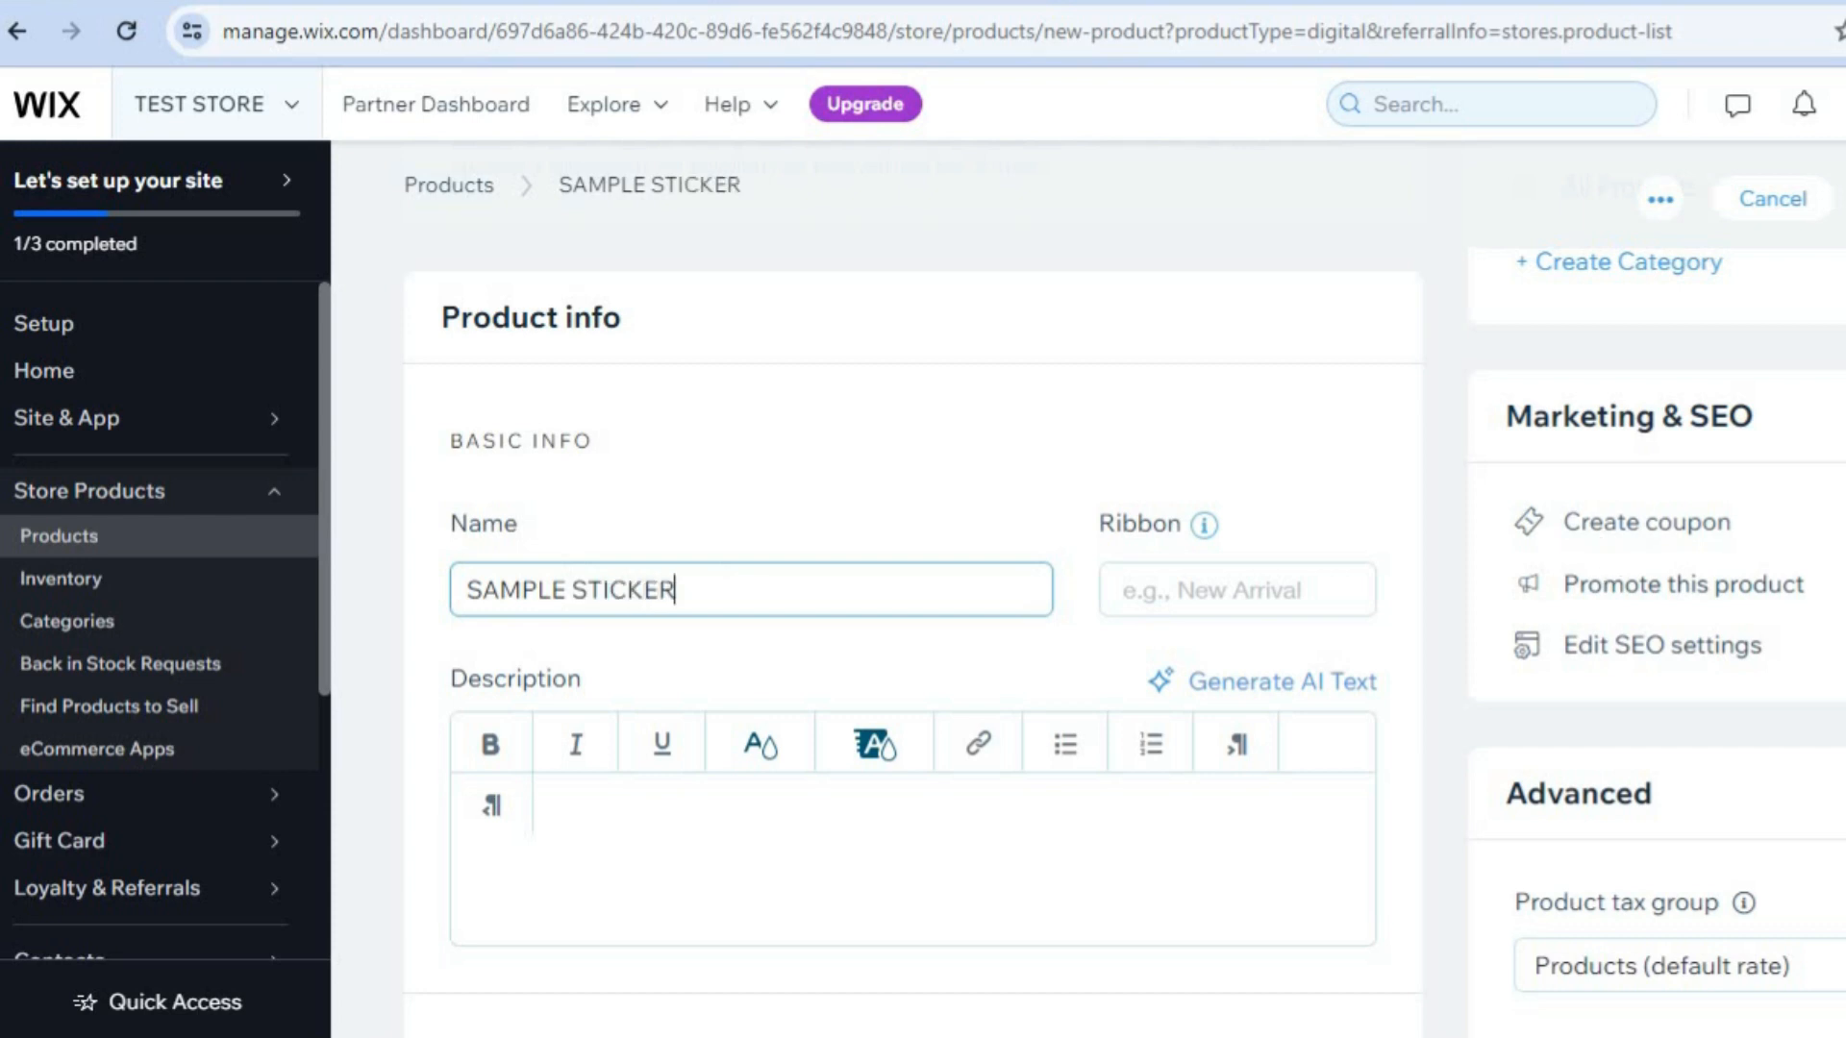
- Upload today's Copy of Blue Modern Eye Catching PNG from the Downloads folder as a product image
{"action": "scroll", "coordinate": [1195, 619], "scroll_direction": "down", "scroll_amount": 4}
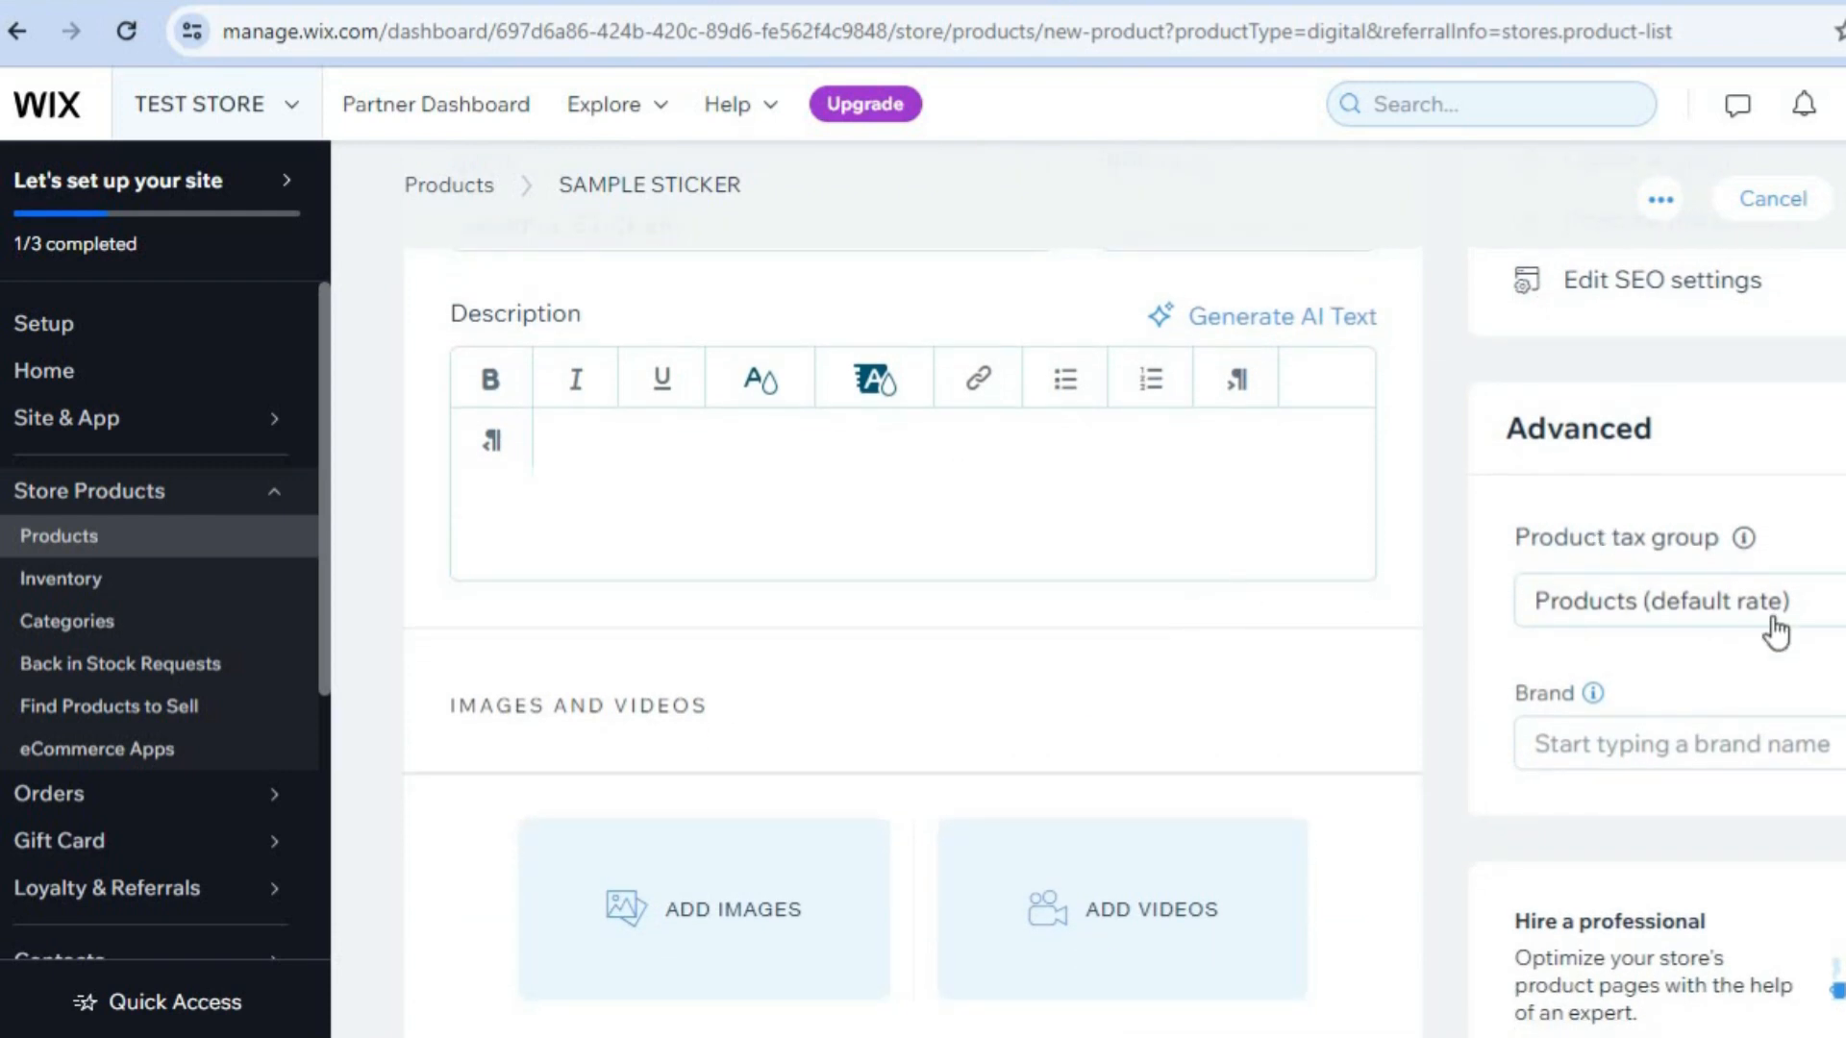
{"action": "scroll", "coordinate": [913, 625], "scroll_direction": "down", "scroll_amount": 3}
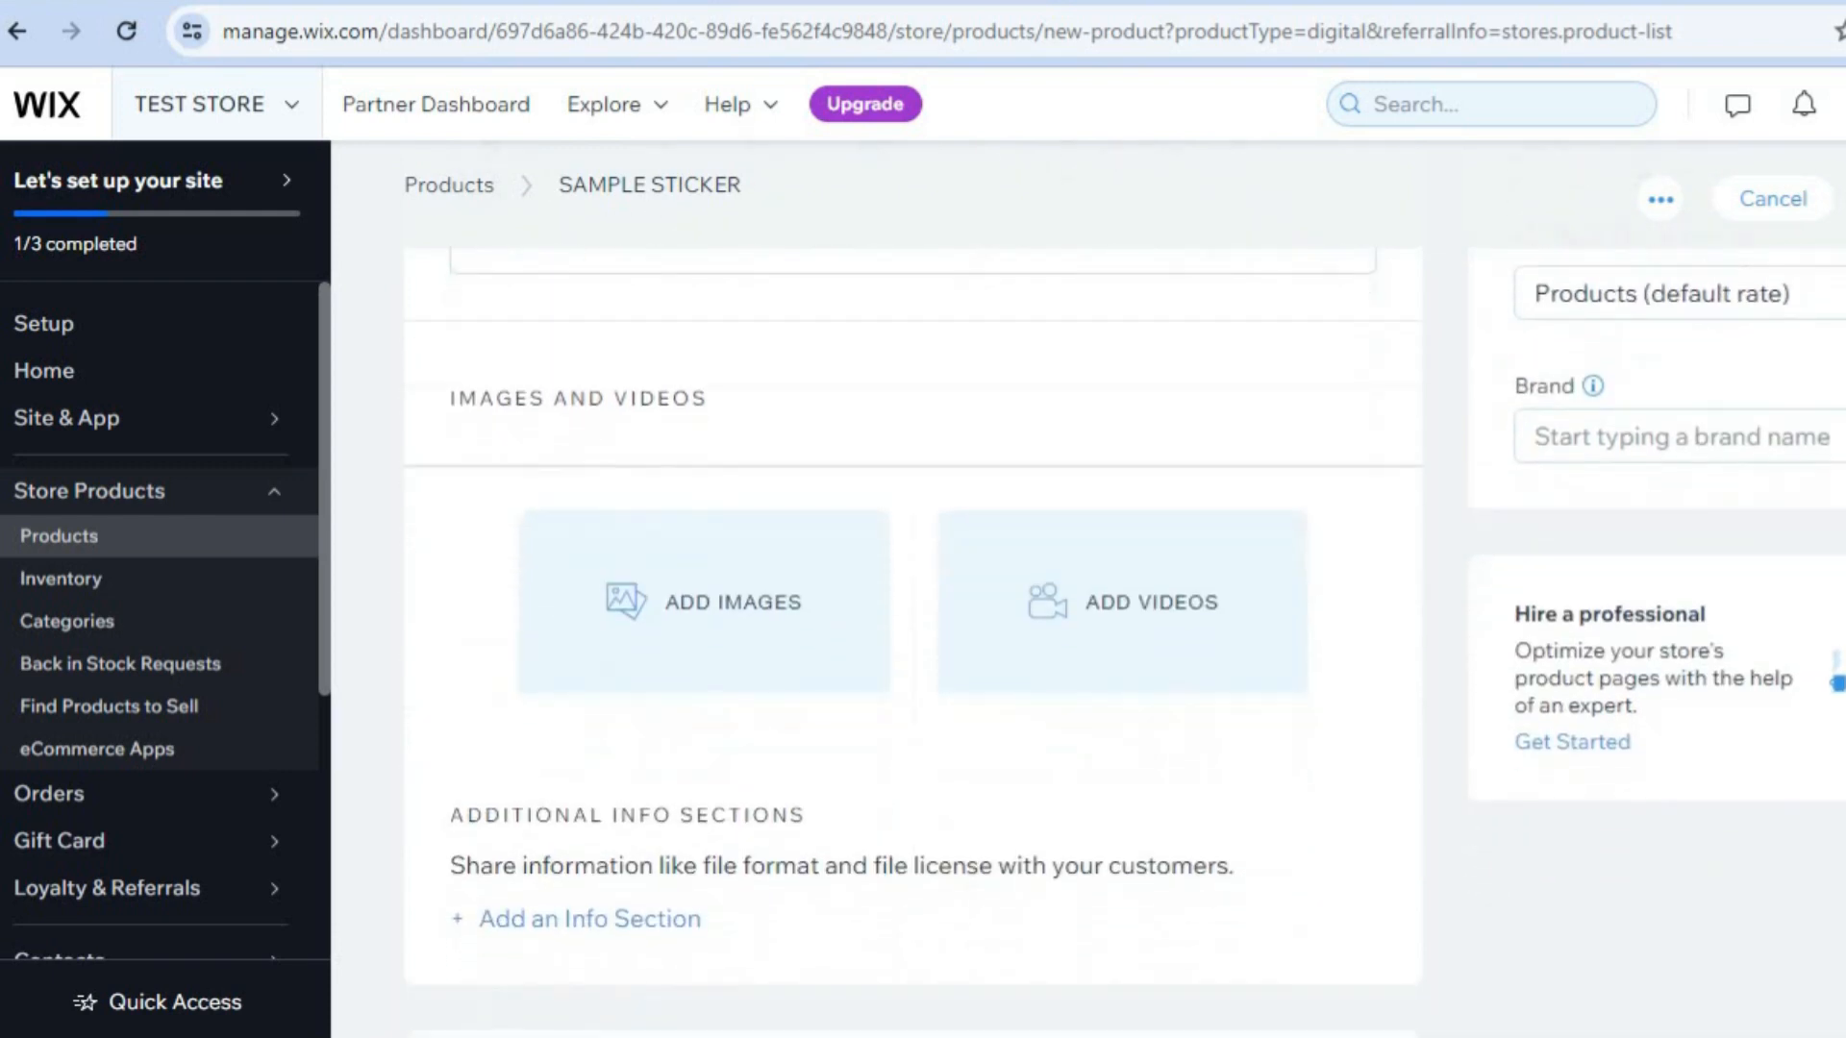
{"action": "left_click", "coordinate": [804, 632]}
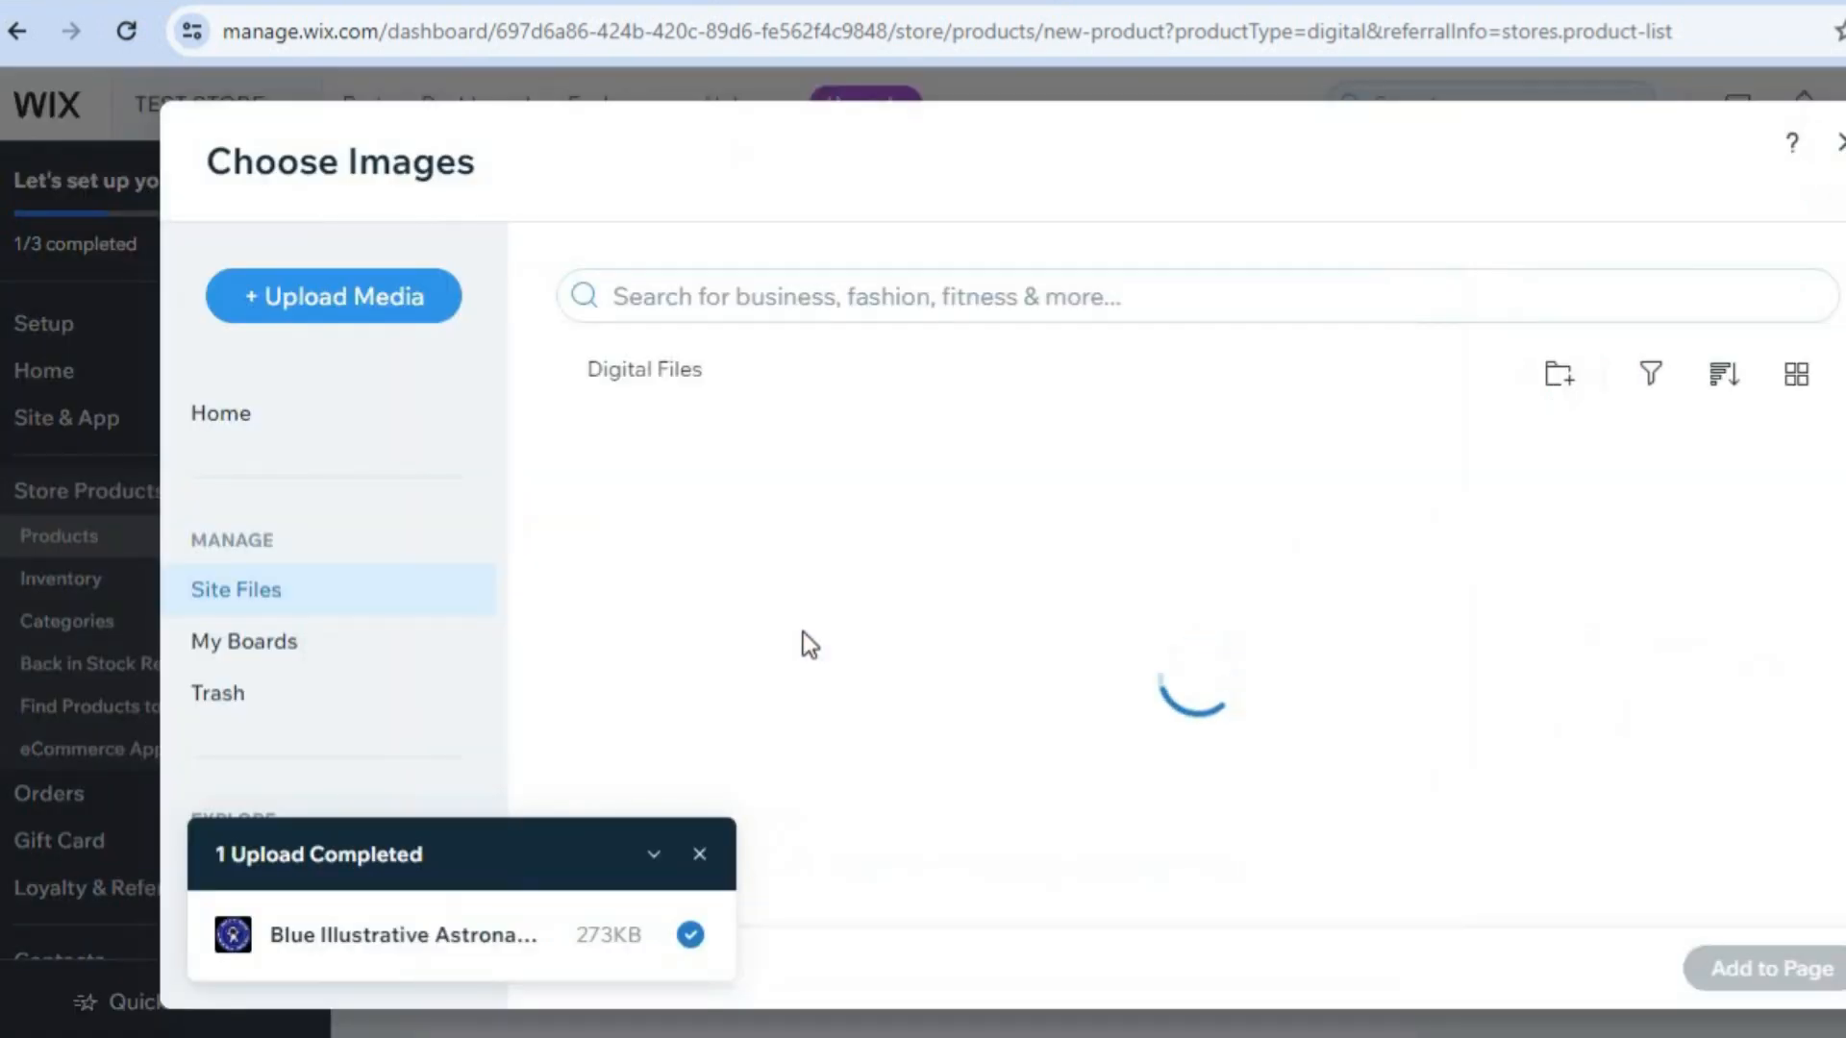
{"action": "left_click", "coordinate": [397, 300]}
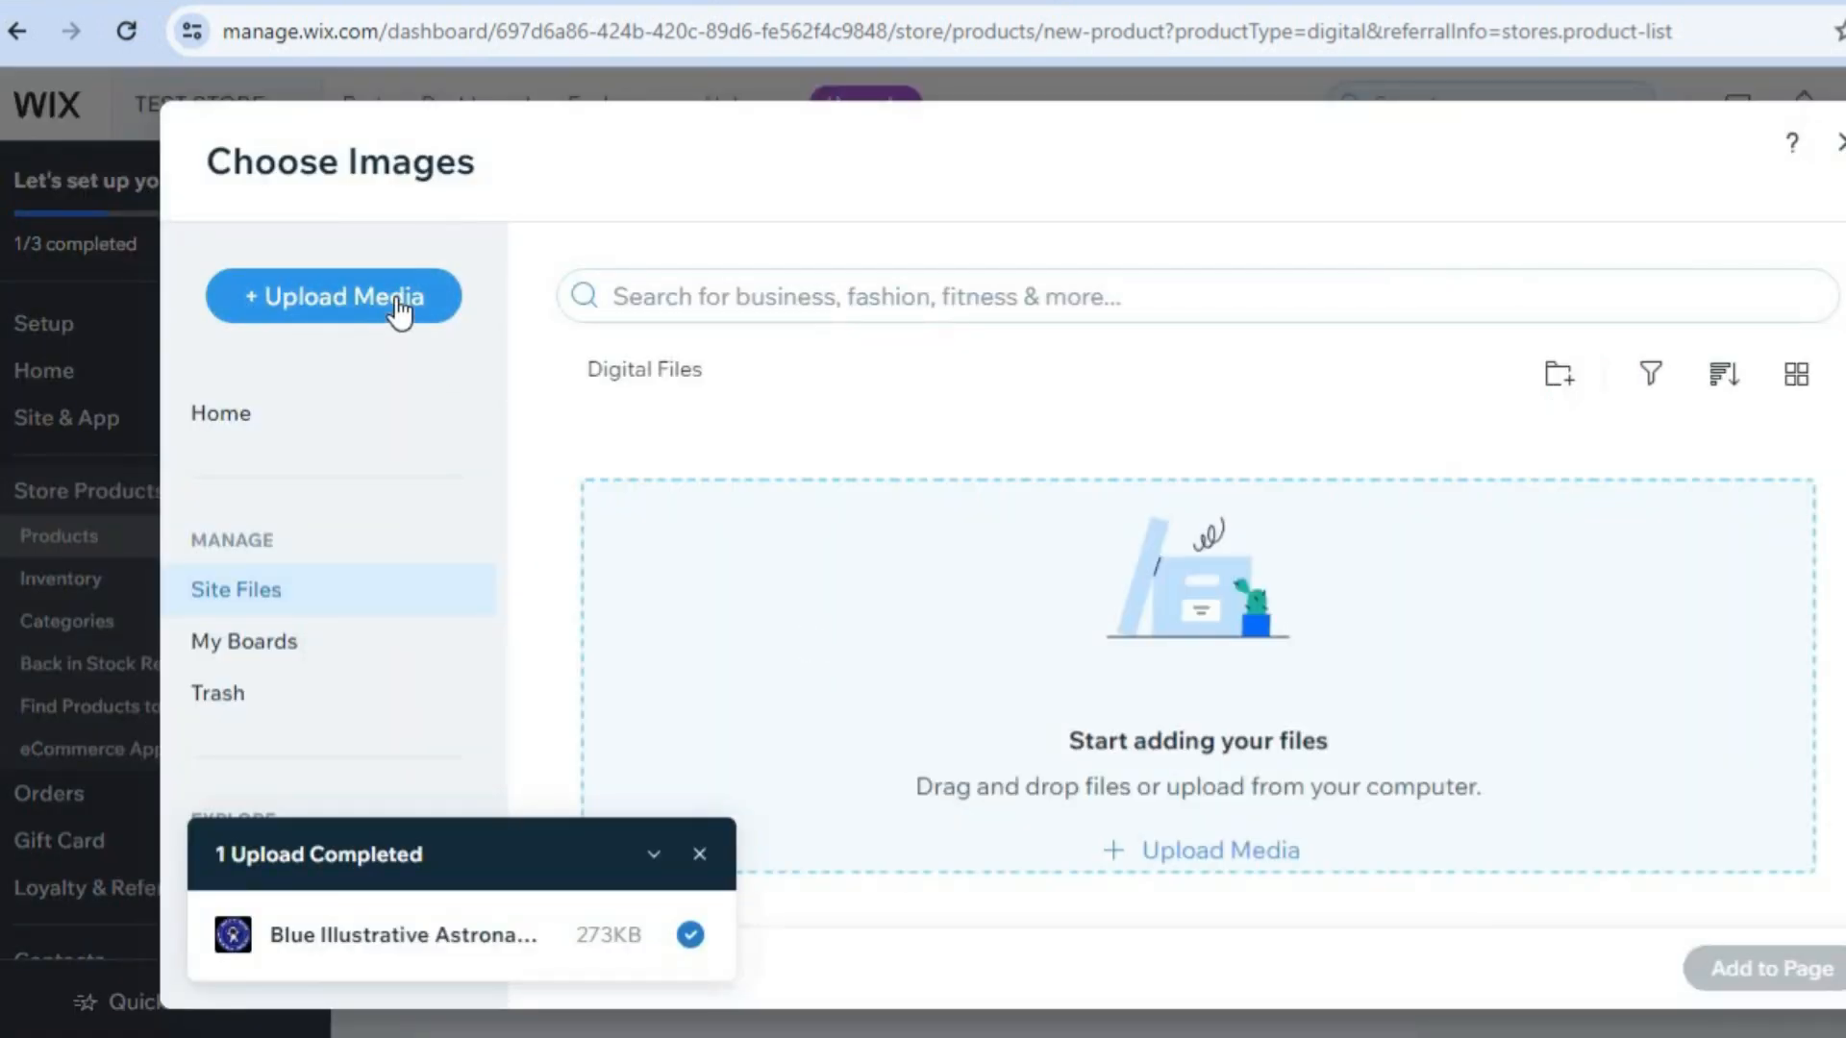
{"action": "left_click", "coordinate": [1030, 713]}
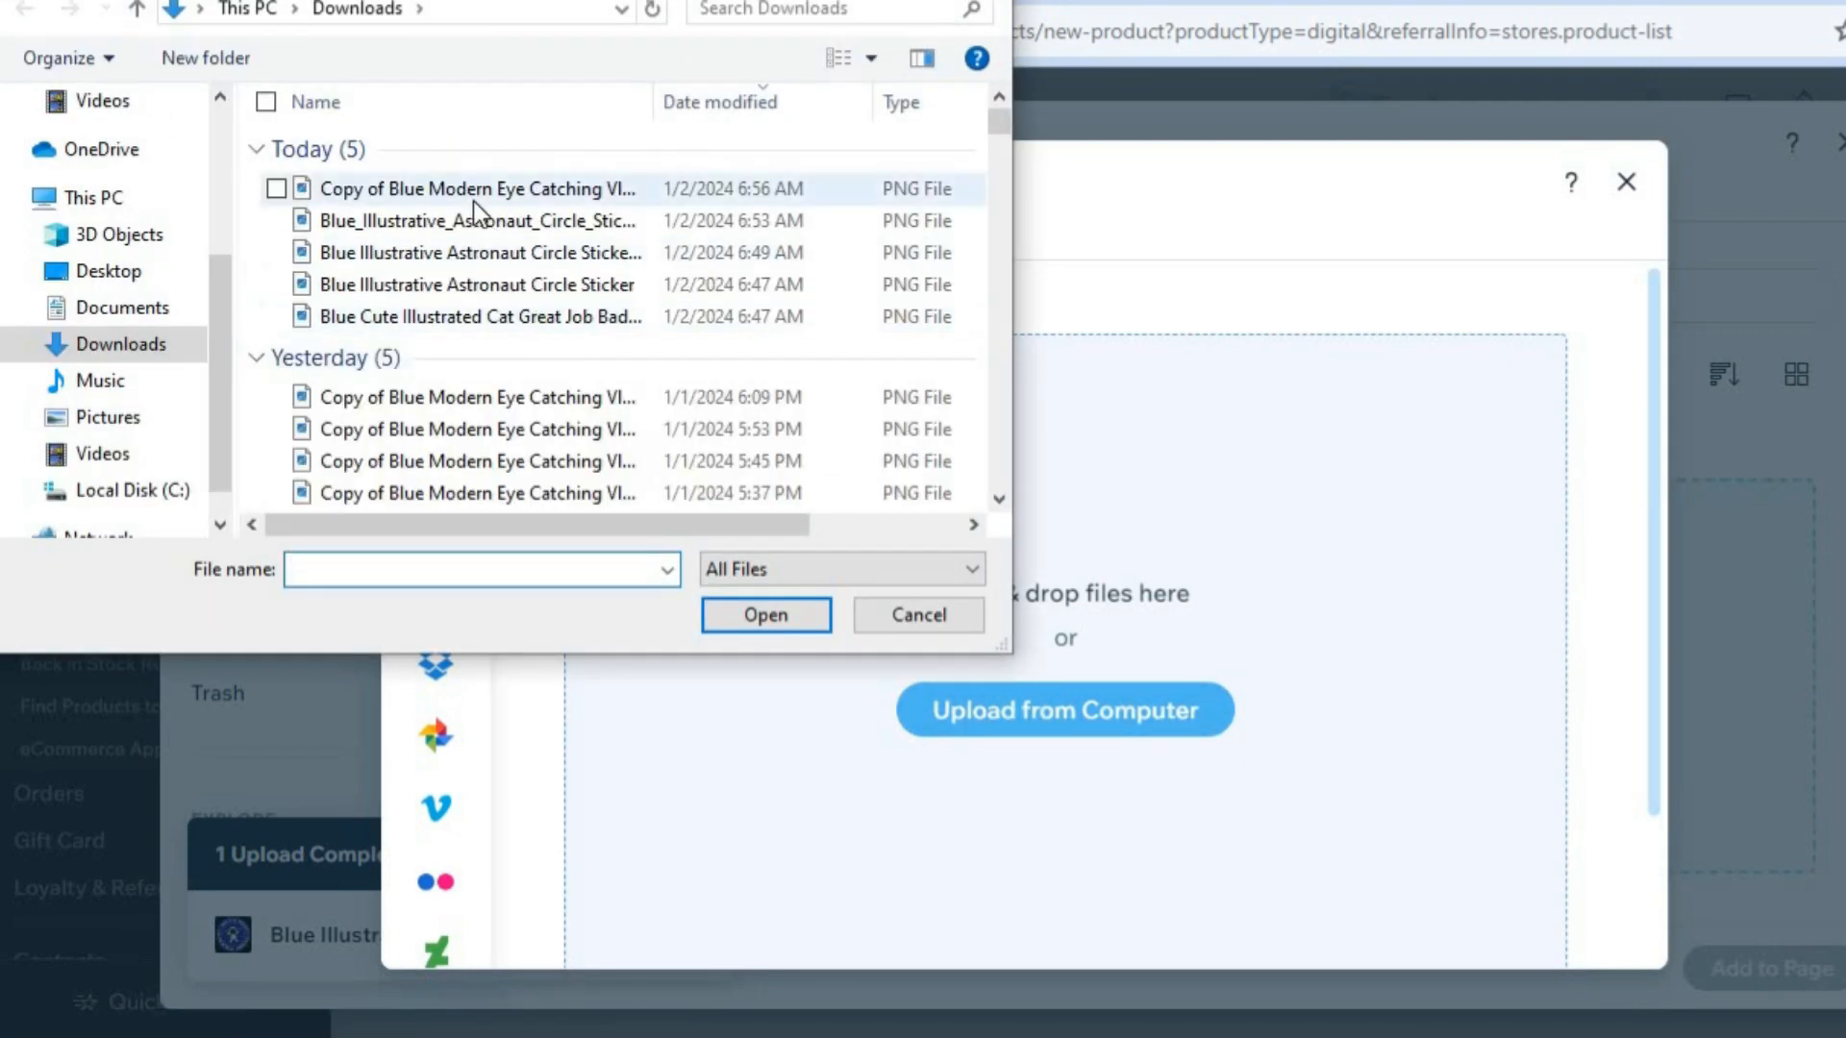
{"action": "left_click", "coordinate": [473, 199]}
{"action": "left_click", "coordinate": [775, 616]}
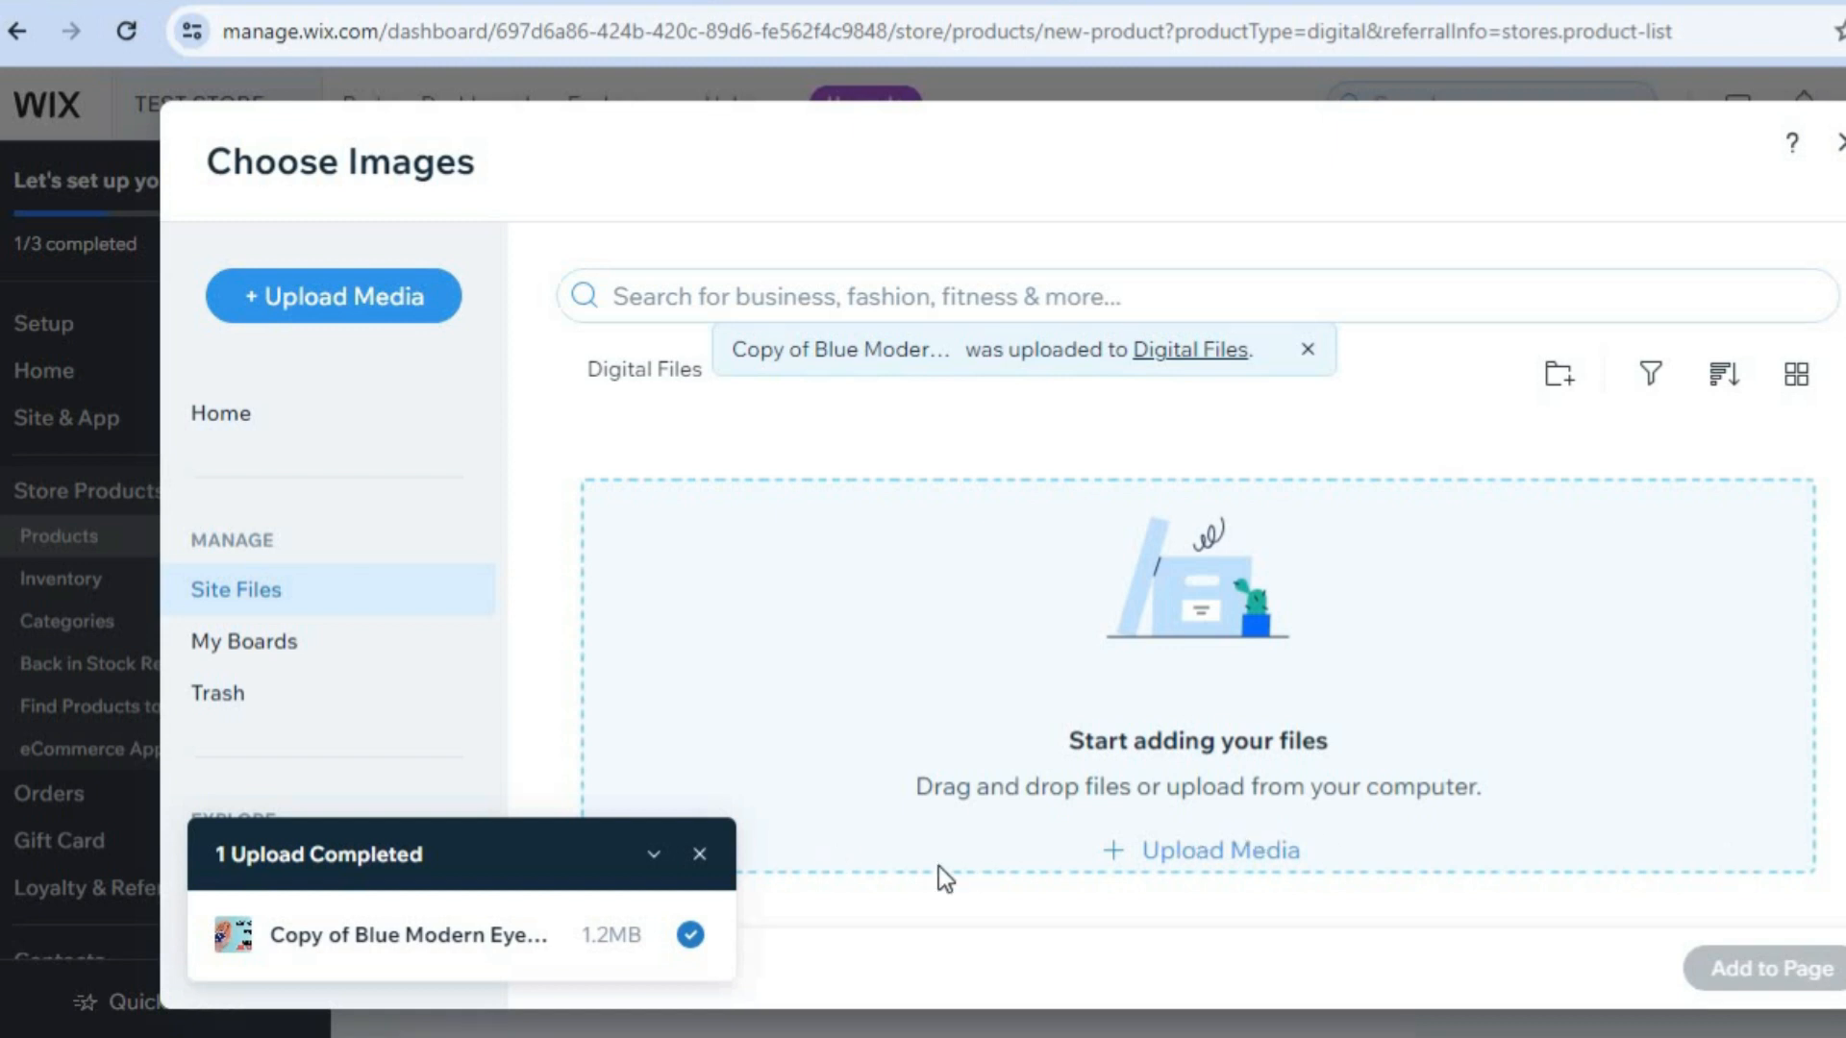
- Choose the uploaded GET YOURS NOW FREE DELIVERY banner from Site Files and add it to the product's images
{"action": "left_click", "coordinate": [700, 853]}
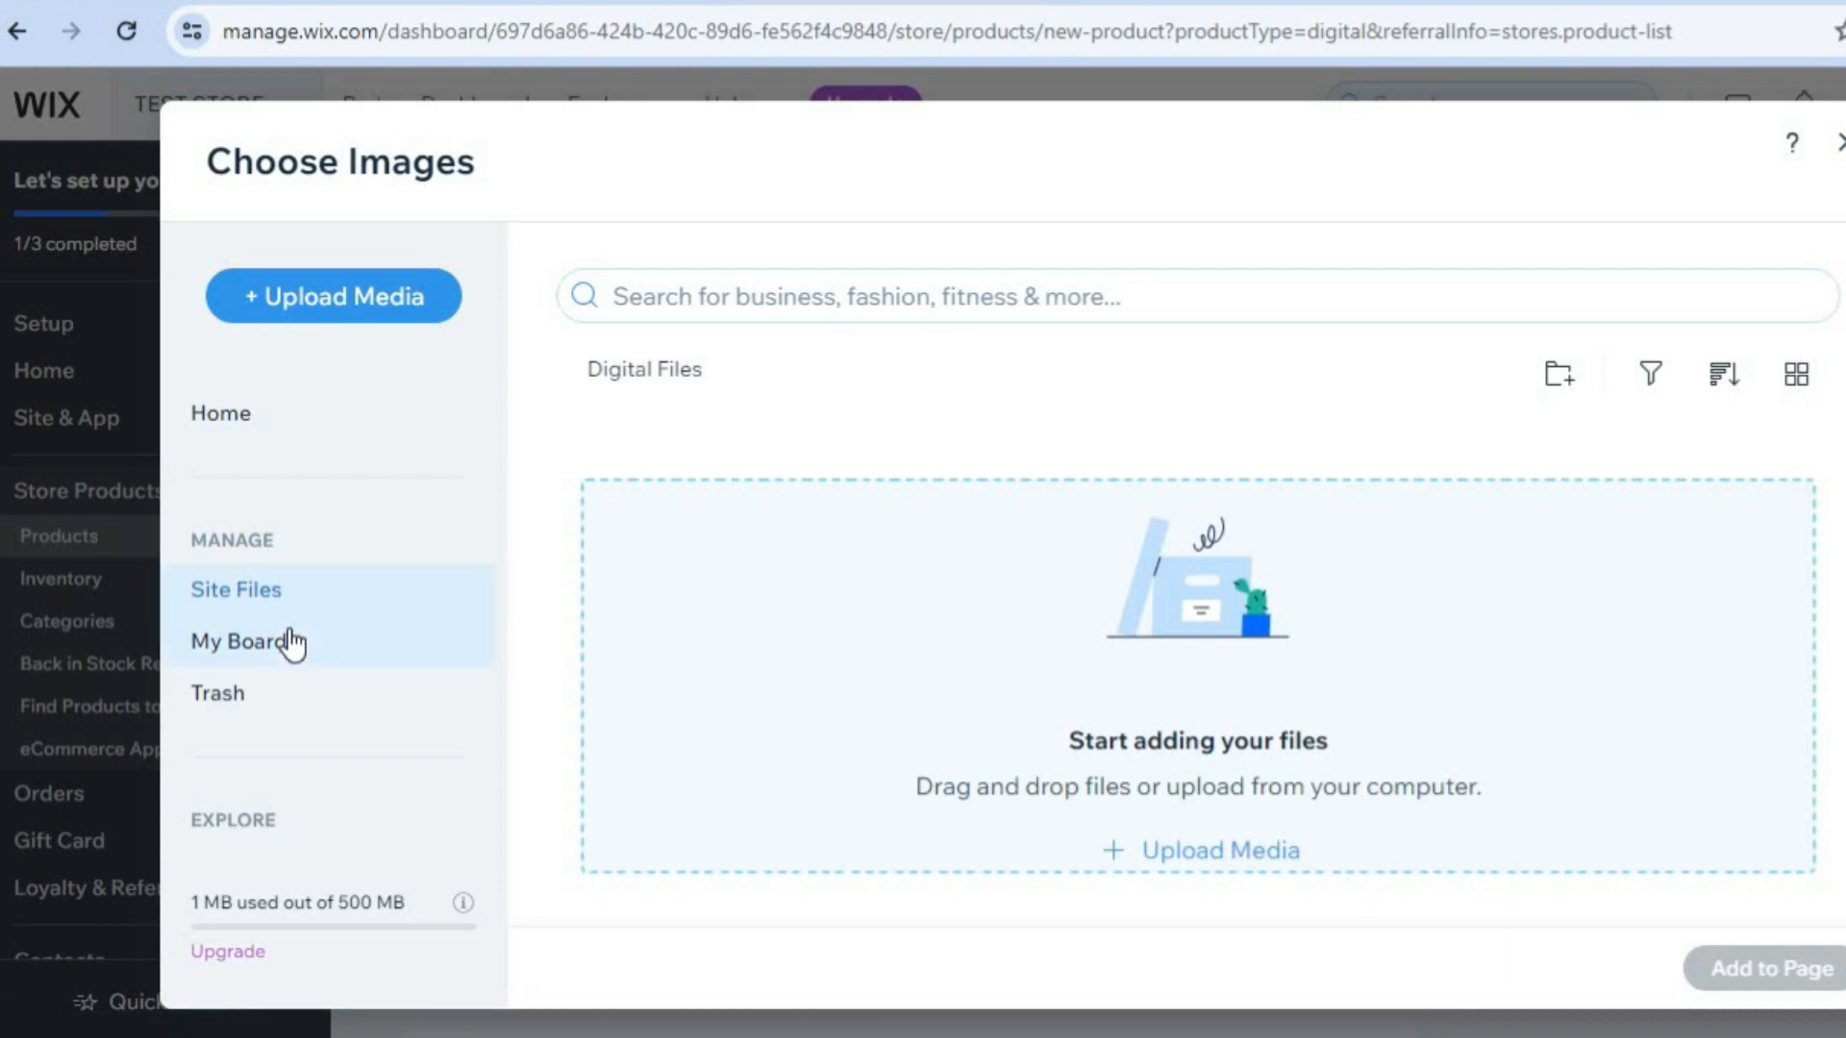
{"action": "left_click", "coordinate": [293, 644]}
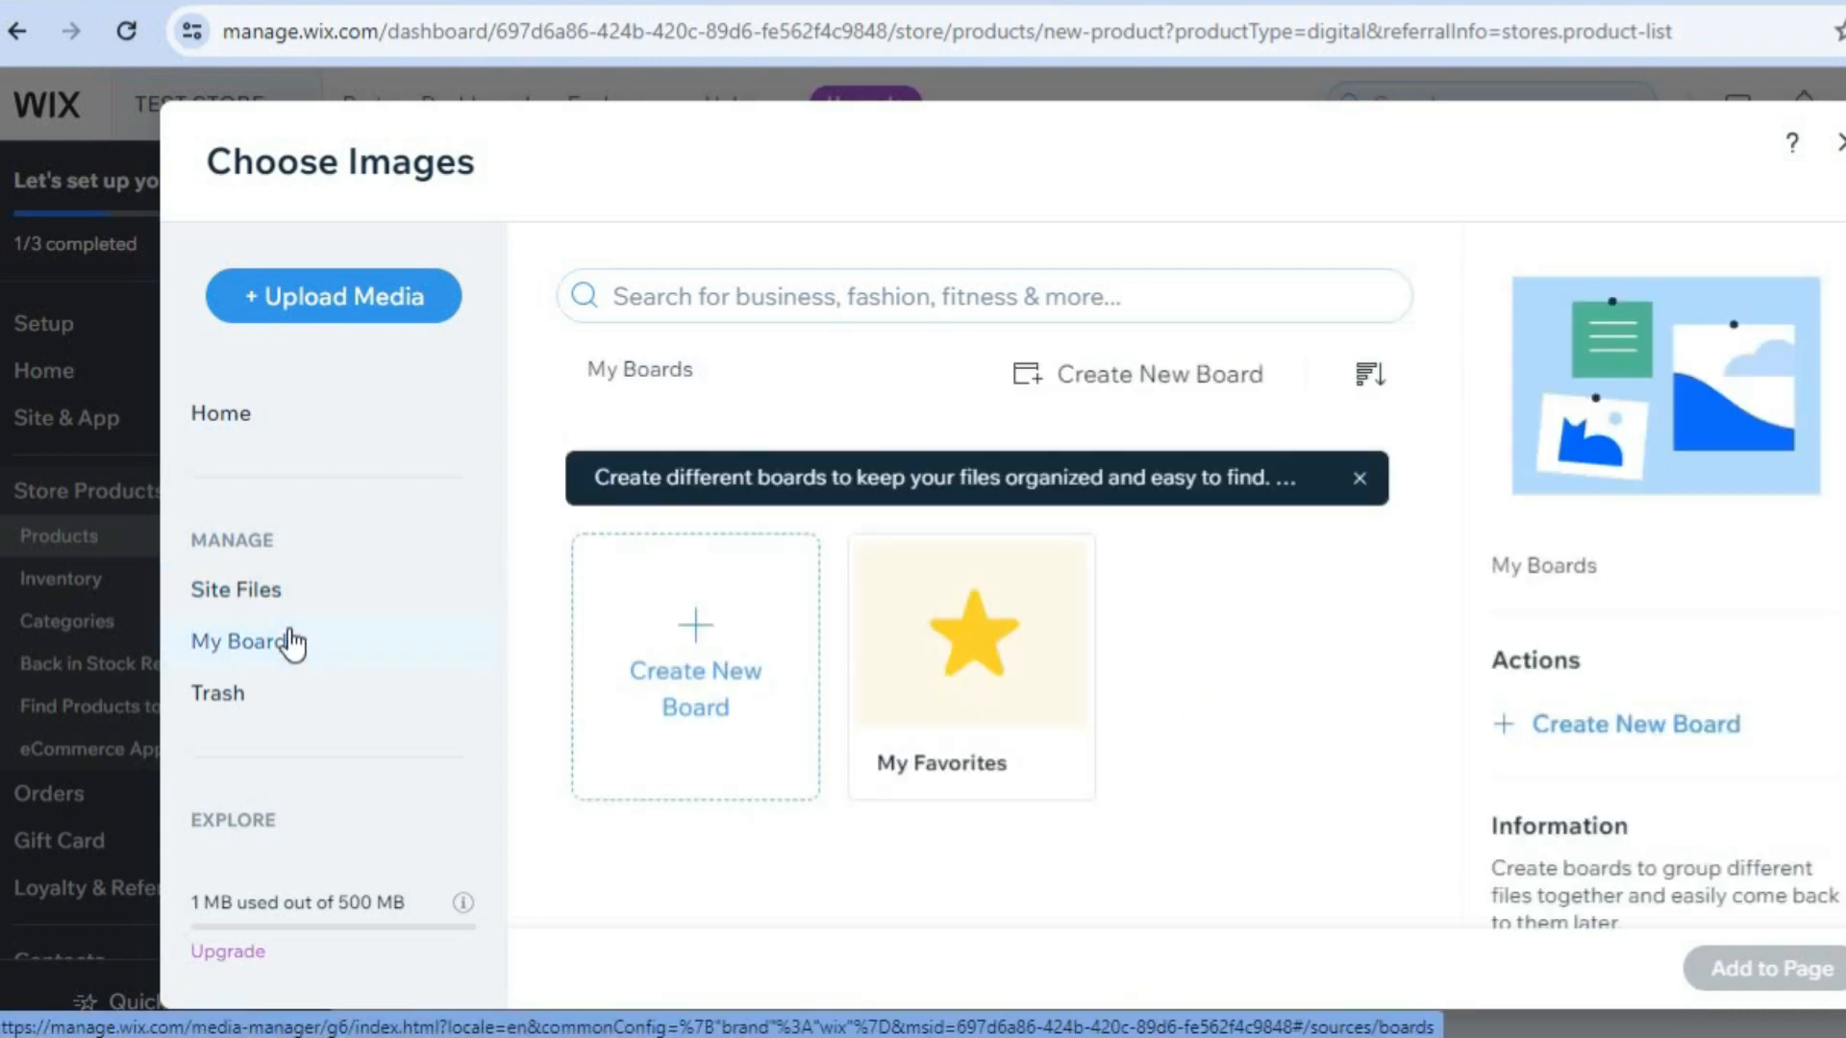
{"action": "left_click", "coordinate": [234, 600]}
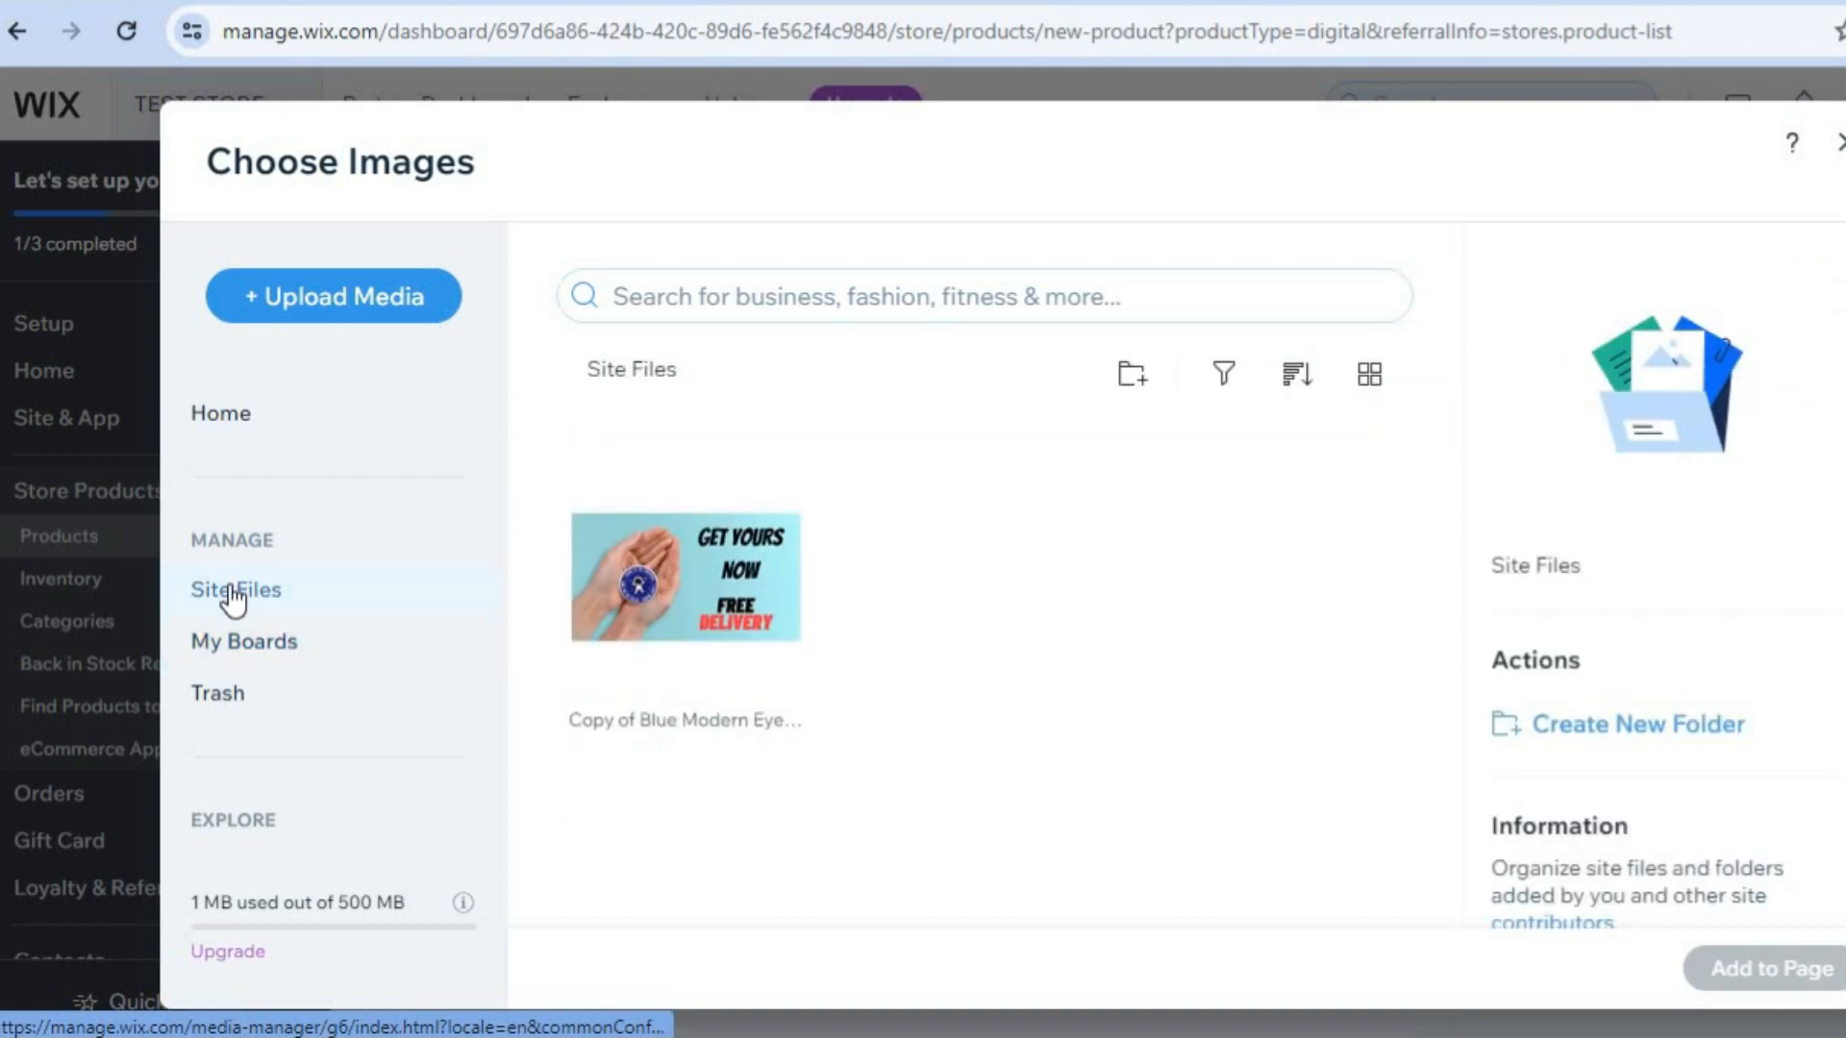
{"action": "left_click", "coordinate": [672, 586]}
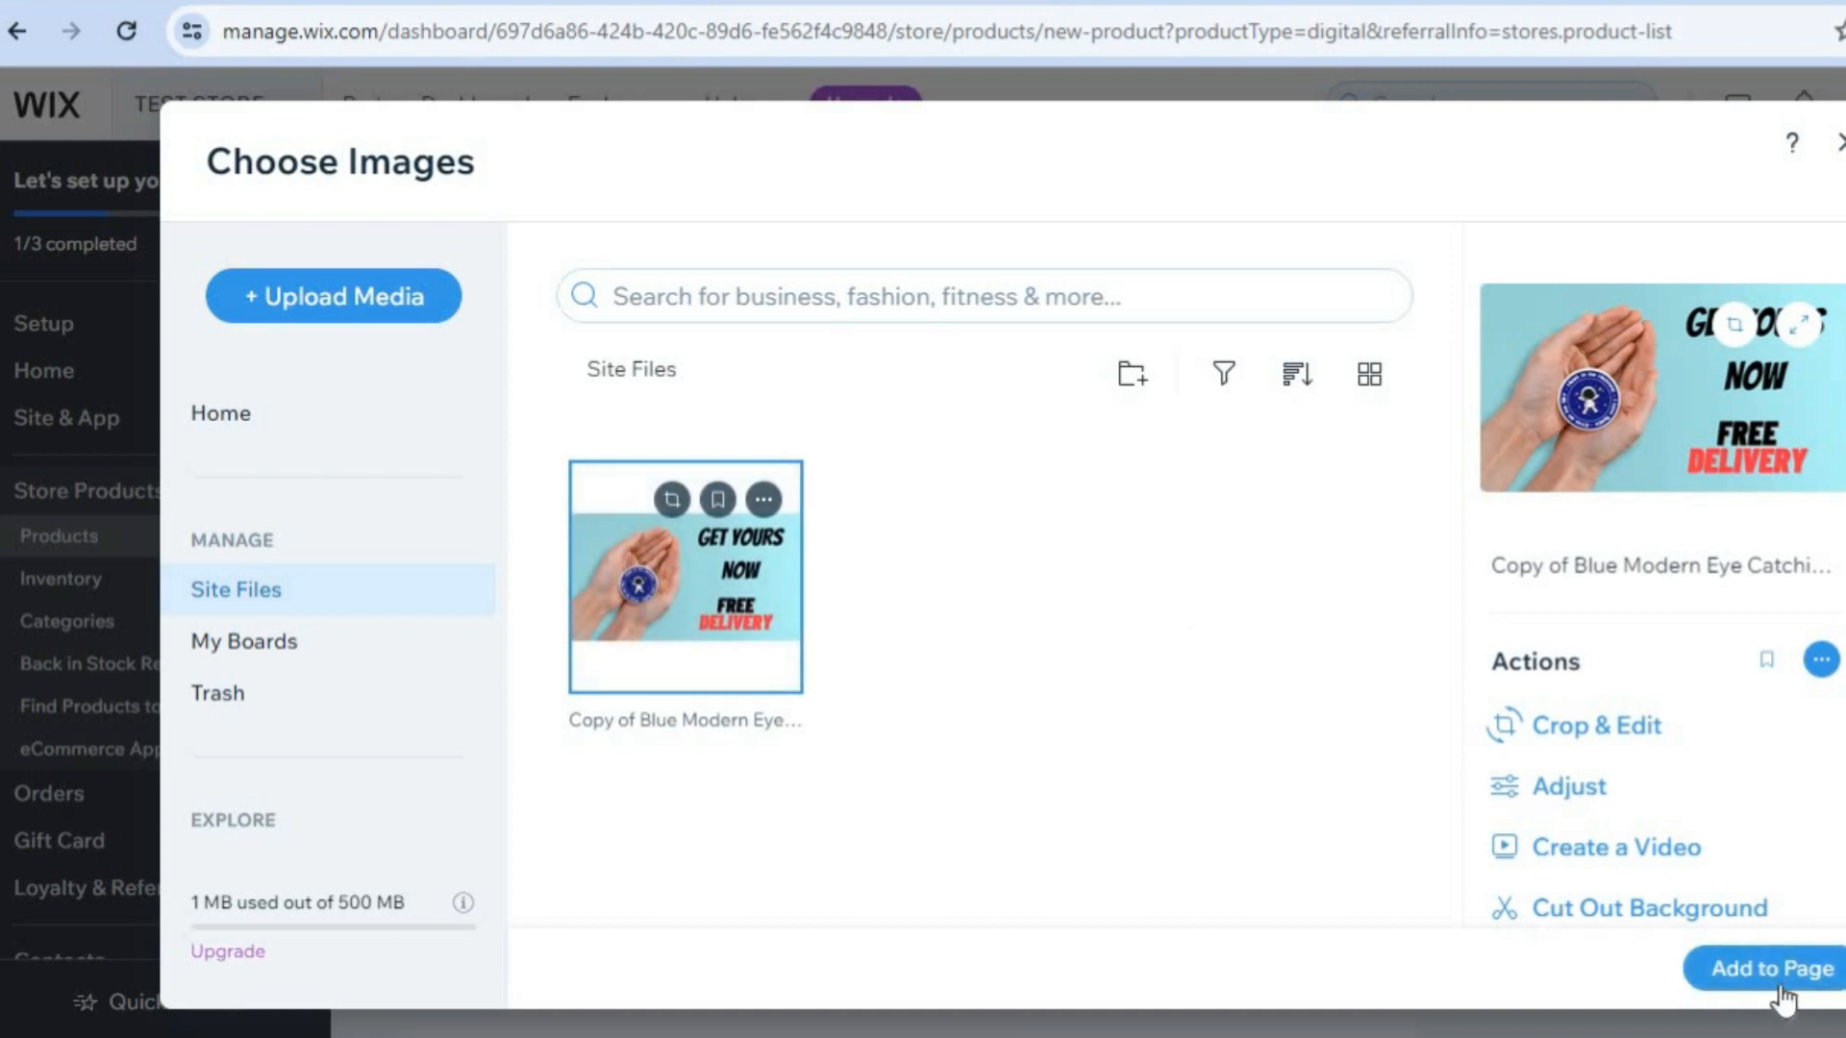
{"action": "left_click", "coordinate": [1781, 981]}
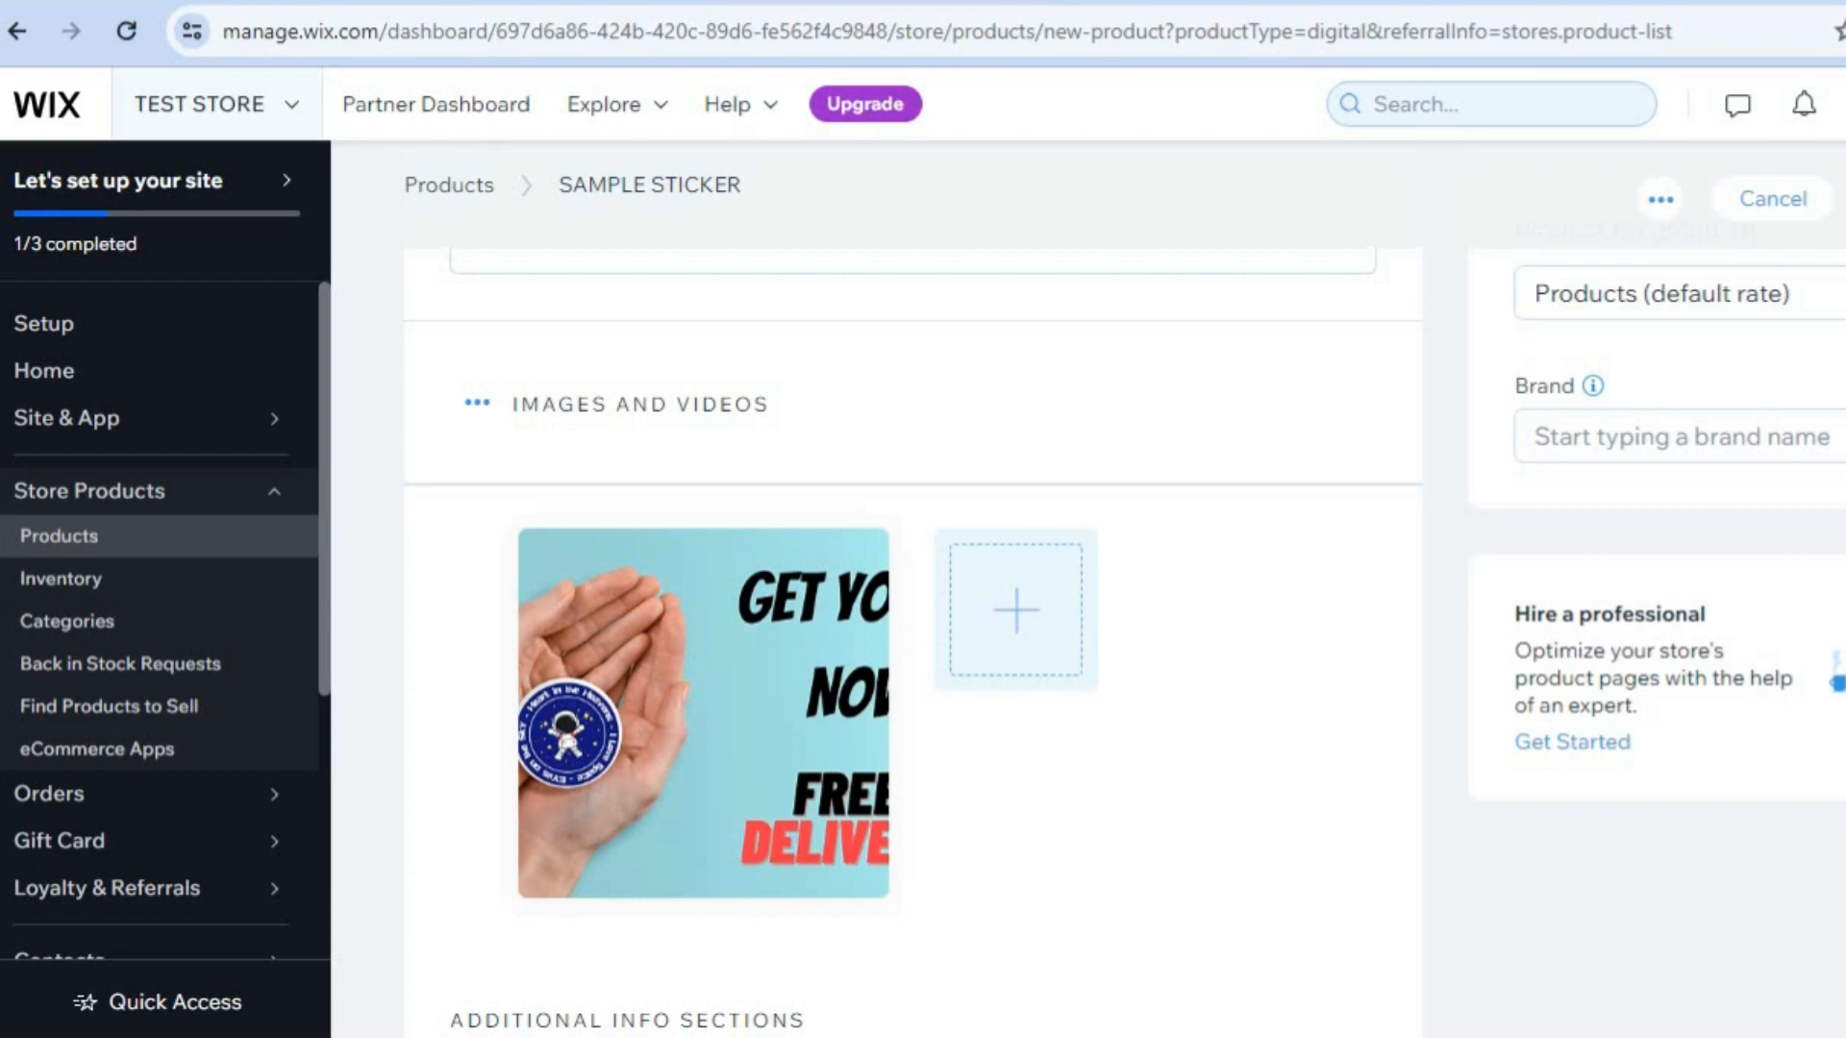
- Set the SAMPLE STICKER product's price to J$5
{"action": "scroll", "coordinate": [913, 635], "scroll_direction": "down", "scroll_amount": 8}
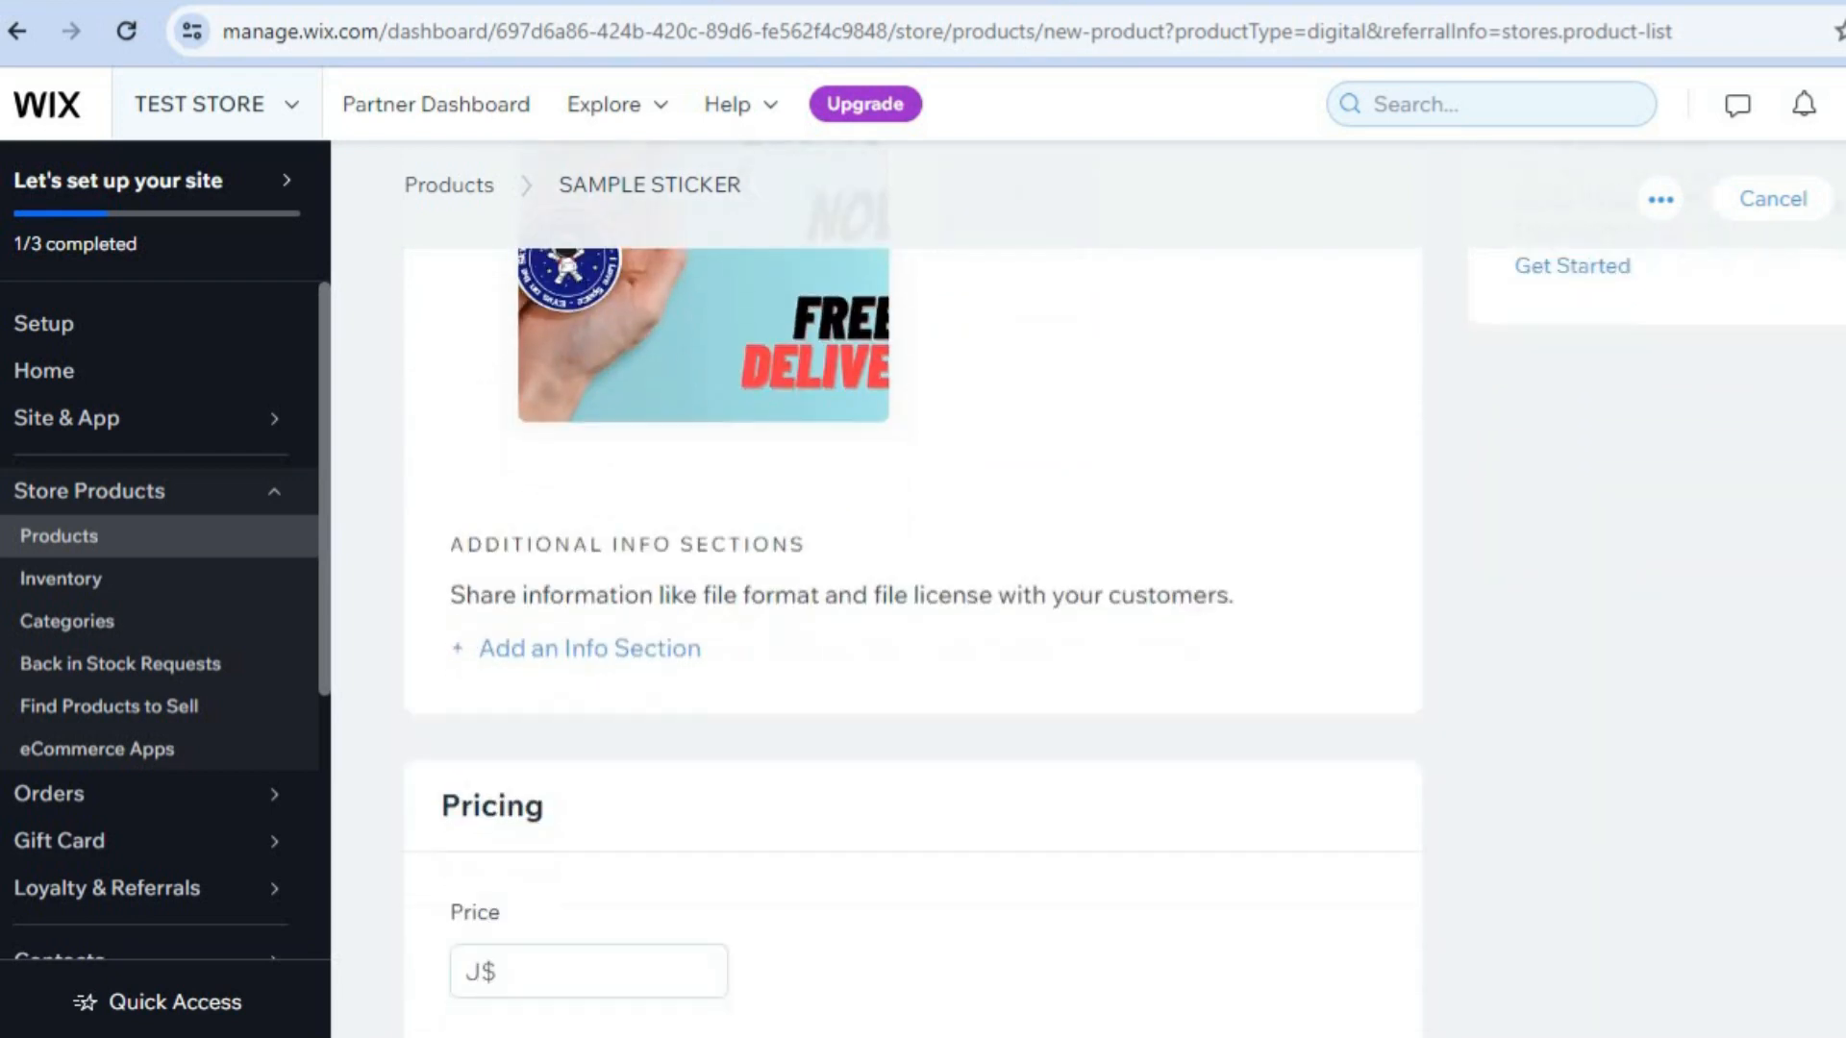
{"action": "scroll", "coordinate": [1105, 663], "scroll_direction": "down", "scroll_amount": 1}
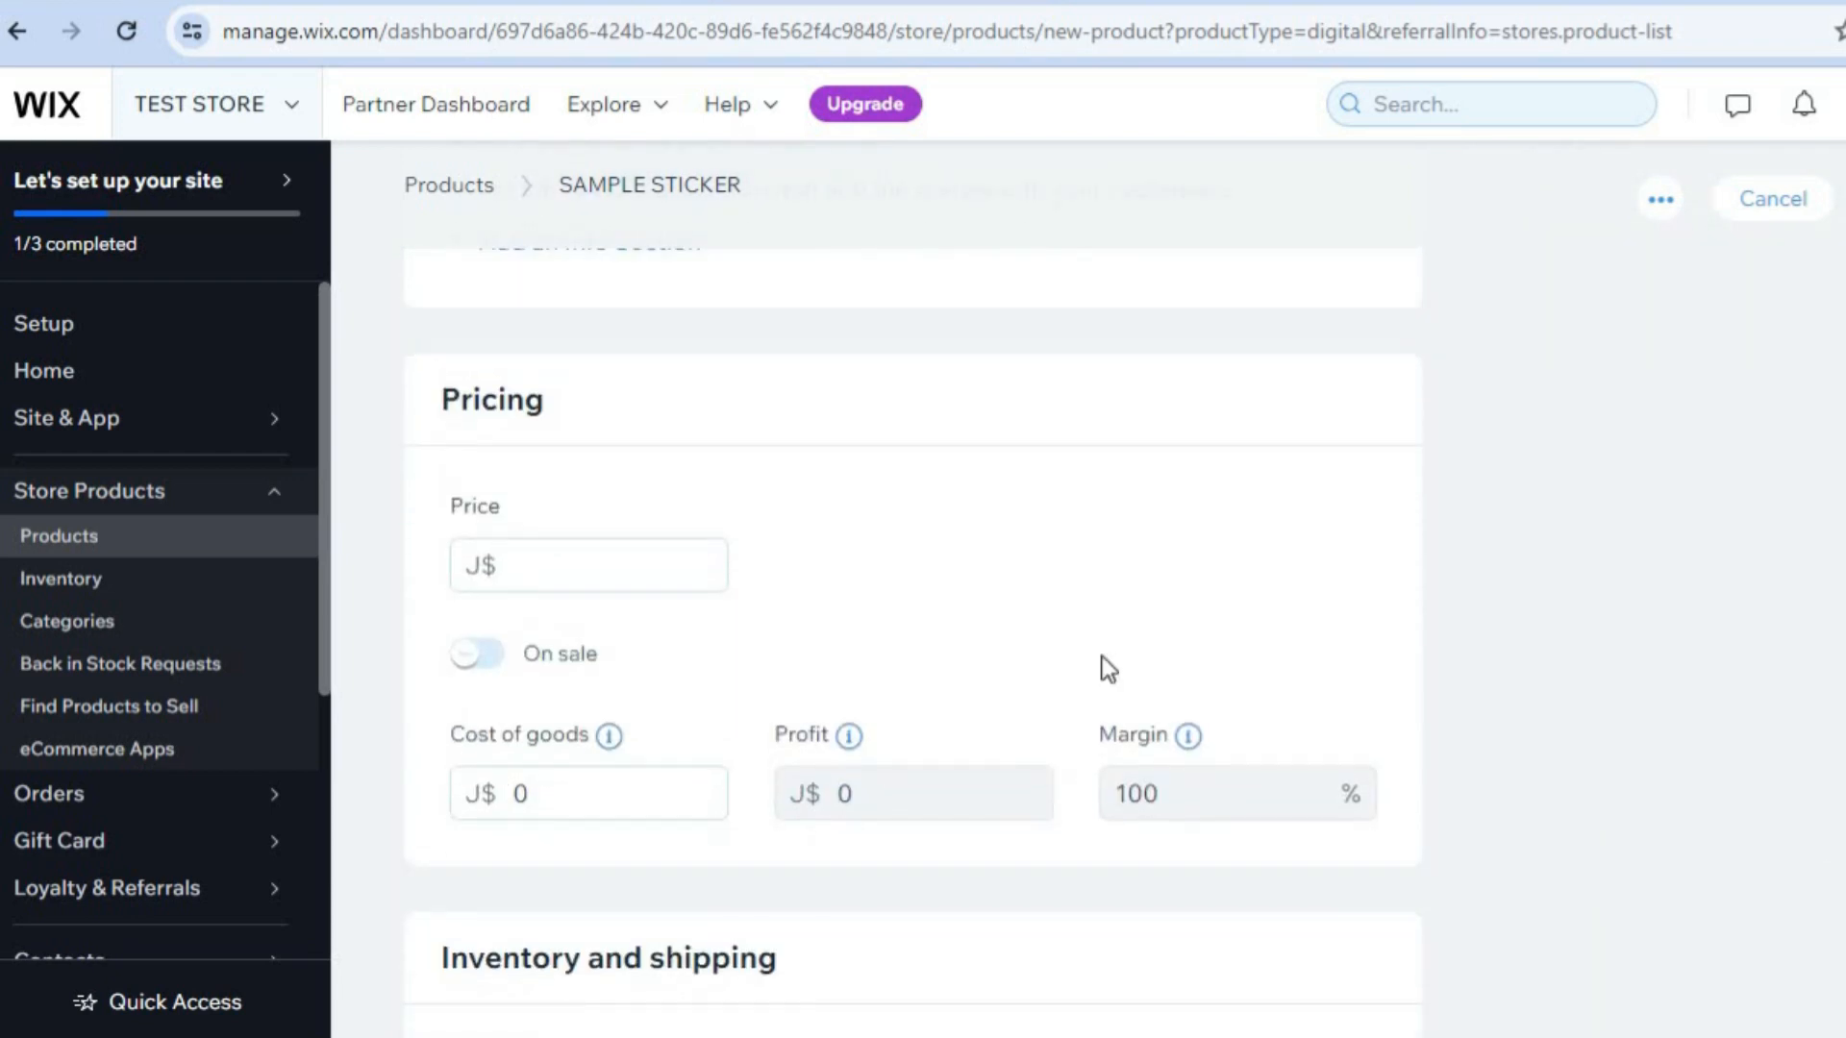
{"action": "left_click", "coordinate": [589, 582]}
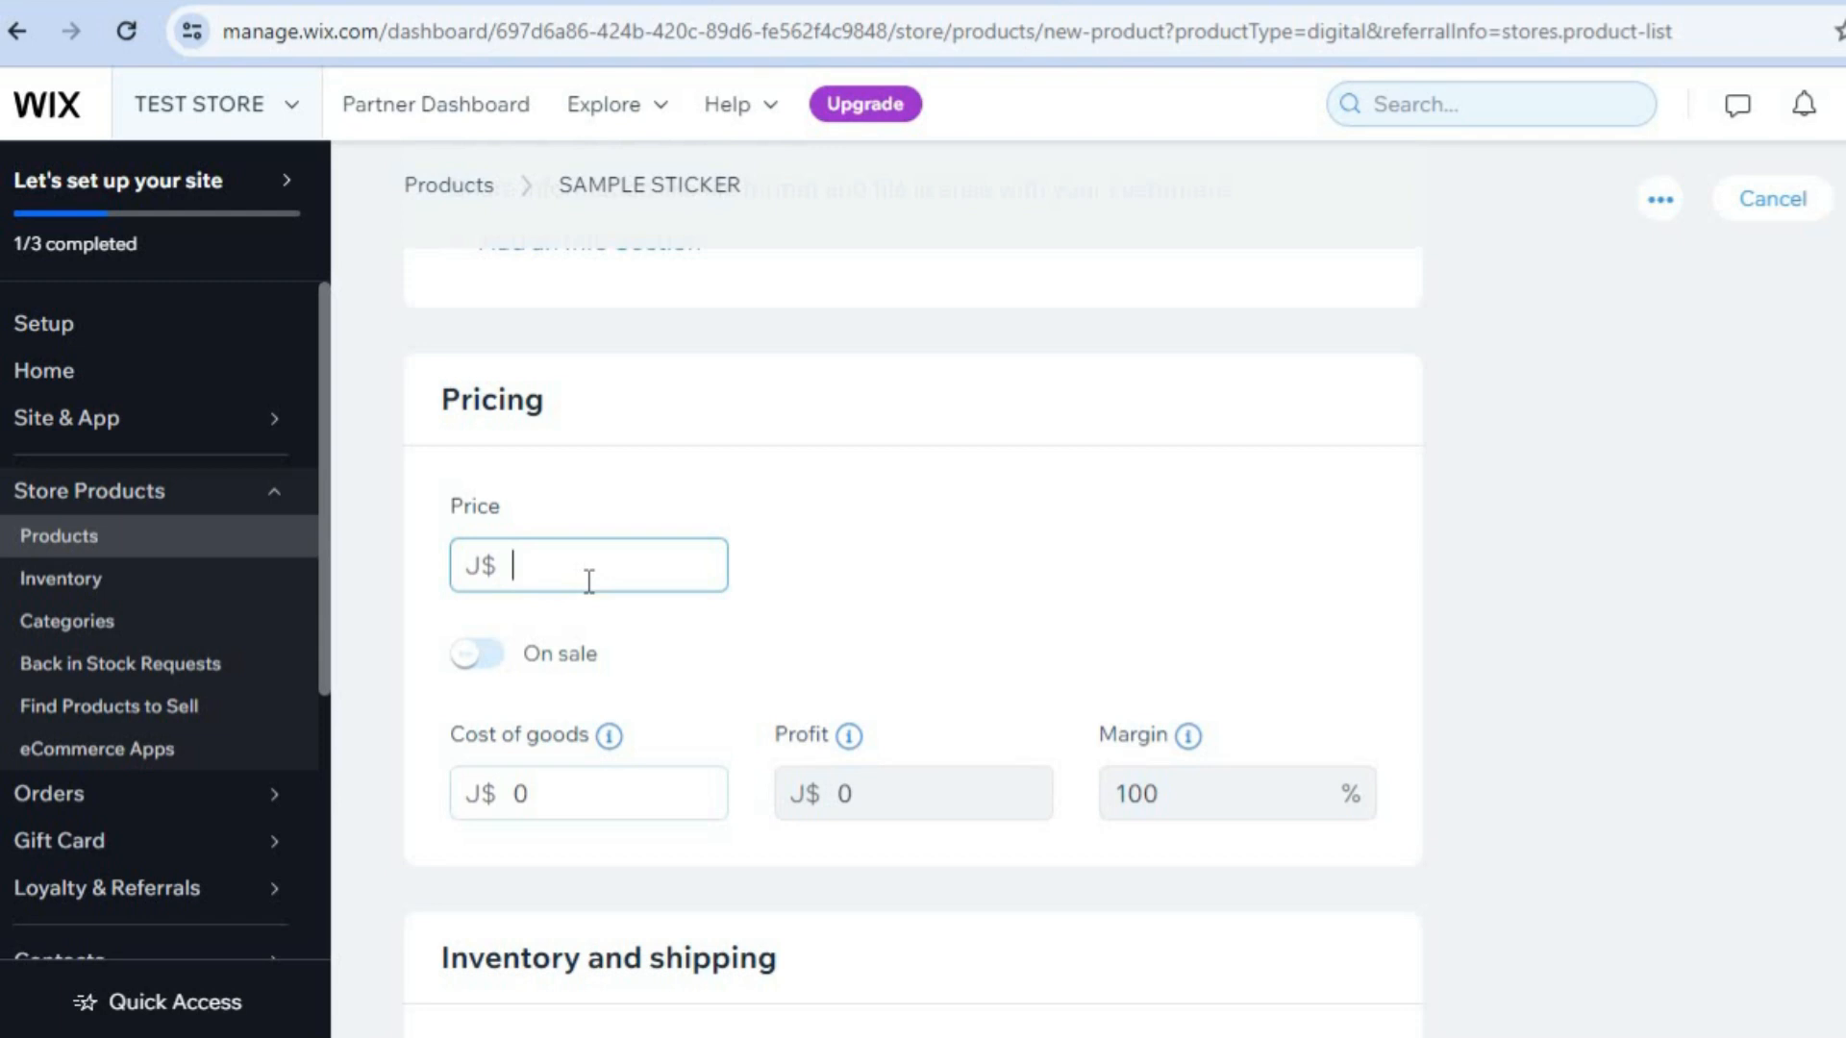
{"action": "type", "text": "5"}
{"action": "scroll", "coordinate": [944, 441], "scroll_direction": "down", "scroll_amount": 3}
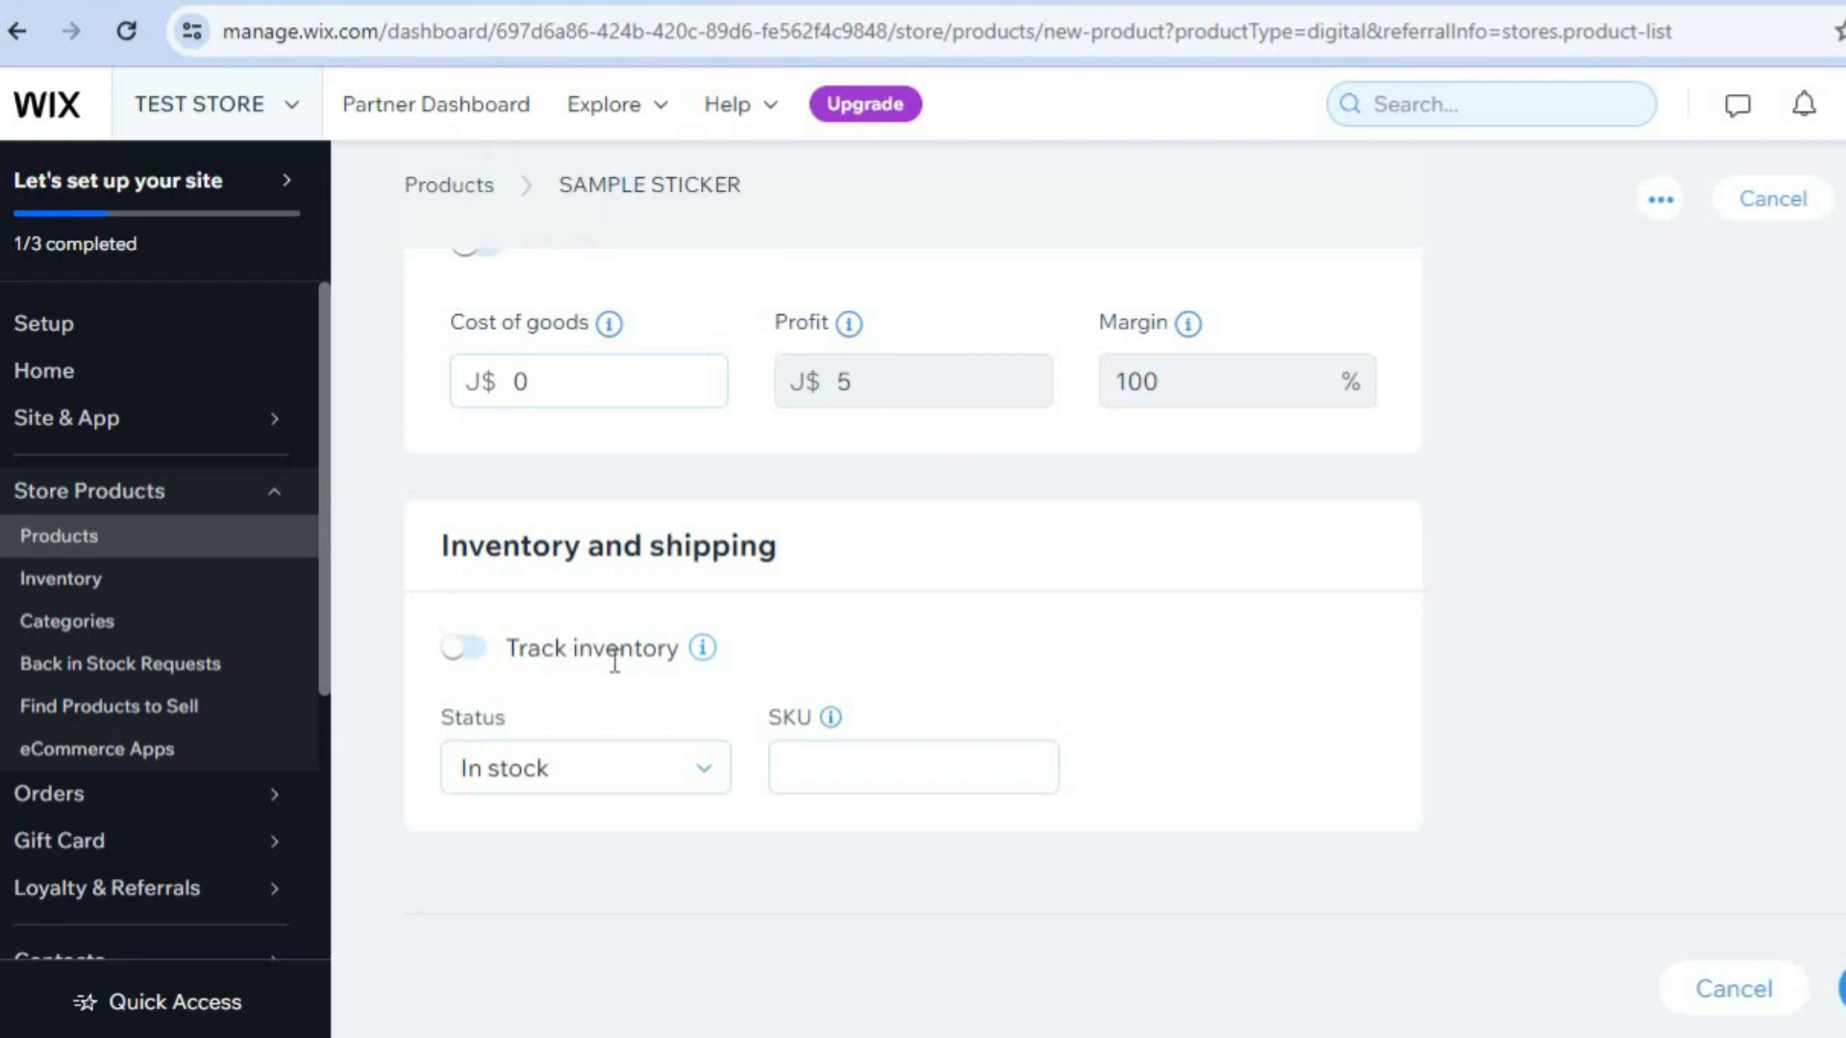
- Save the SAMPLE STICKER product and dismiss the setup progress pop-up
{"action": "scroll", "coordinate": [912, 635], "scroll_direction": "up", "scroll_amount": 10}
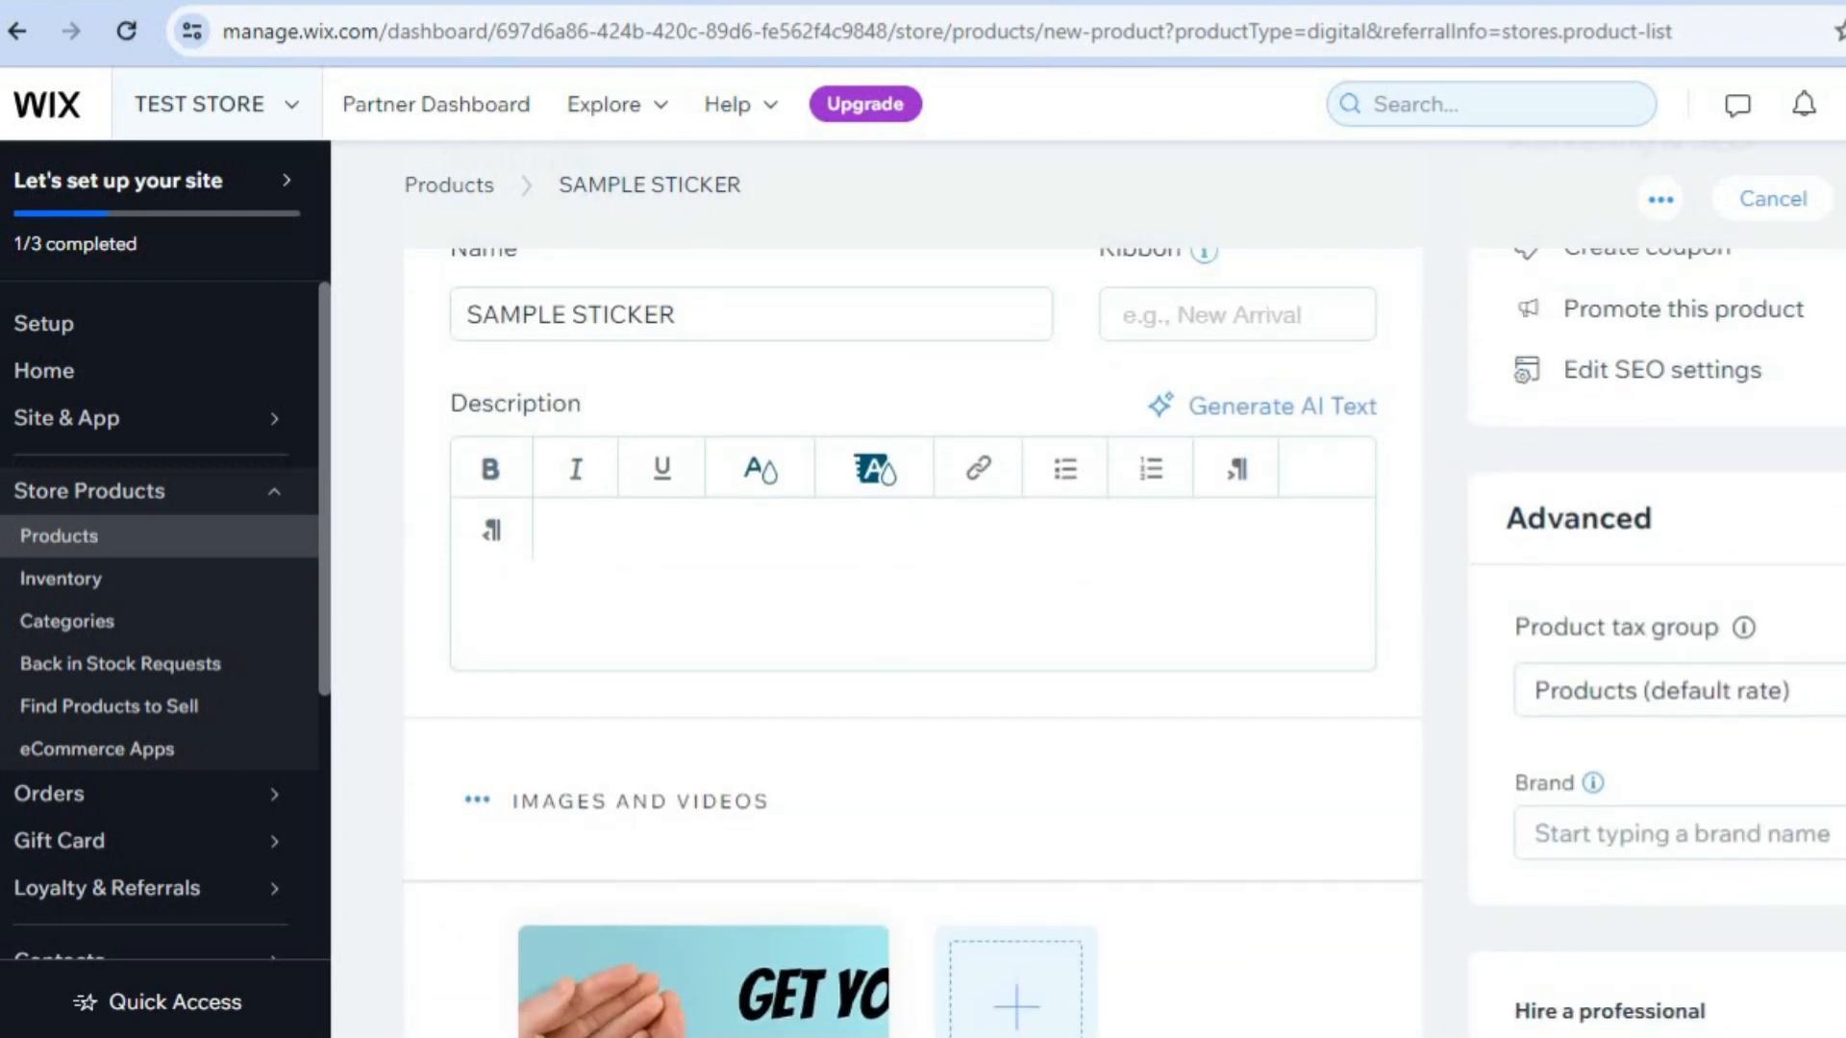
{"action": "scroll", "coordinate": [1661, 794], "scroll_direction": "up", "scroll_amount": 5}
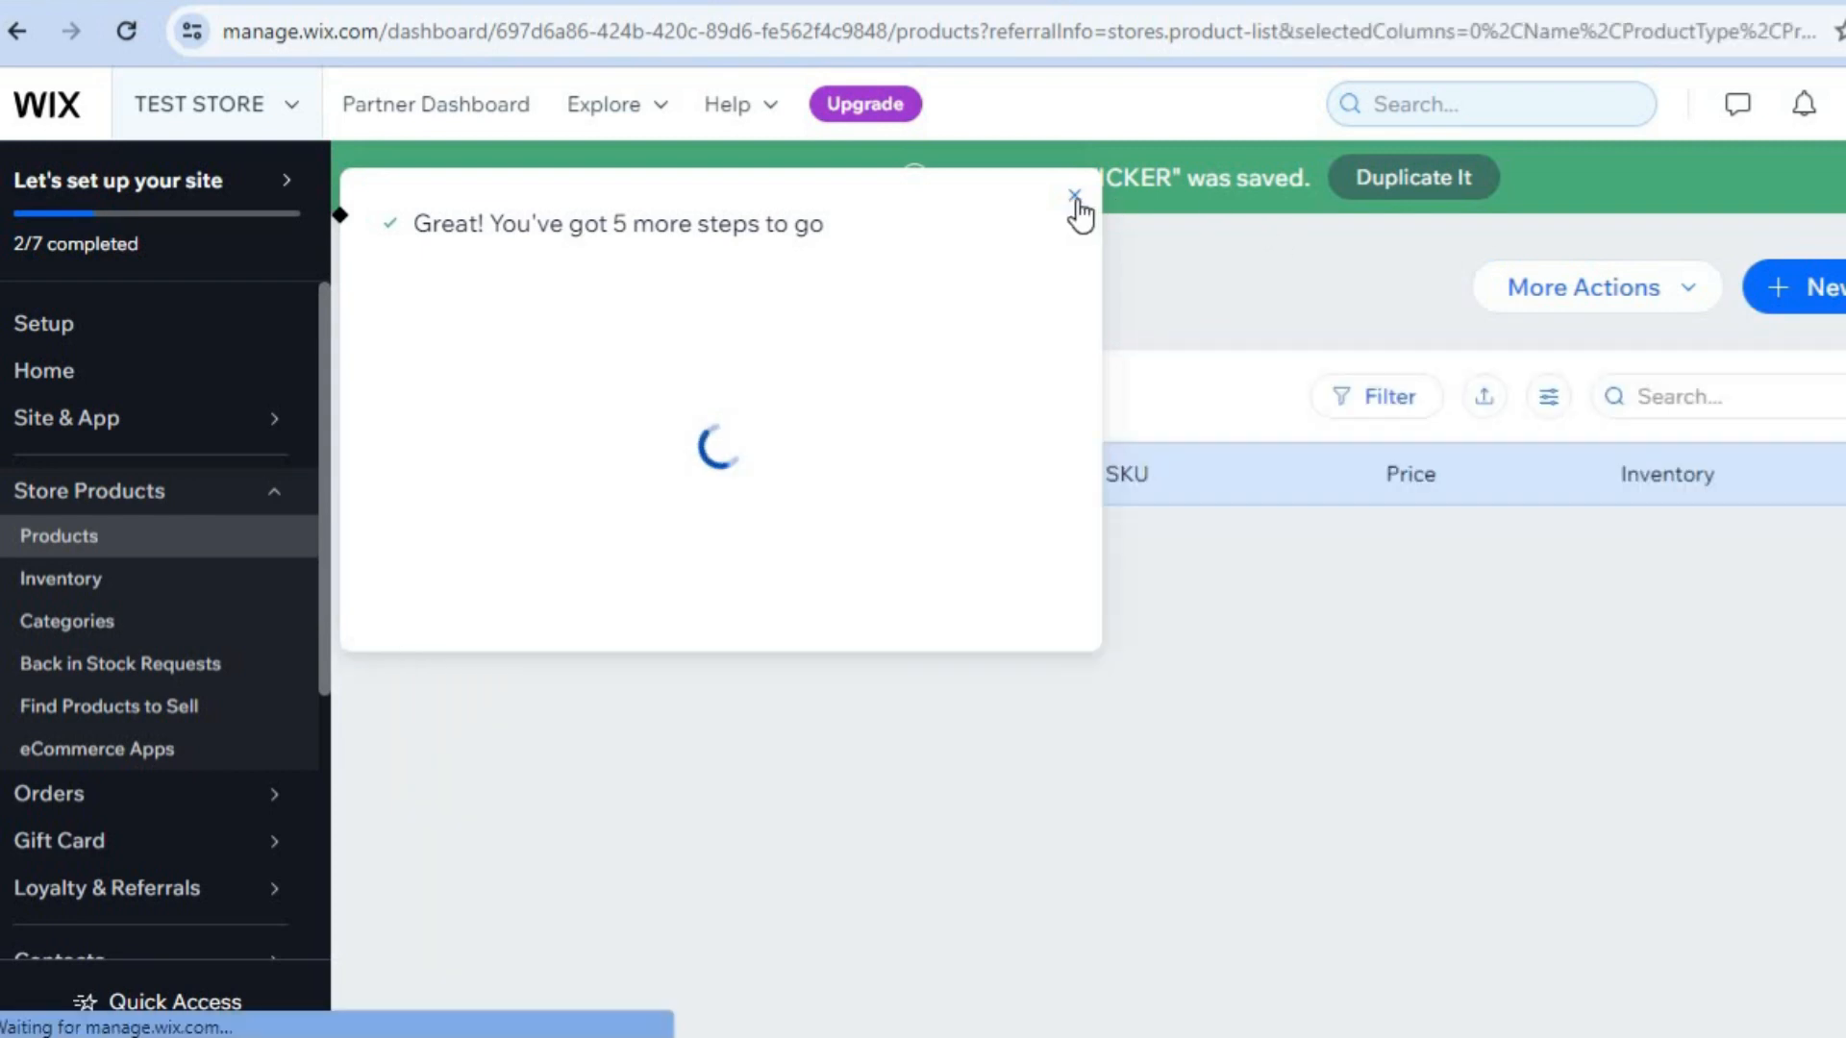
{"action": "left_click", "coordinate": [1076, 199]}
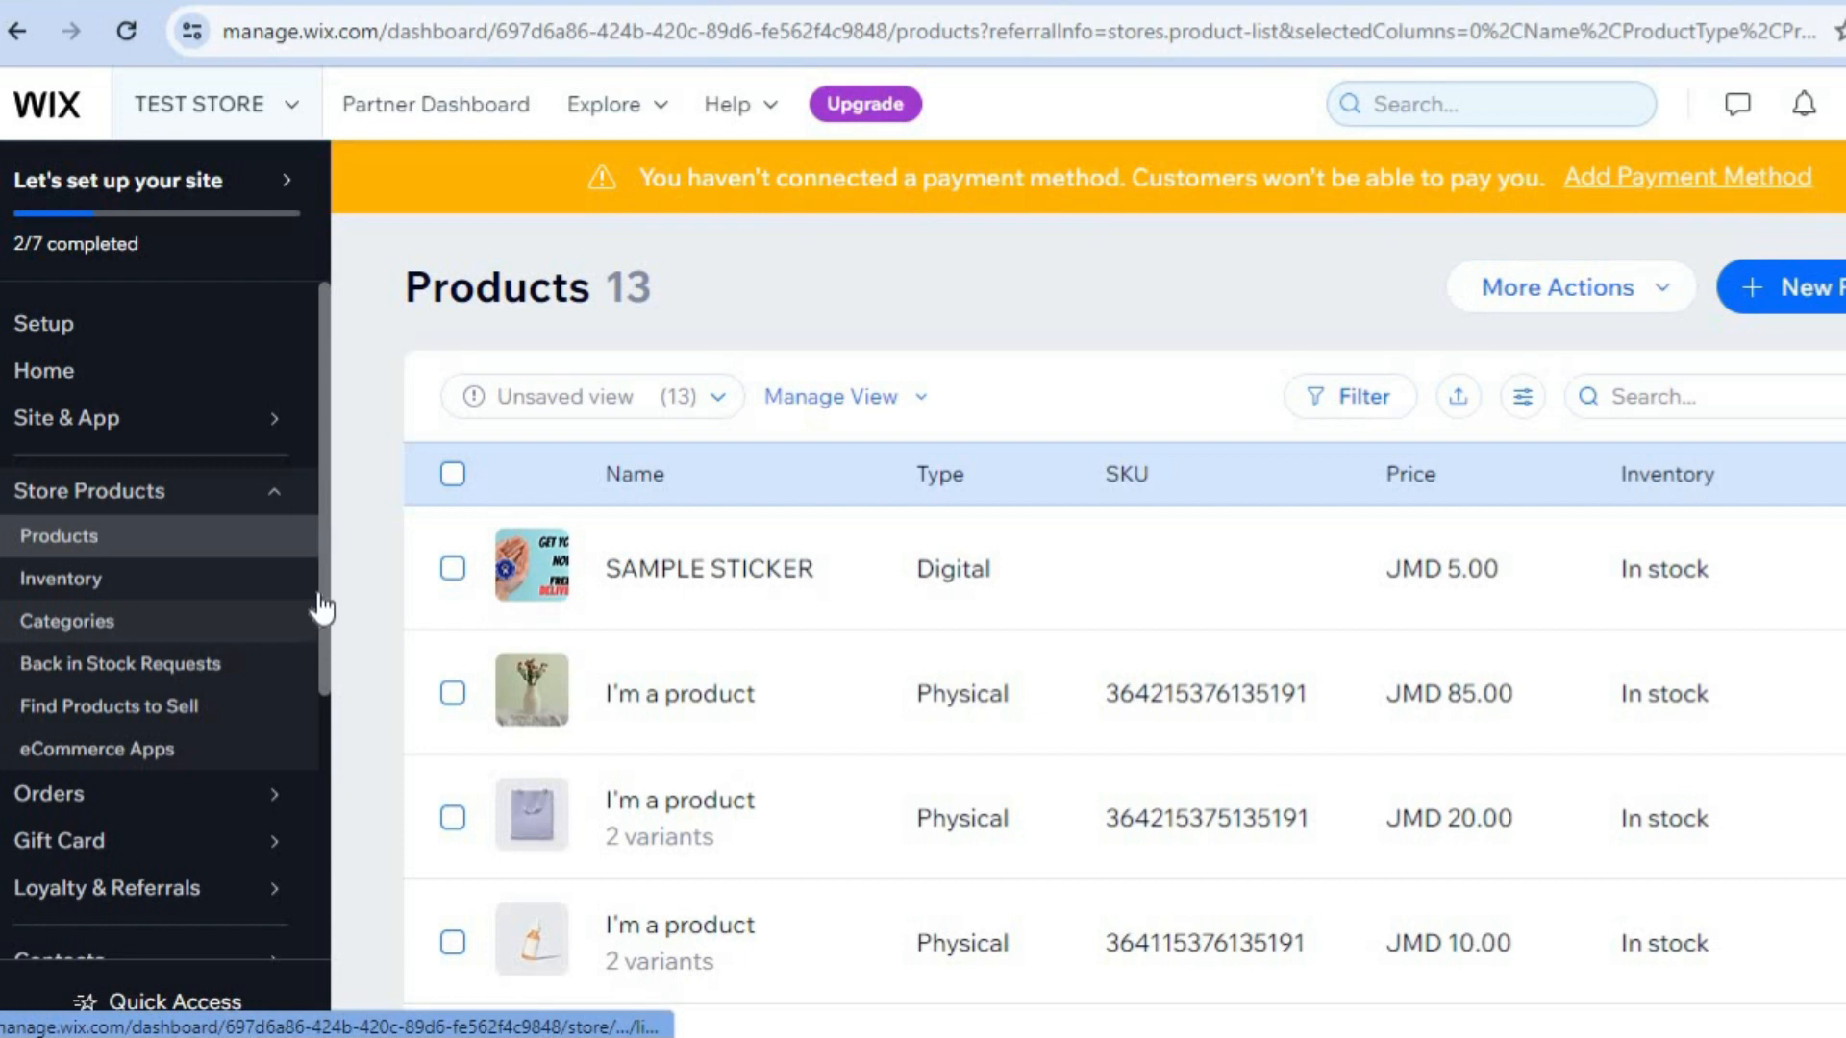
- Go to the store's billing payments page and open the management of payment methods
{"action": "scroll", "coordinate": [325, 579], "scroll_direction": "down", "scroll_amount": 1}
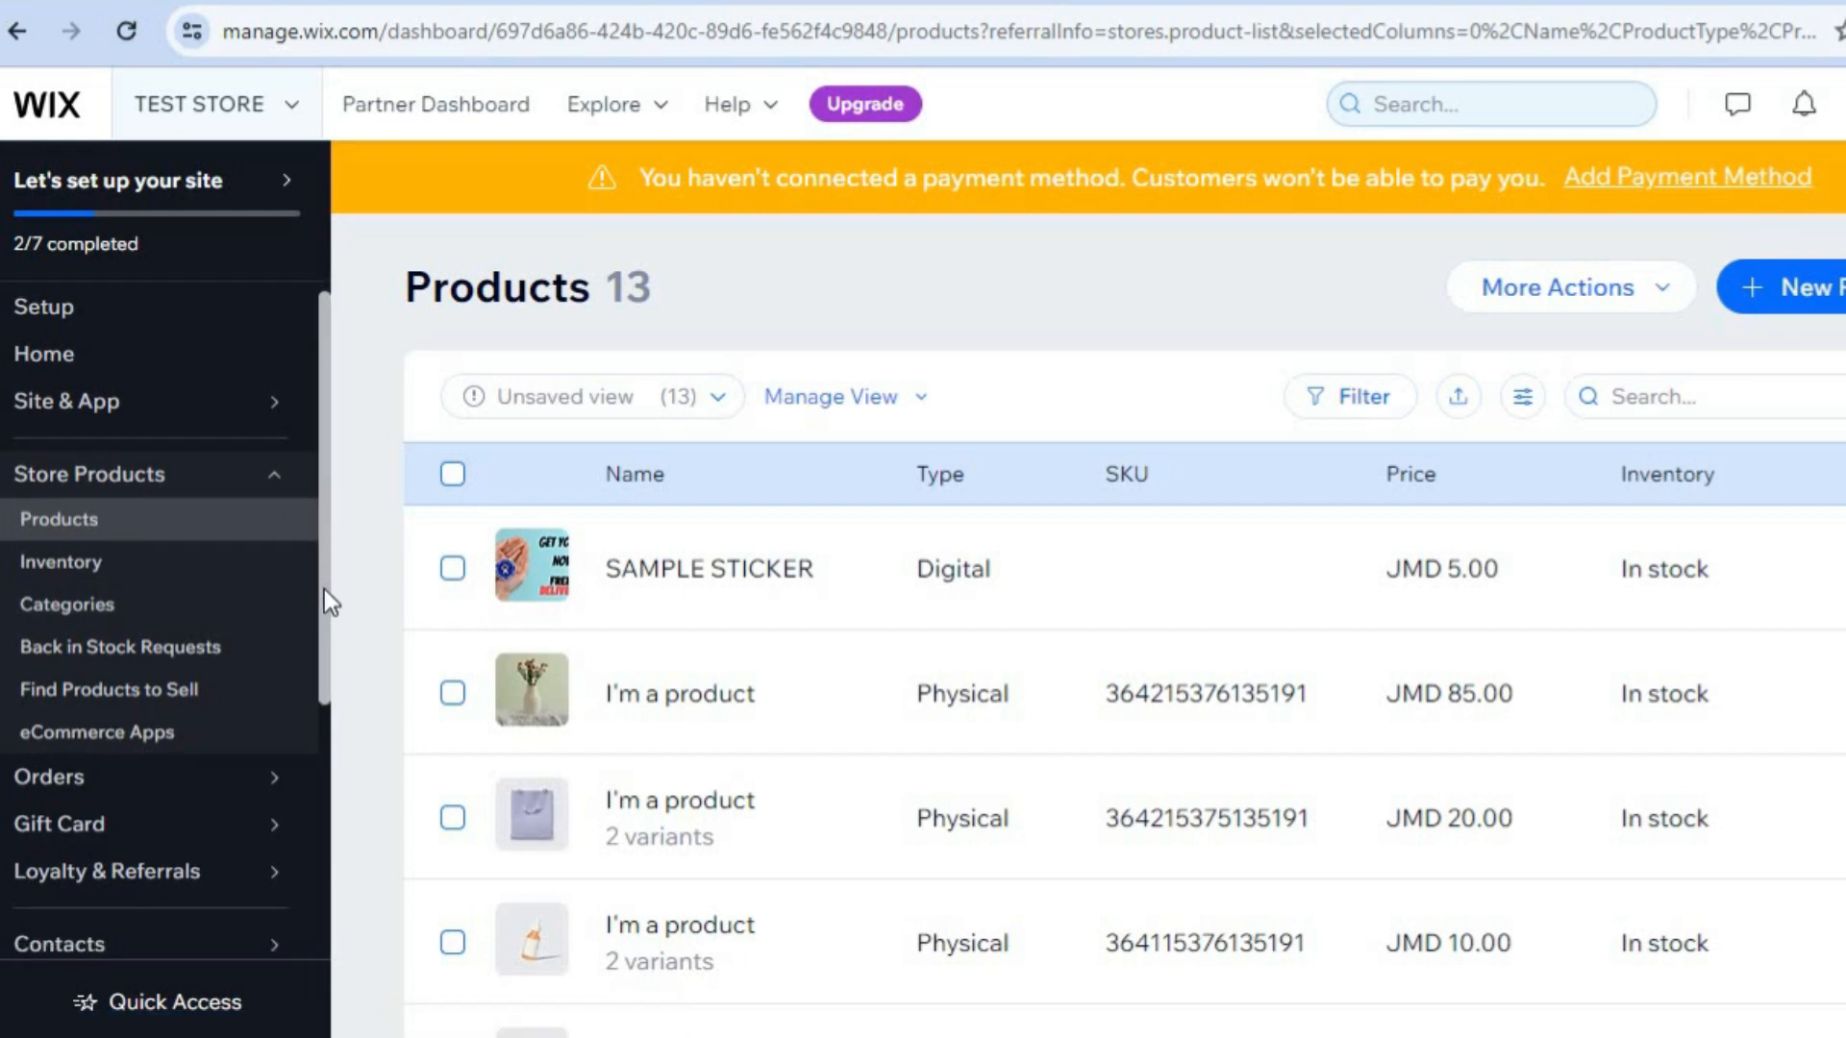
{"action": "scroll", "coordinate": [325, 608], "scroll_direction": "down", "scroll_amount": 3}
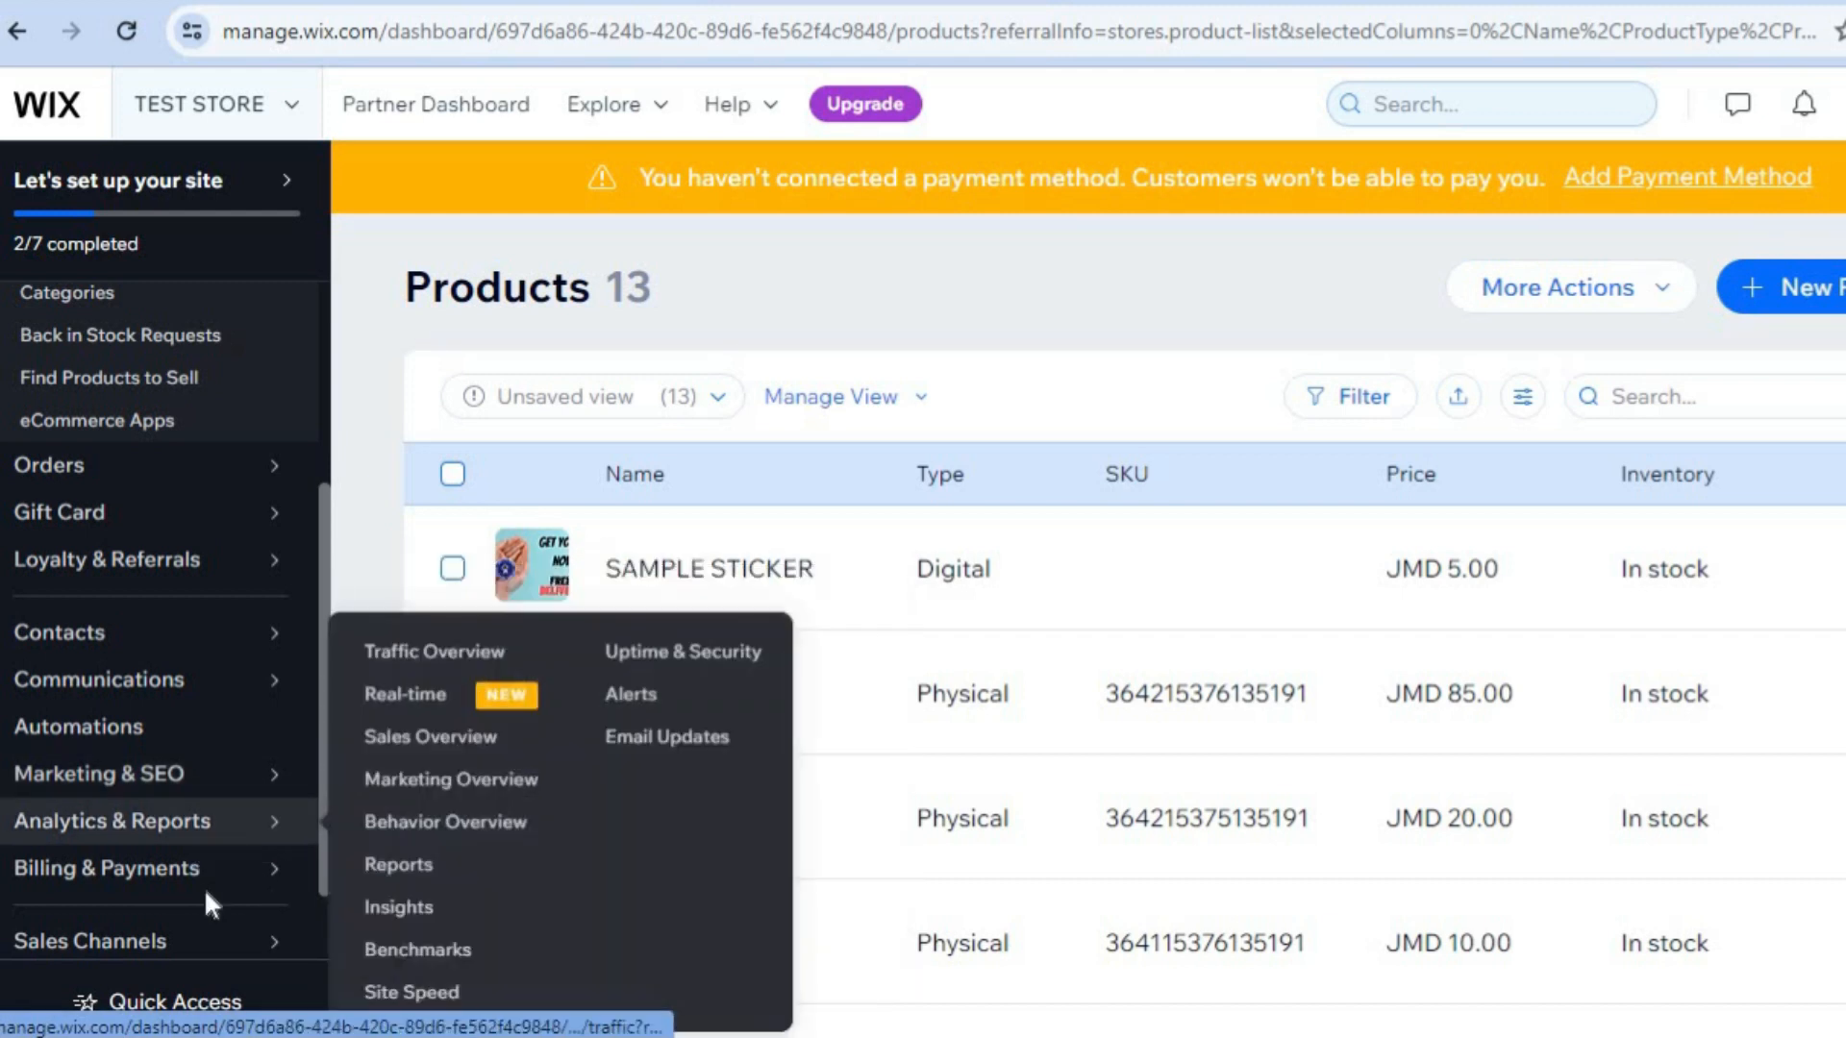
{"action": "mouse_move", "coordinate": [228, 889]}
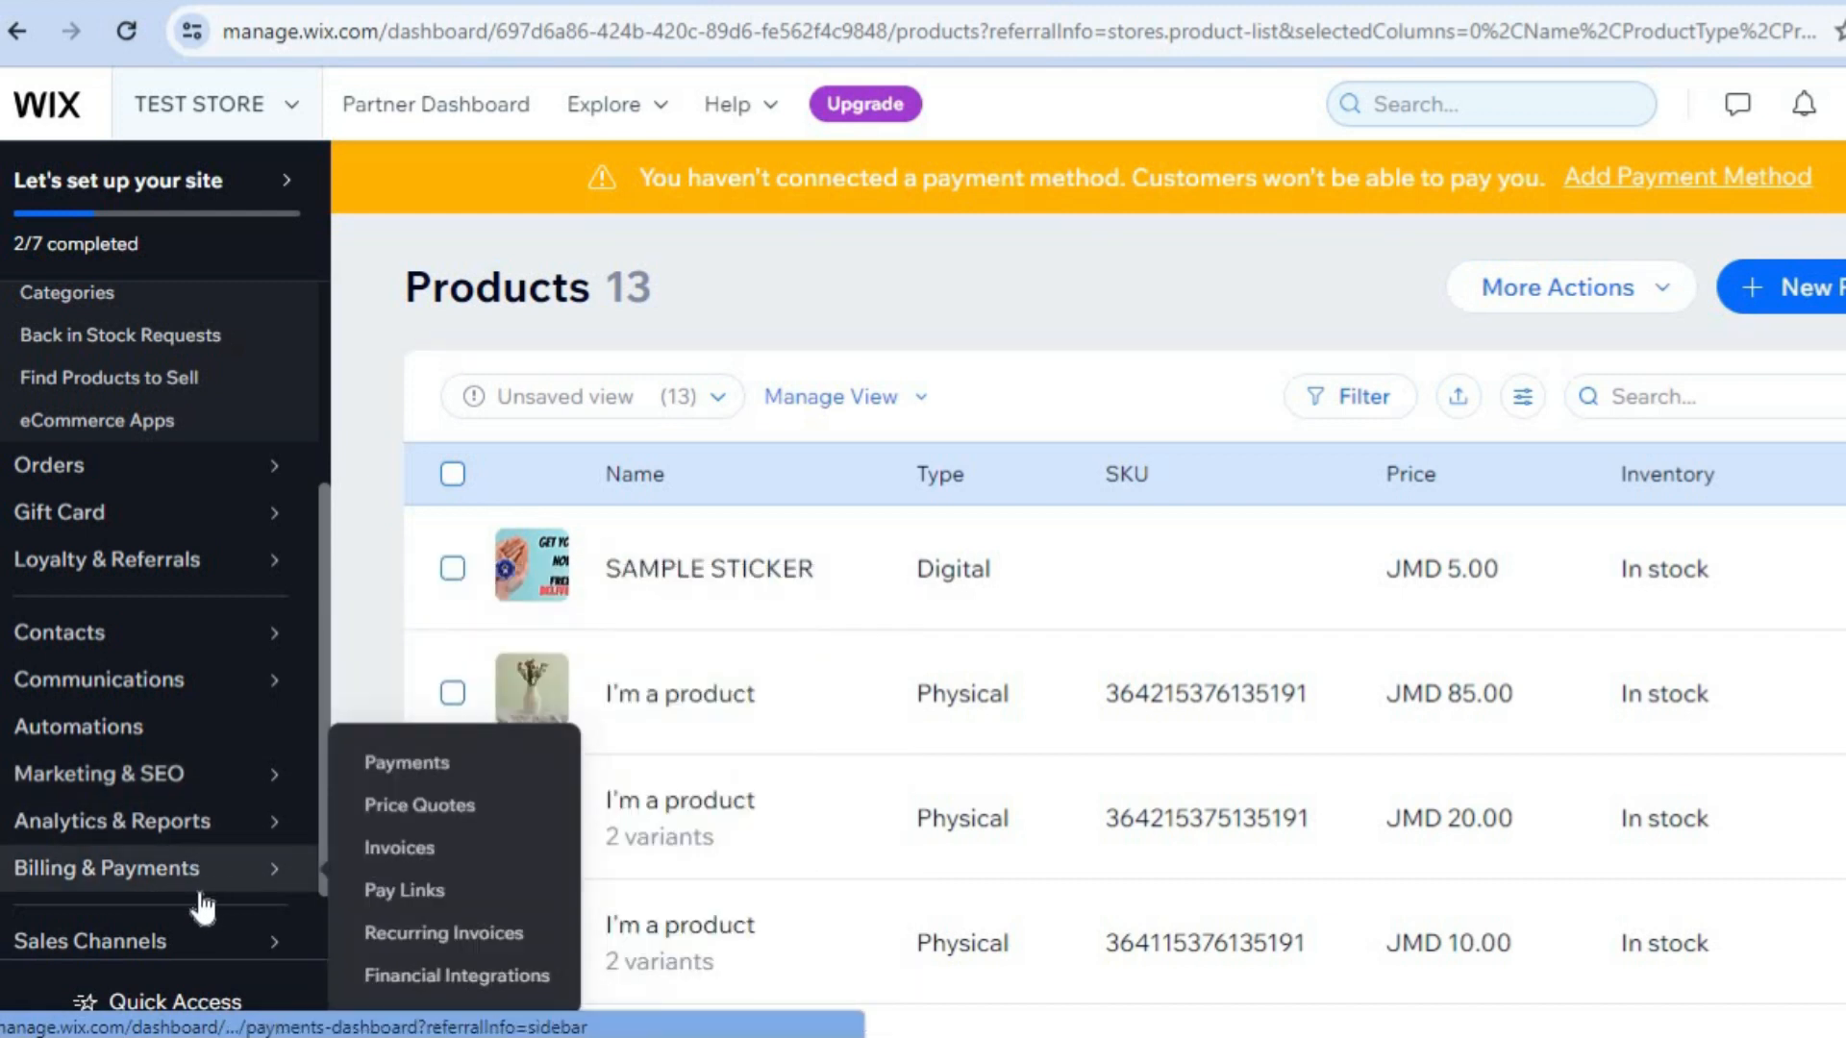
{"action": "left_click", "coordinate": [386, 766]}
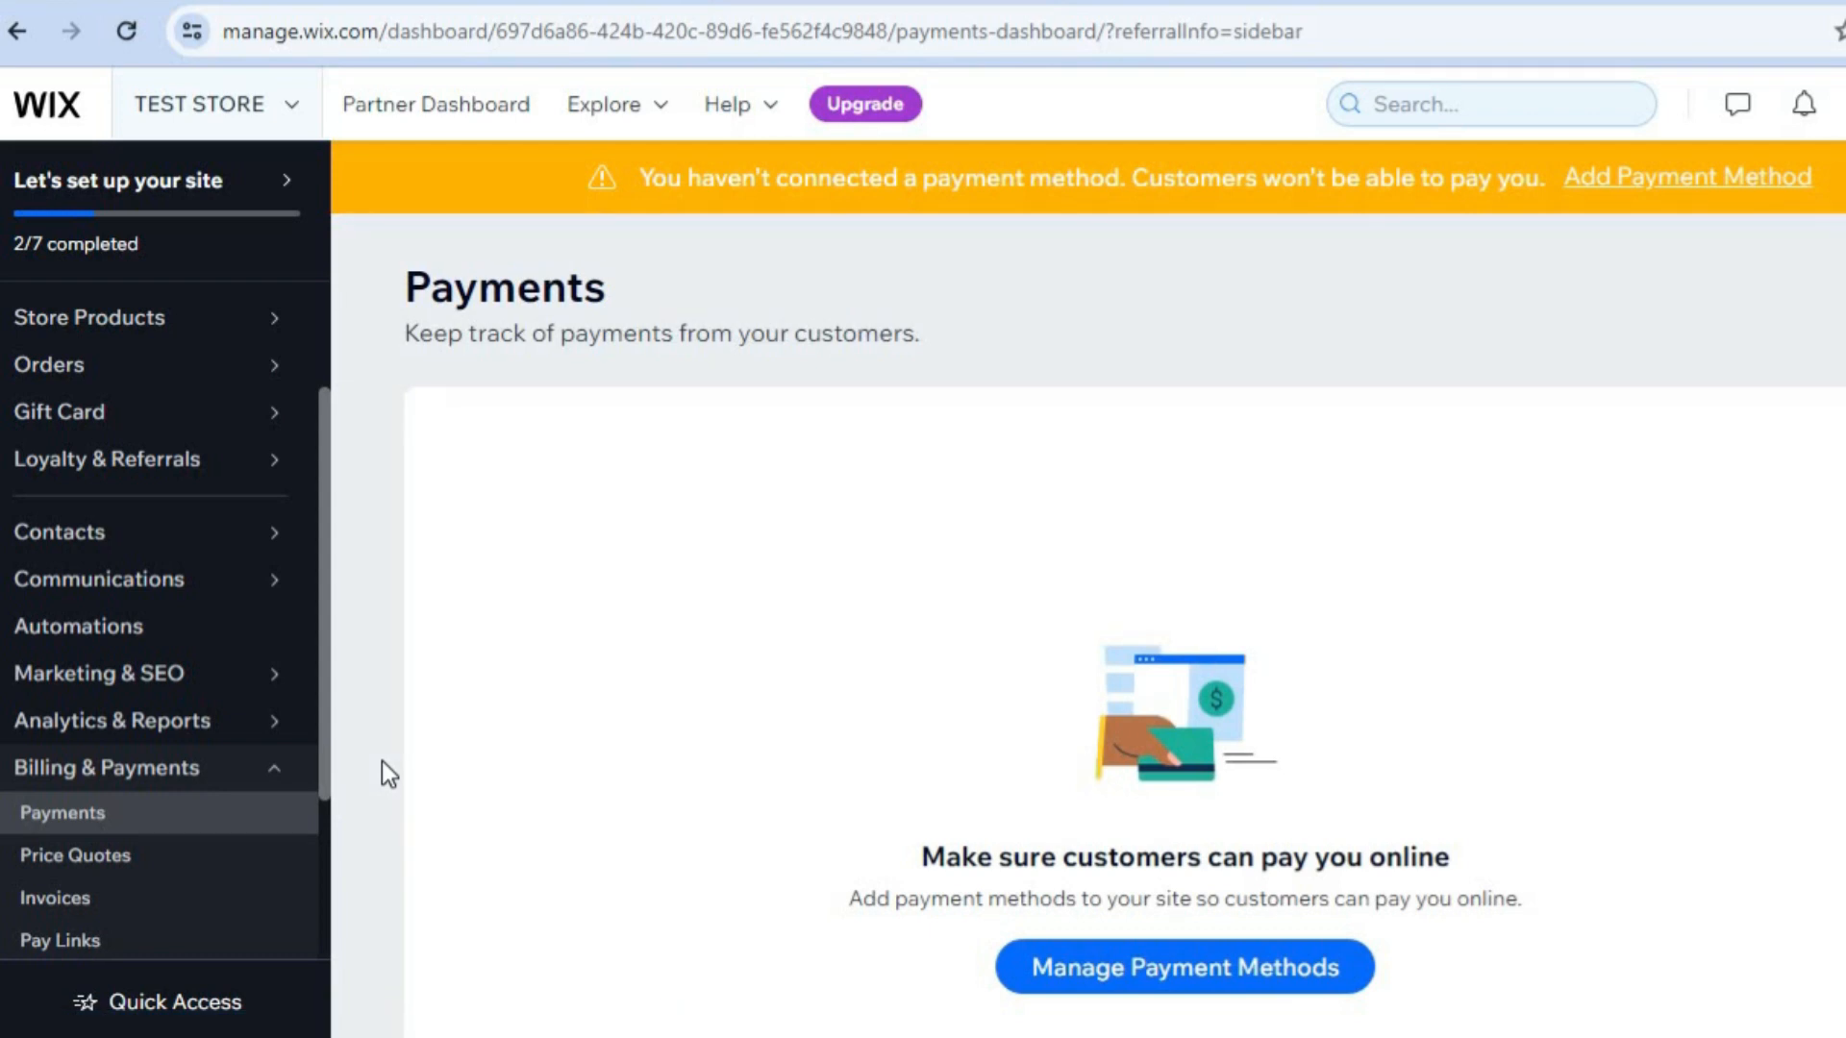
{"action": "left_click", "coordinate": [1127, 973]}
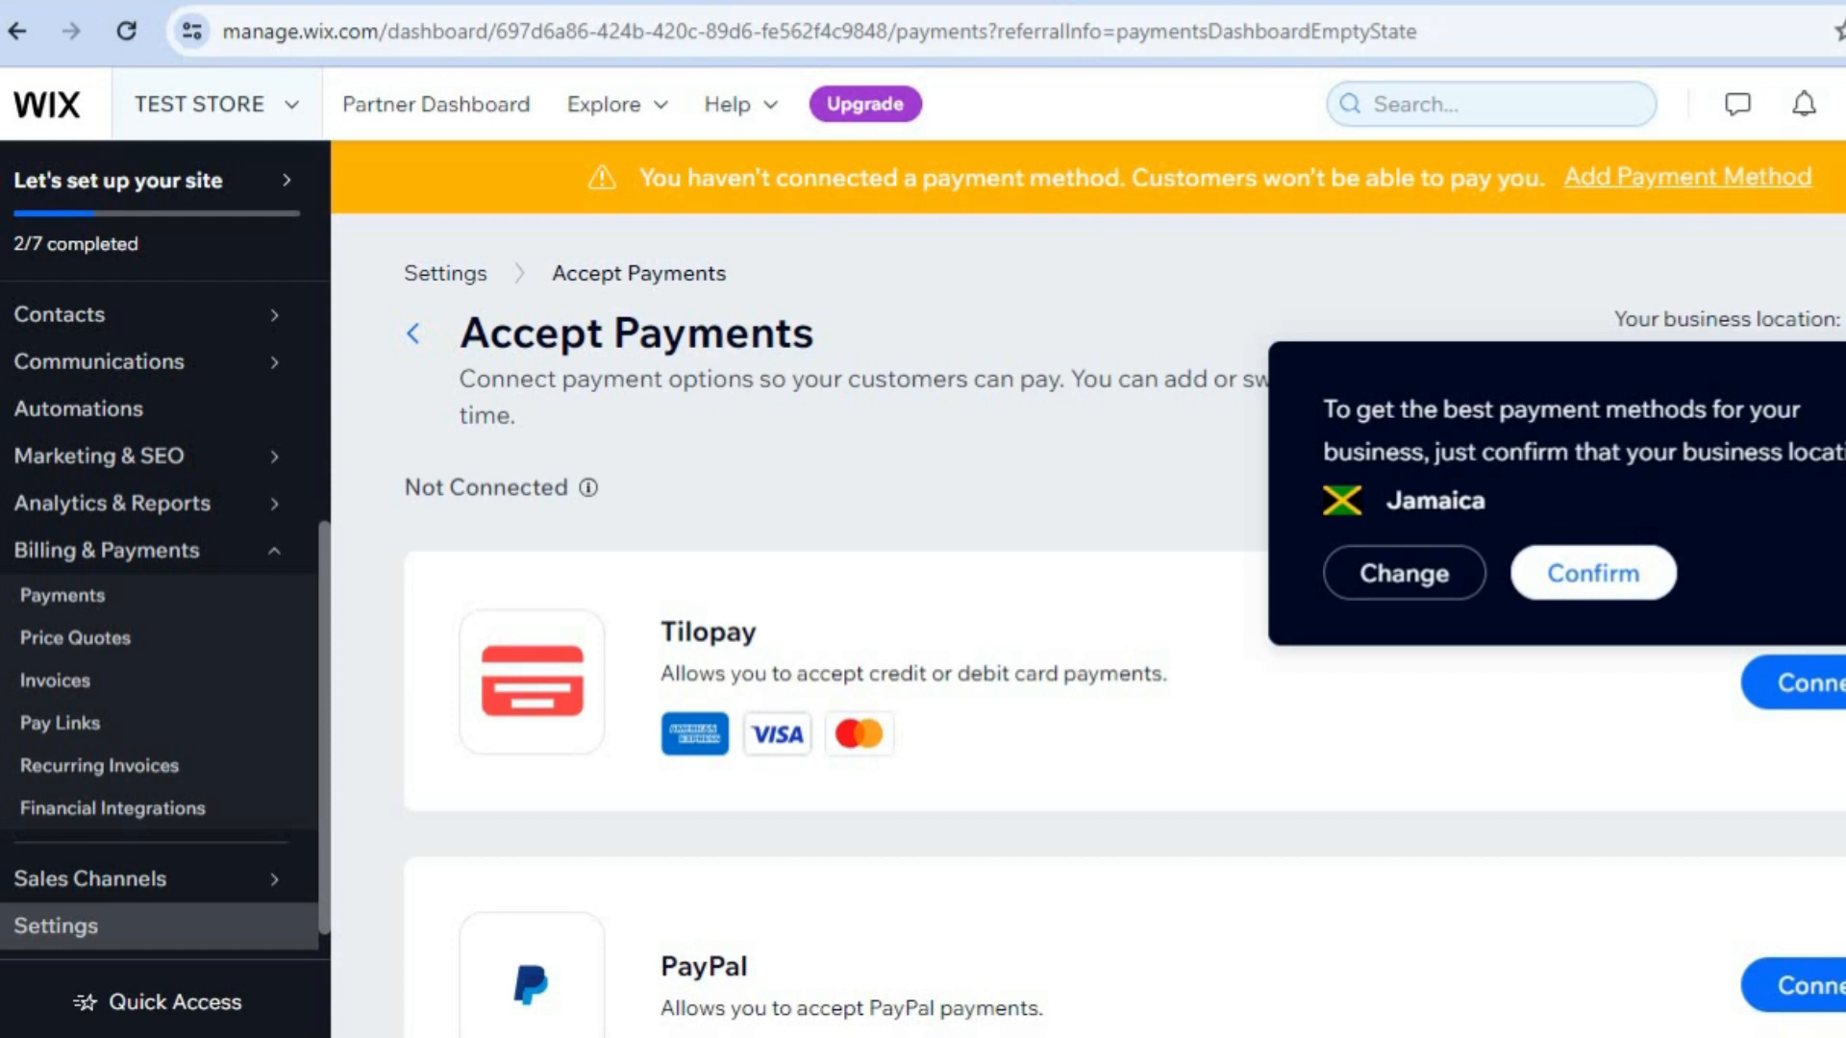
- Examine the payment options offered for the store, including Tilopay, PayPal and Manual Payments
{"action": "scroll", "coordinate": [1125, 635], "scroll_direction": "down", "scroll_amount": 3}
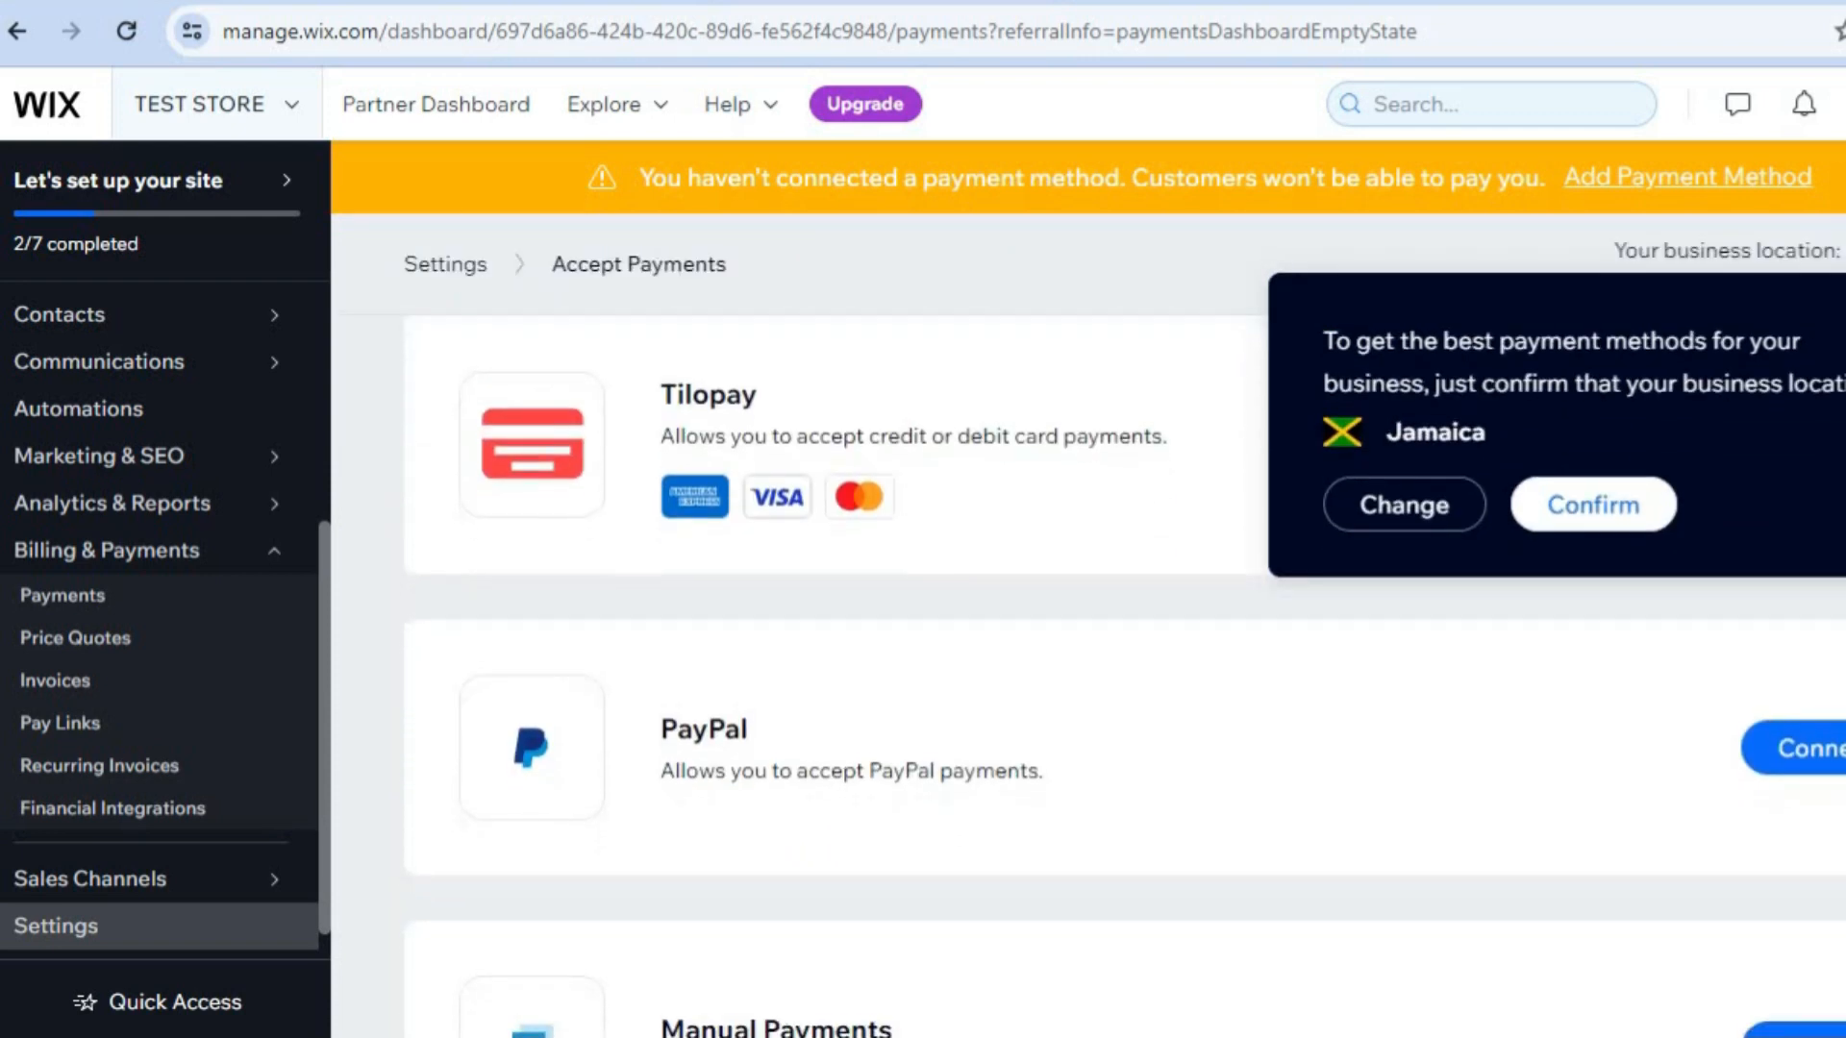
{"action": "scroll", "coordinate": [1125, 674], "scroll_direction": "down", "scroll_amount": 1}
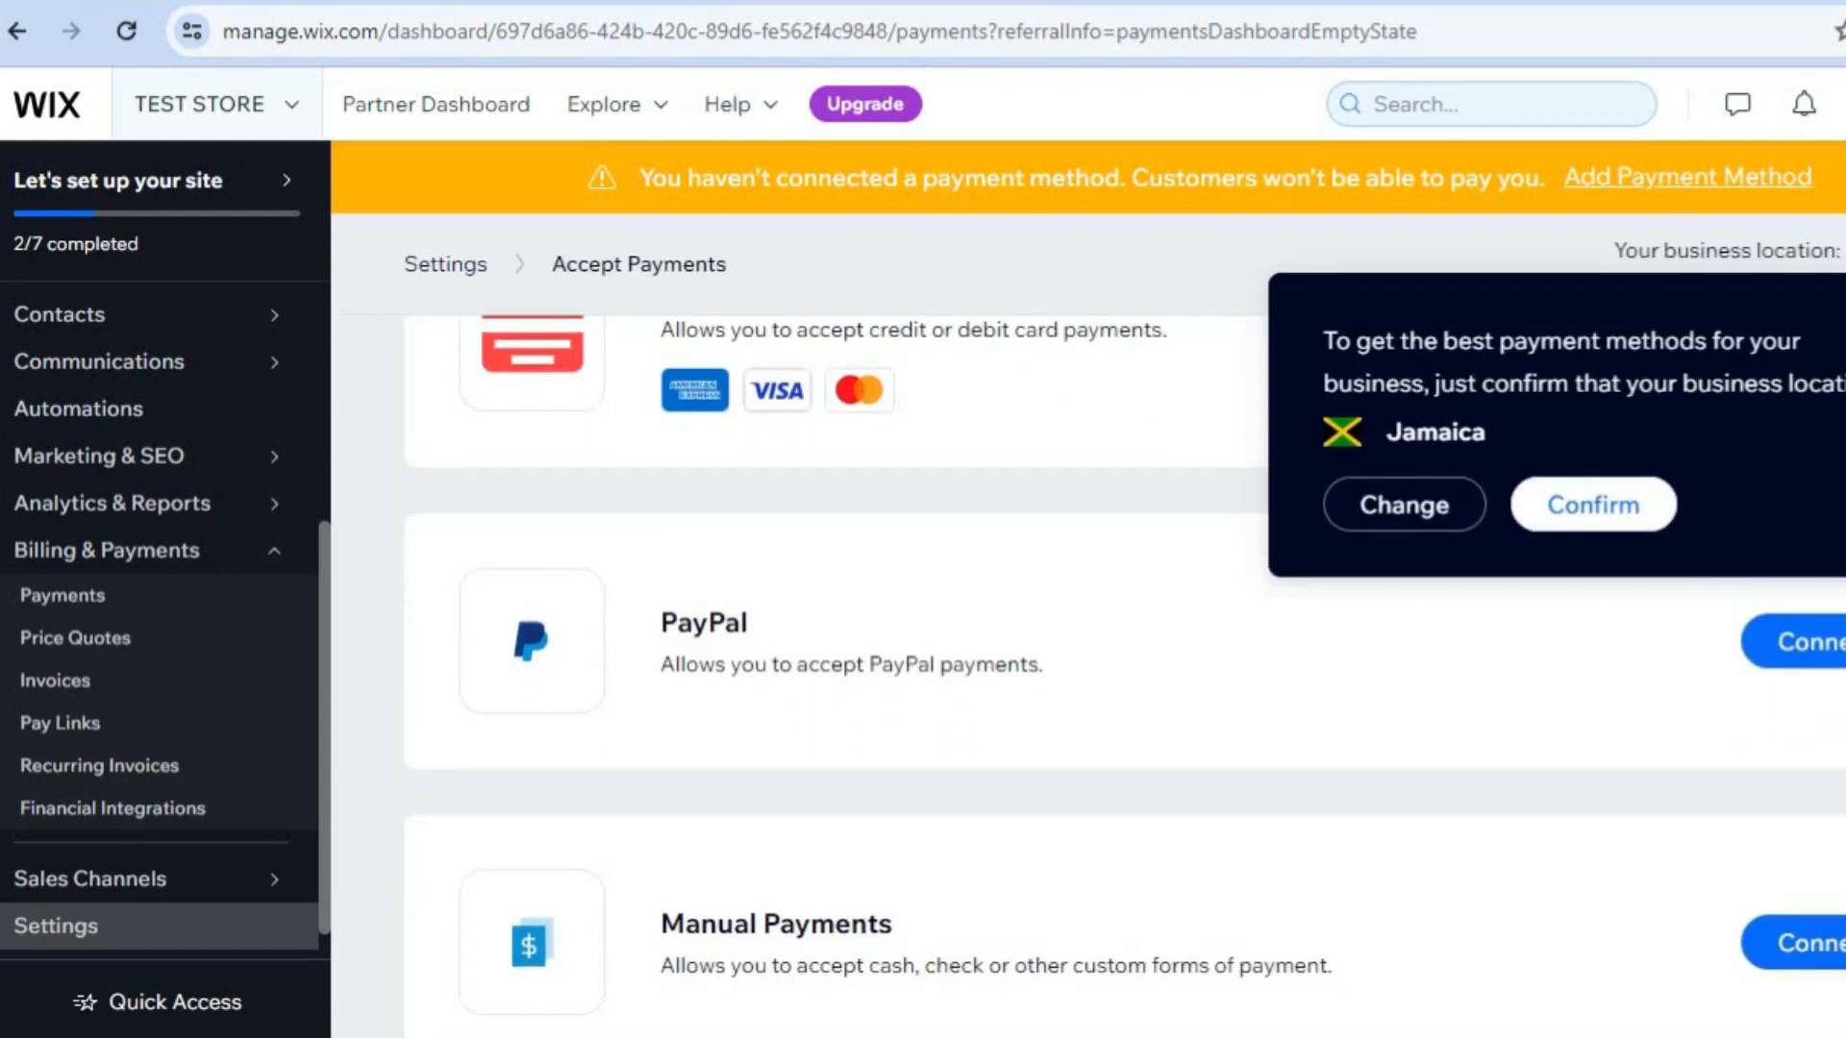
{"action": "scroll", "coordinate": [1125, 673], "scroll_direction": "down", "scroll_amount": 1}
{"action": "scroll", "coordinate": [1125, 673], "scroll_direction": "up", "scroll_amount": 4}
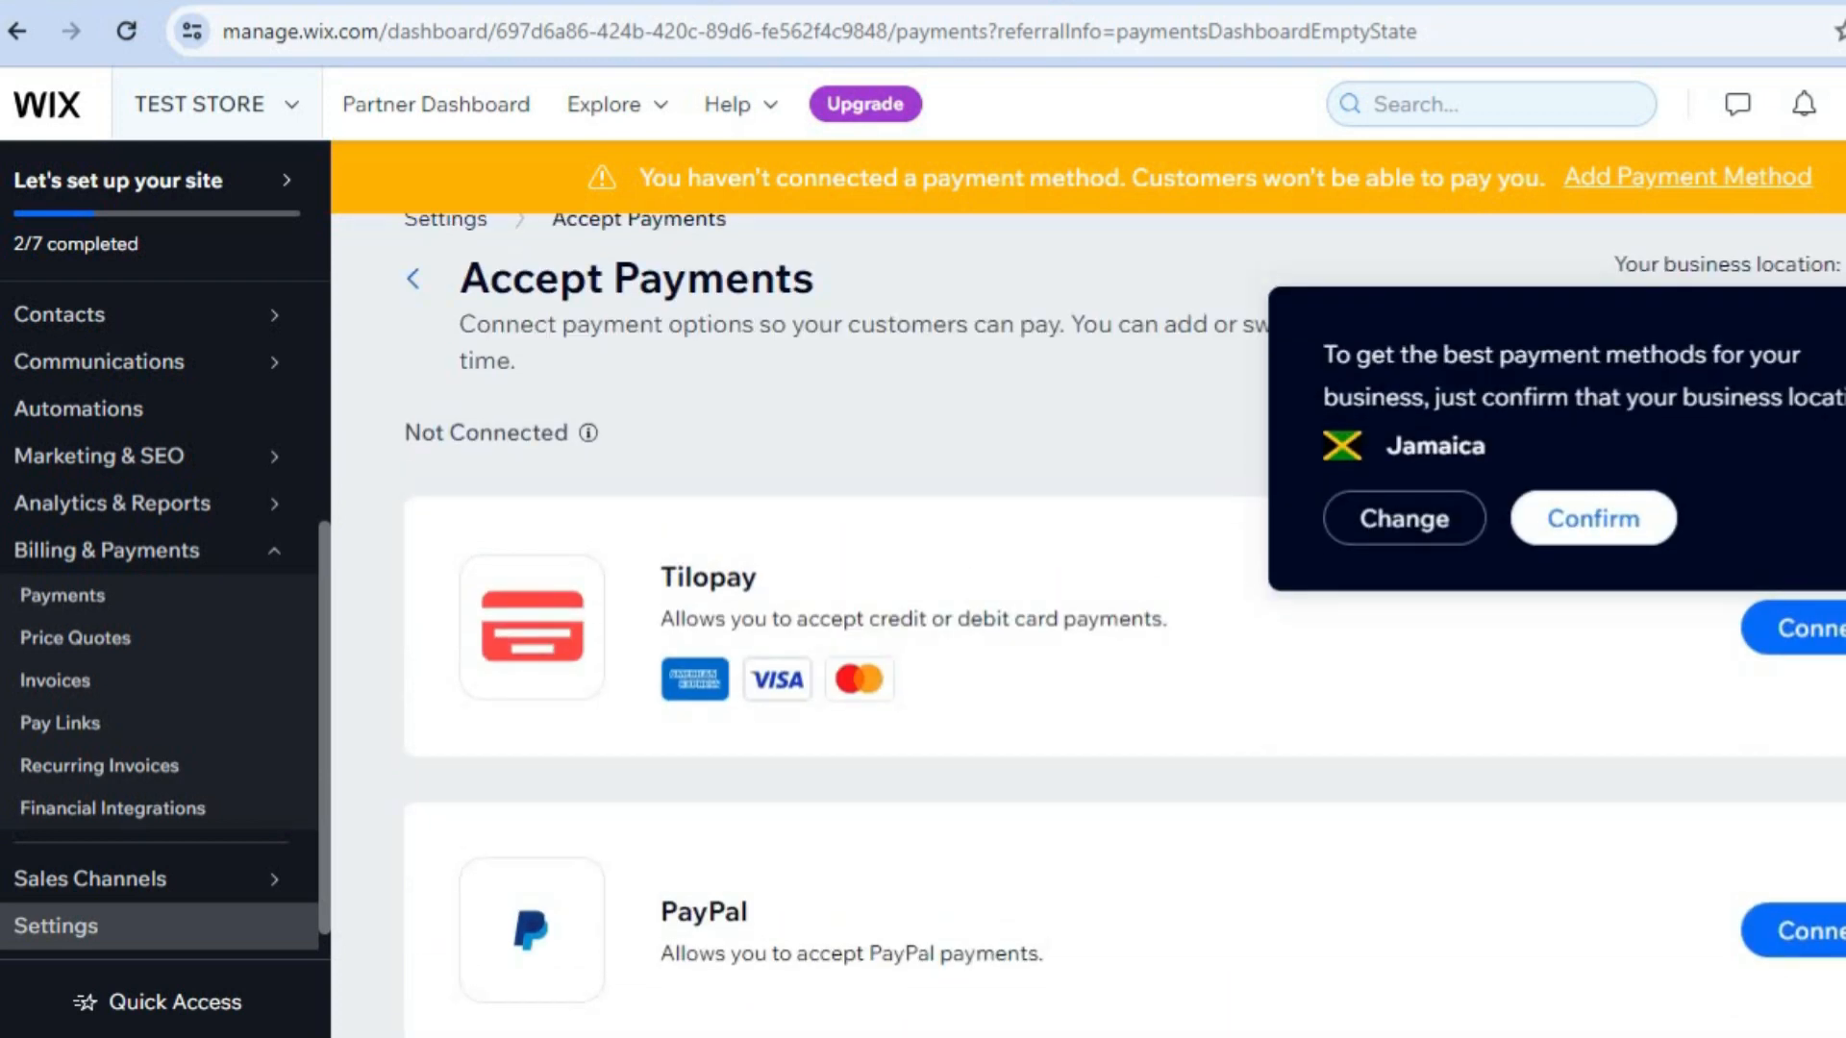
{"action": "scroll", "coordinate": [1125, 625], "scroll_direction": "down", "scroll_amount": 3}
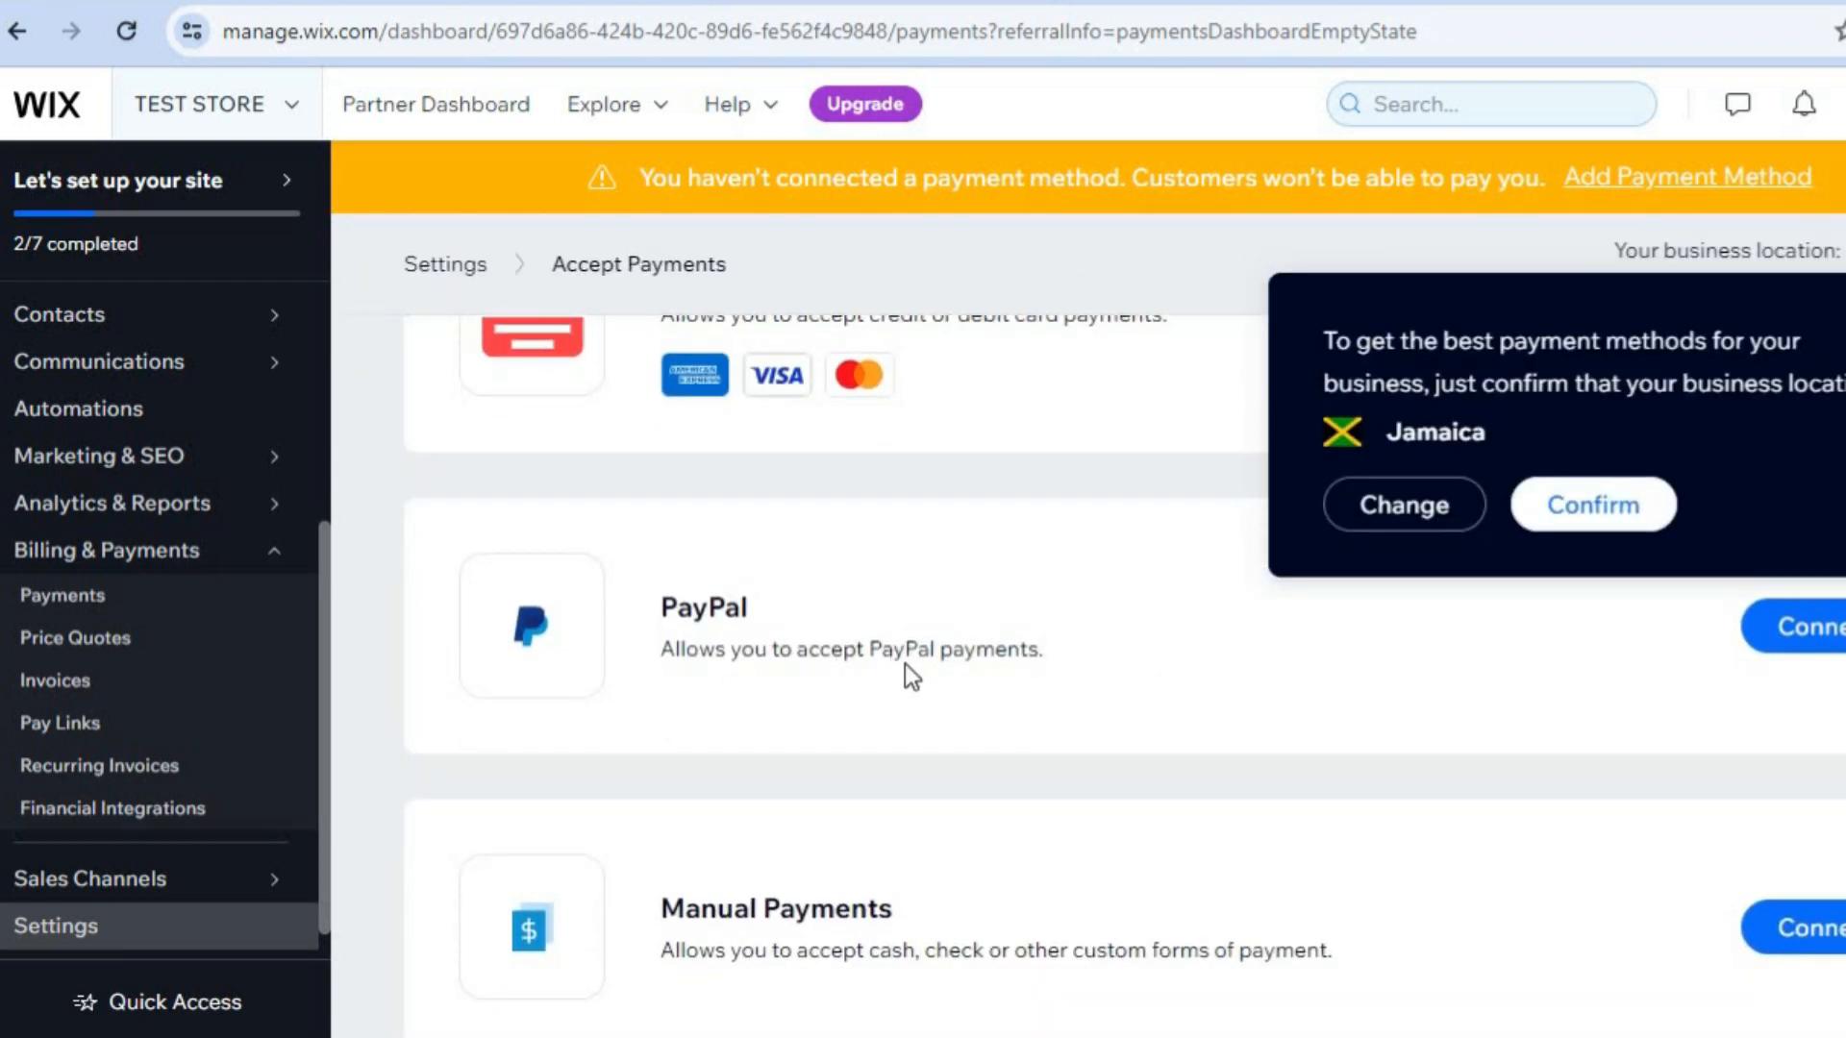
{"action": "scroll", "coordinate": [1125, 673], "scroll_direction": "down", "scroll_amount": 2}
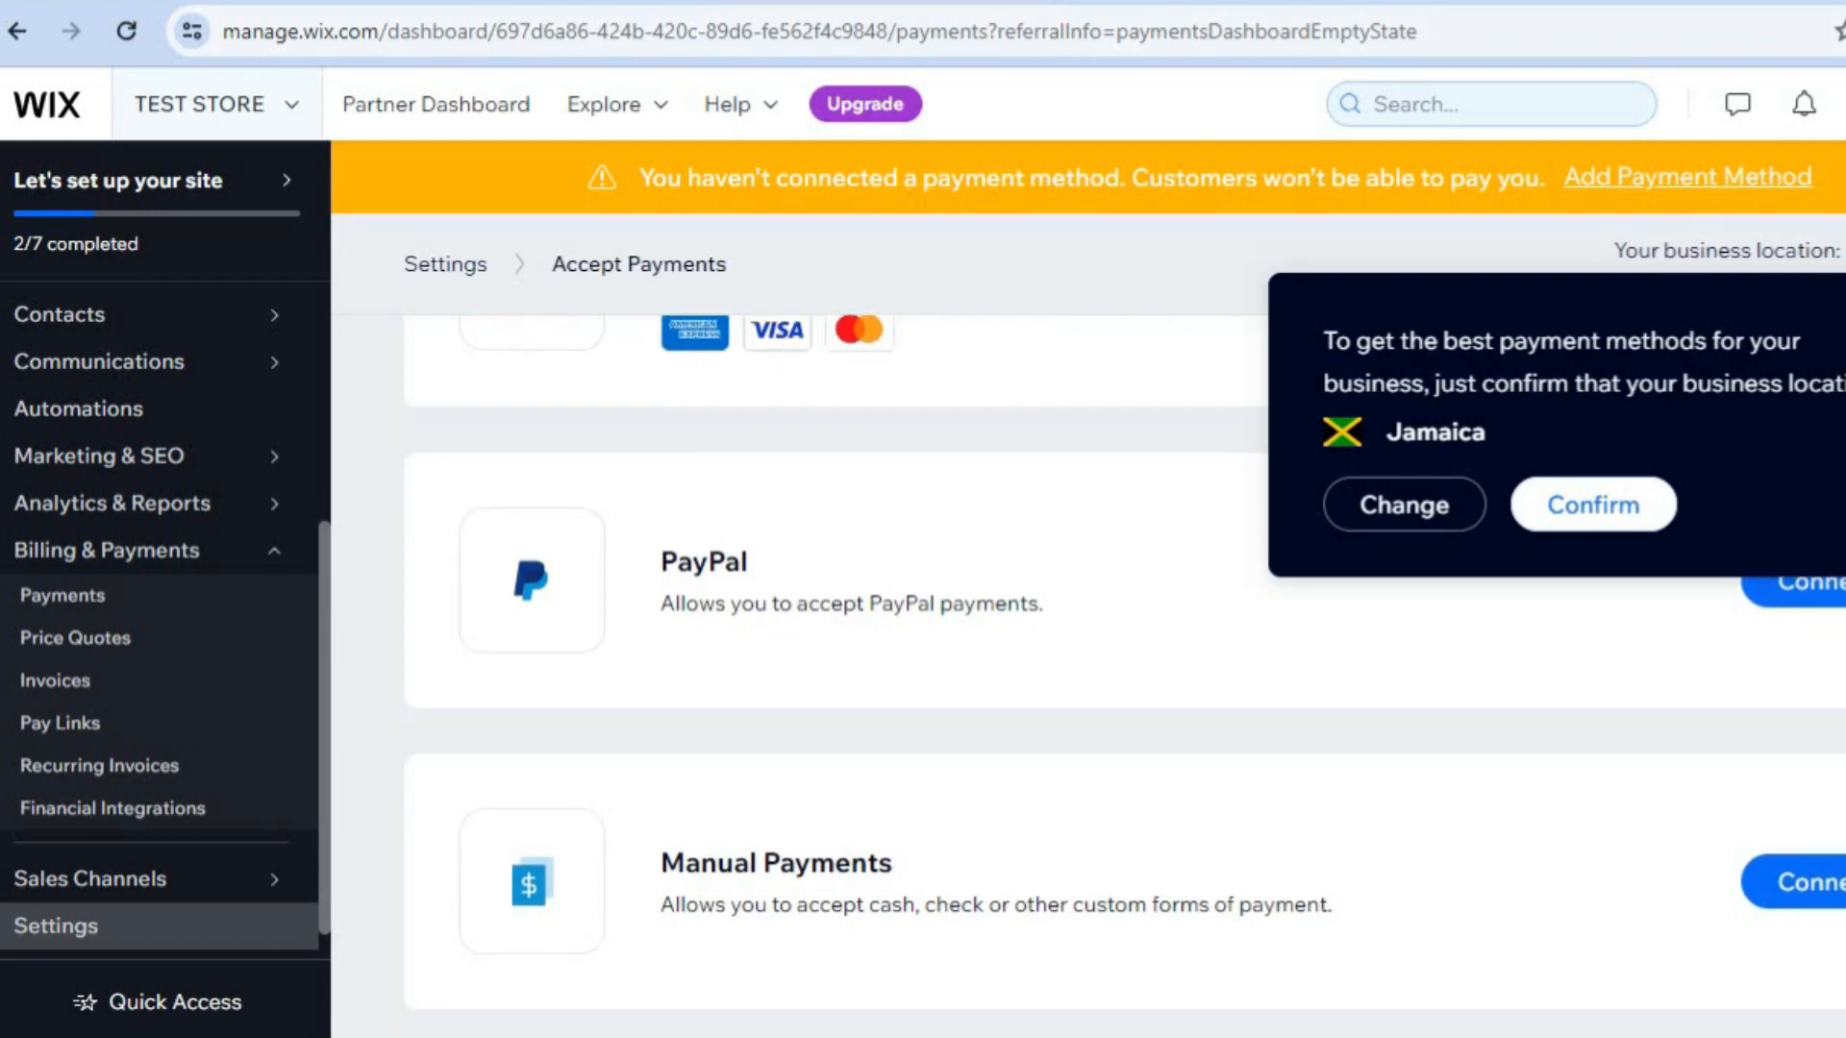
{"action": "scroll", "coordinate": [1087, 673], "scroll_direction": "up", "scroll_amount": 6}
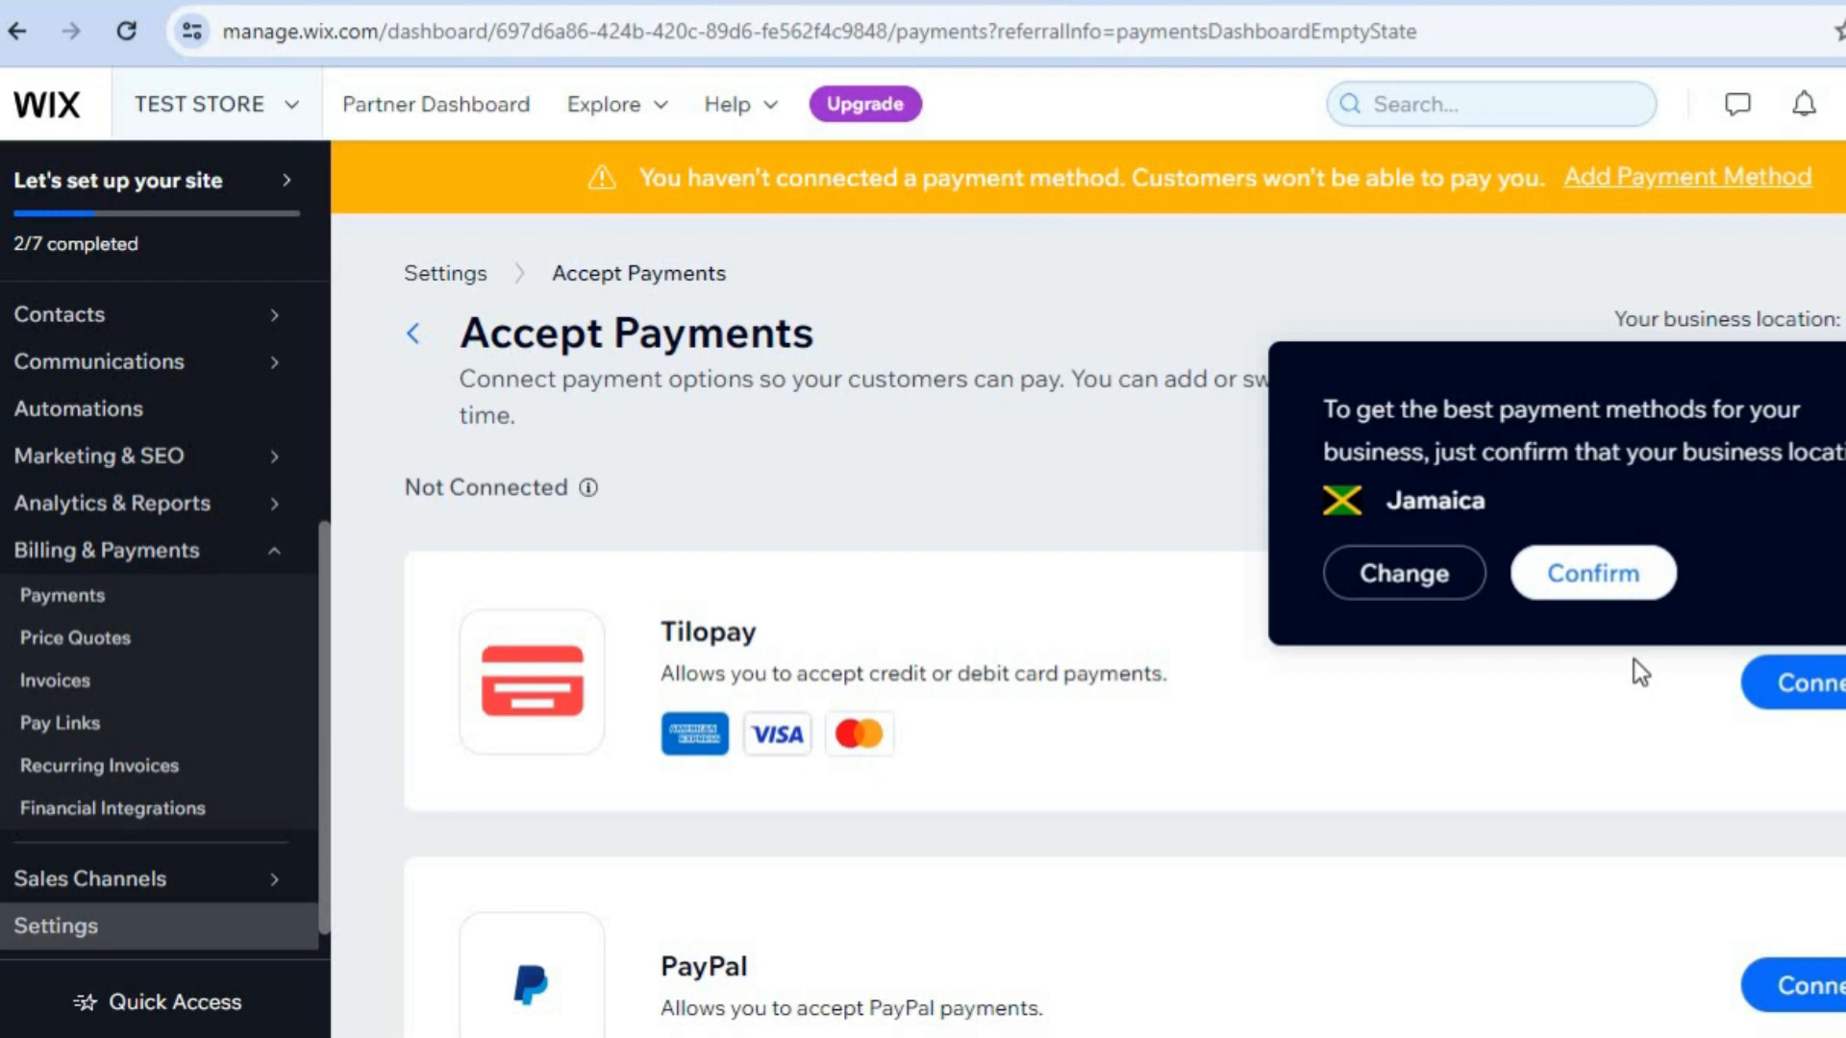
- Change the store's business location to United States
{"action": "left_click", "coordinate": [1382, 598]}
{"action": "left_click", "coordinate": [947, 328]}
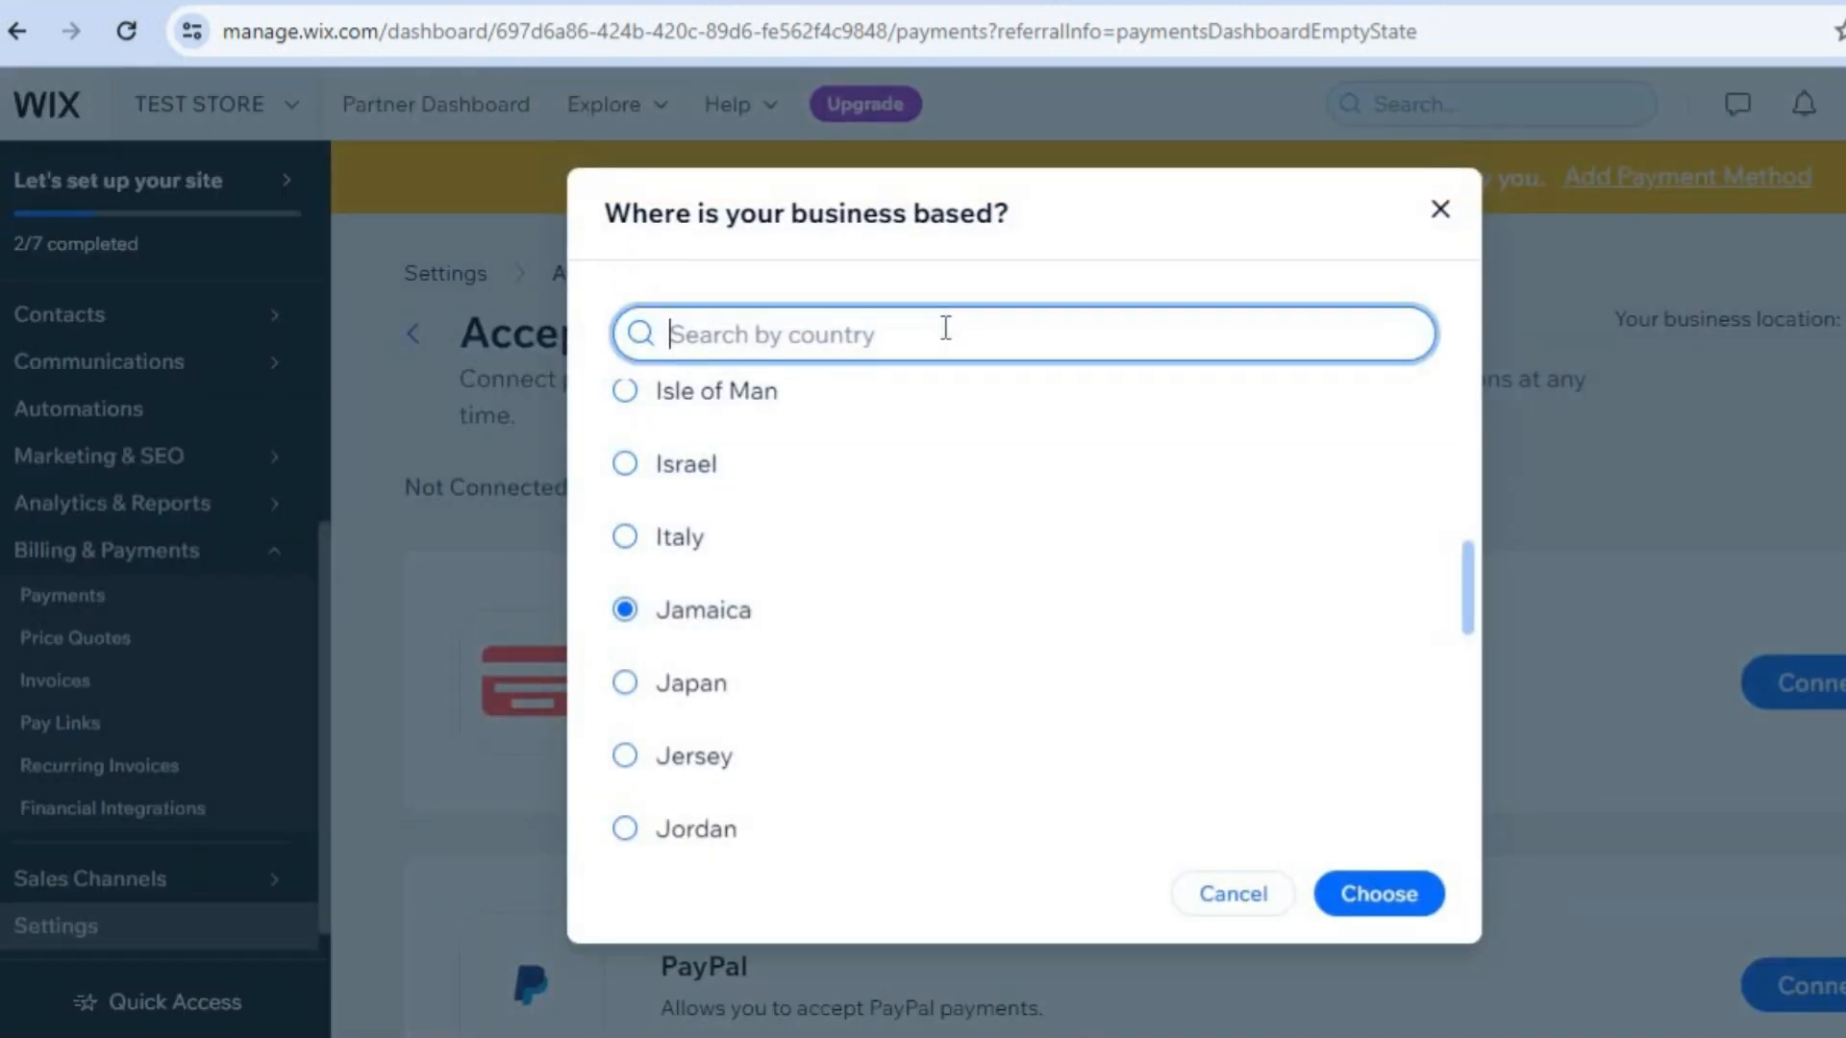
{"action": "type", "text": "U"}
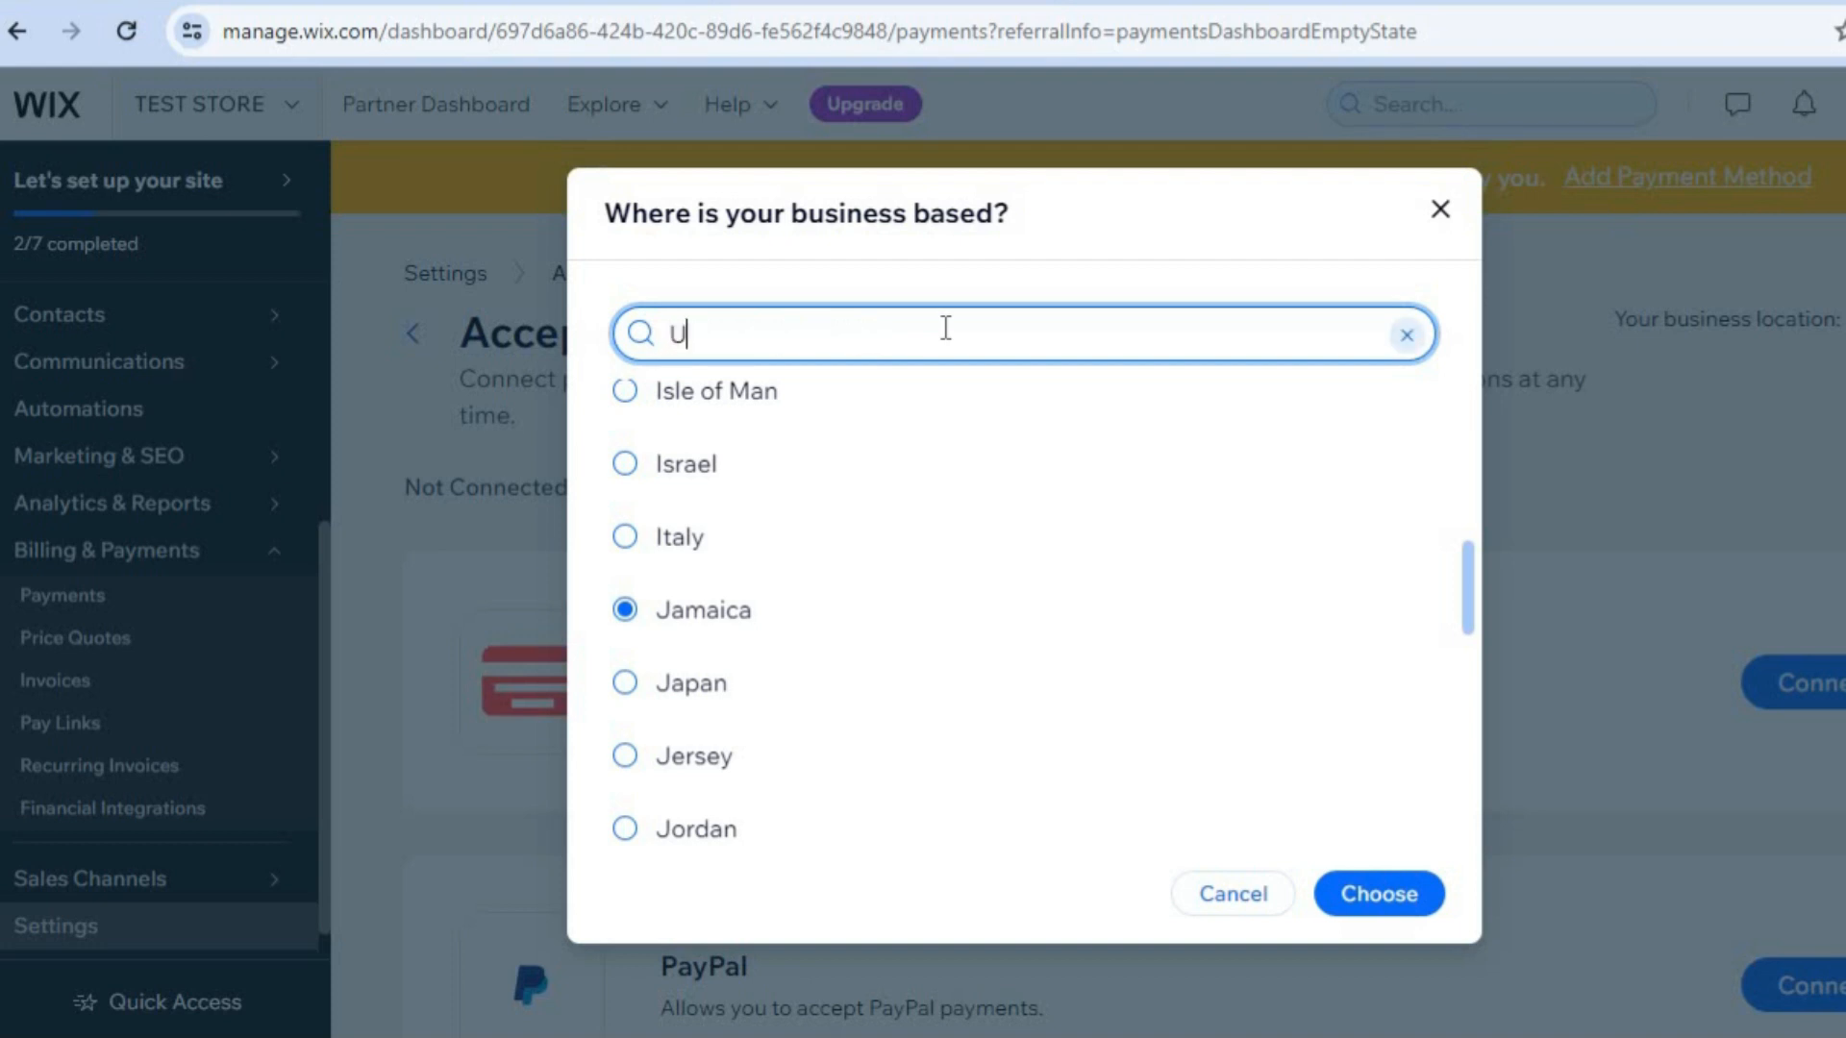
{"action": "type", "text": "NITED"}
{"action": "left_click", "coordinate": [733, 569]}
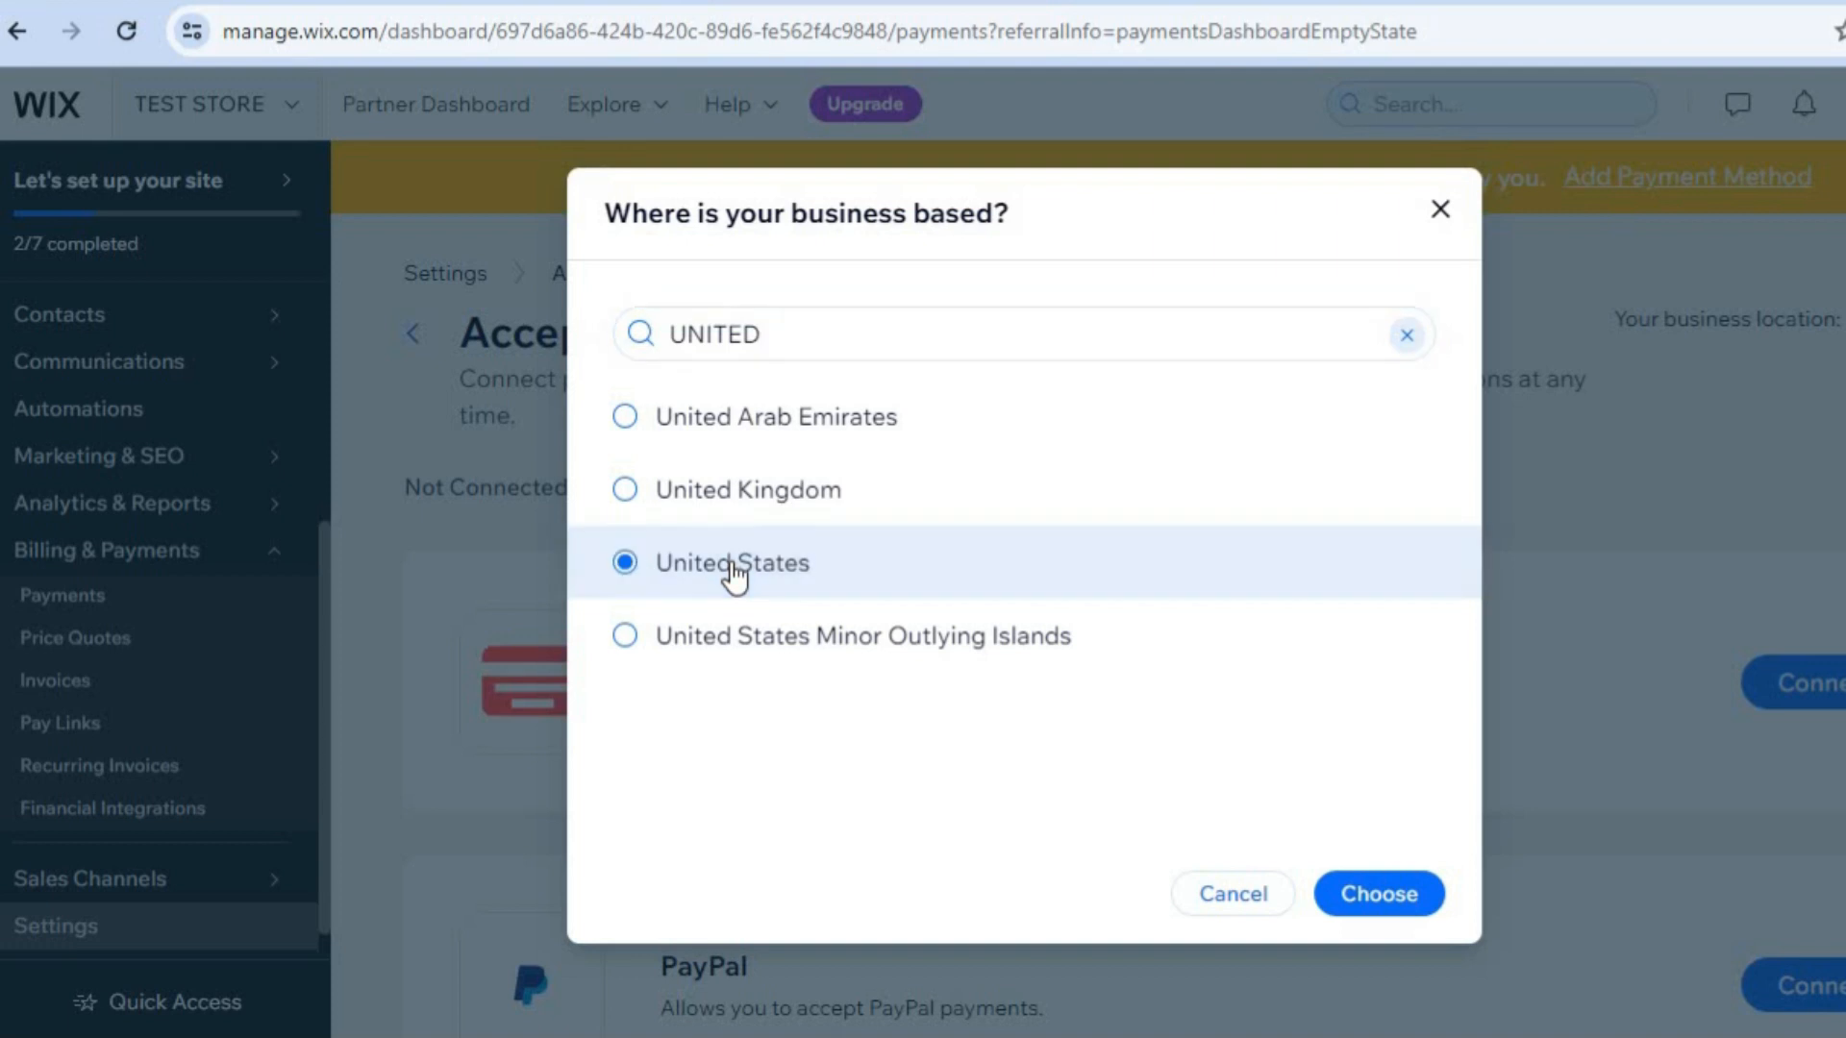
{"action": "left_click", "coordinate": [1360, 873]}
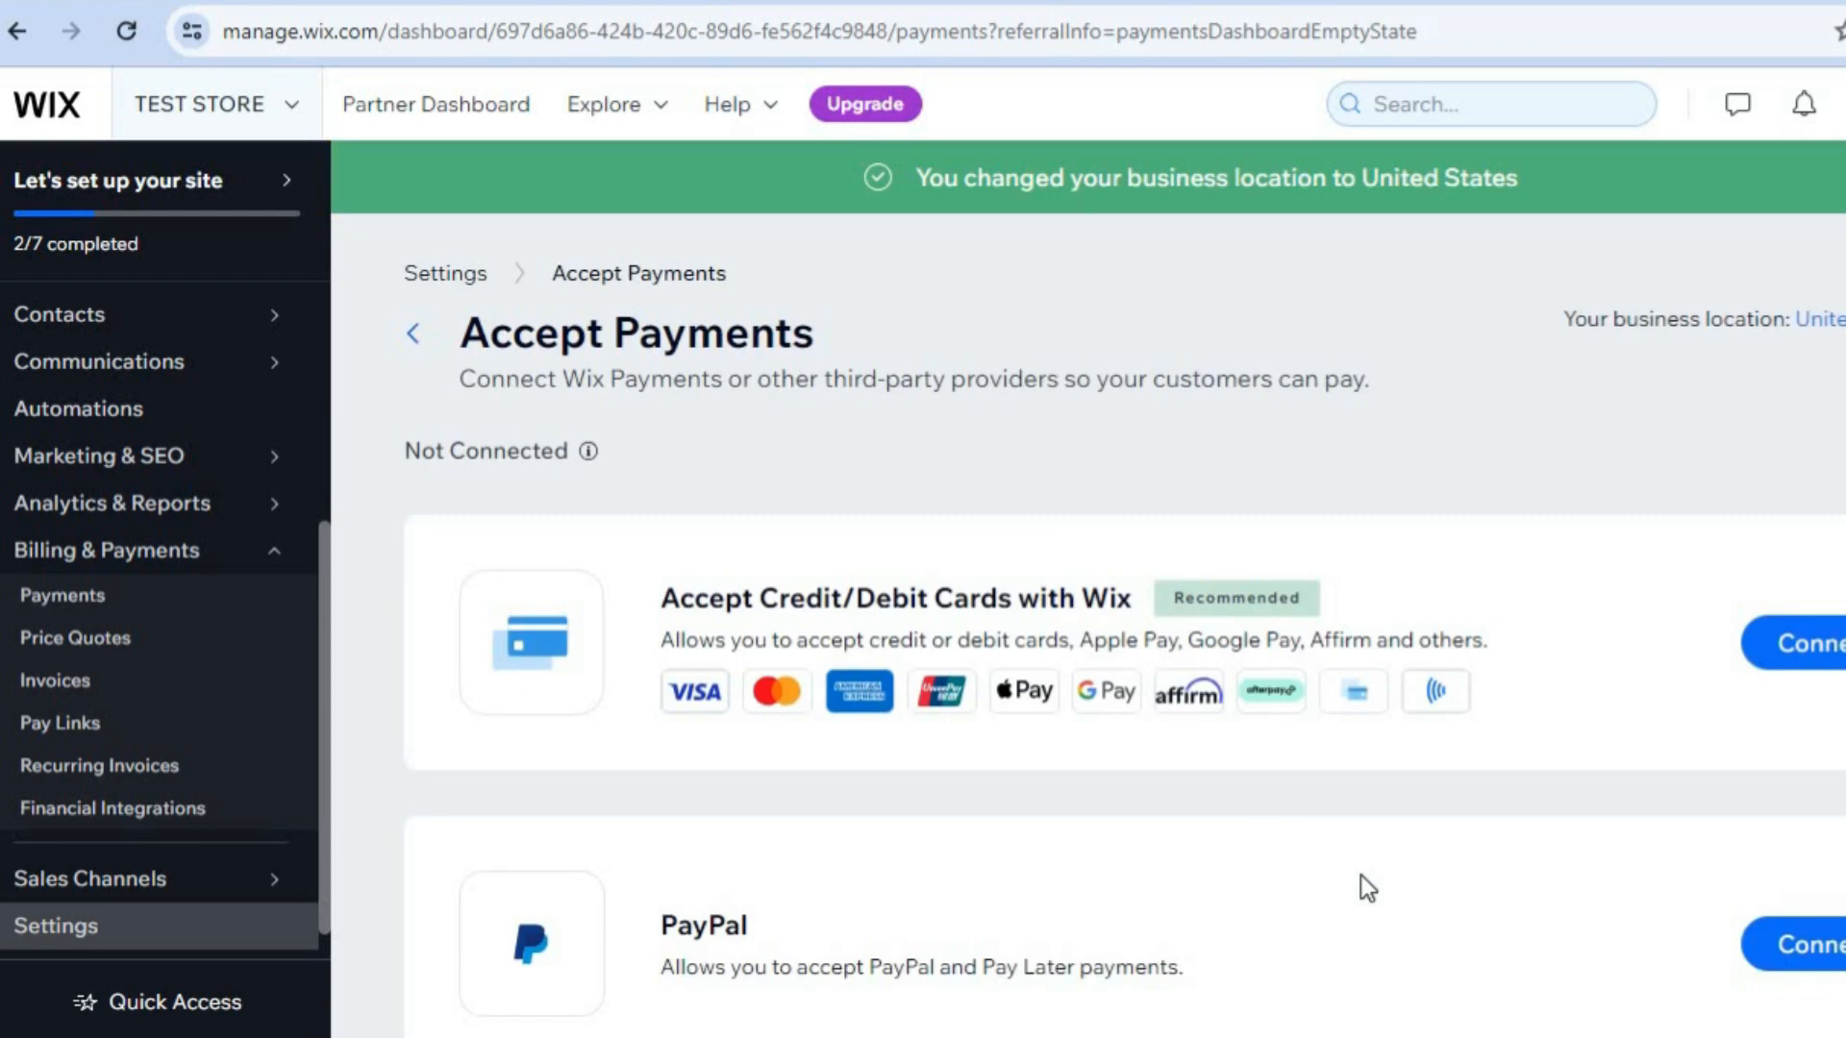
- Examine the payment providers offered for the United States, including the additional payment options, and return to the Accept Payments page
{"action": "scroll", "coordinate": [1087, 497], "scroll_direction": "down", "scroll_amount": 2}
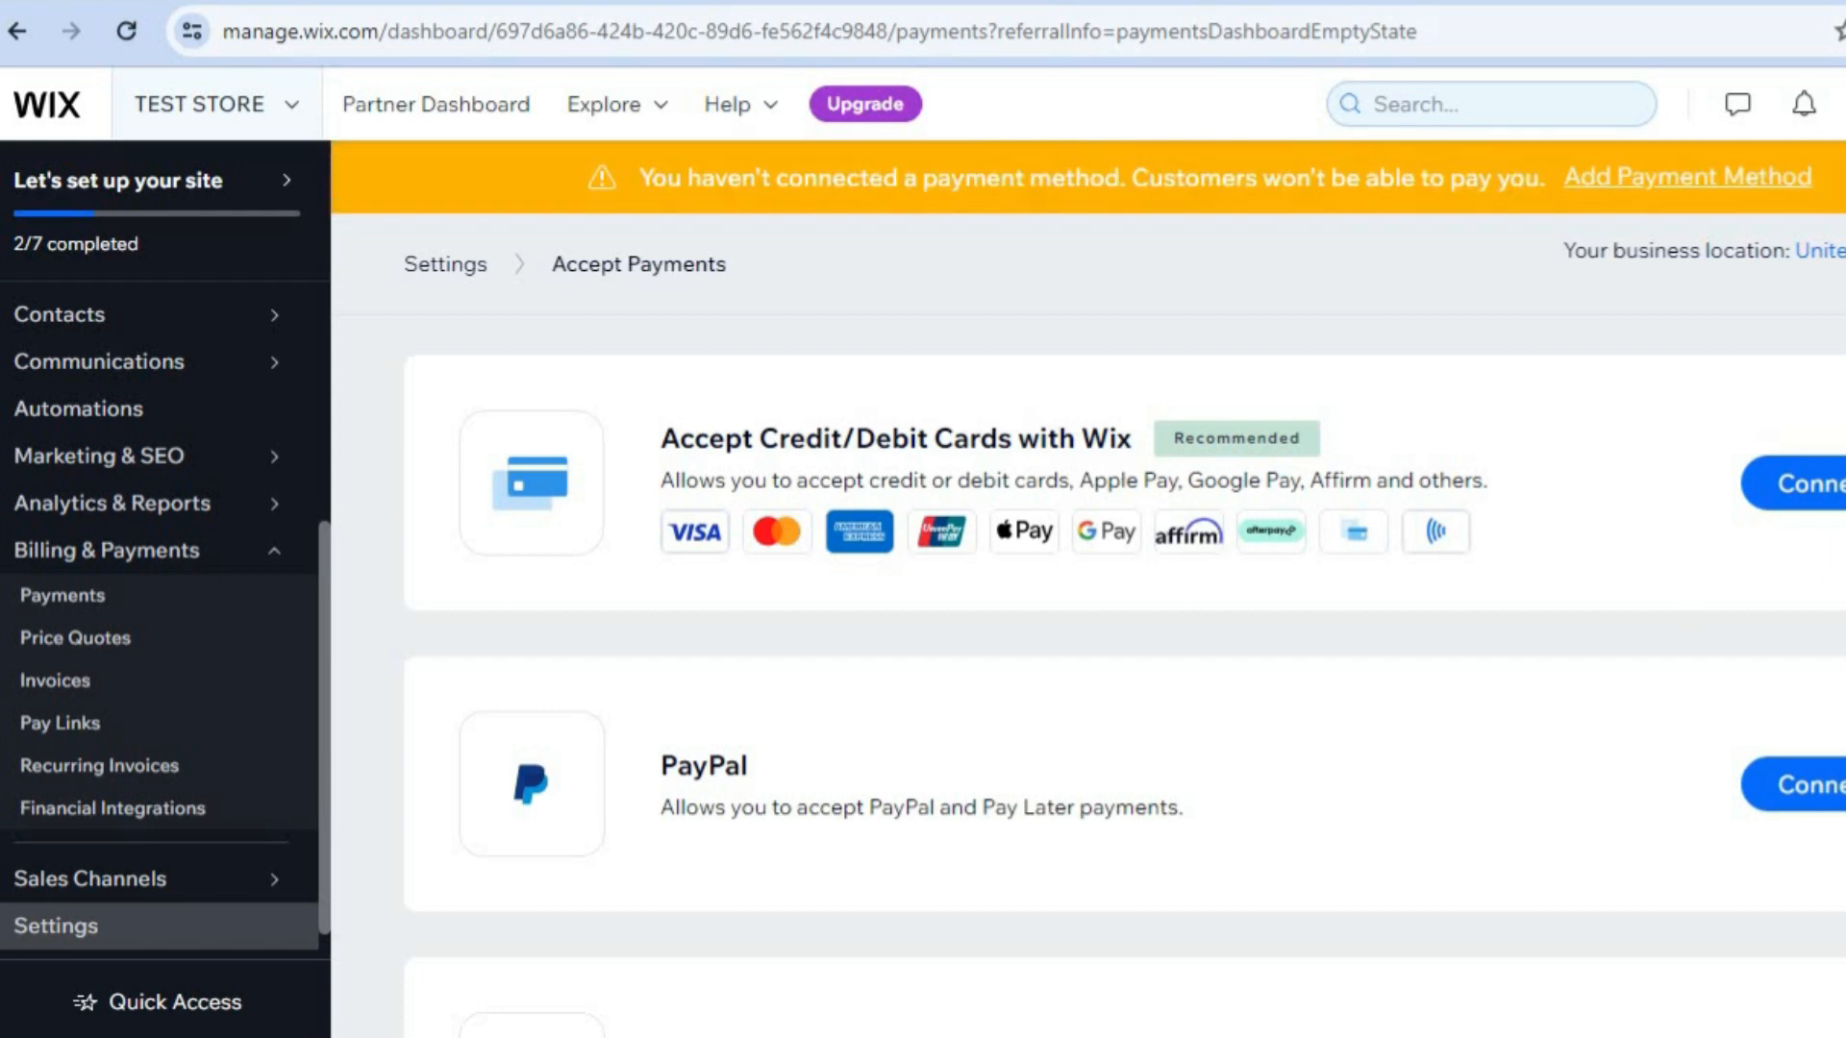
{"action": "scroll", "coordinate": [995, 931], "scroll_direction": "down", "scroll_amount": 4}
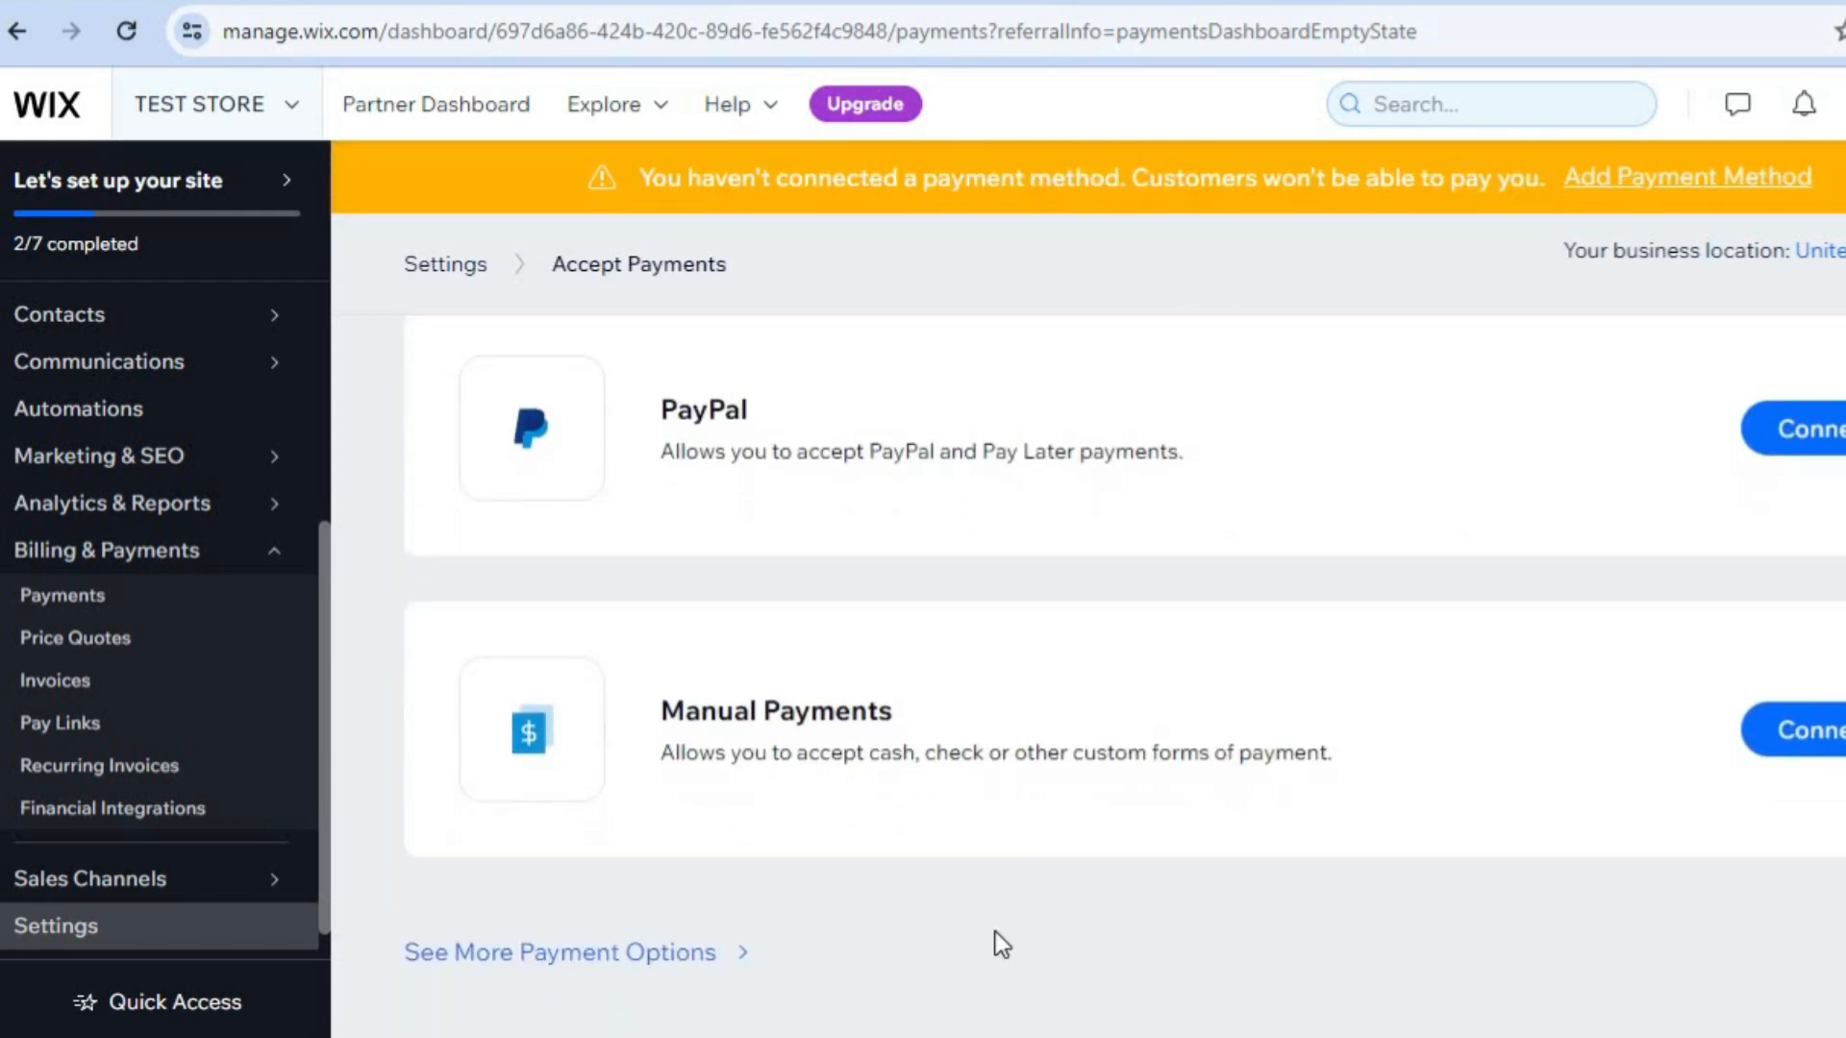
{"action": "left_click", "coordinate": [592, 965]}
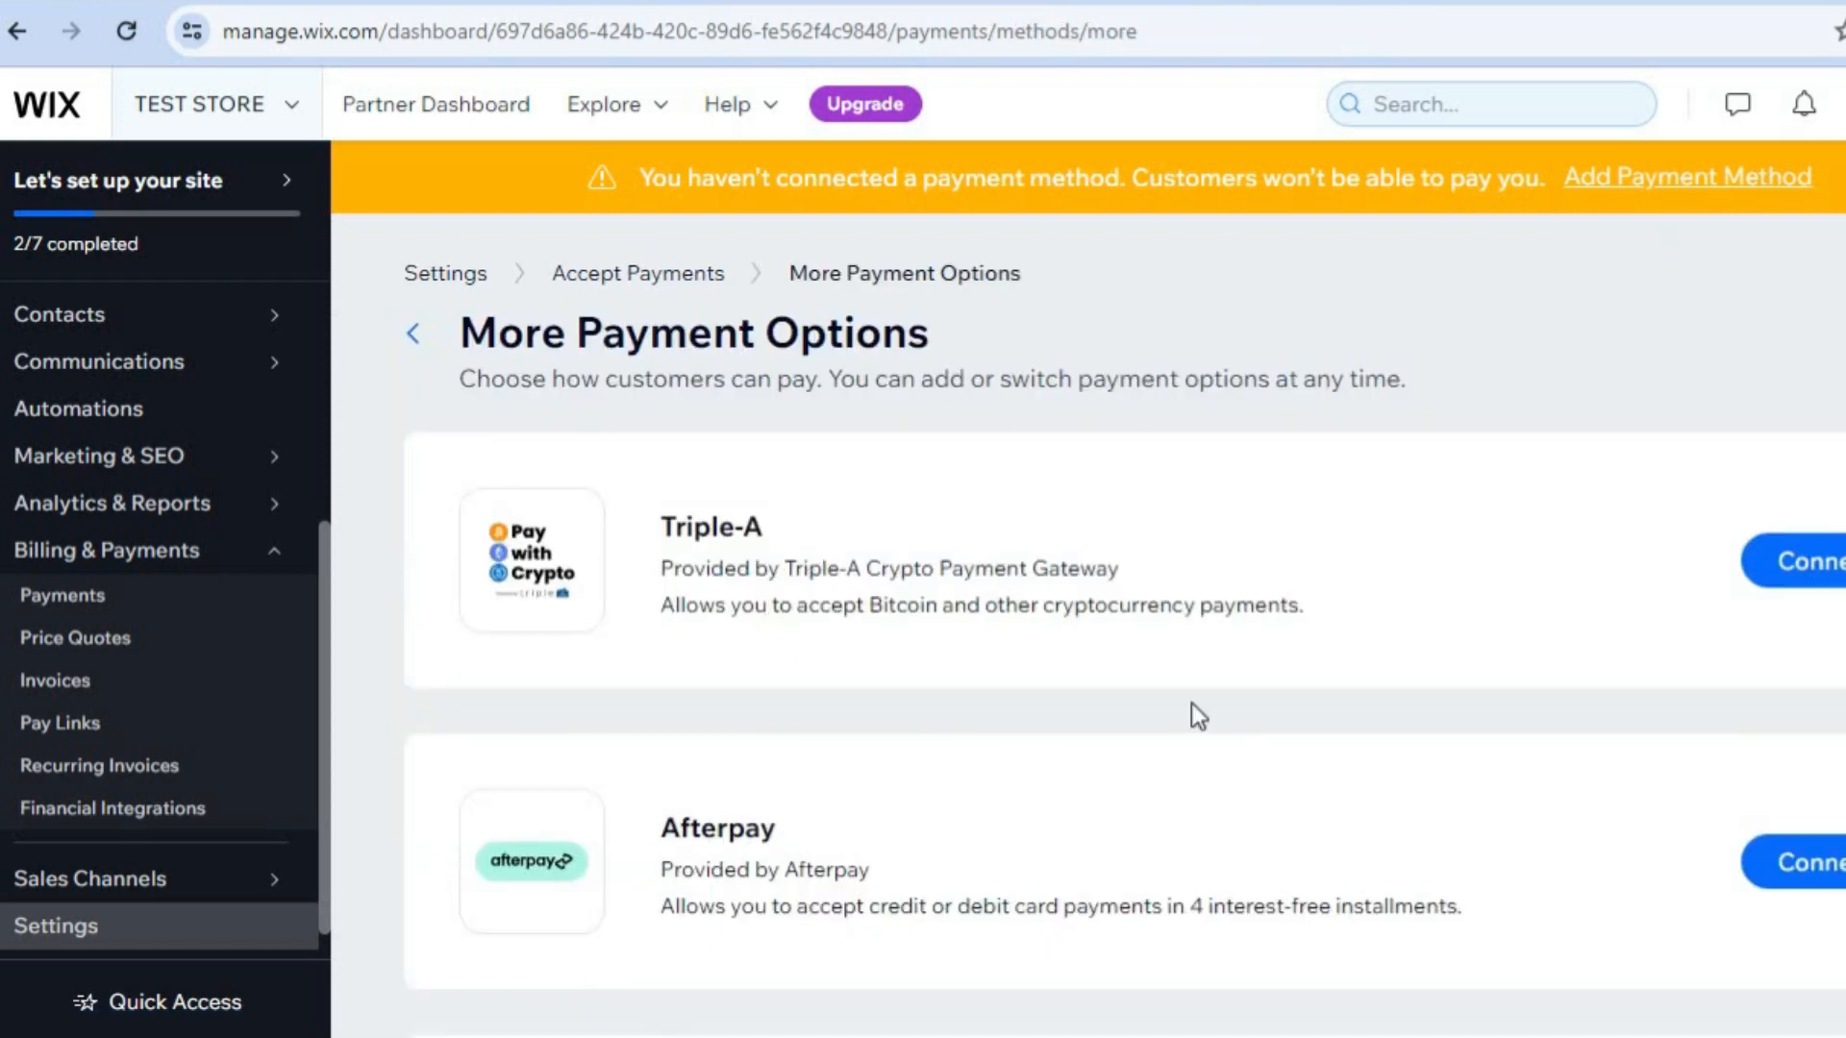
{"action": "scroll", "coordinate": [1125, 673], "scroll_direction": "down", "scroll_amount": 8}
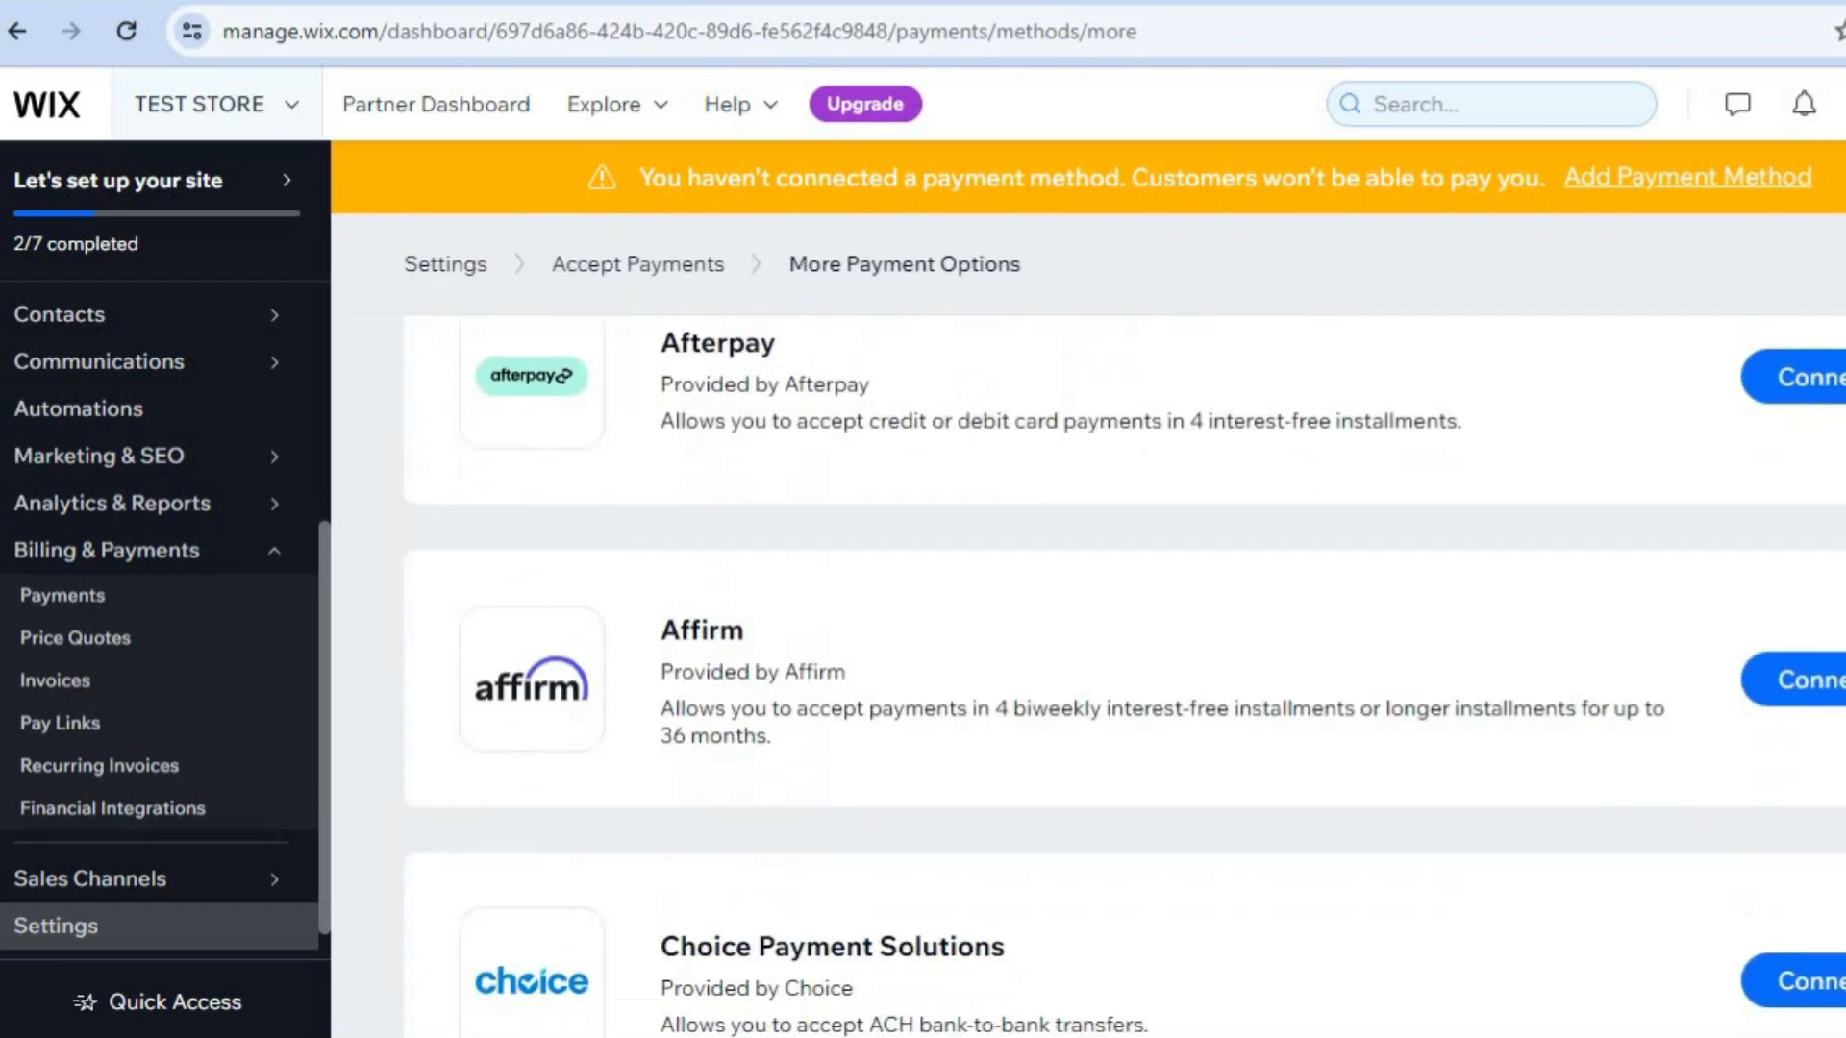
{"action": "scroll", "coordinate": [1125, 673], "scroll_direction": "down", "scroll_amount": 10}
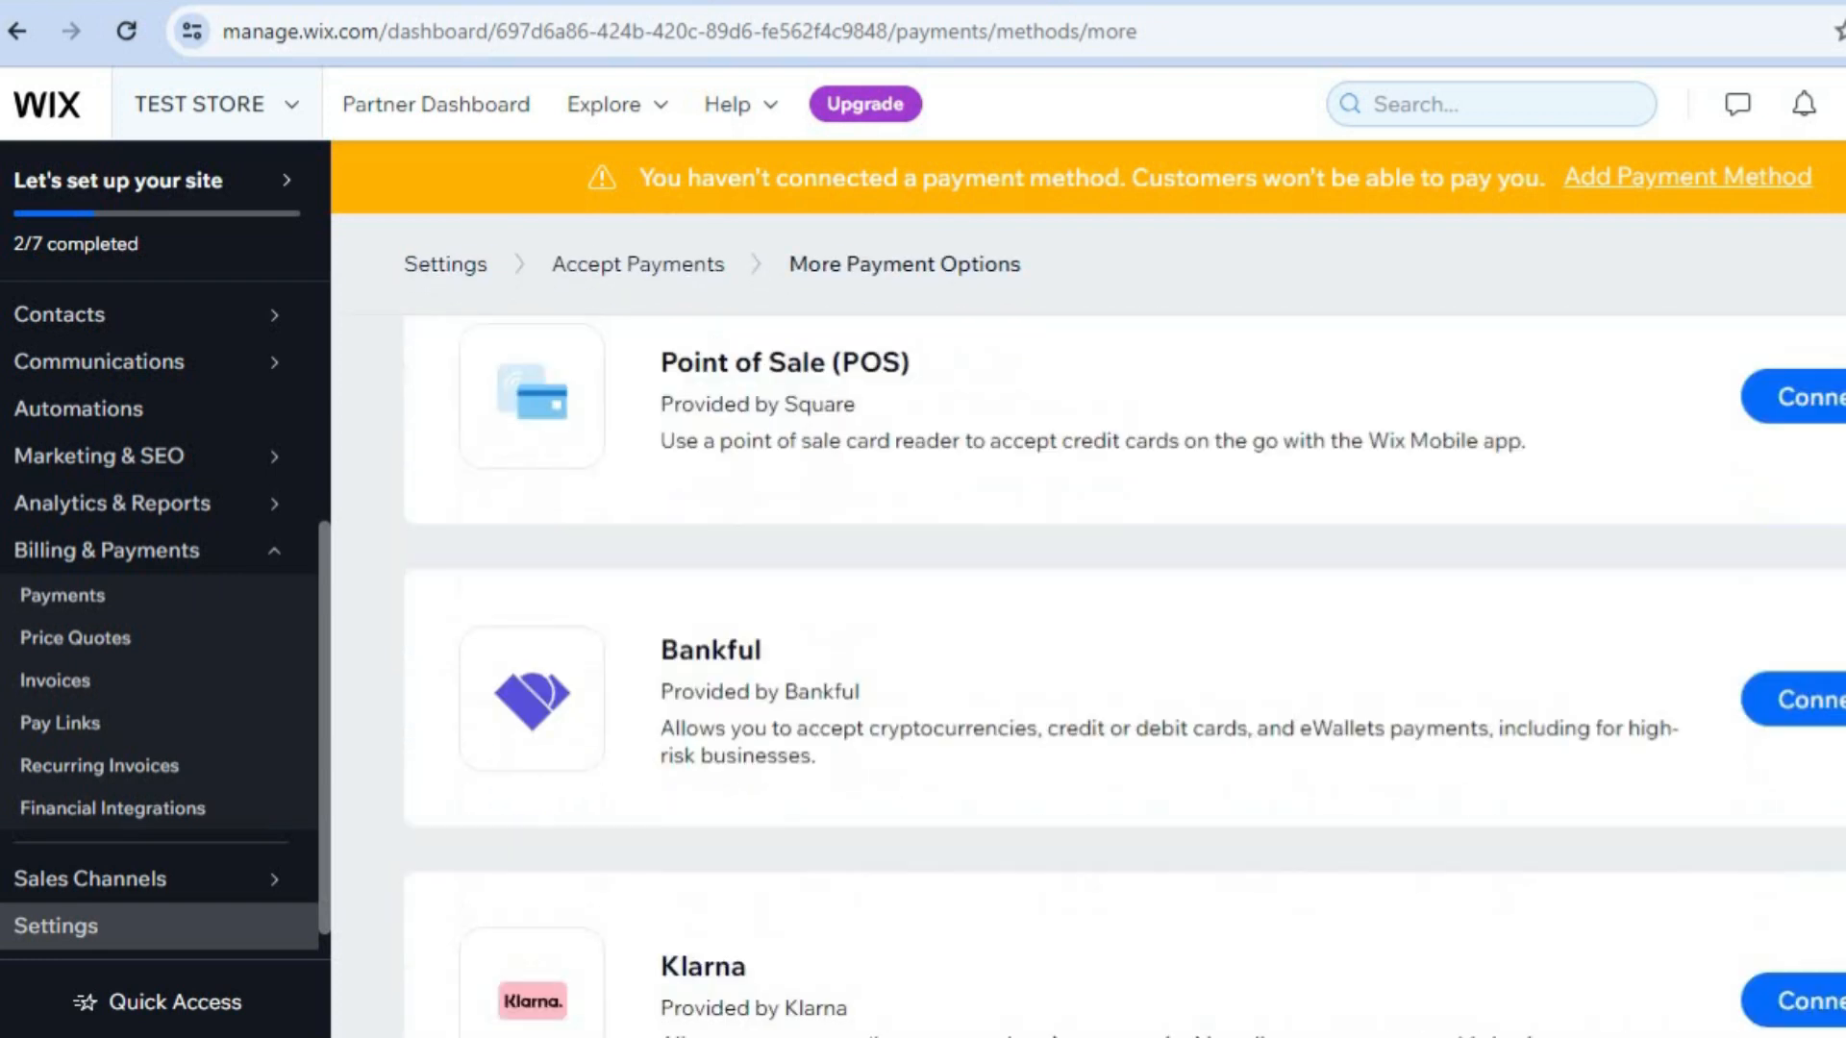
{"action": "scroll", "coordinate": [1125, 673], "scroll_direction": "down", "scroll_amount": 4}
{"action": "scroll", "coordinate": [1125, 673], "scroll_direction": "up", "scroll_amount": 2}
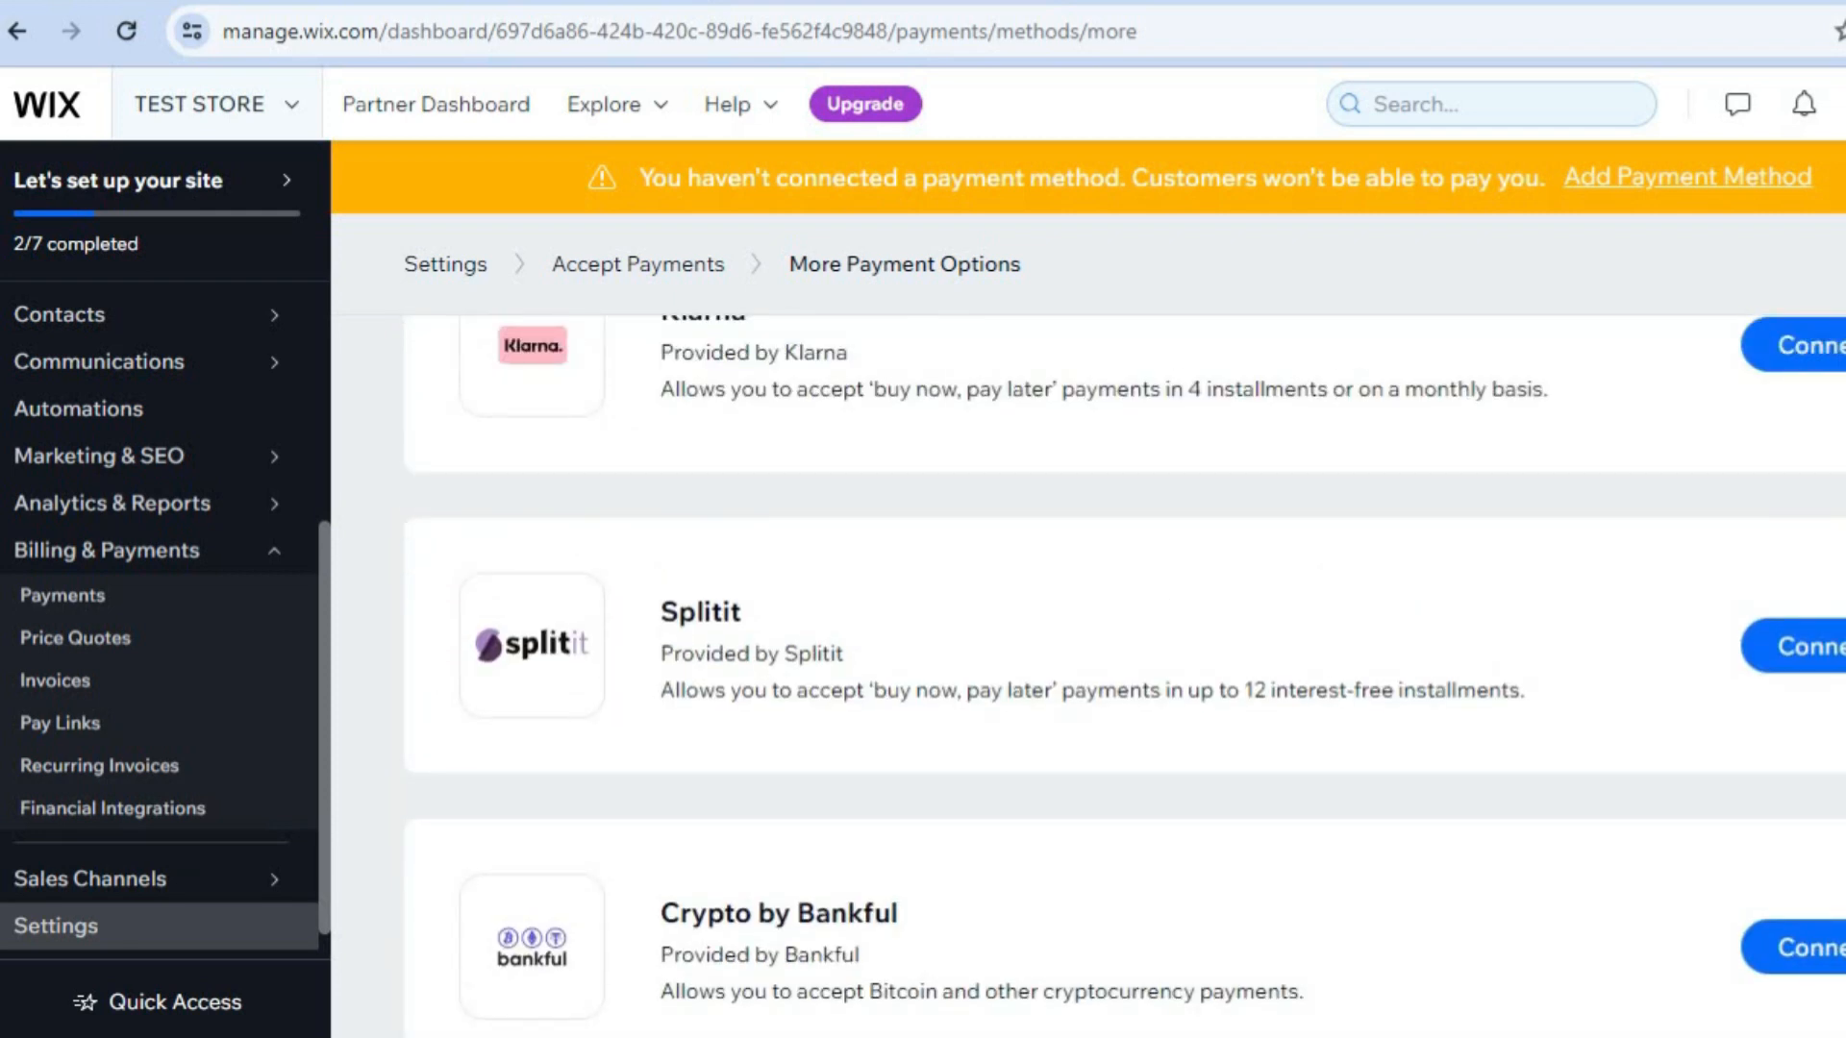
{"action": "scroll", "coordinate": [1827, 683], "scroll_direction": "up", "scroll_amount": 3}
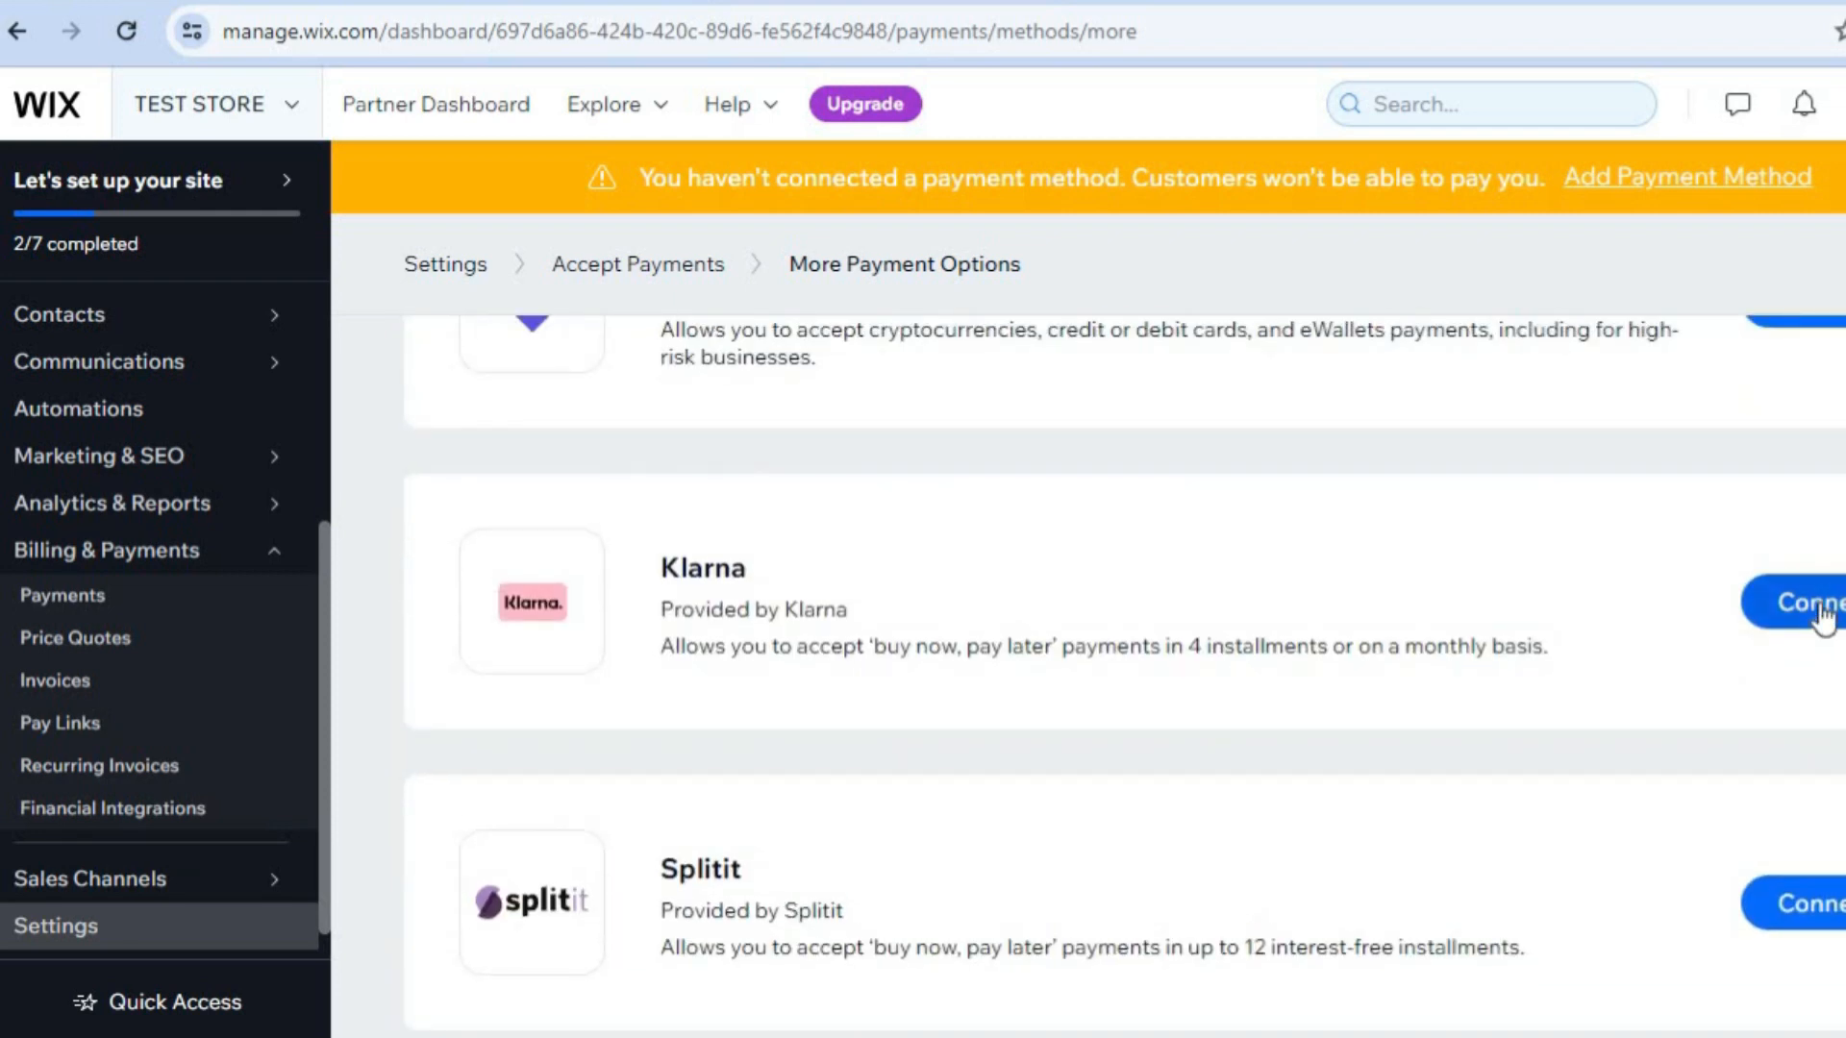
{"action": "scroll", "coordinate": [1125, 673], "scroll_direction": "up", "scroll_amount": 15}
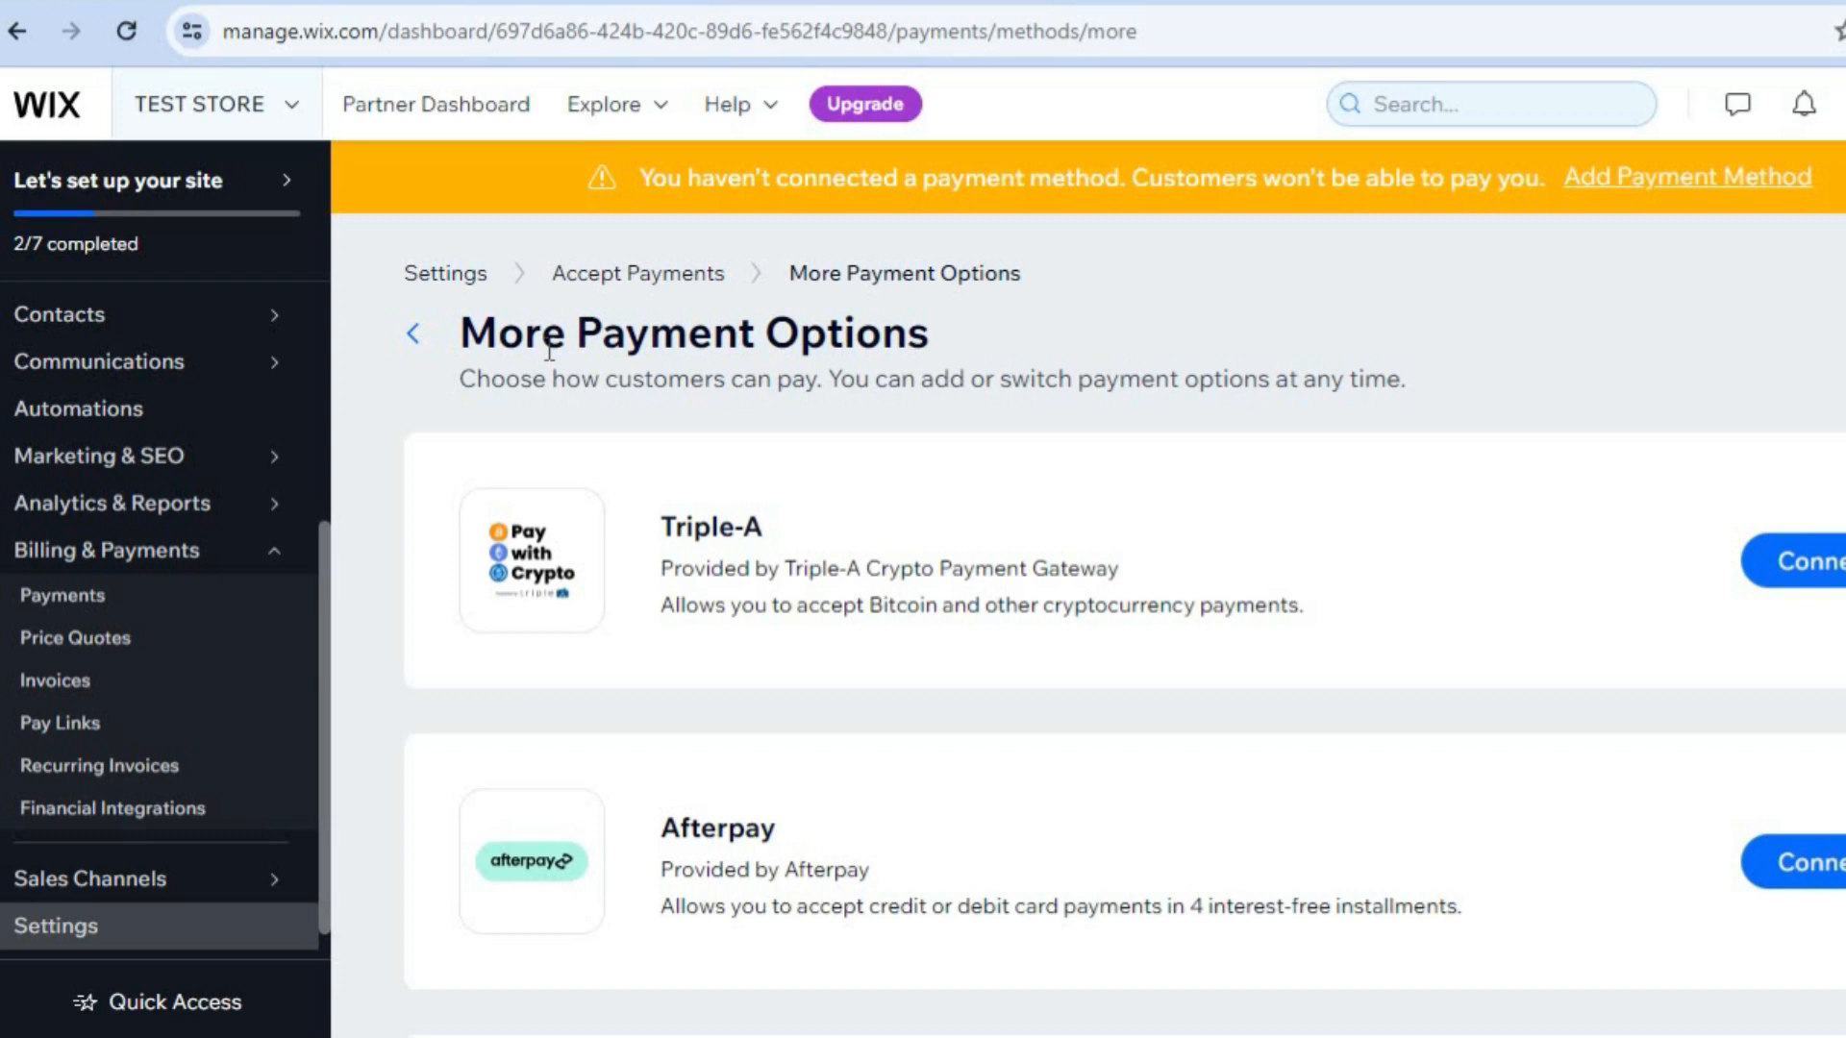
{"action": "left_click", "coordinate": [412, 338]}
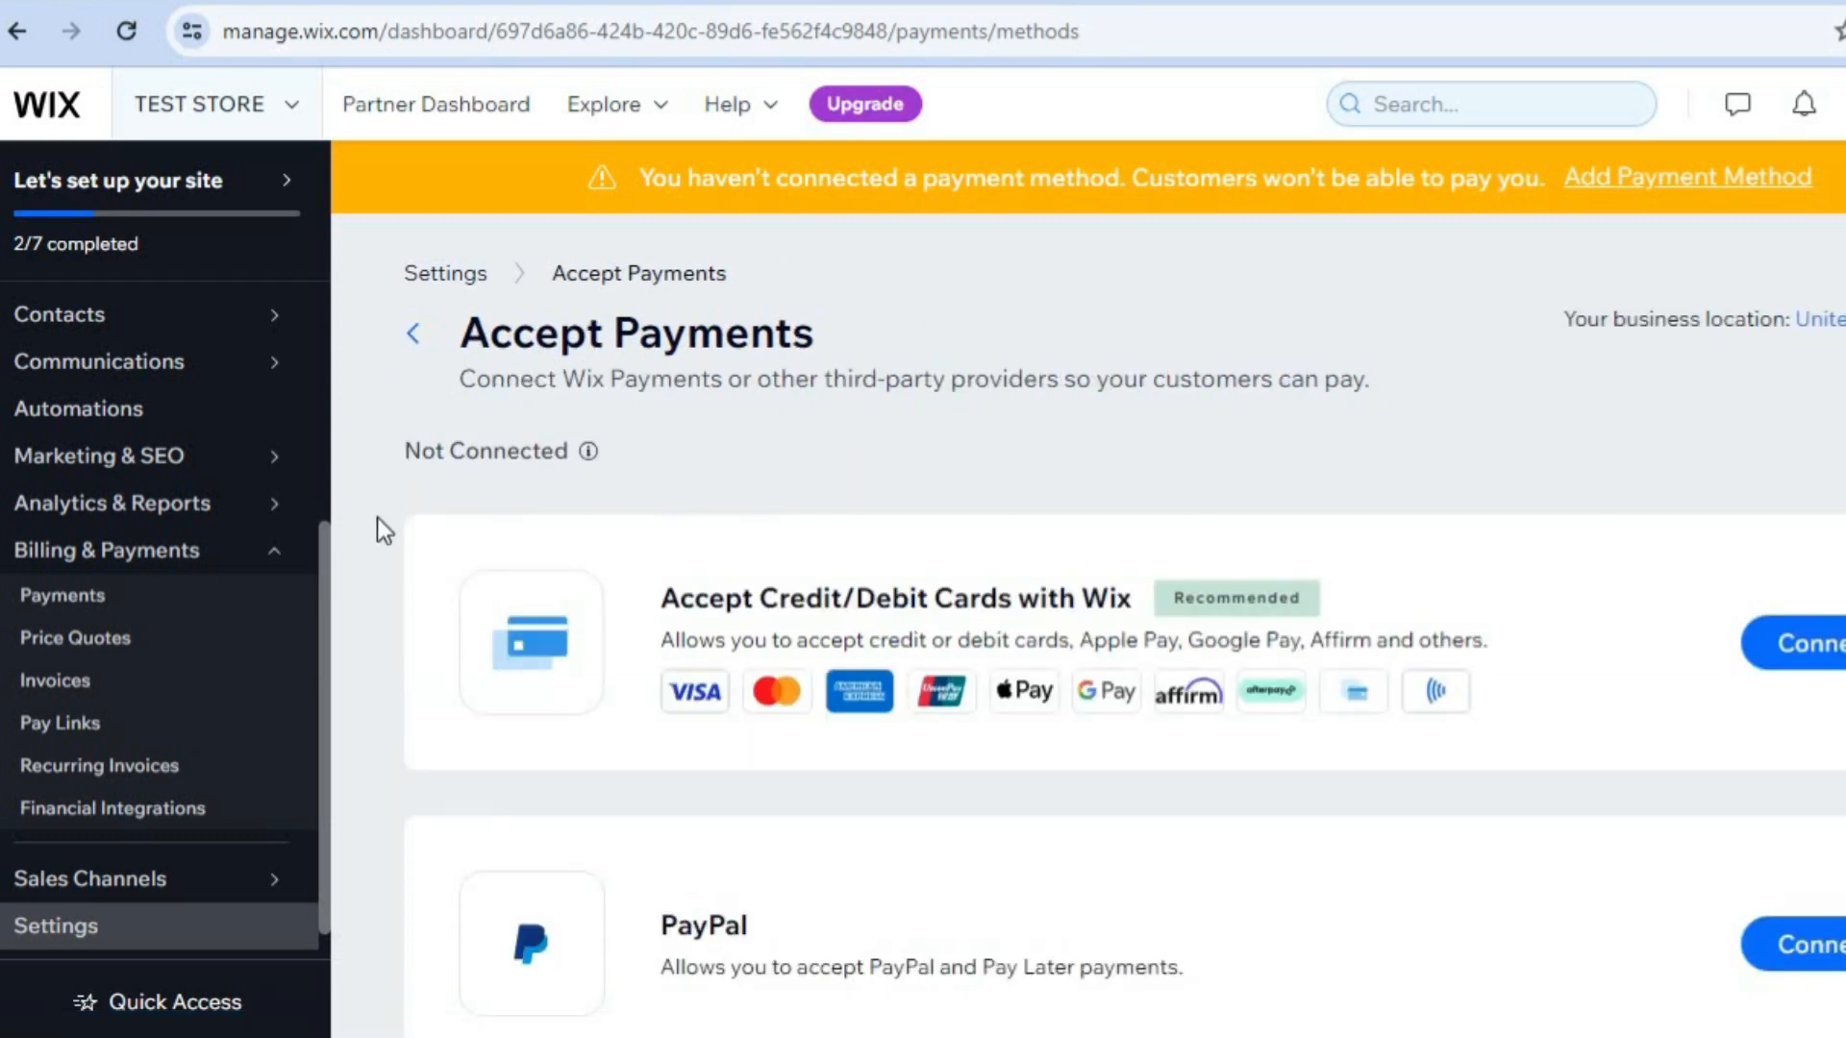
- Go to the App Market and open the Dropshipping category under Sell Online
{"action": "left_click_drag", "start_coordinate": [327, 563], "coordinate": [326, 342]}
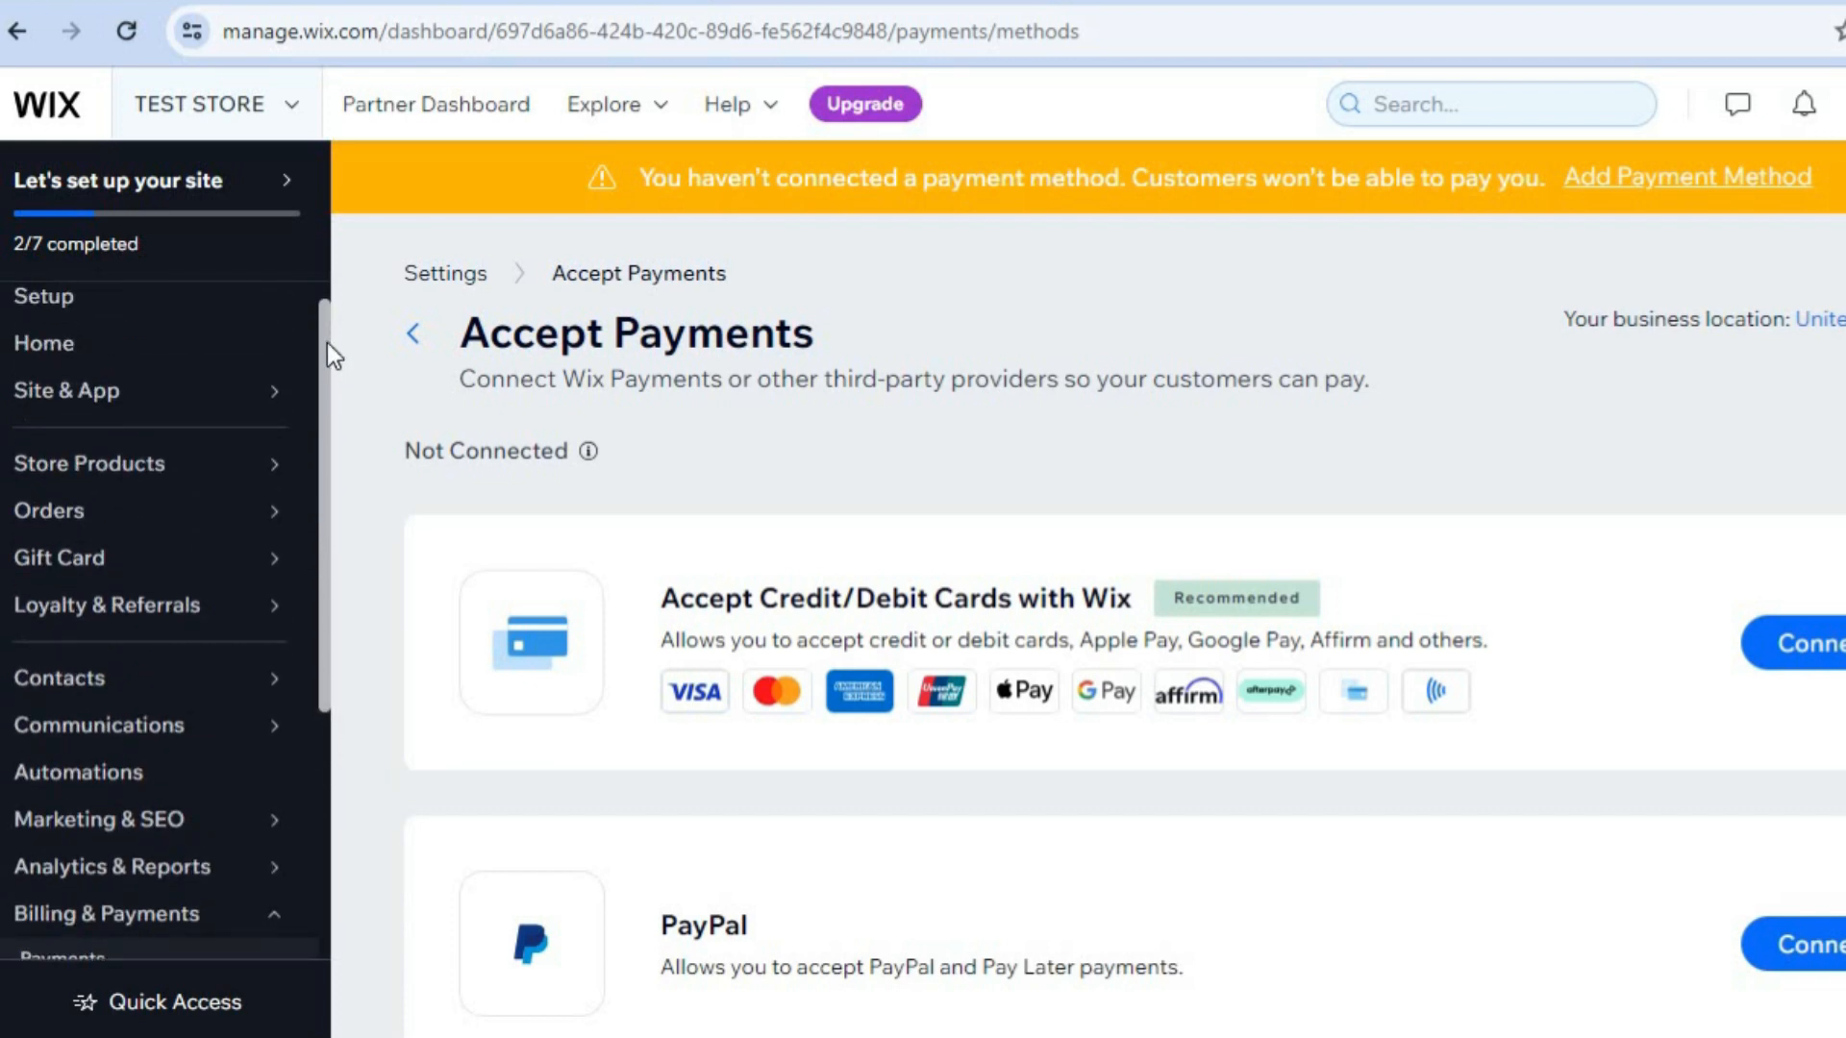
{"action": "left_click_drag", "start_coordinate": [327, 342], "coordinate": [315, 732]}
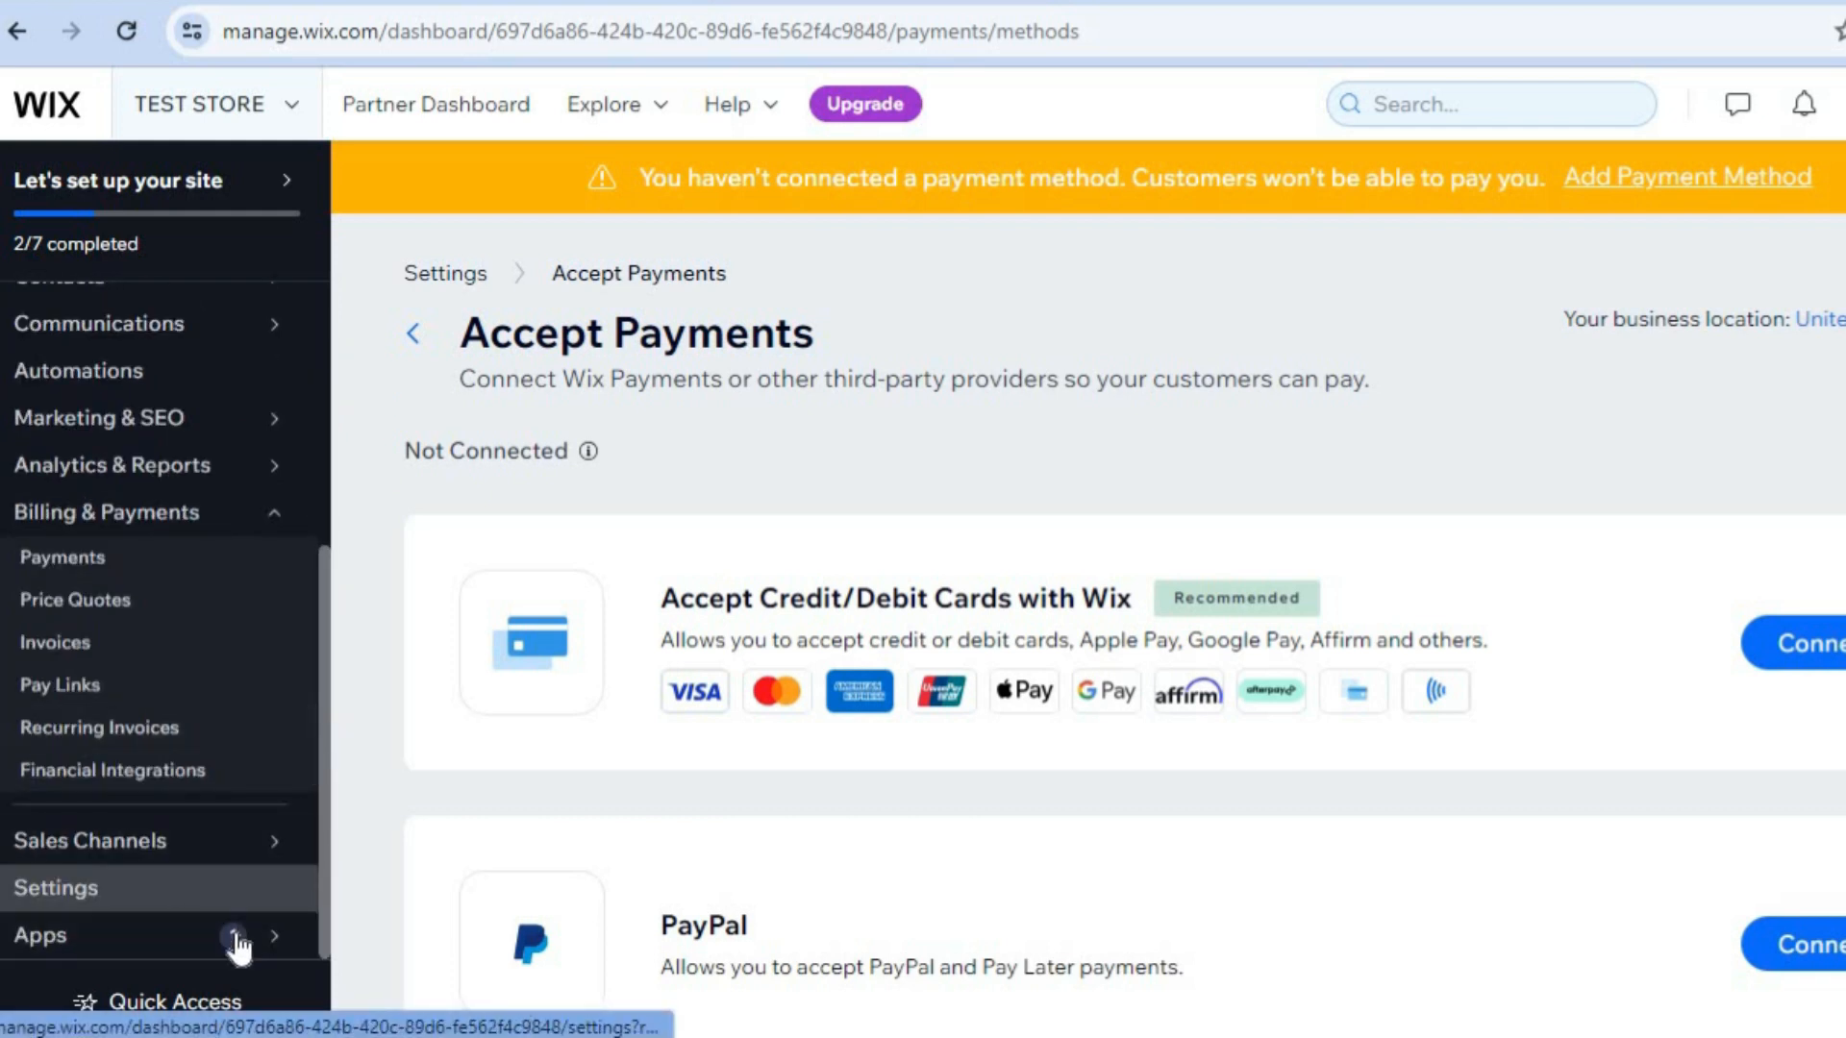
{"action": "mouse_move", "coordinate": [192, 945]}
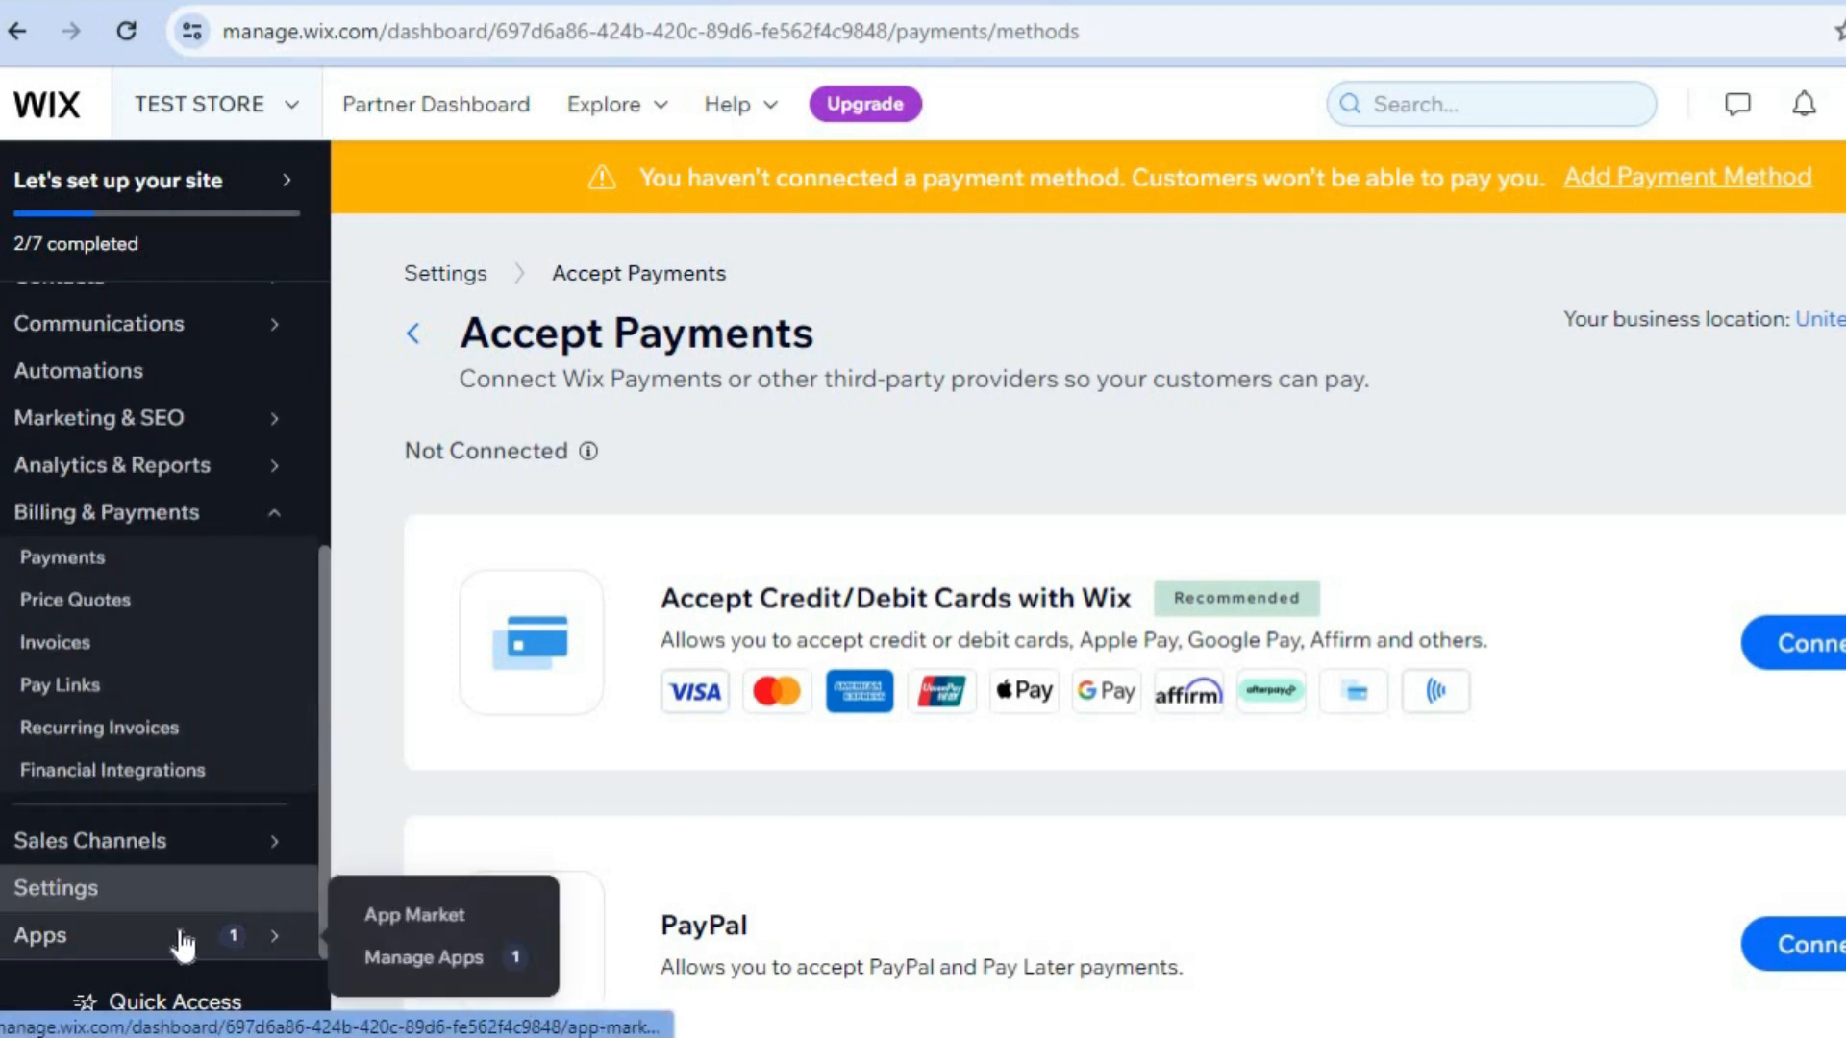
{"action": "left_click", "coordinate": [389, 925]}
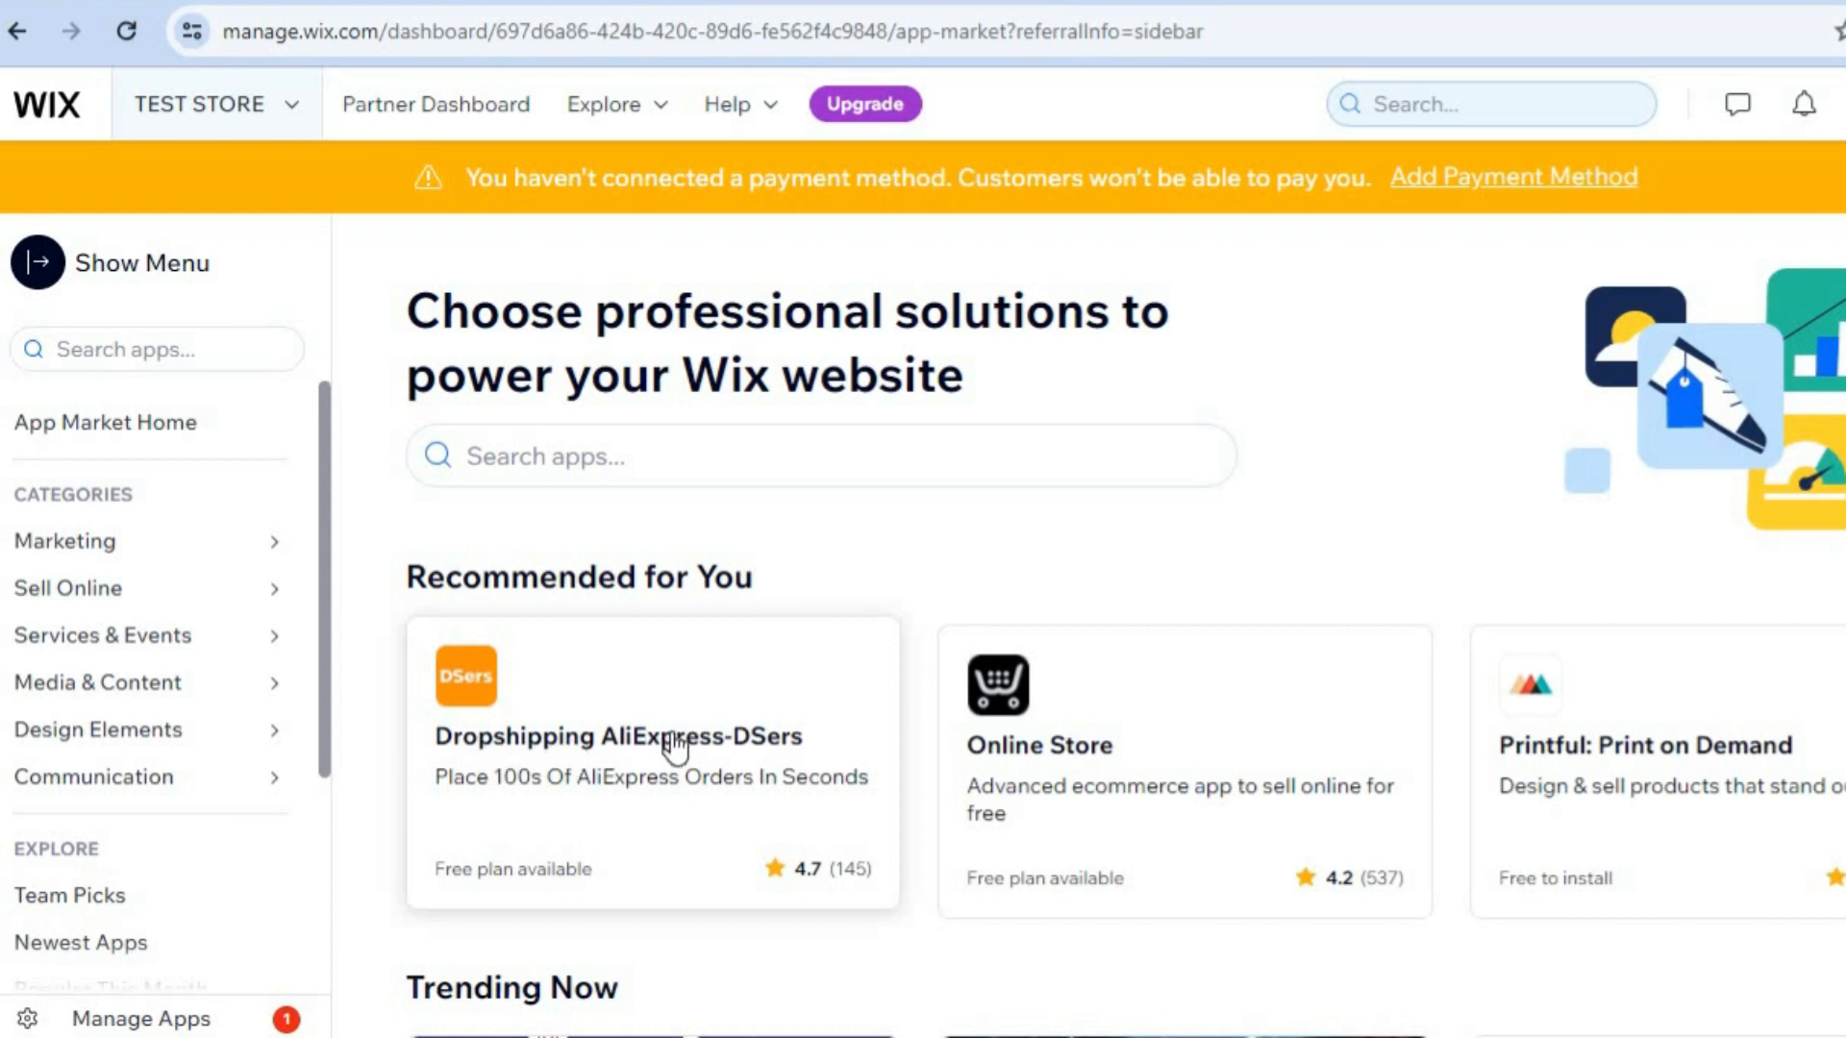
{"action": "mouse_move", "coordinate": [219, 599]}
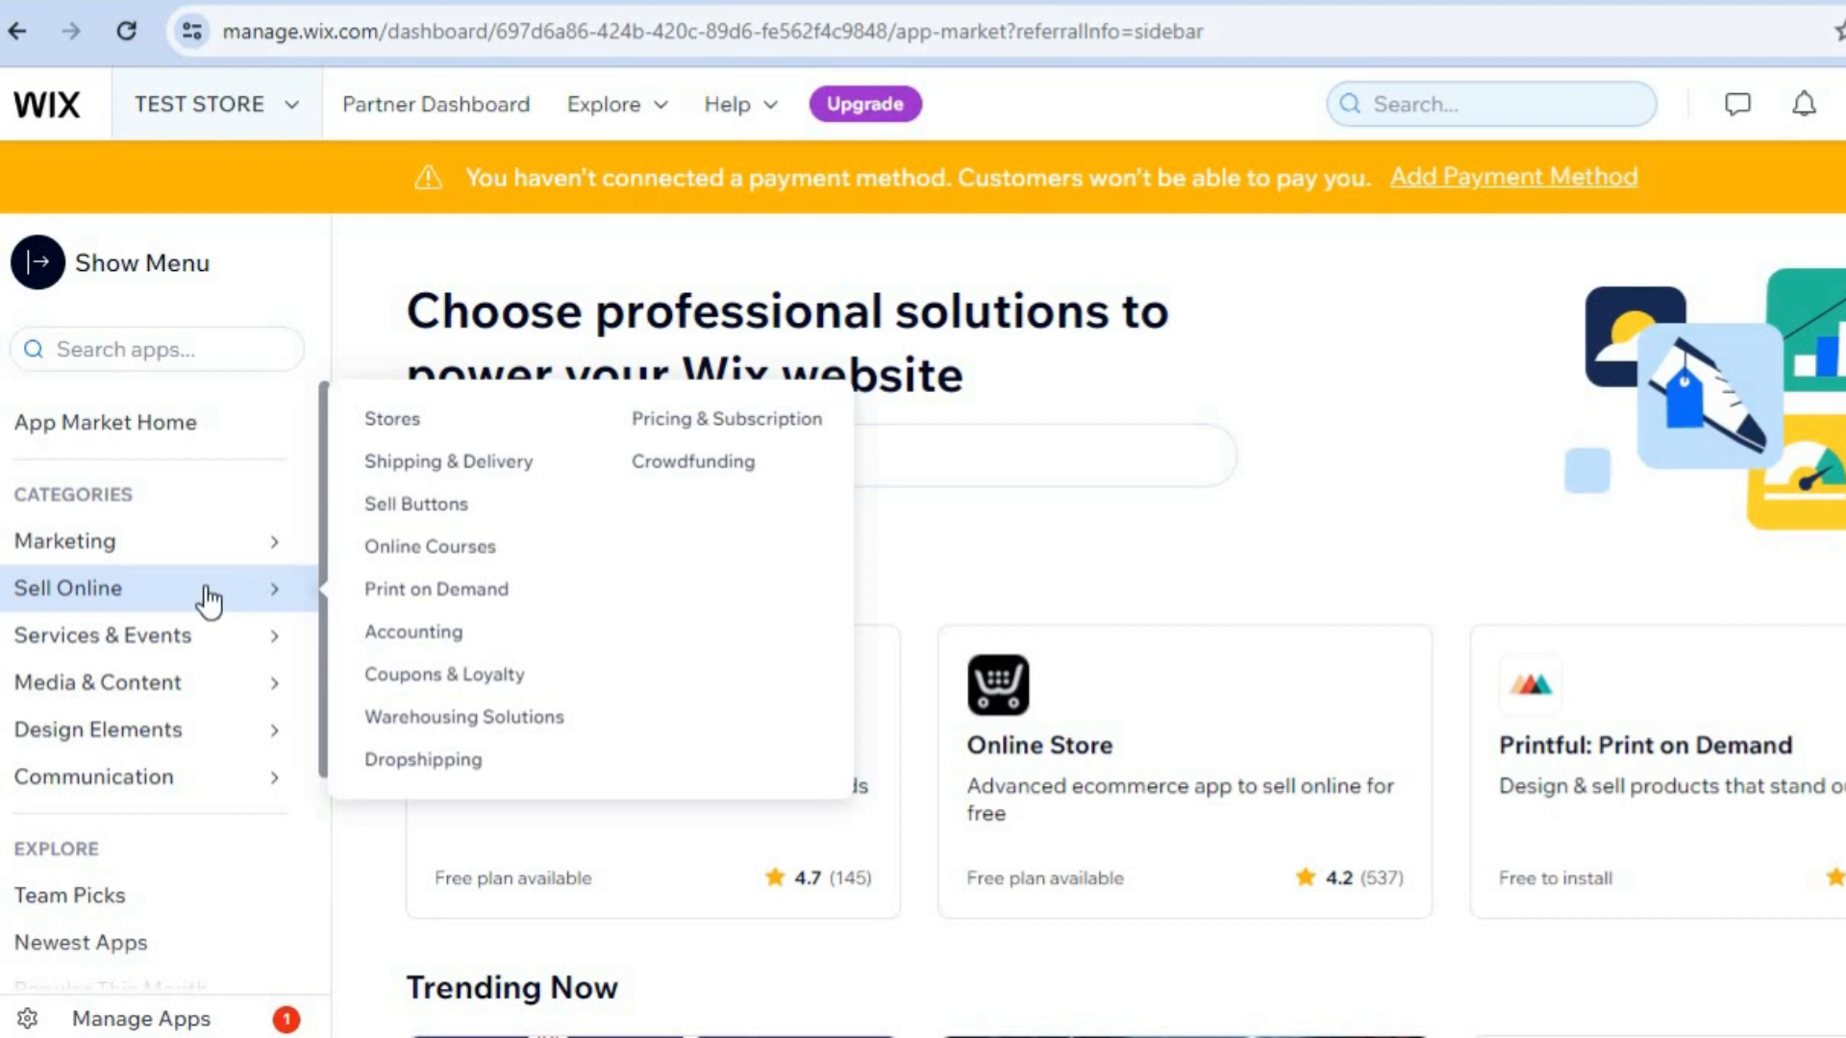
{"action": "left_click", "coordinate": [427, 761]}
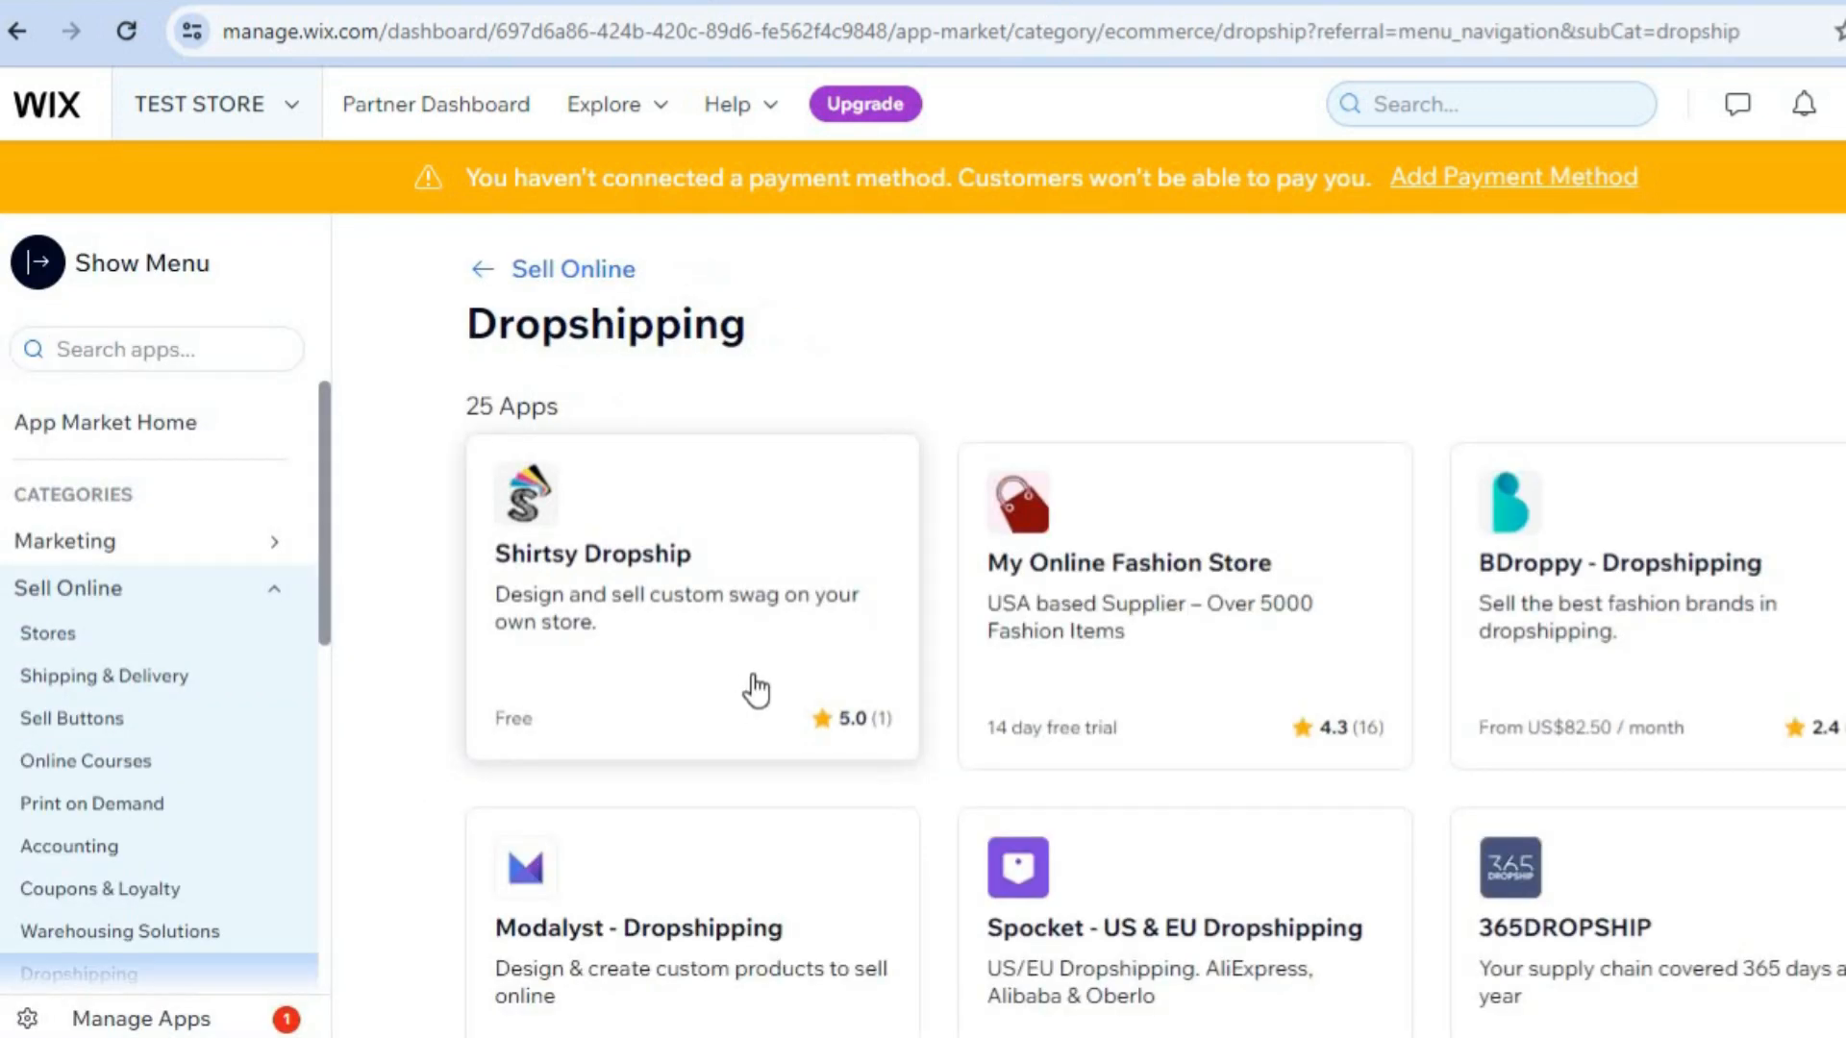
- Examine the dropshipping apps on offer, comparing their descriptions, pricing and ratings
{"action": "left_click_drag", "start_coordinate": [461, 397], "coordinate": [1427, 711]}
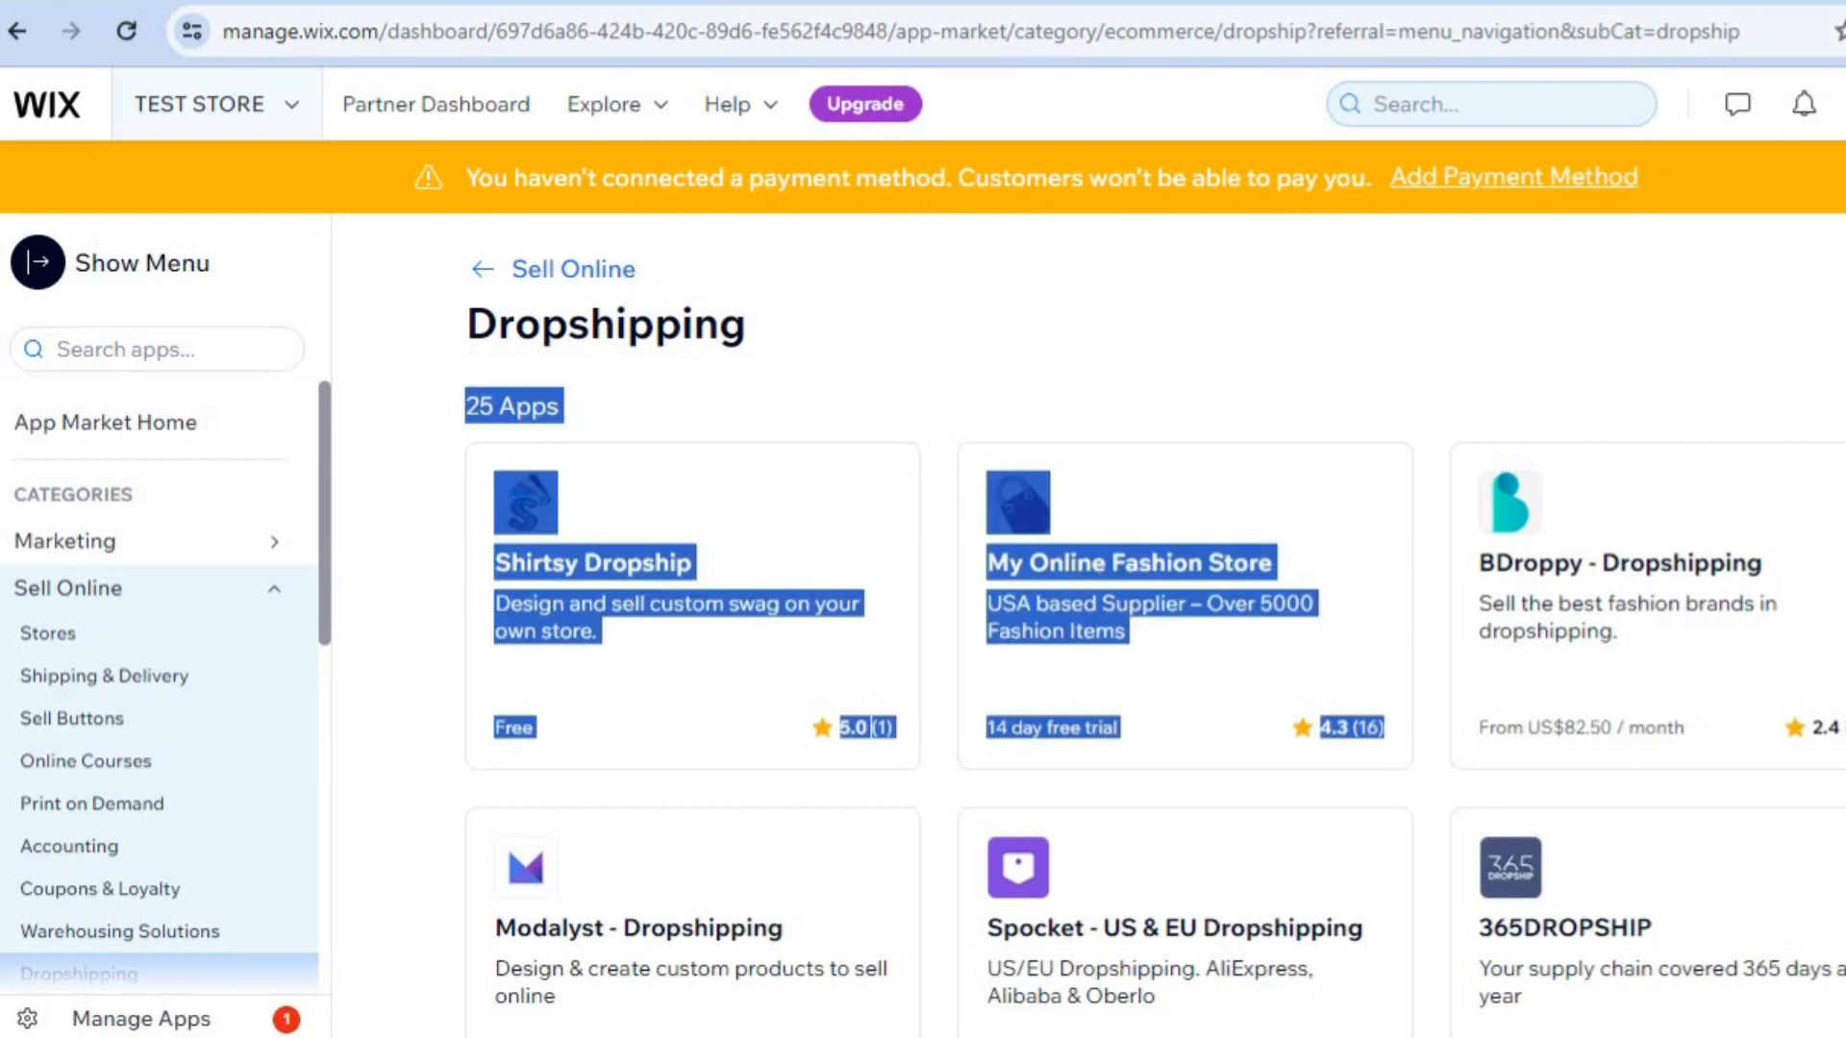
{"action": "left_click_drag", "start_coordinate": [1440, 558], "coordinate": [1589, 565]}
{"action": "left_click_drag", "start_coordinate": [462, 396], "coordinate": [943, 414]}
{"action": "left_click", "coordinate": [943, 413]}
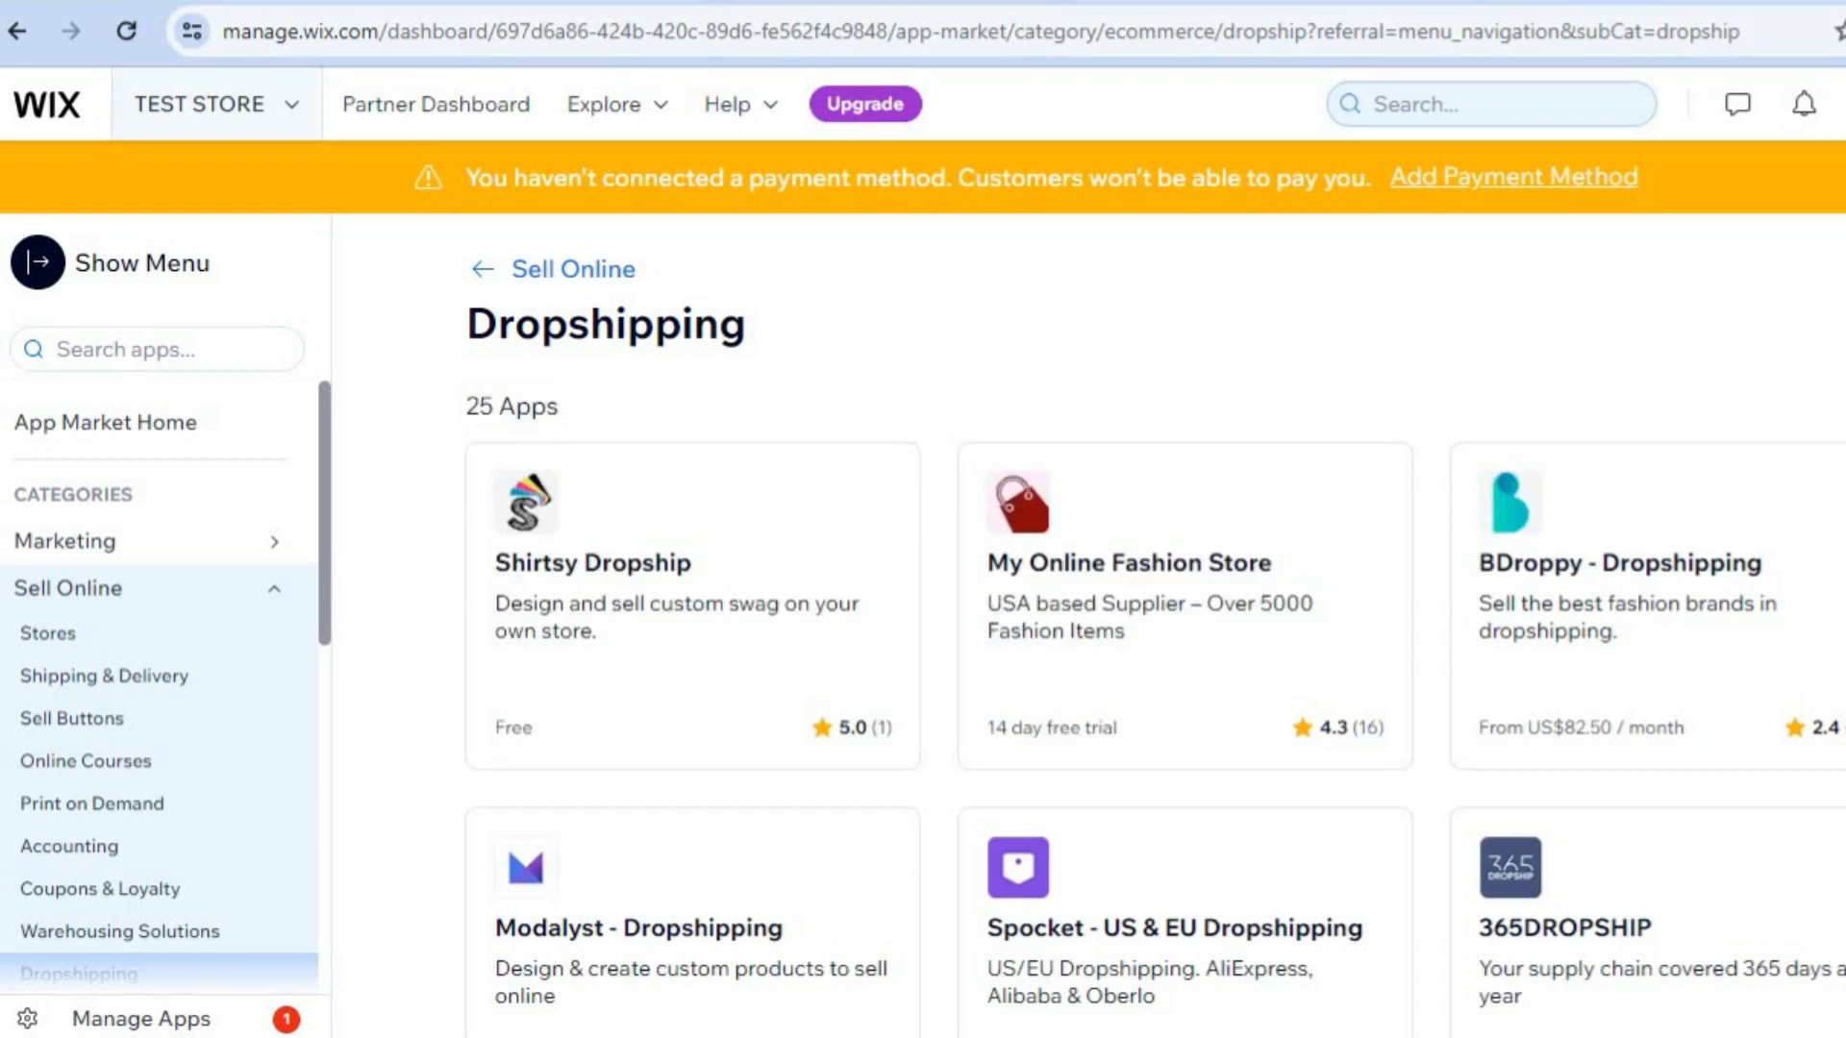
{"action": "scroll", "coordinate": [1154, 625], "scroll_direction": "down", "scroll_amount": 8}
{"action": "scroll", "coordinate": [1154, 625], "scroll_direction": "down", "scroll_amount": 3}
{"action": "scroll", "coordinate": [1154, 625], "scroll_direction": "down", "scroll_amount": 1}
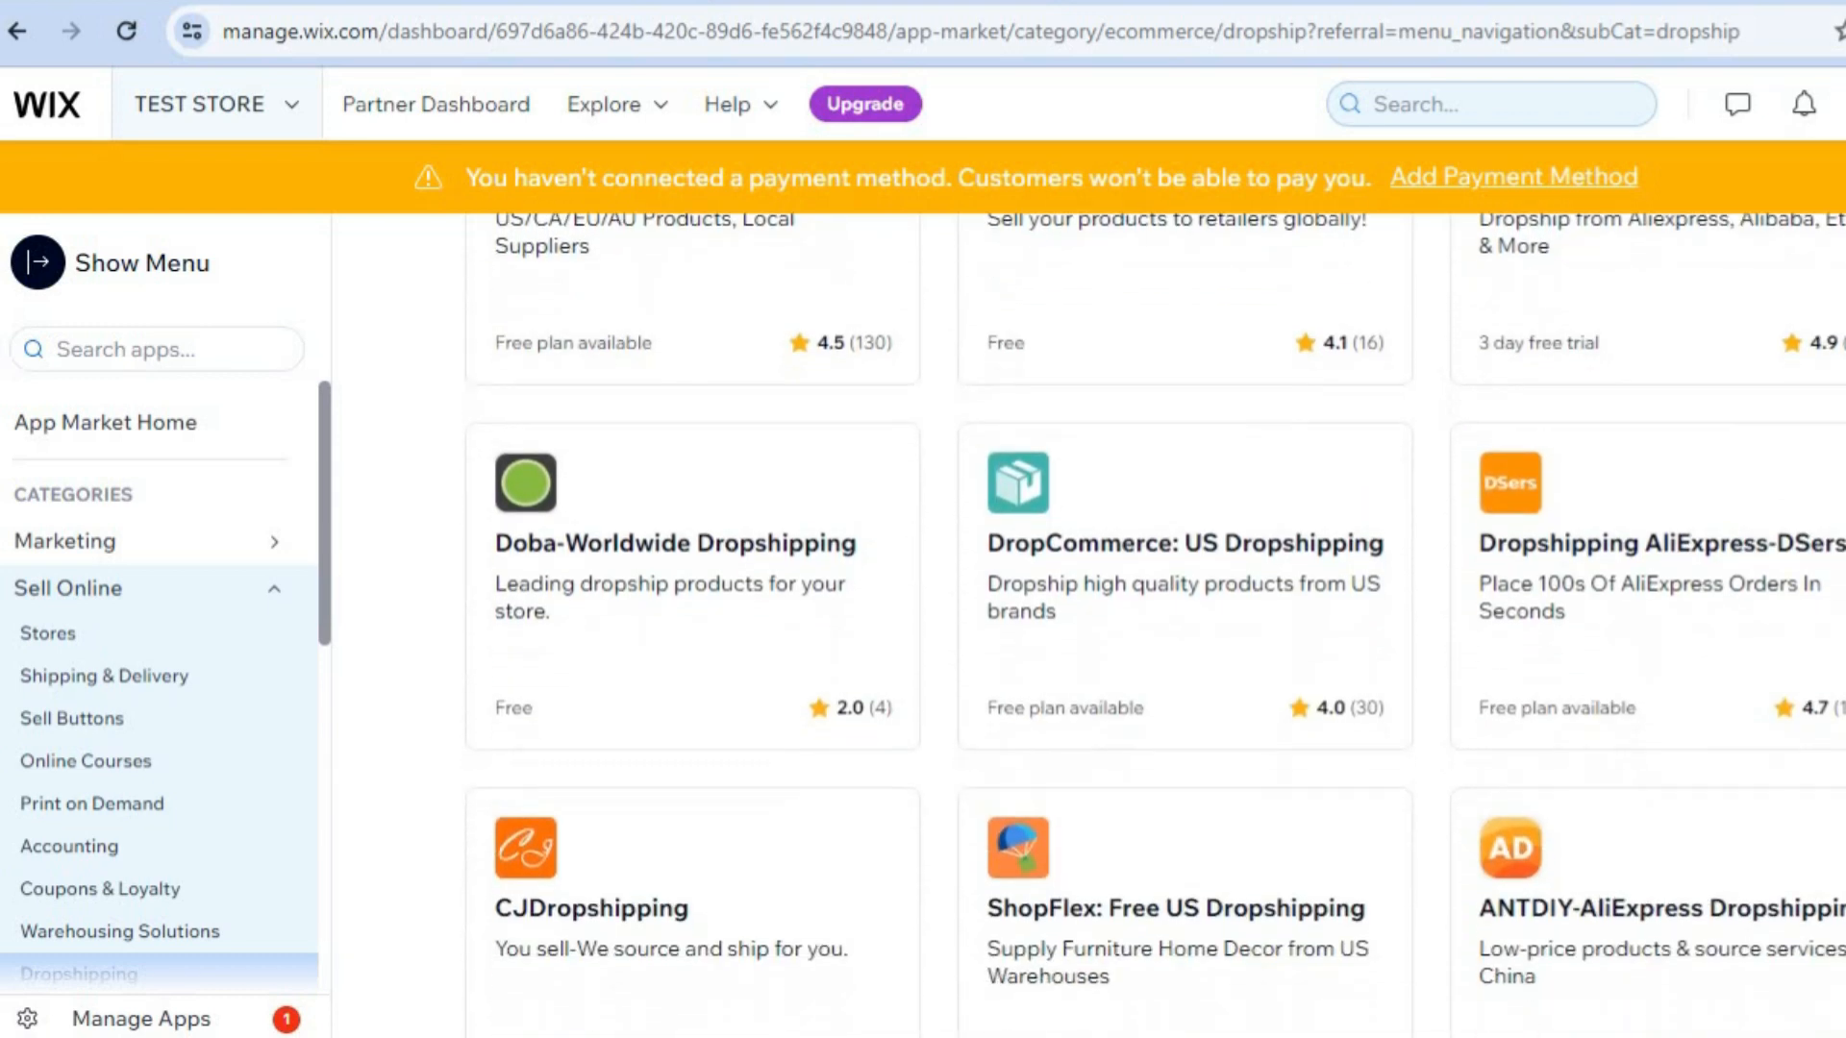
{"action": "double_click", "coordinate": [1522, 598]}
{"action": "left_click", "coordinate": [1522, 598]}
{"action": "scroll", "coordinate": [1154, 625], "scroll_direction": "down", "scroll_amount": 2}
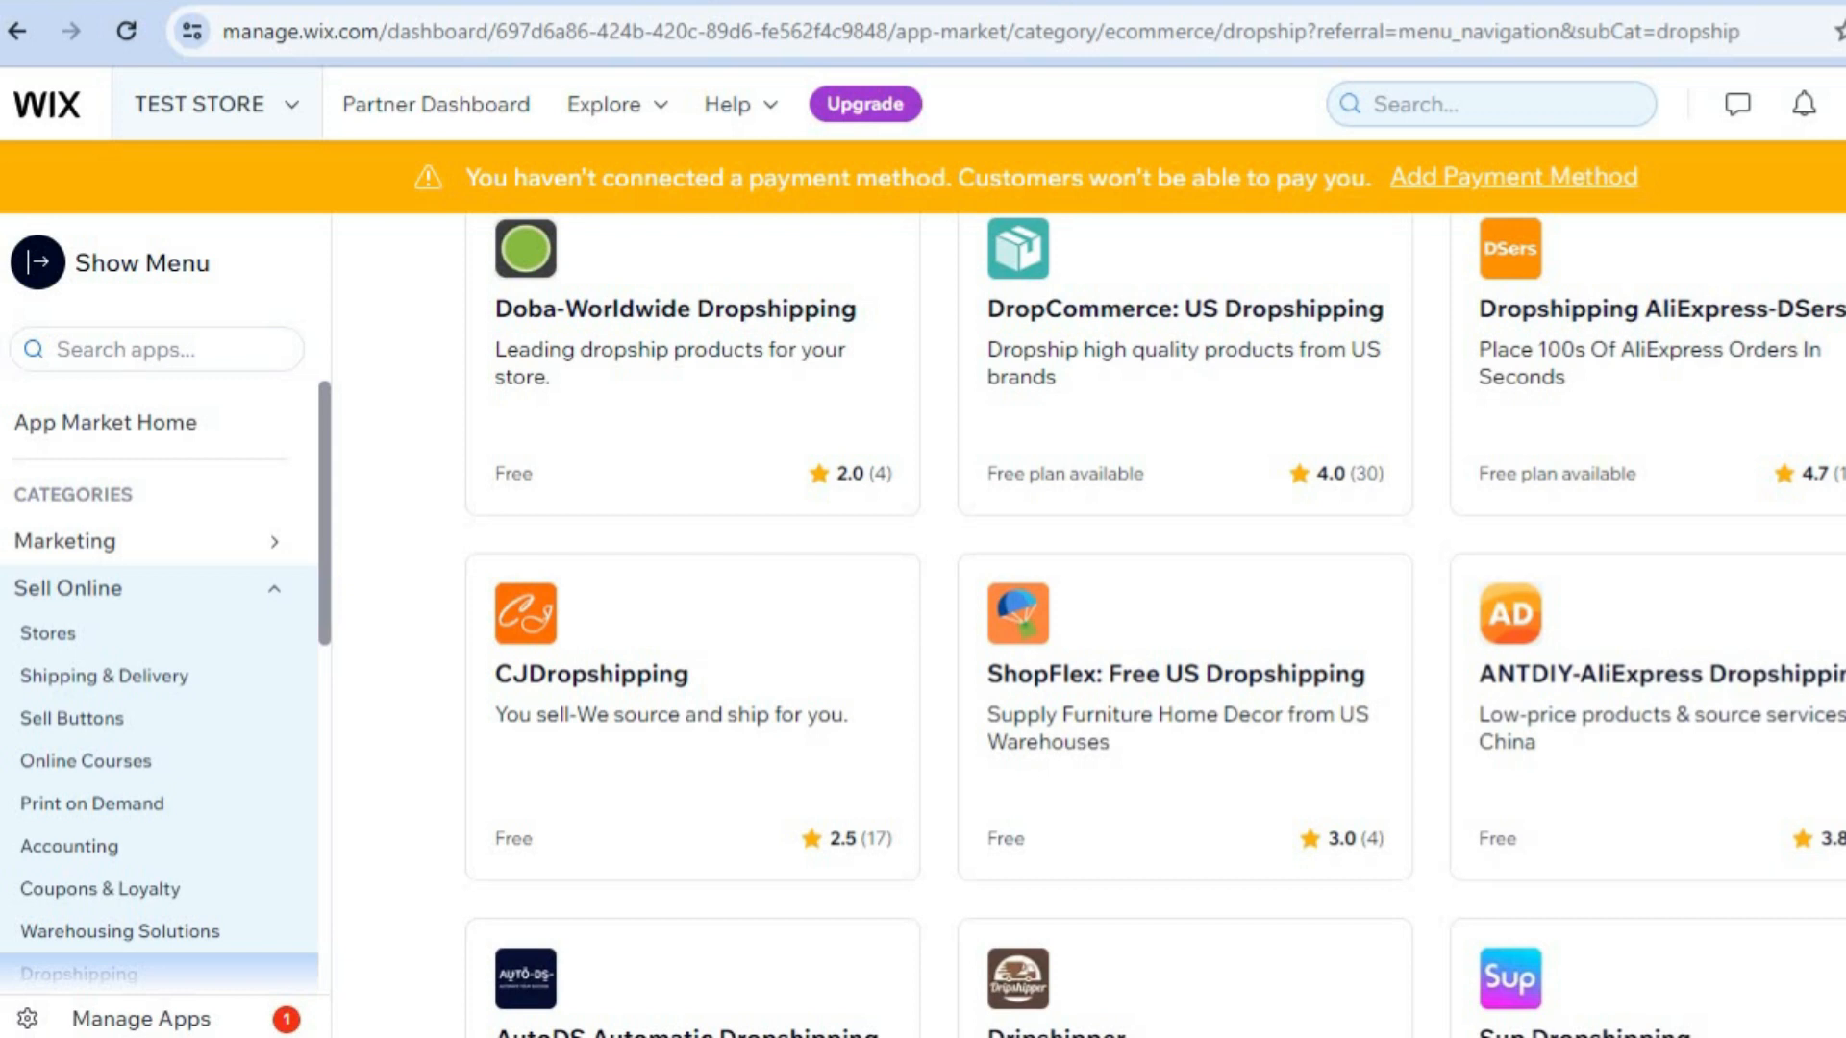
{"action": "left_click_drag", "start_coordinate": [1837, 567], "coordinate": [1837, 616]}
{"action": "left_click_drag", "start_coordinate": [1510, 613], "coordinate": [1510, 522]}
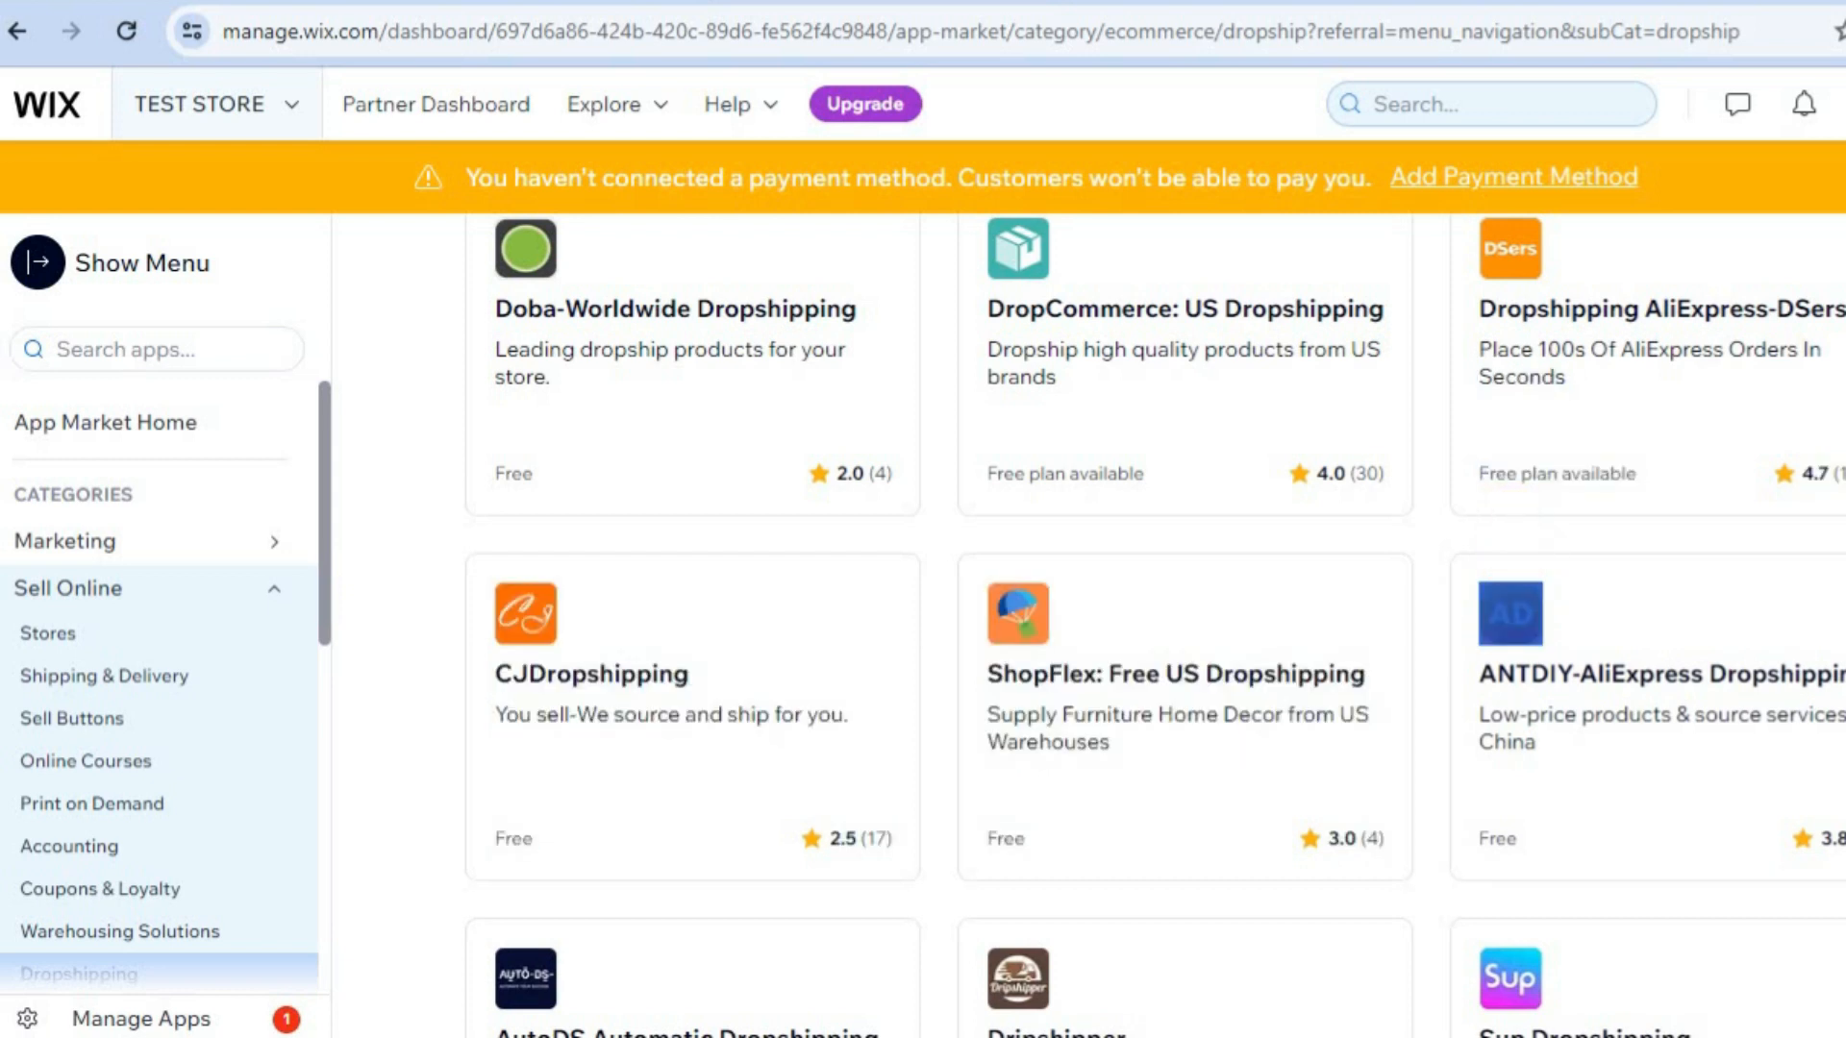
{"action": "scroll", "coordinate": [1221, 392], "scroll_direction": "up", "scroll_amount": 12}
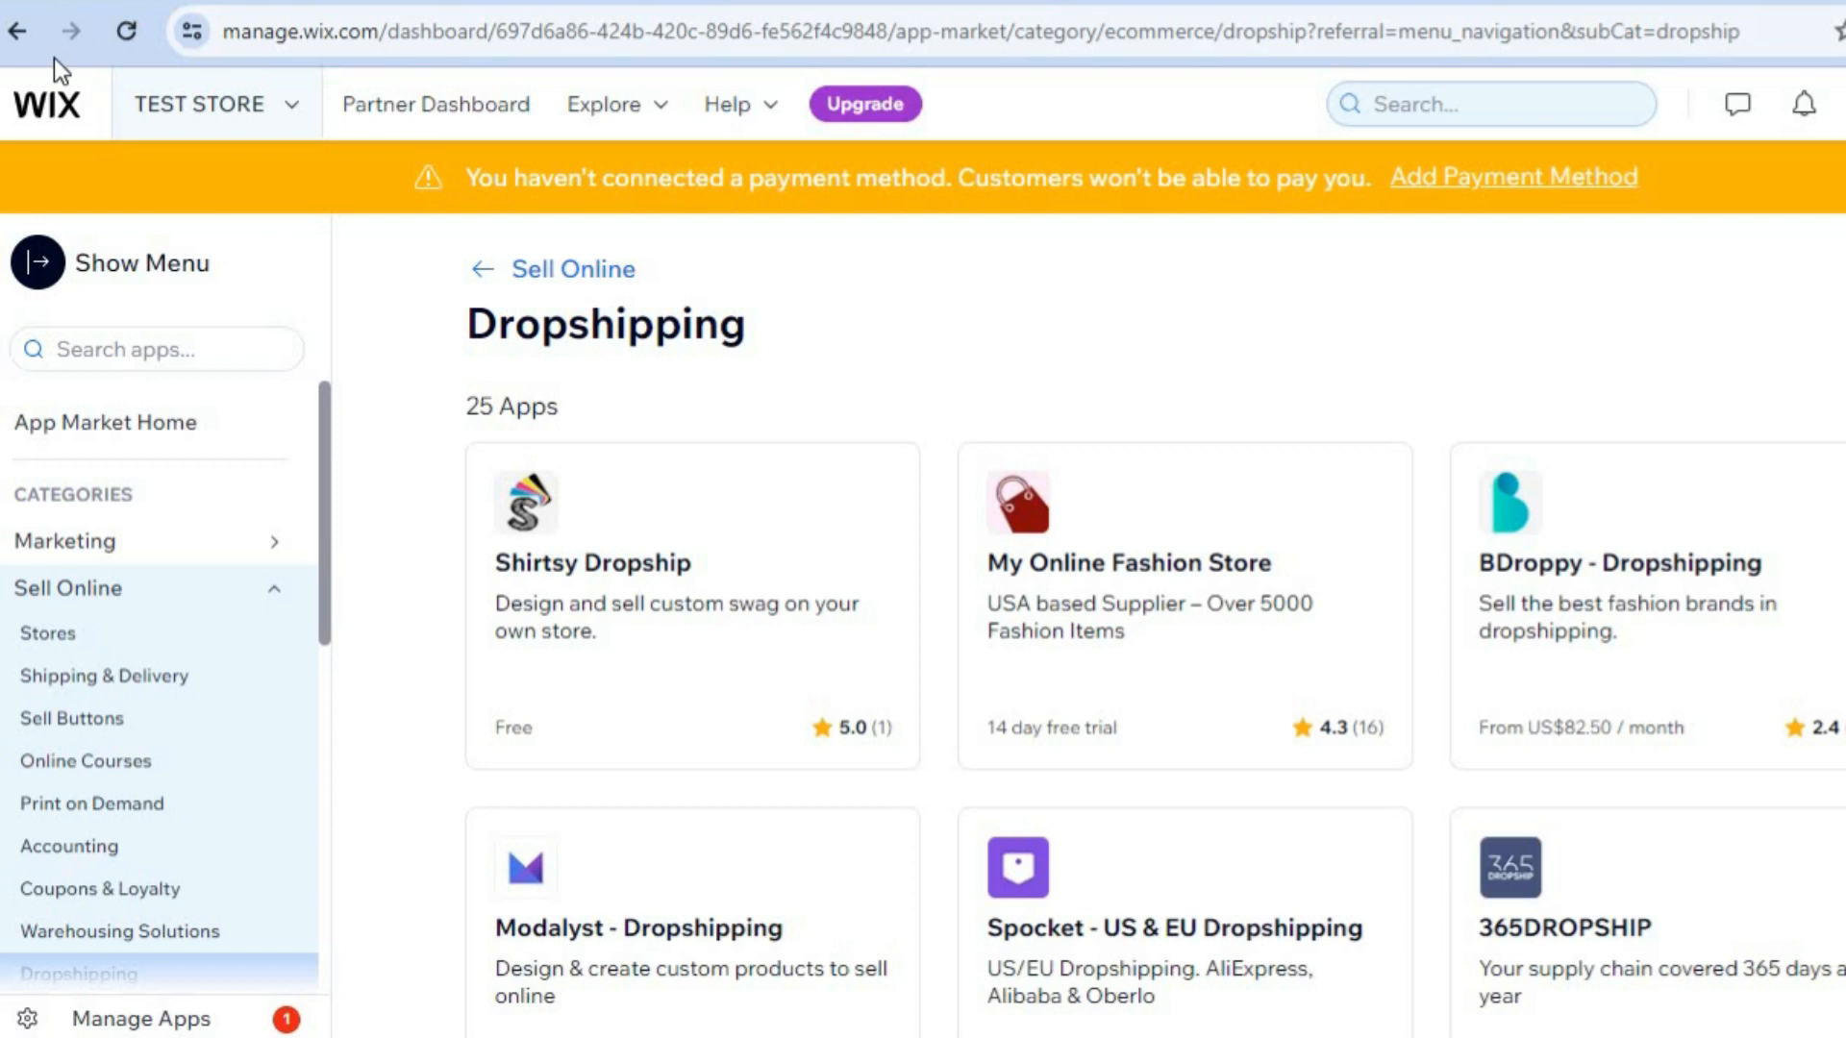
- Leave the App Market and open the store's Setup page
{"action": "left_click", "coordinate": [18, 43]}
{"action": "left_click", "coordinate": [18, 43]}
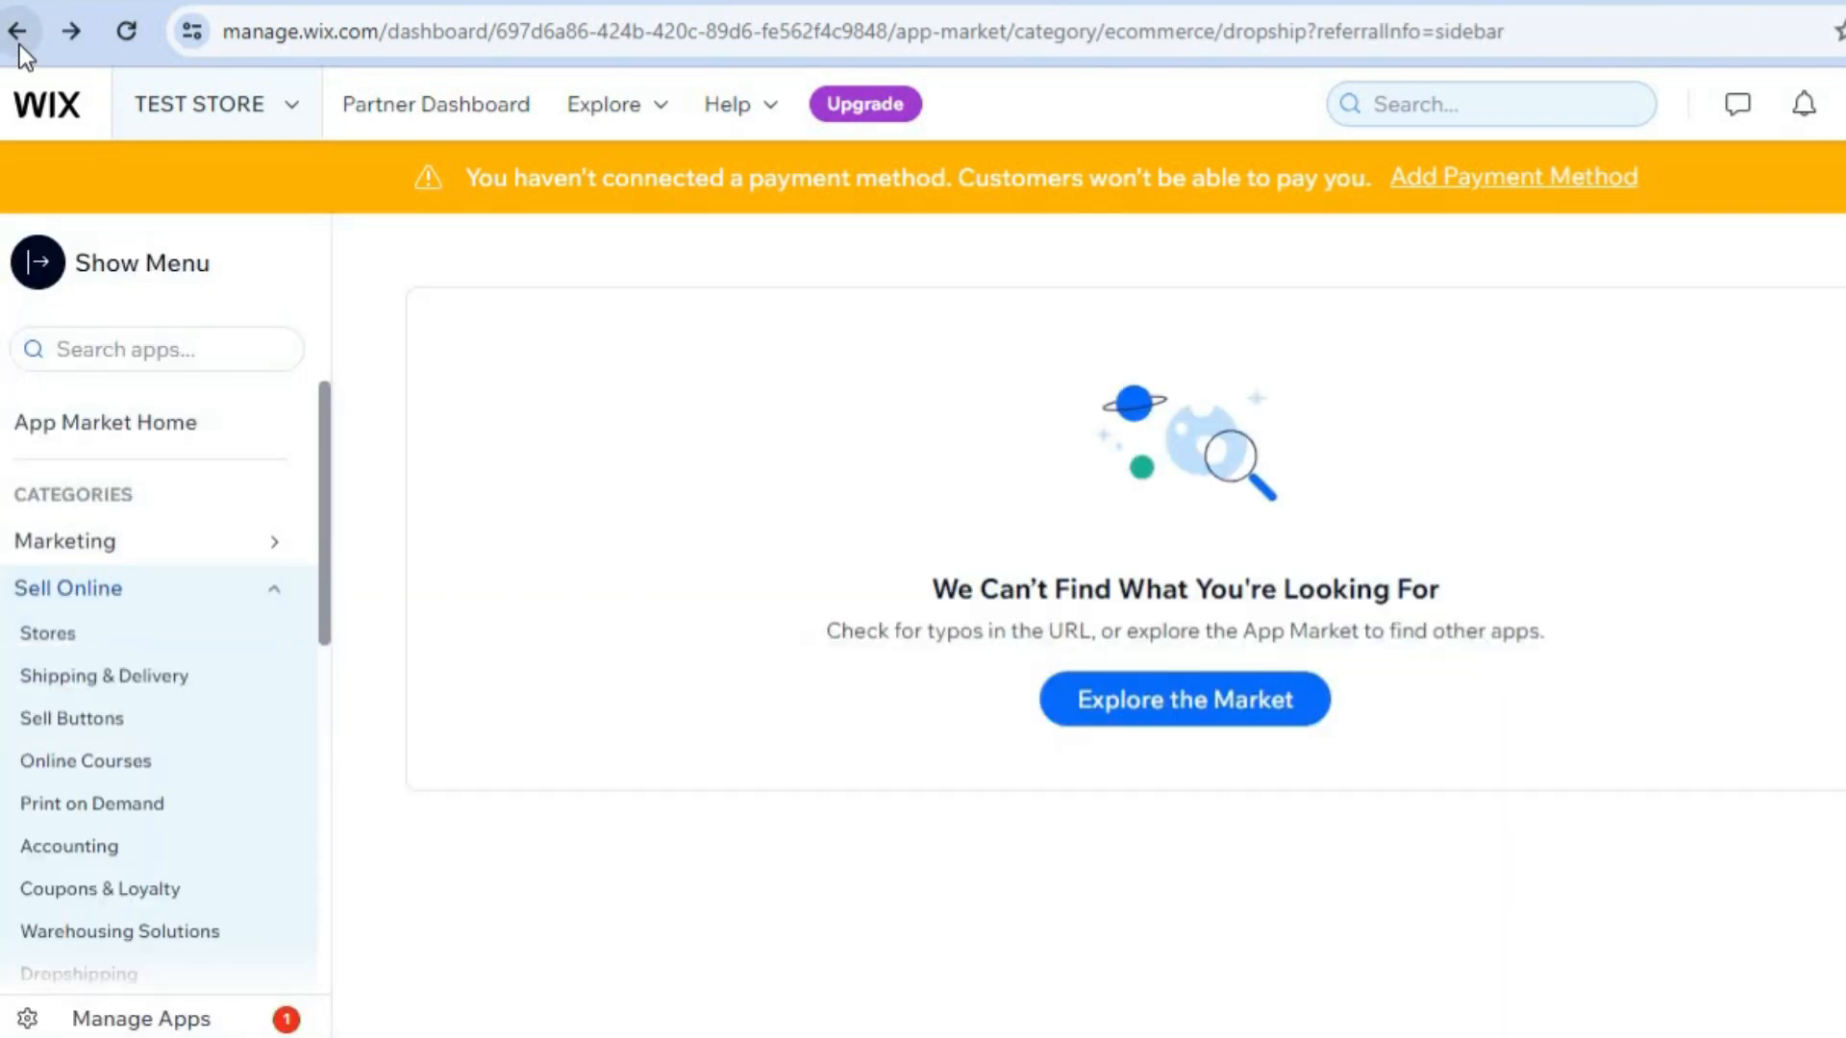
{"action": "left_click", "coordinate": [18, 43]}
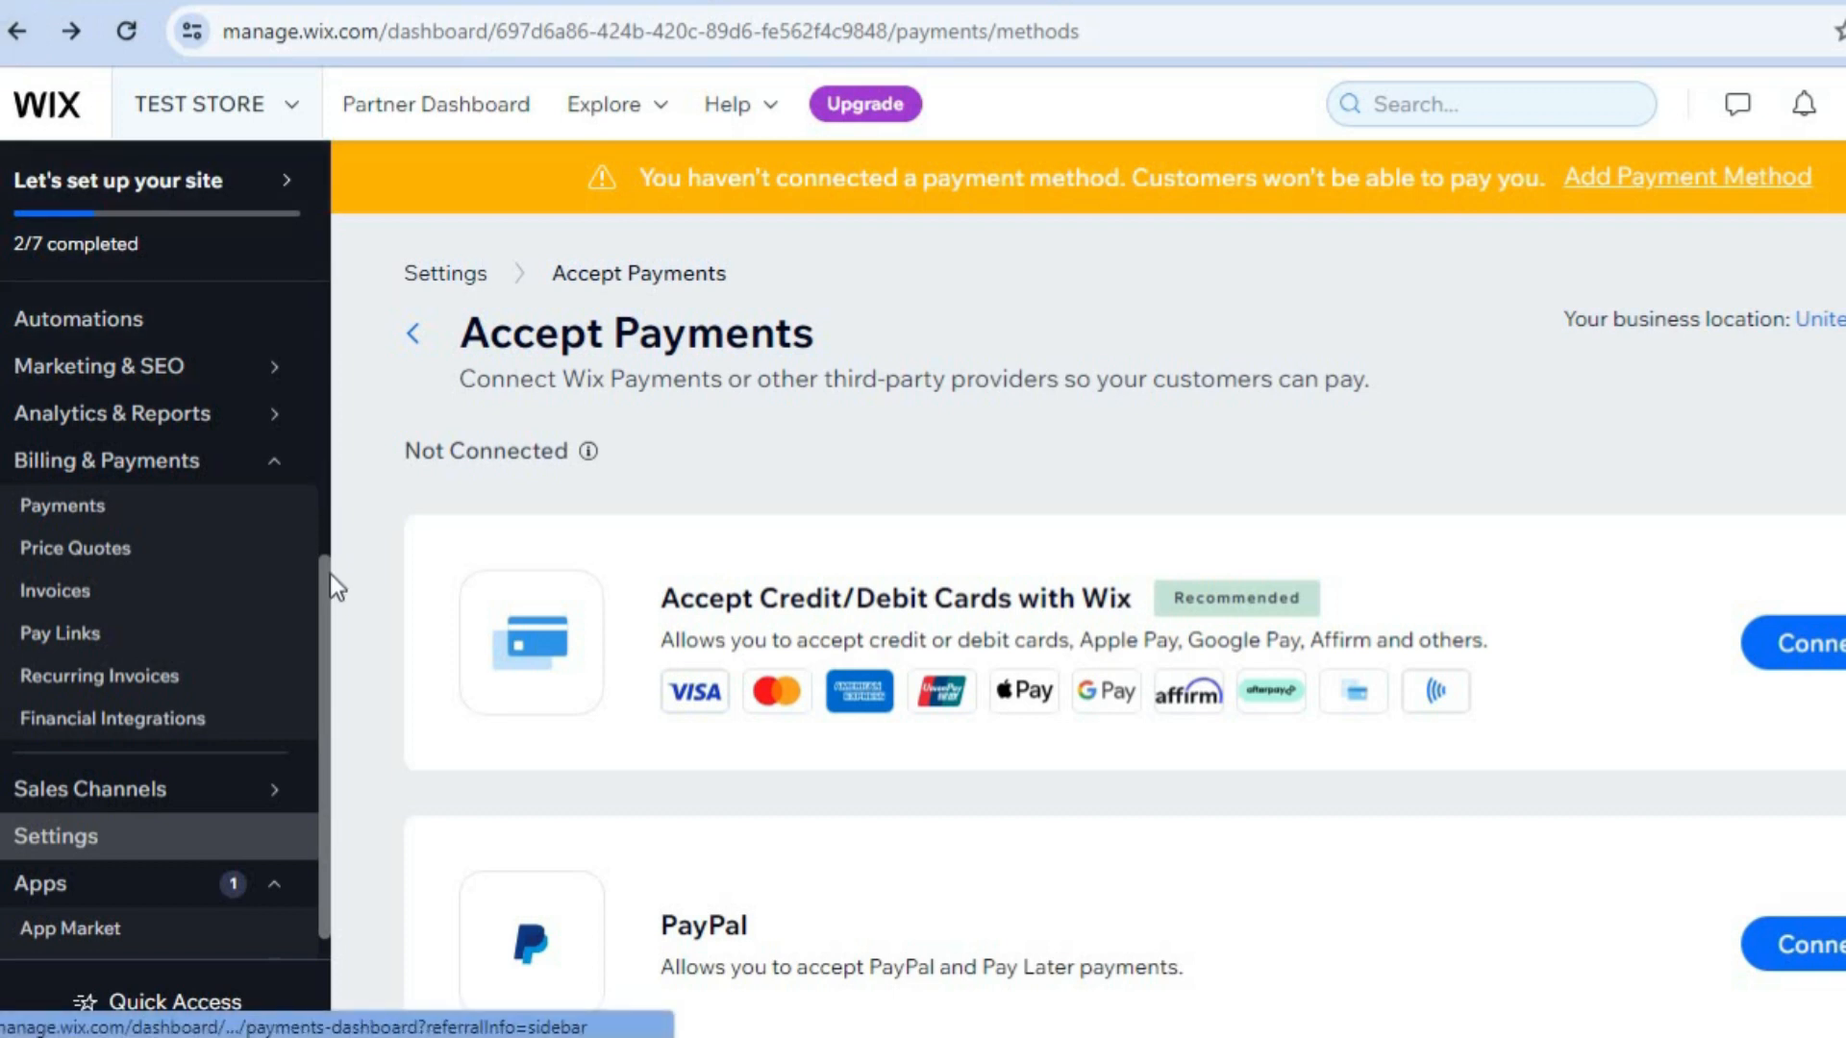
{"action": "left_click_drag", "start_coordinate": [329, 591], "coordinate": [329, 289]}
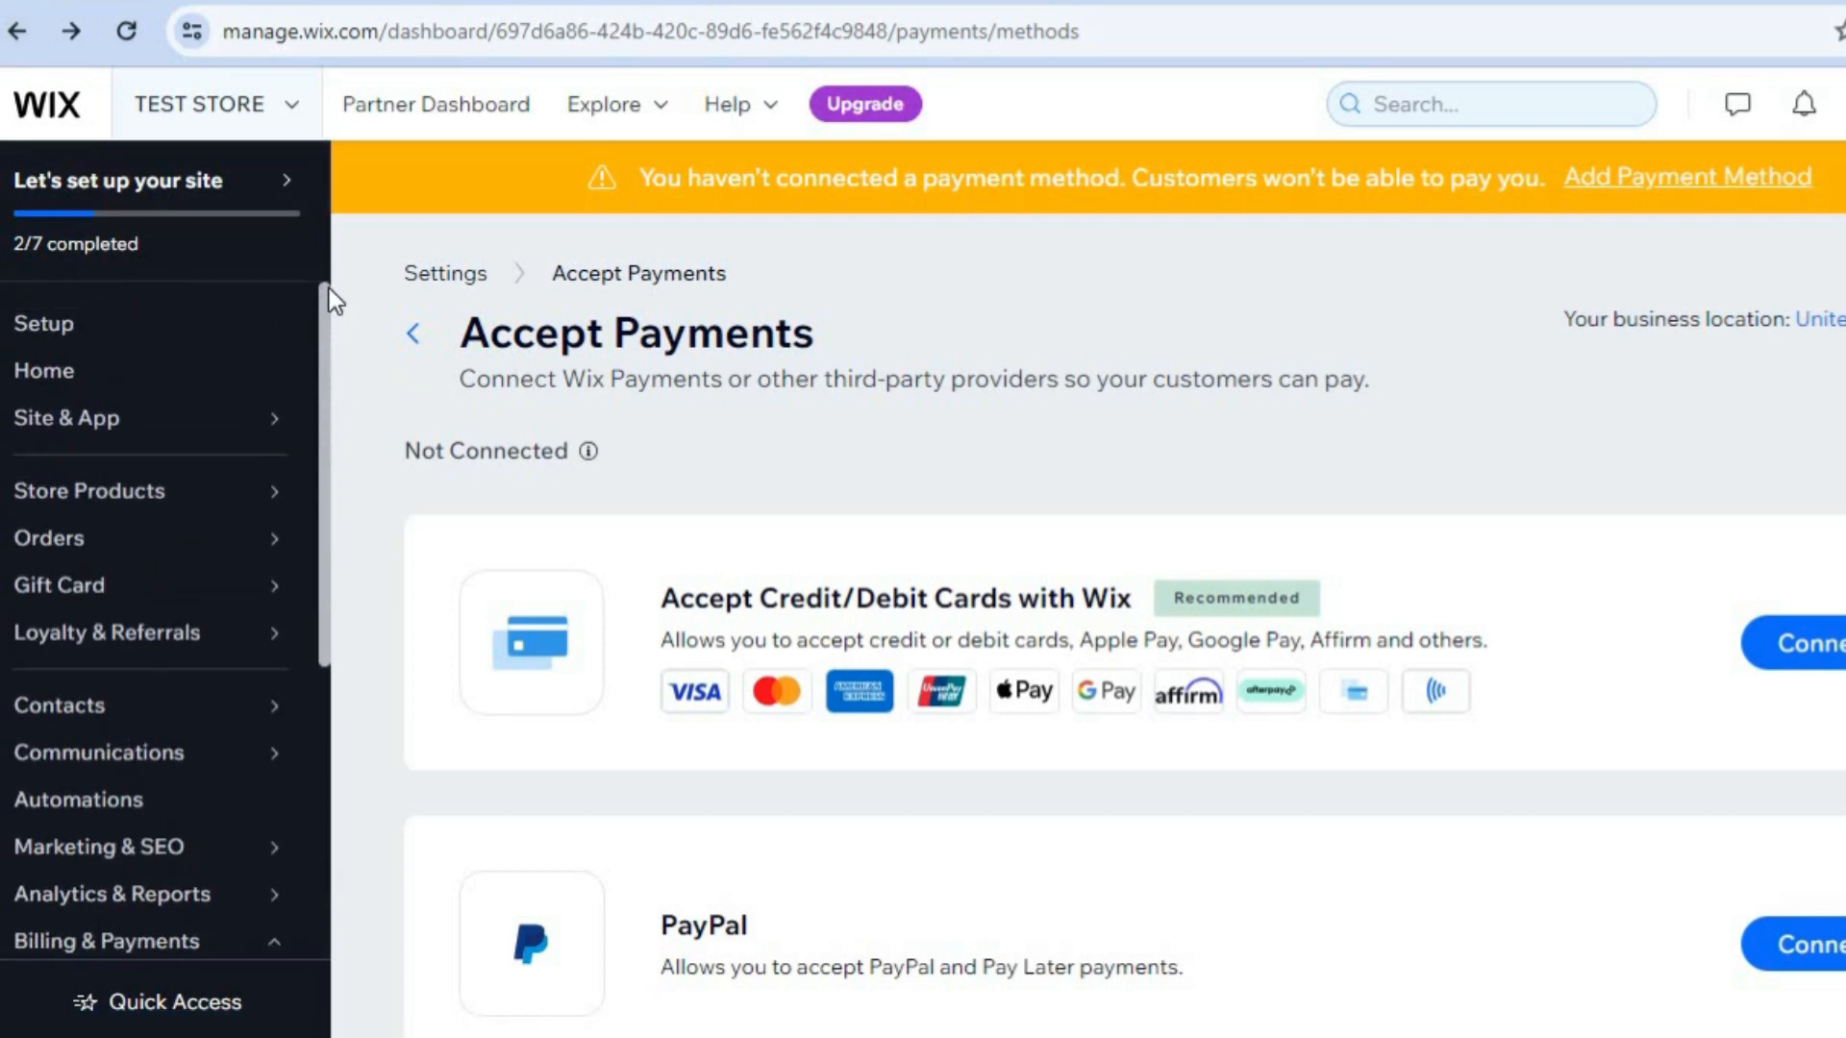
{"action": "left_click", "coordinate": [174, 332]}
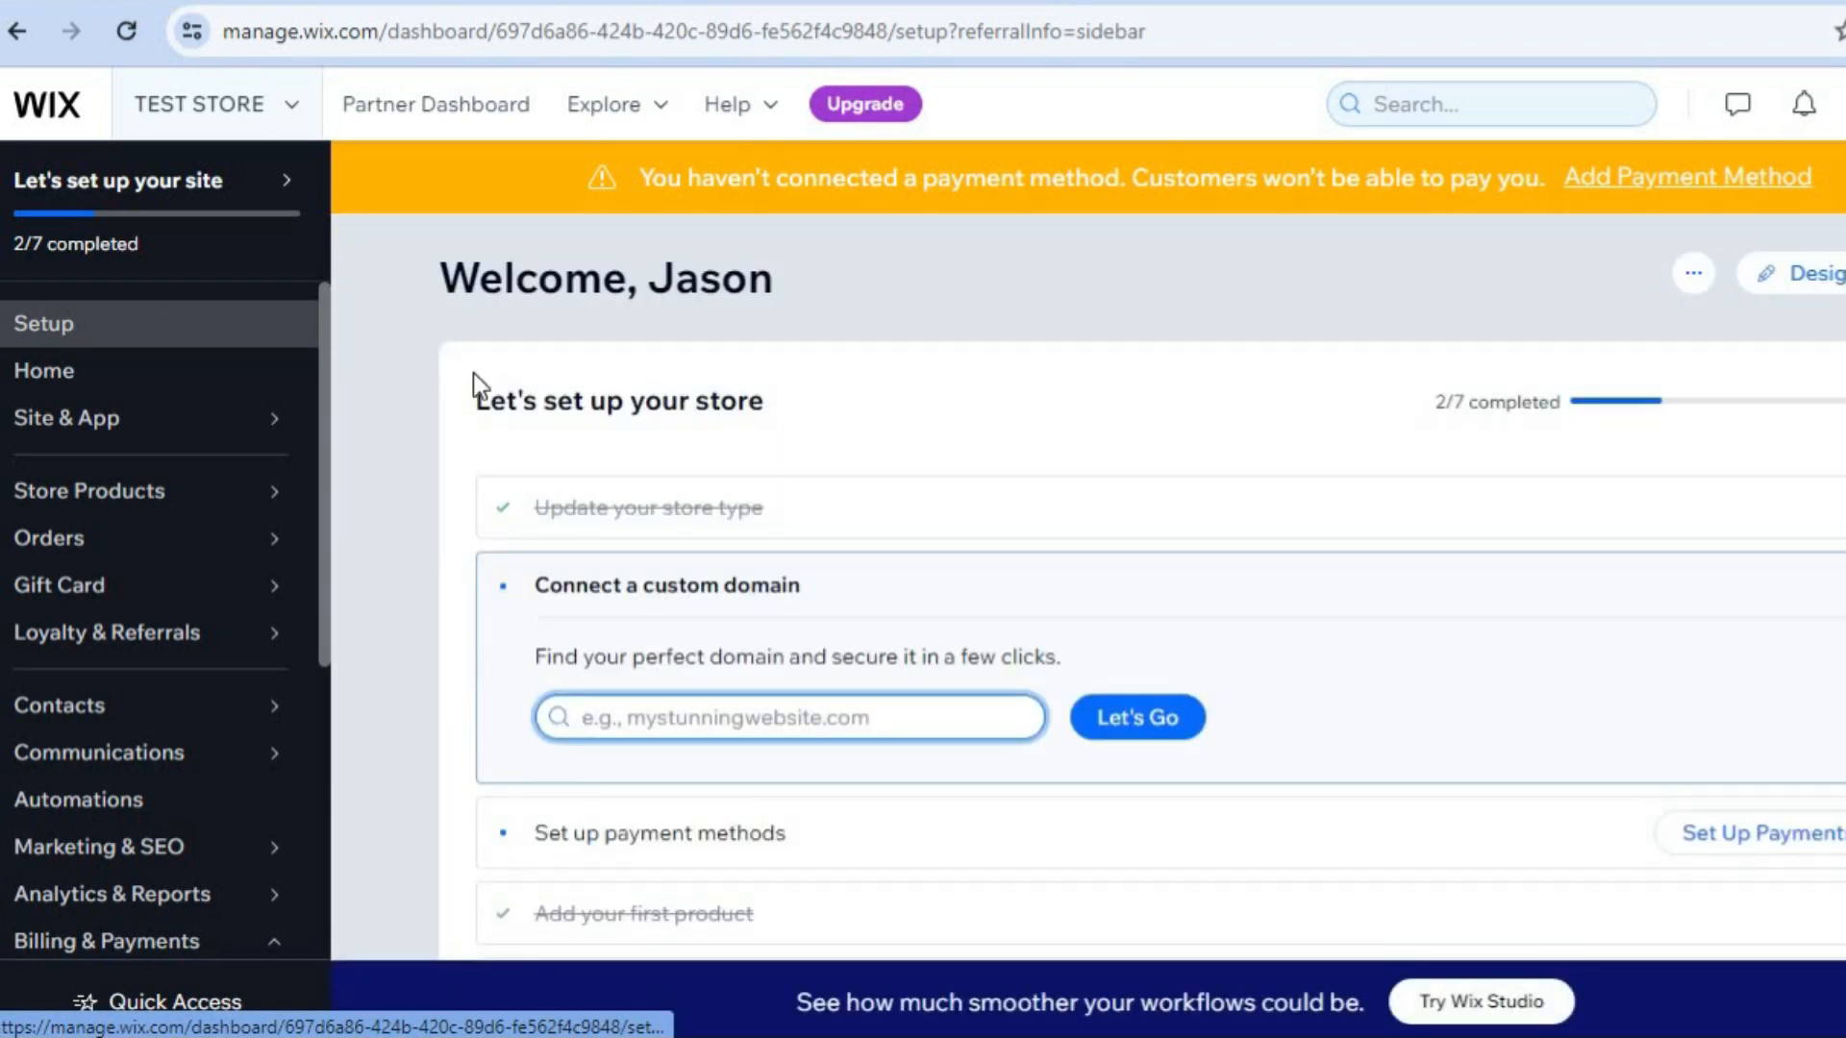
- Choose to design the site from a template, browse the online store templates and open T-Shirt Store in the editor
{"action": "left_click", "coordinate": [1806, 279]}
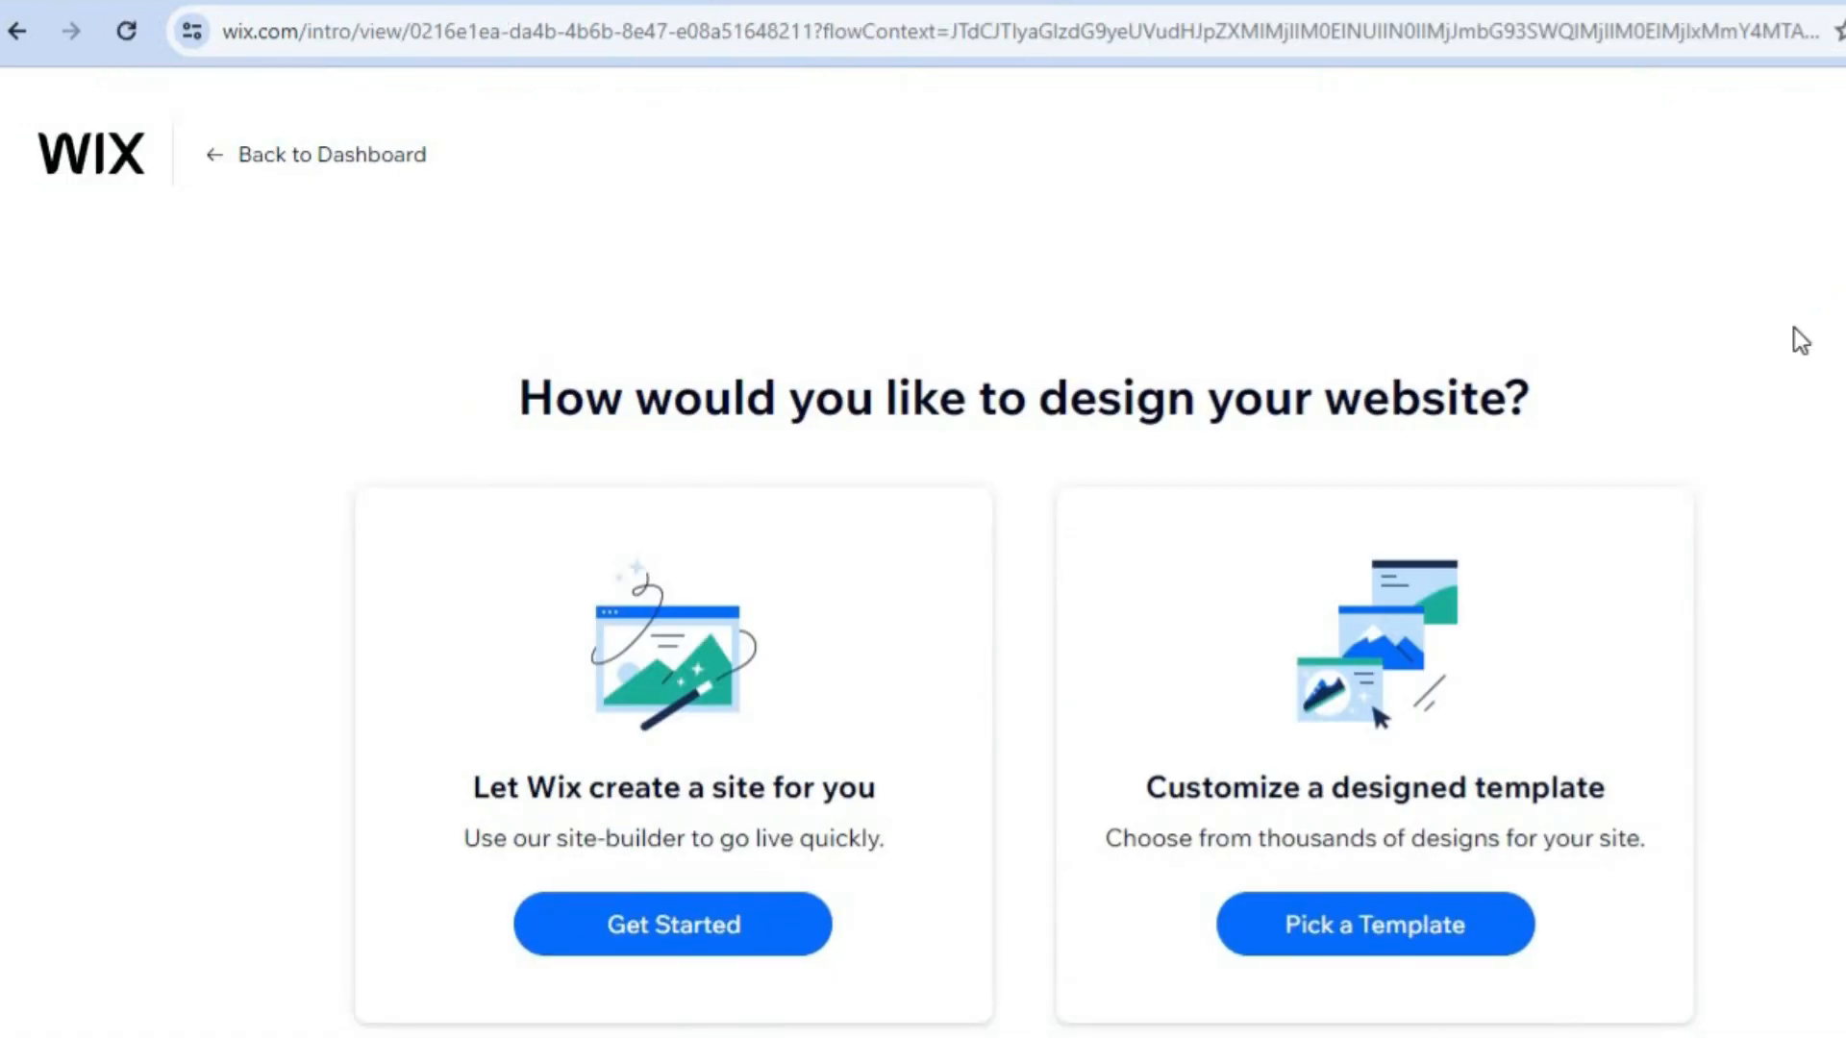
{"action": "left_click", "coordinate": [1375, 923]}
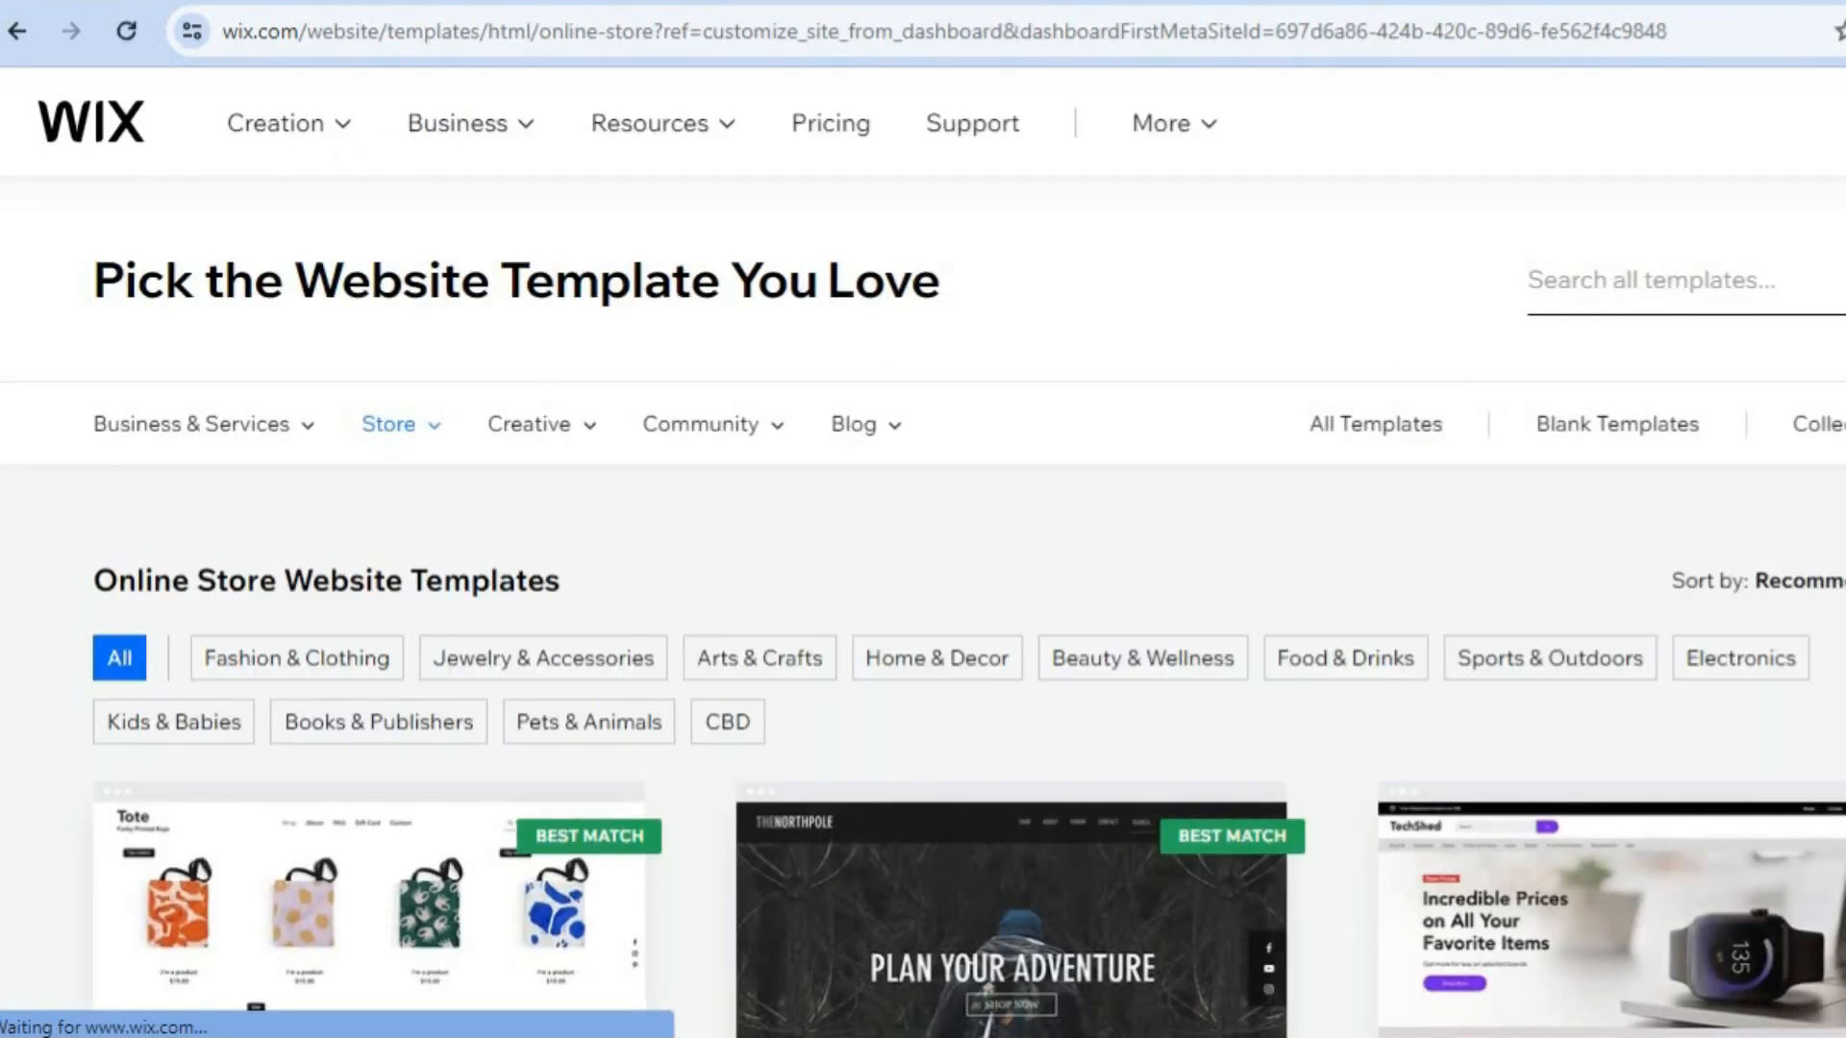
{"action": "scroll", "coordinate": [923, 553], "scroll_direction": "down", "scroll_amount": 3}
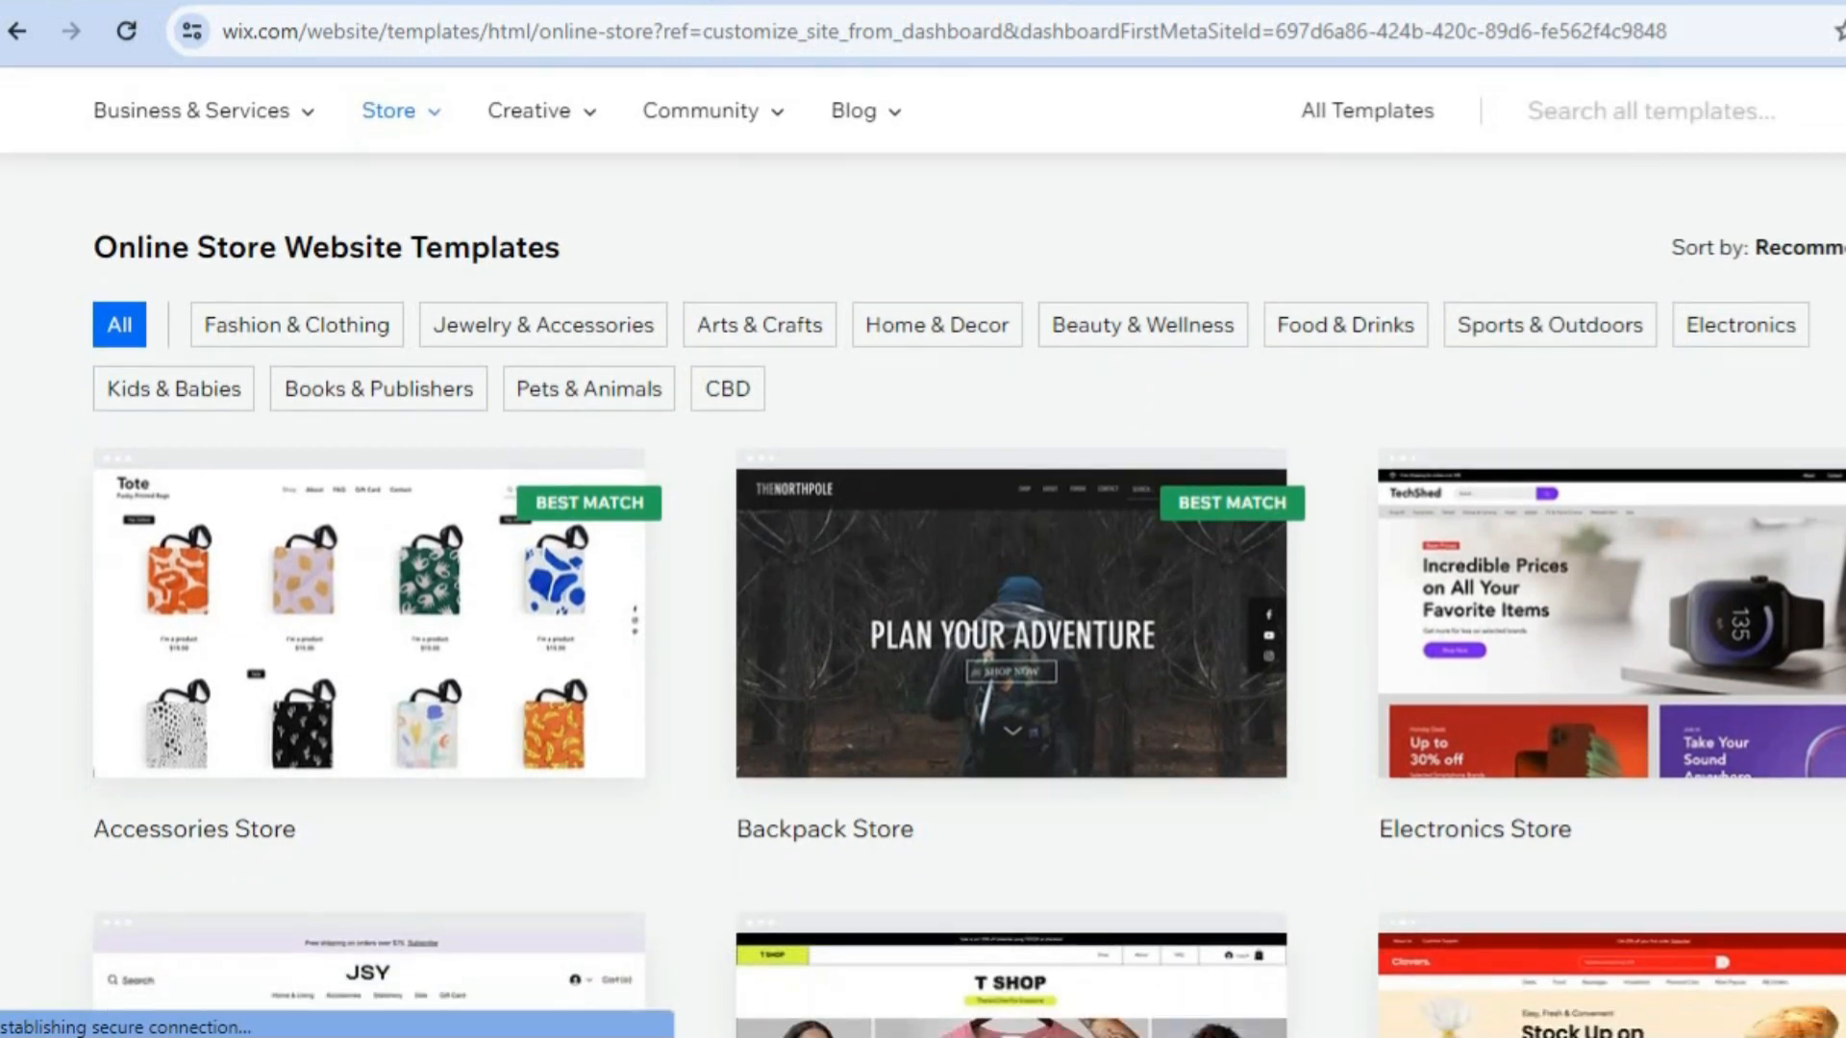
{"action": "scroll", "coordinate": [923, 553], "scroll_direction": "down", "scroll_amount": 4}
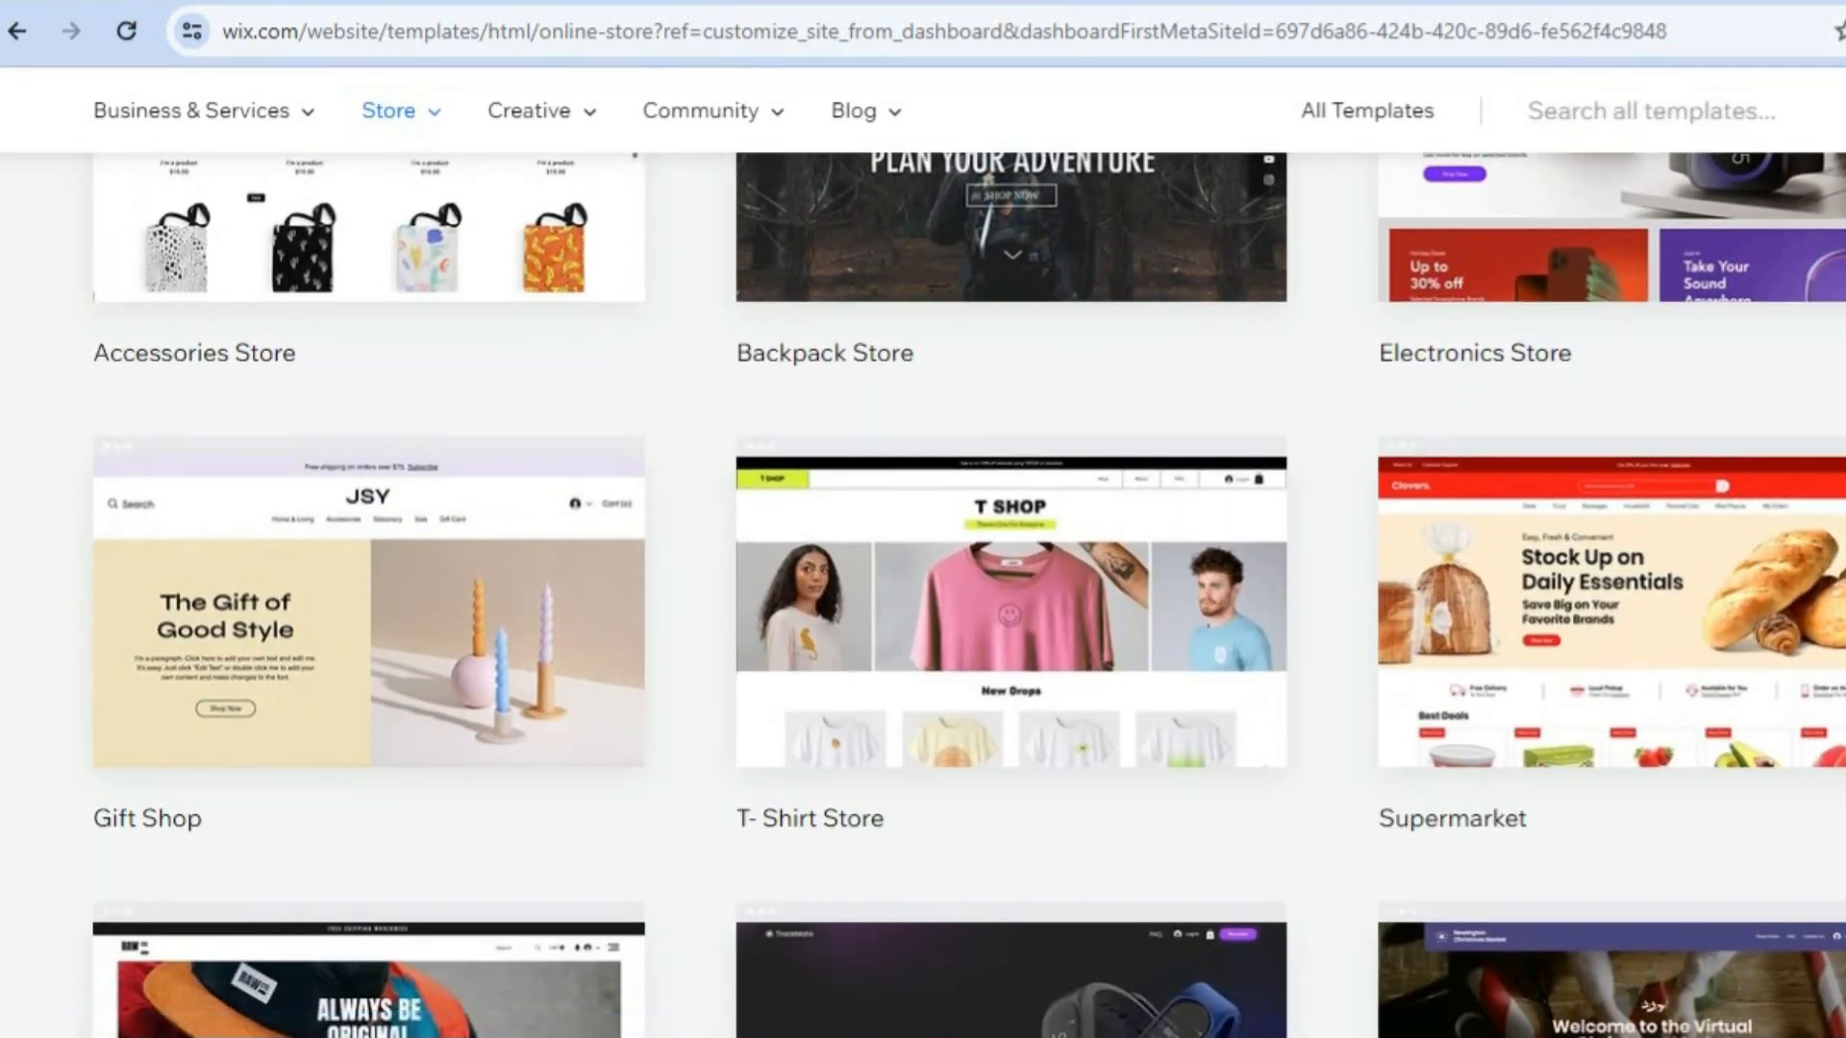
{"action": "scroll", "coordinate": [923, 552], "scroll_direction": "down", "scroll_amount": 3}
{"action": "scroll", "coordinate": [923, 594], "scroll_direction": "down", "scroll_amount": 1}
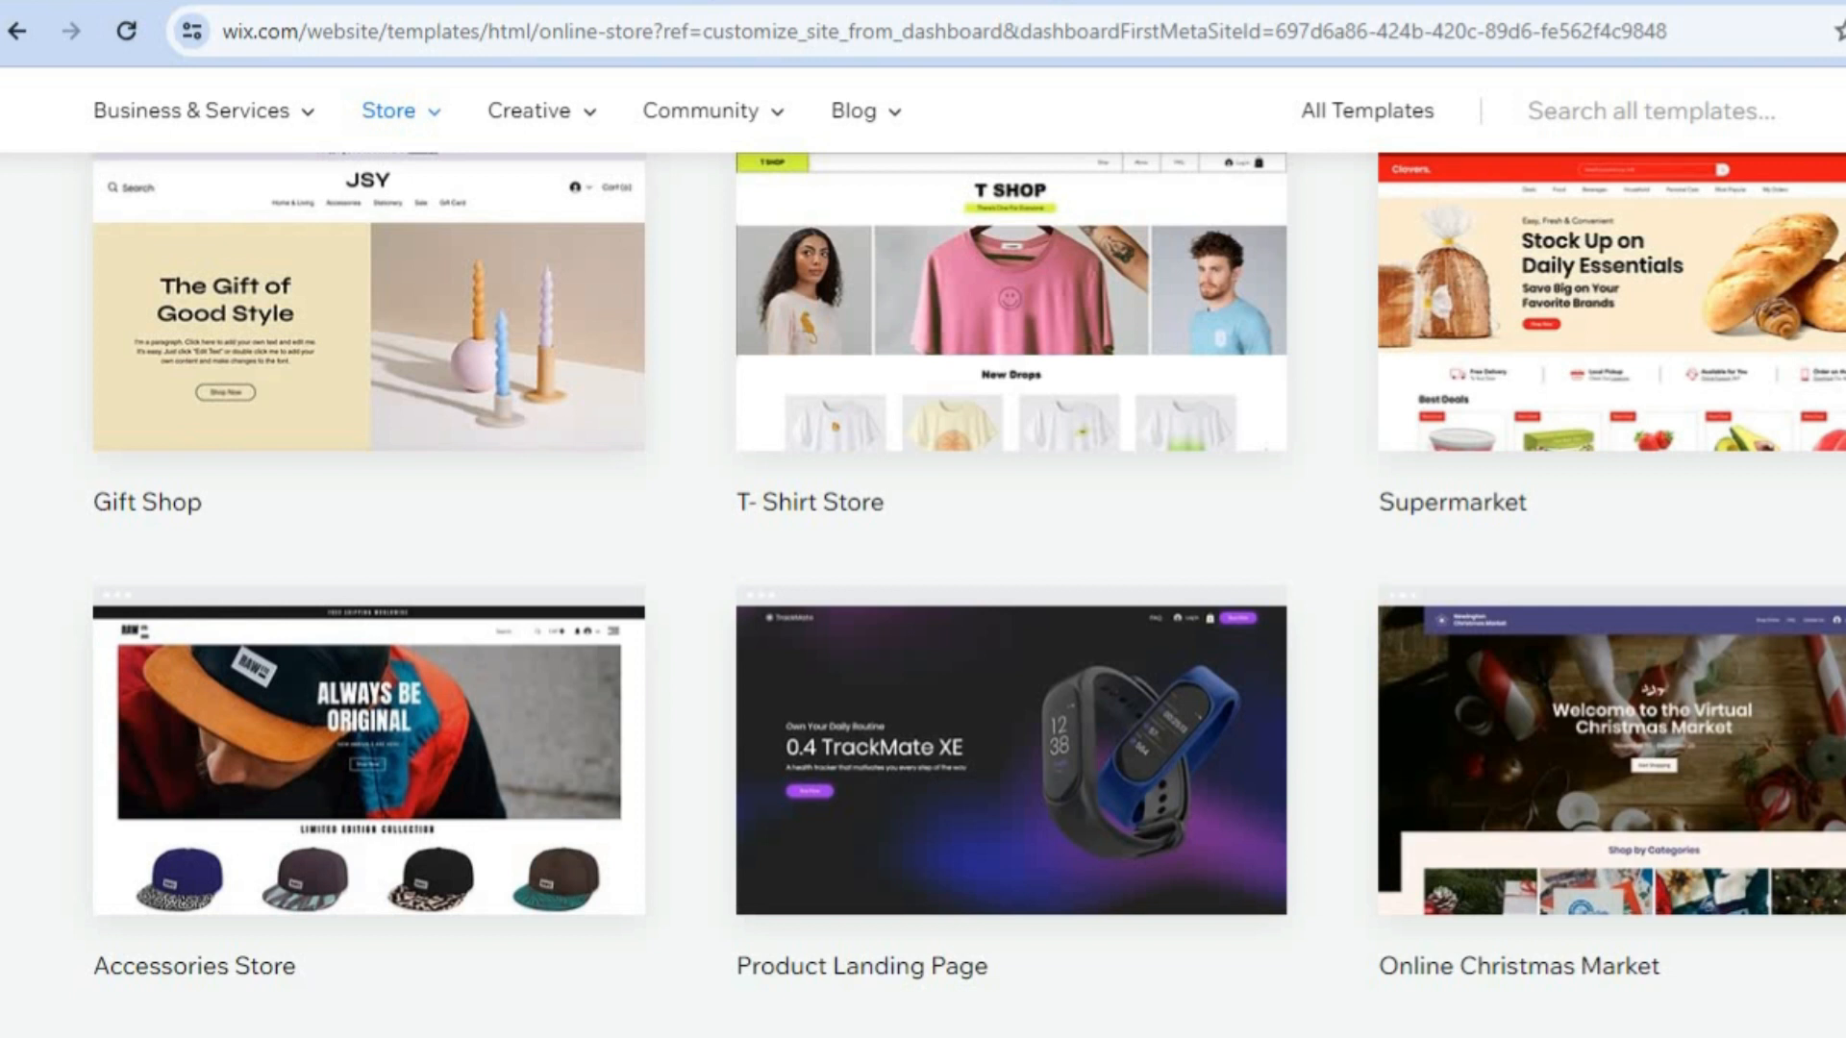
{"action": "scroll", "coordinate": [969, 594], "scroll_direction": "down", "scroll_amount": 5}
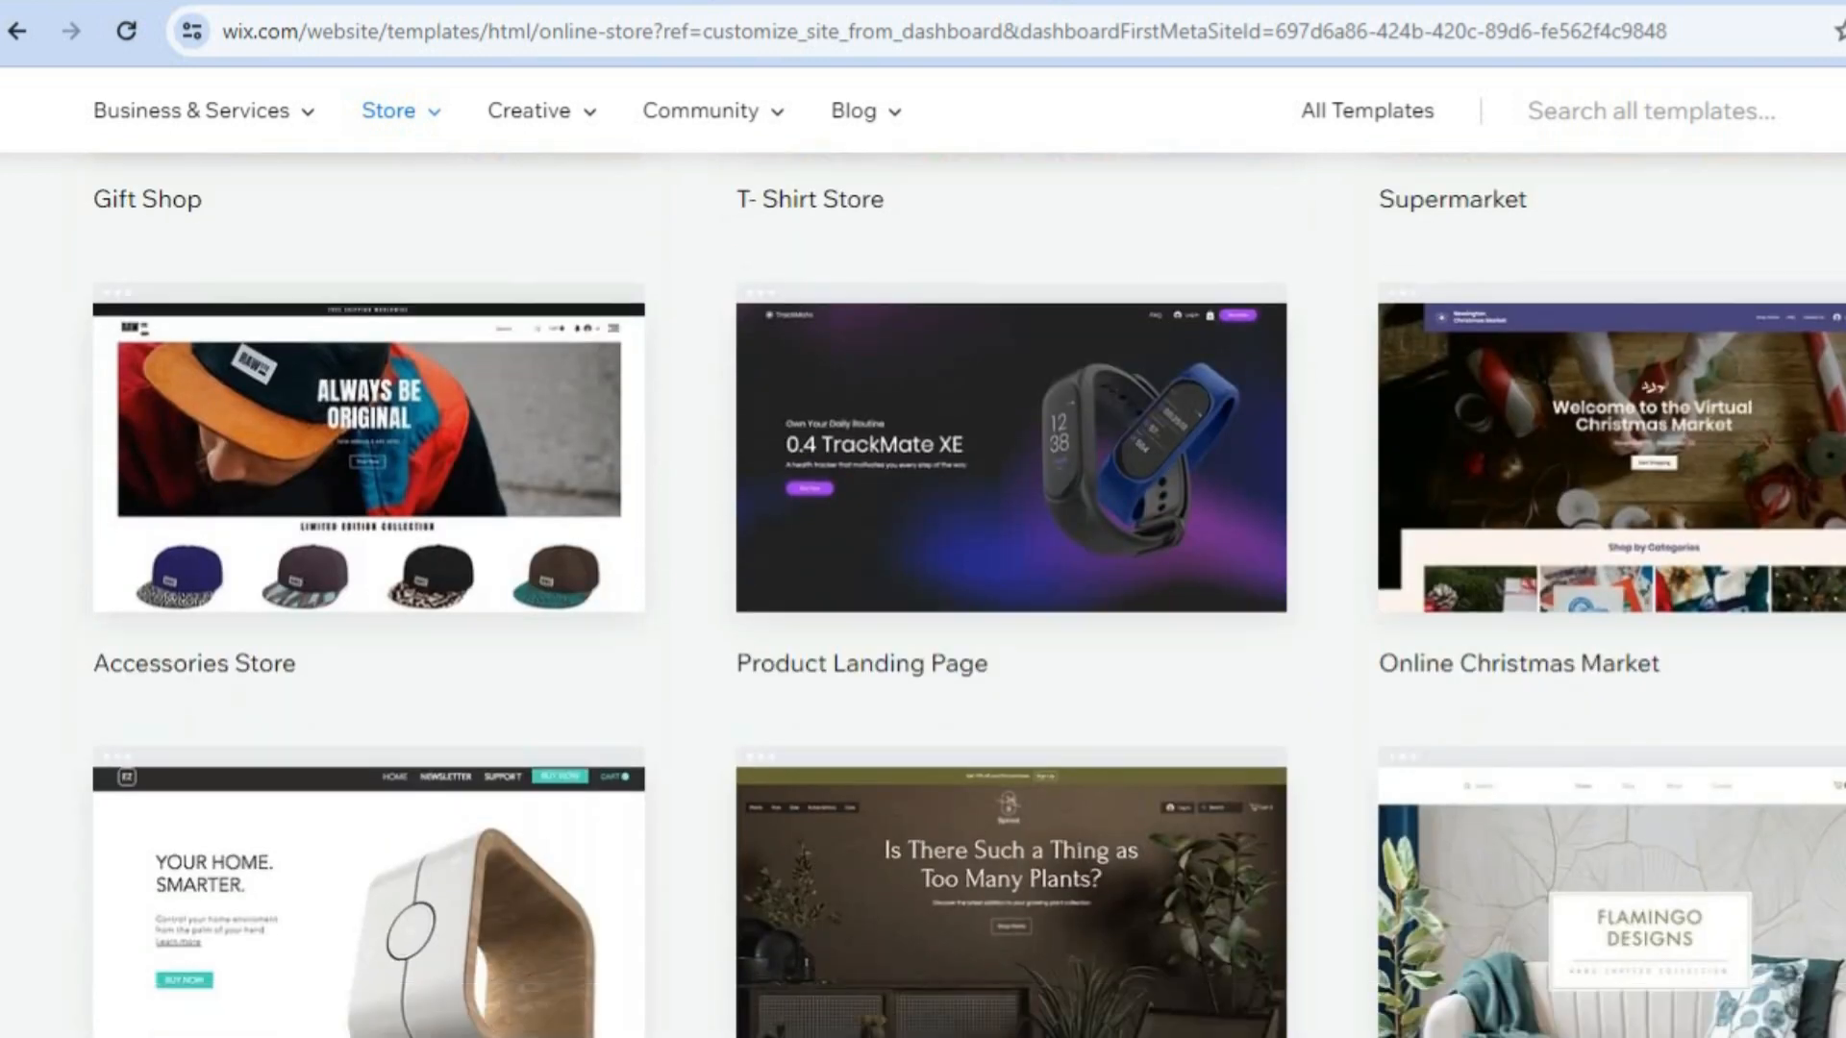
{"action": "scroll", "coordinate": [969, 571], "scroll_direction": "down", "scroll_amount": 2}
{"action": "scroll", "coordinate": [970, 572], "scroll_direction": "up", "scroll_amount": 7}
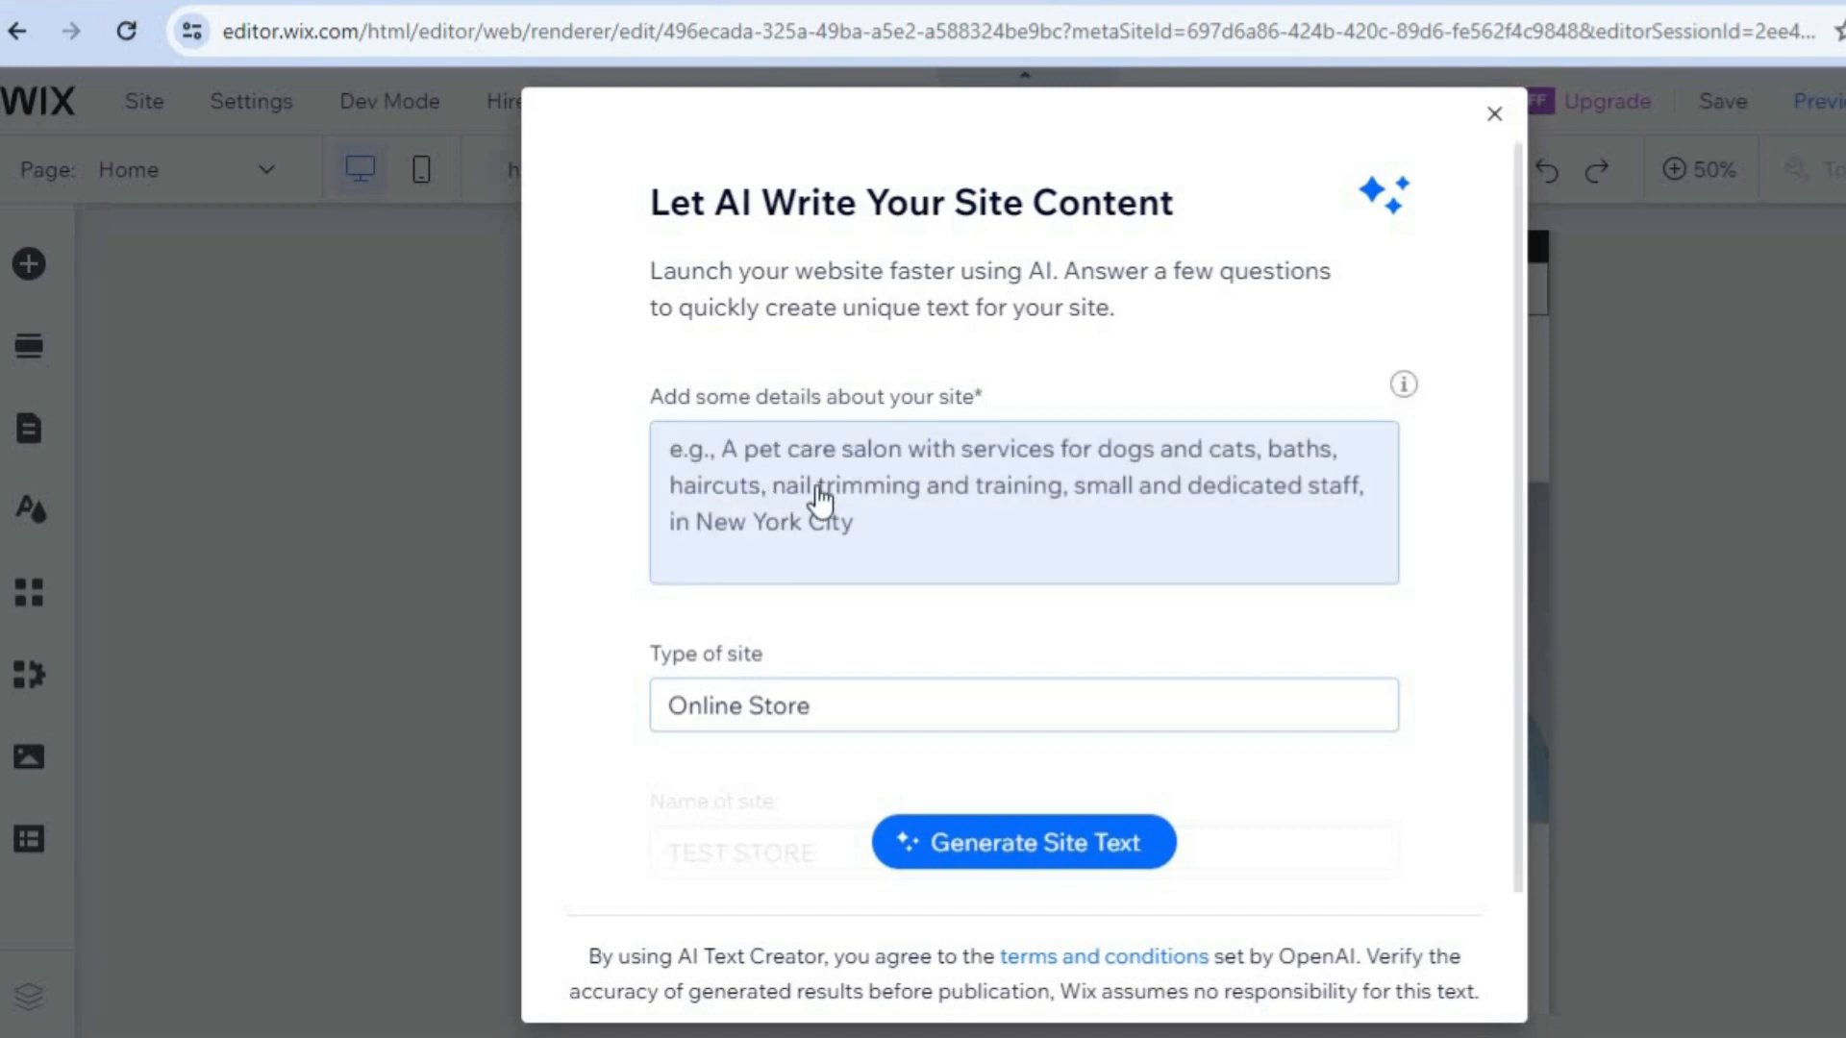
- Dismiss the AI site content form without generating text and show the page at 100% zoom
{"action": "left_click", "coordinate": [791, 485]}
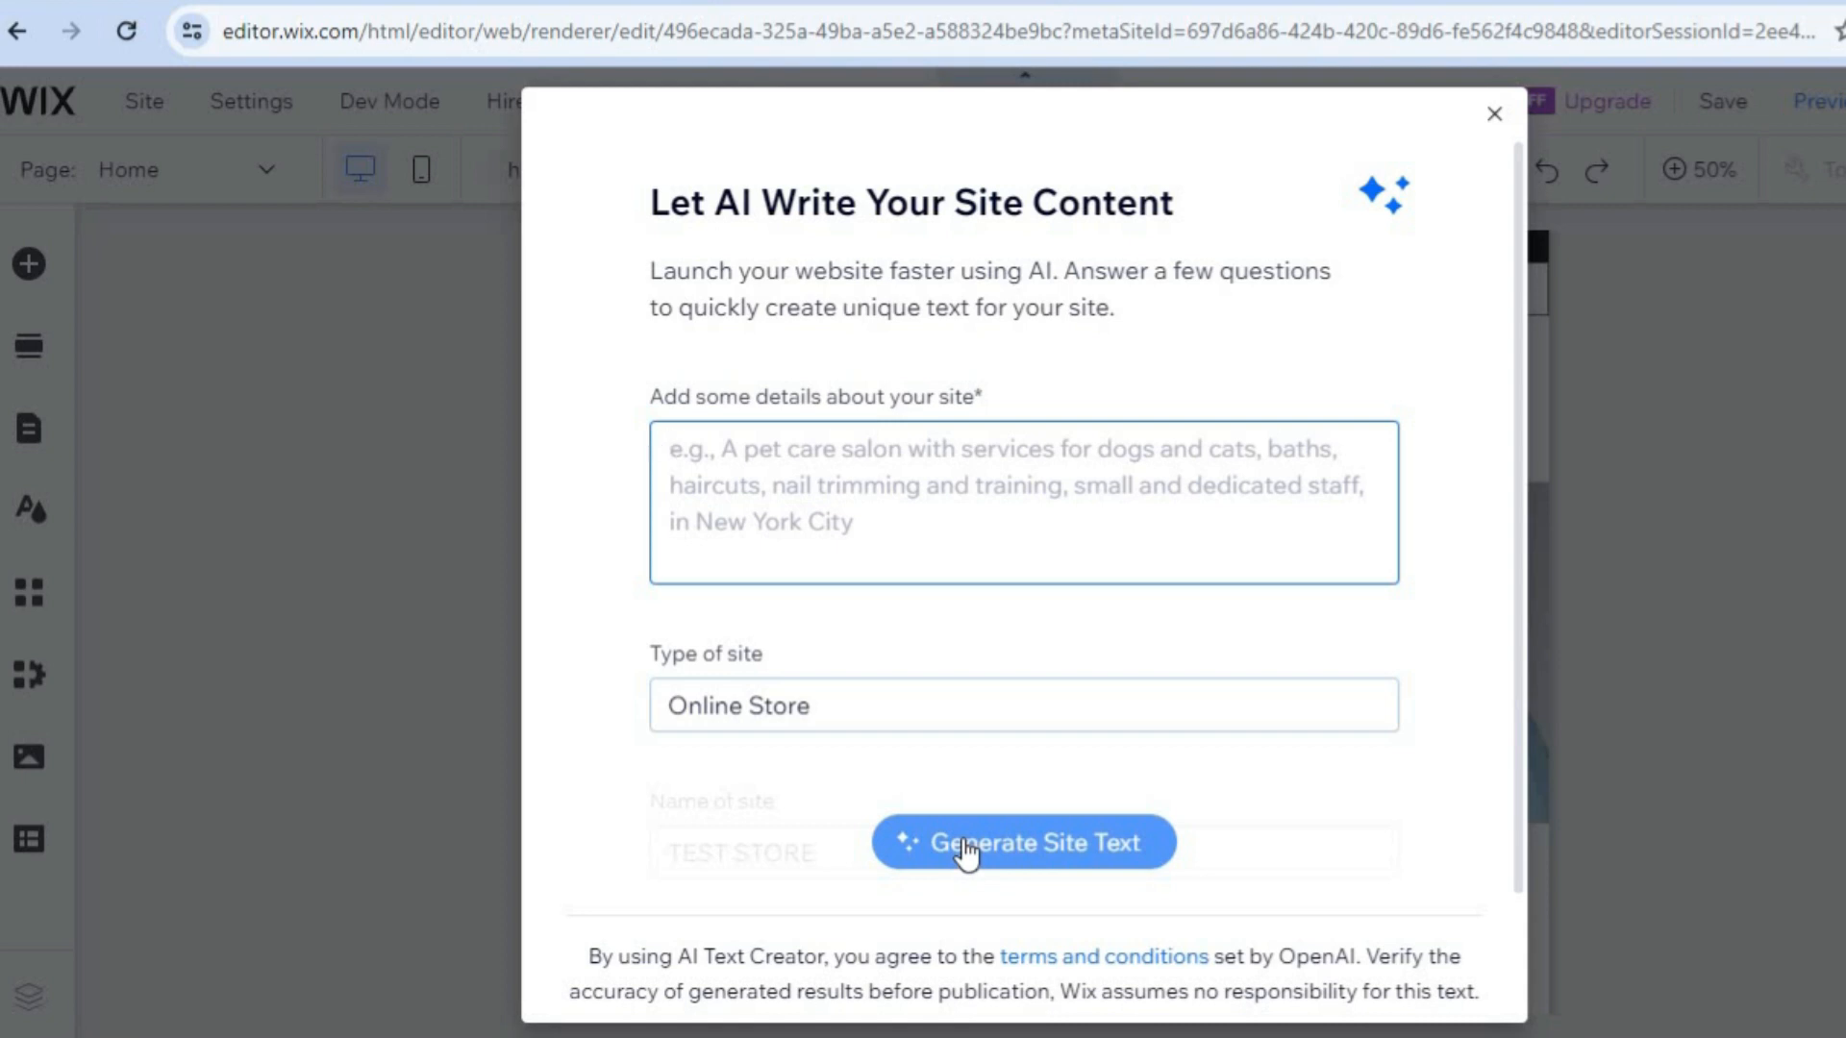
{"action": "left_click", "coordinate": [1494, 114]}
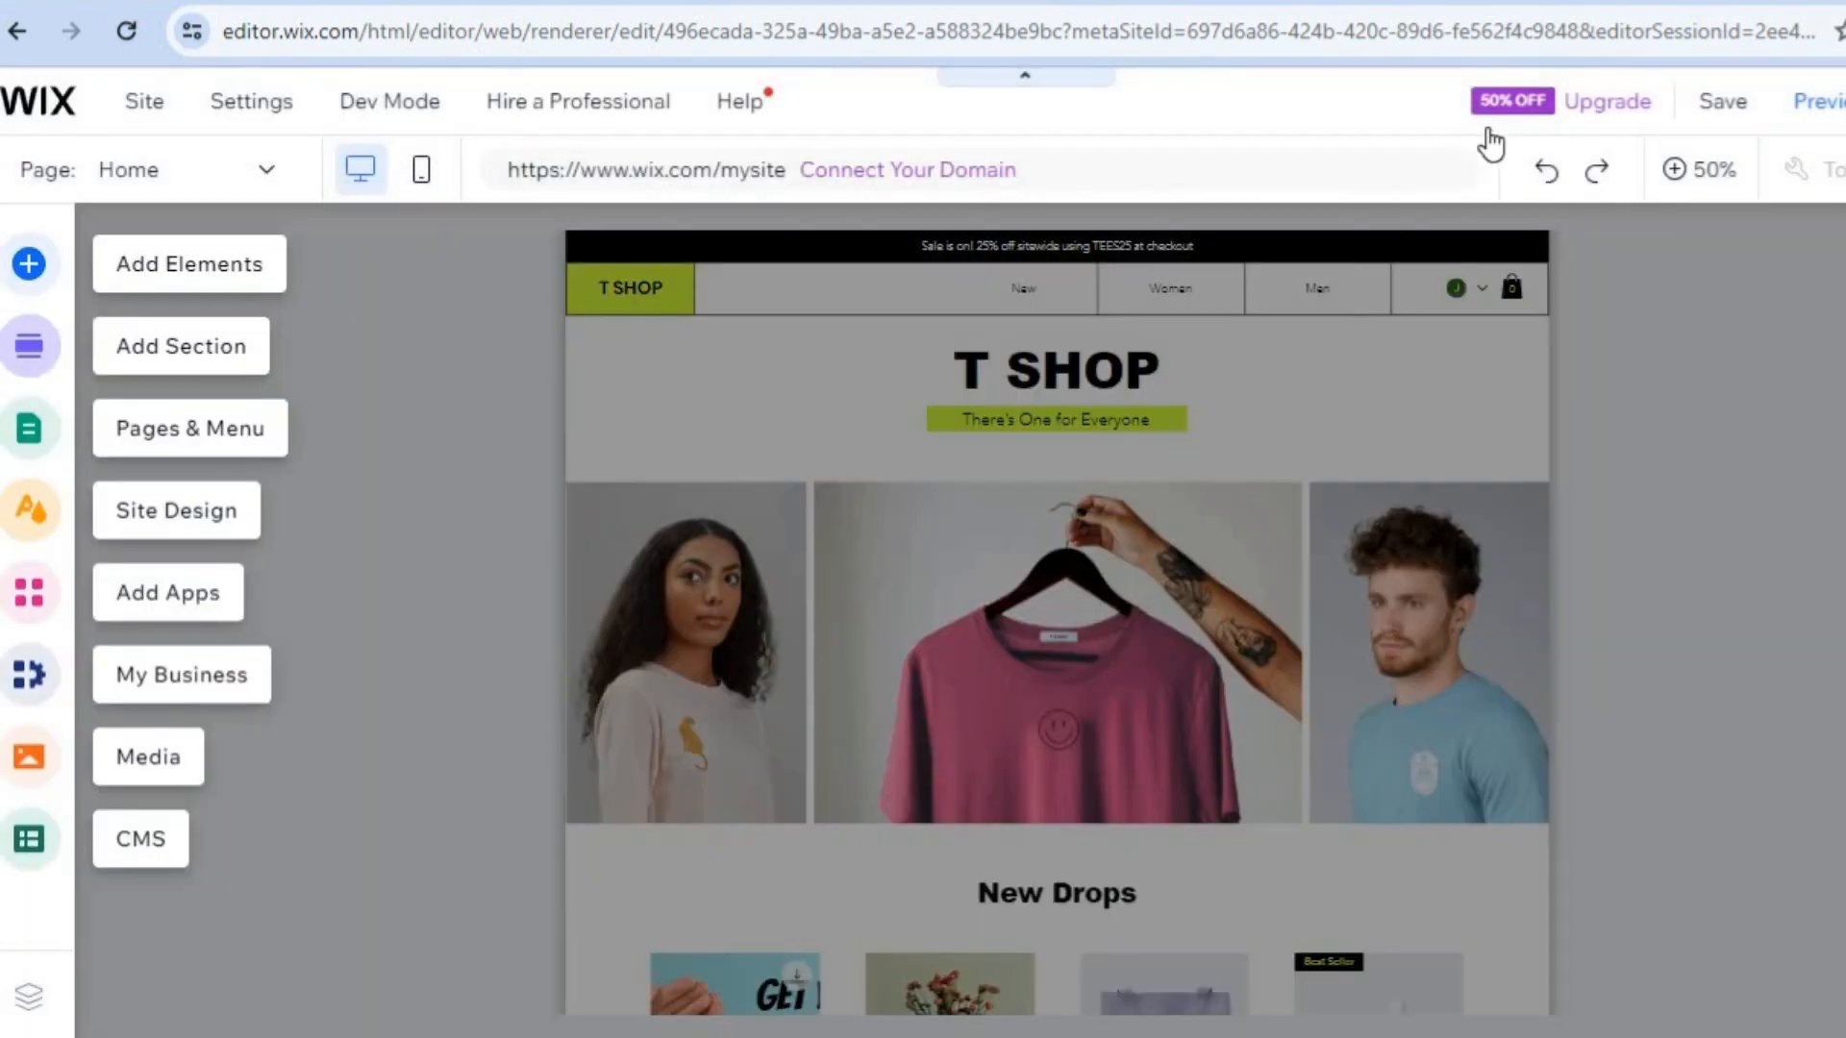
{"action": "left_click", "coordinate": [1700, 175]}
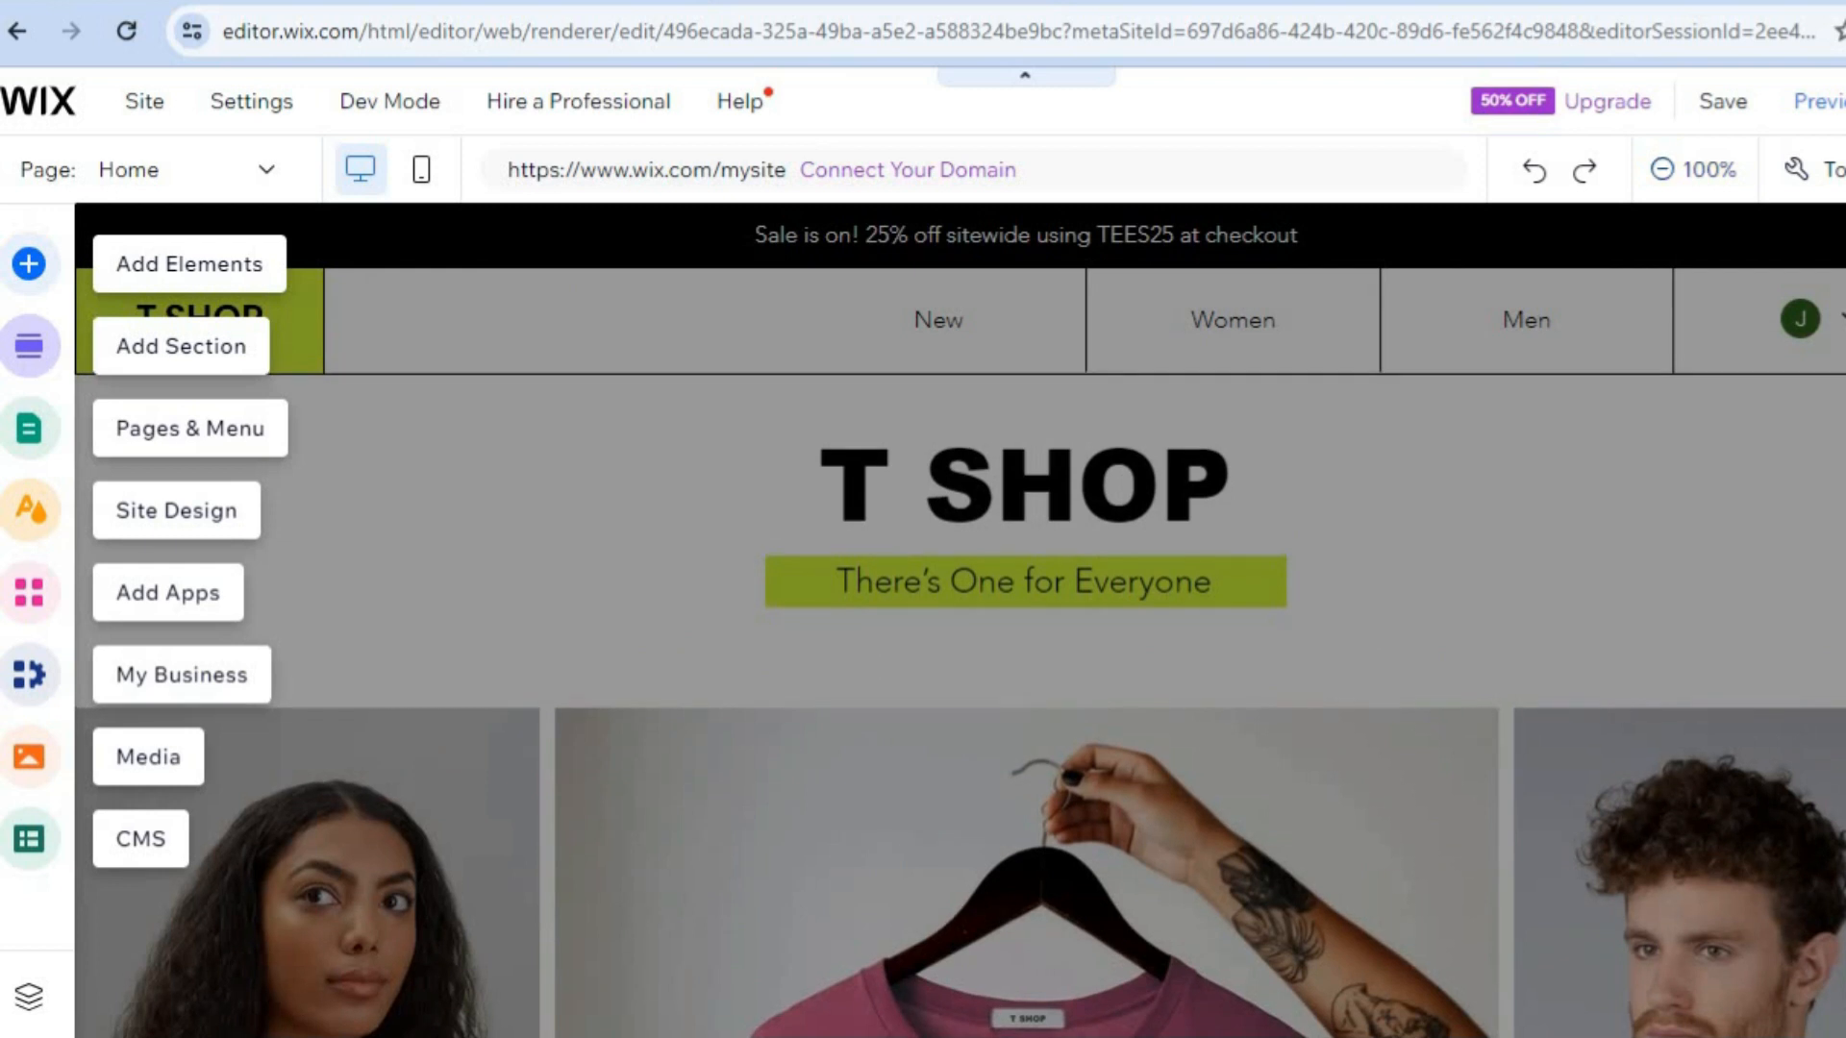
- Examine the template's home page from the header and banner images down to the New Drops product section
{"action": "scroll", "coordinate": [961, 620], "scroll_direction": "down", "scroll_amount": 8}
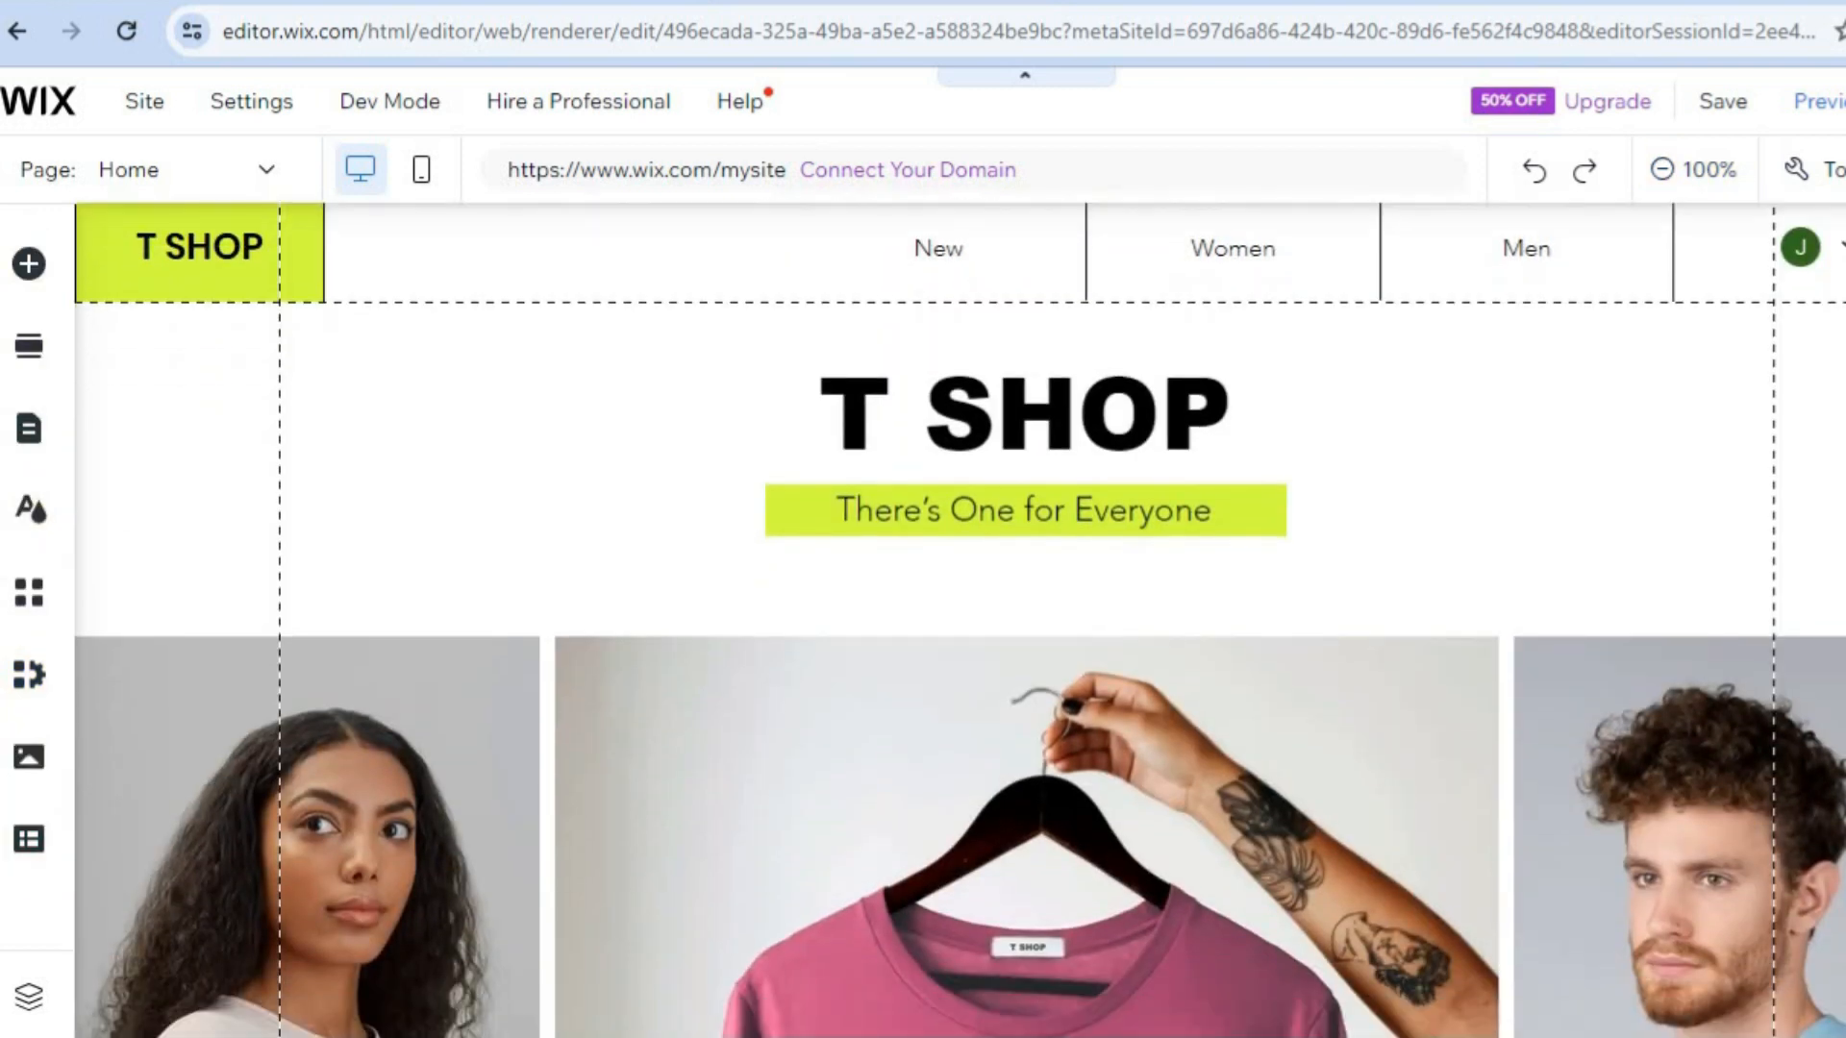
{"action": "scroll", "coordinate": [816, 427], "scroll_direction": "down", "scroll_amount": 4}
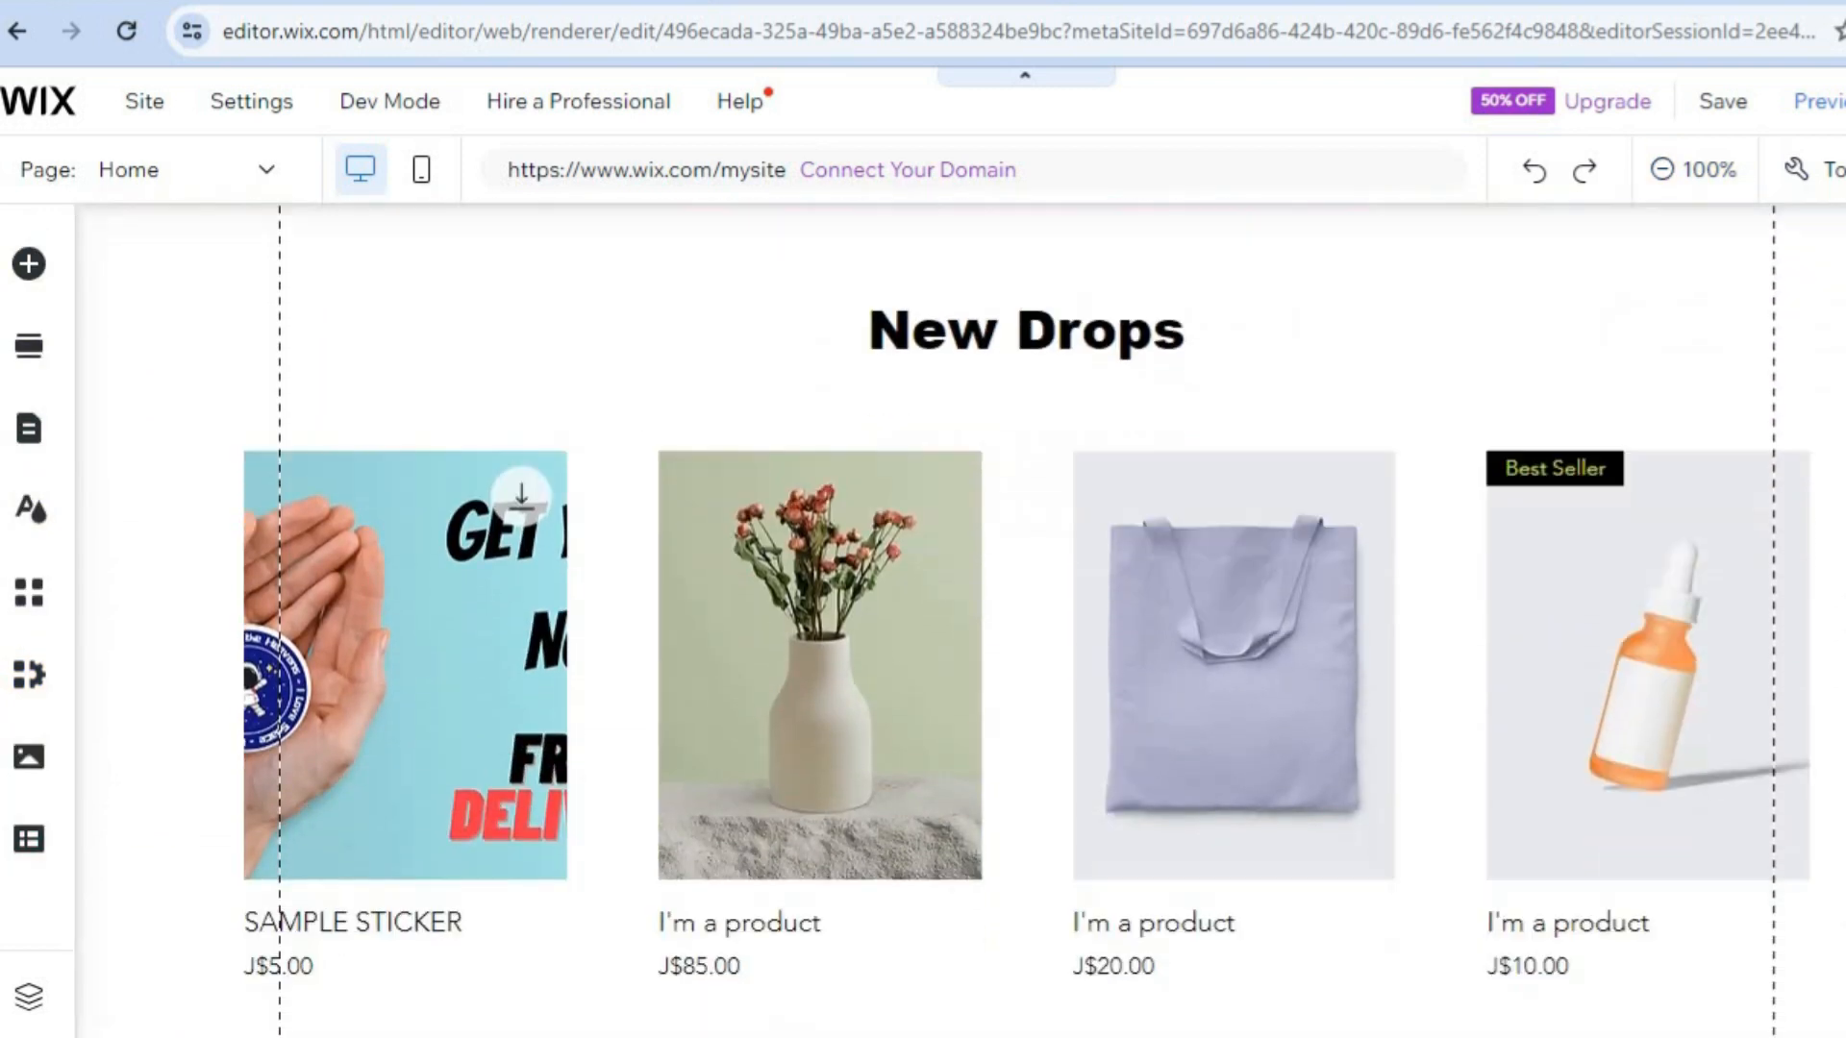
{"action": "scroll", "coordinate": [816, 427], "scroll_direction": "up", "scroll_amount": 2}
{"action": "left_click", "coordinate": [349, 602]}
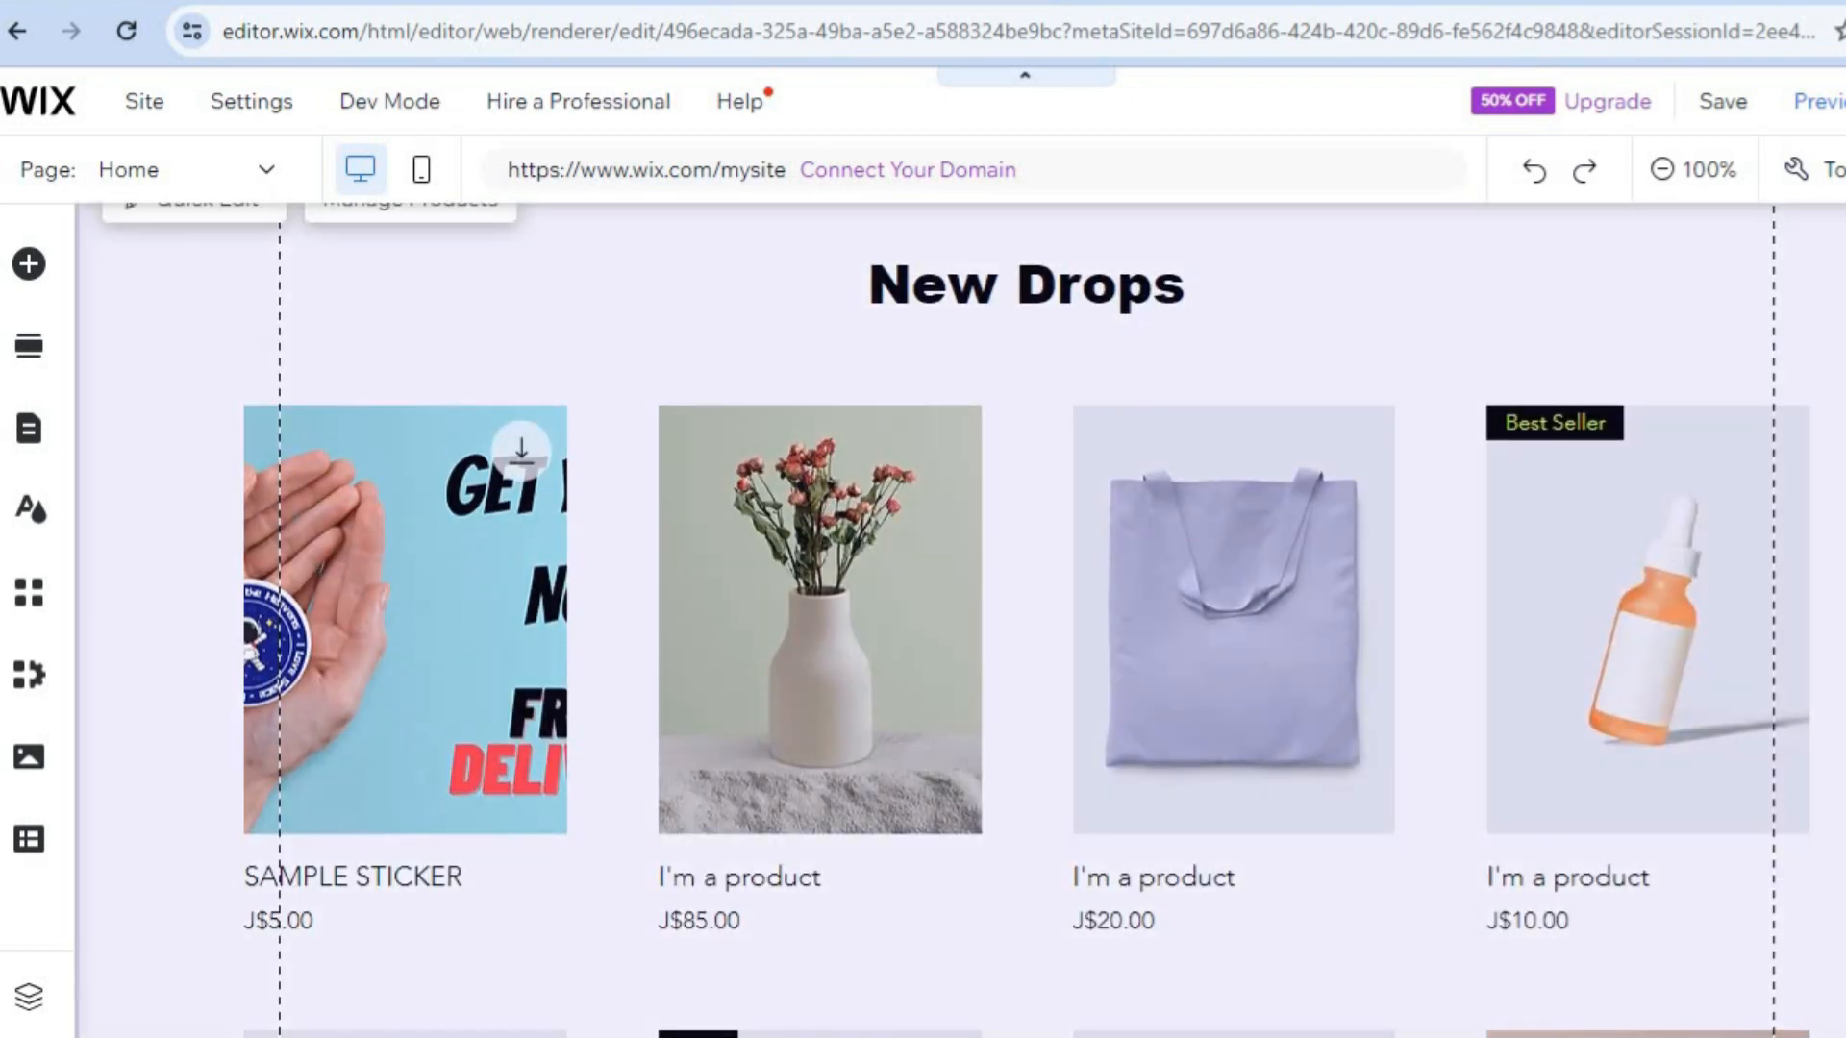
{"action": "scroll", "coordinate": [580, 844], "scroll_direction": "up", "scroll_amount": 3}
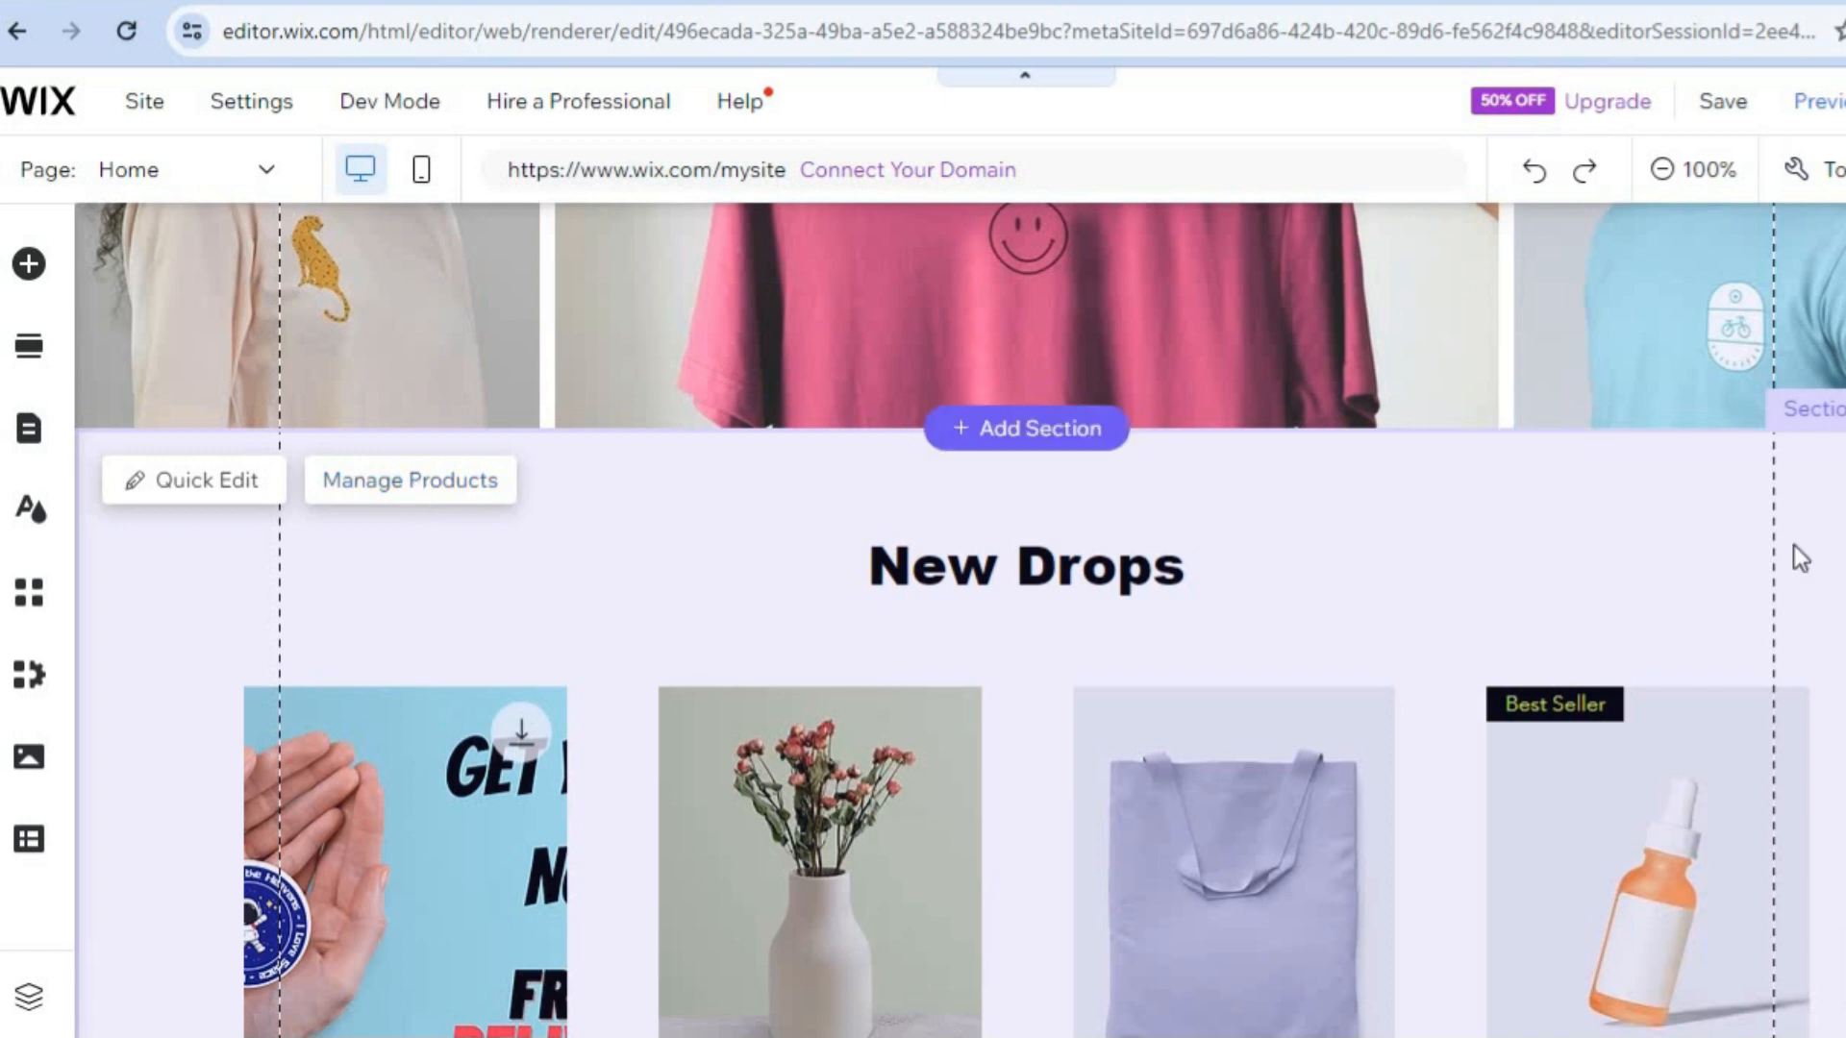
{"action": "scroll", "coordinate": [961, 620], "scroll_direction": "down", "scroll_amount": 6}
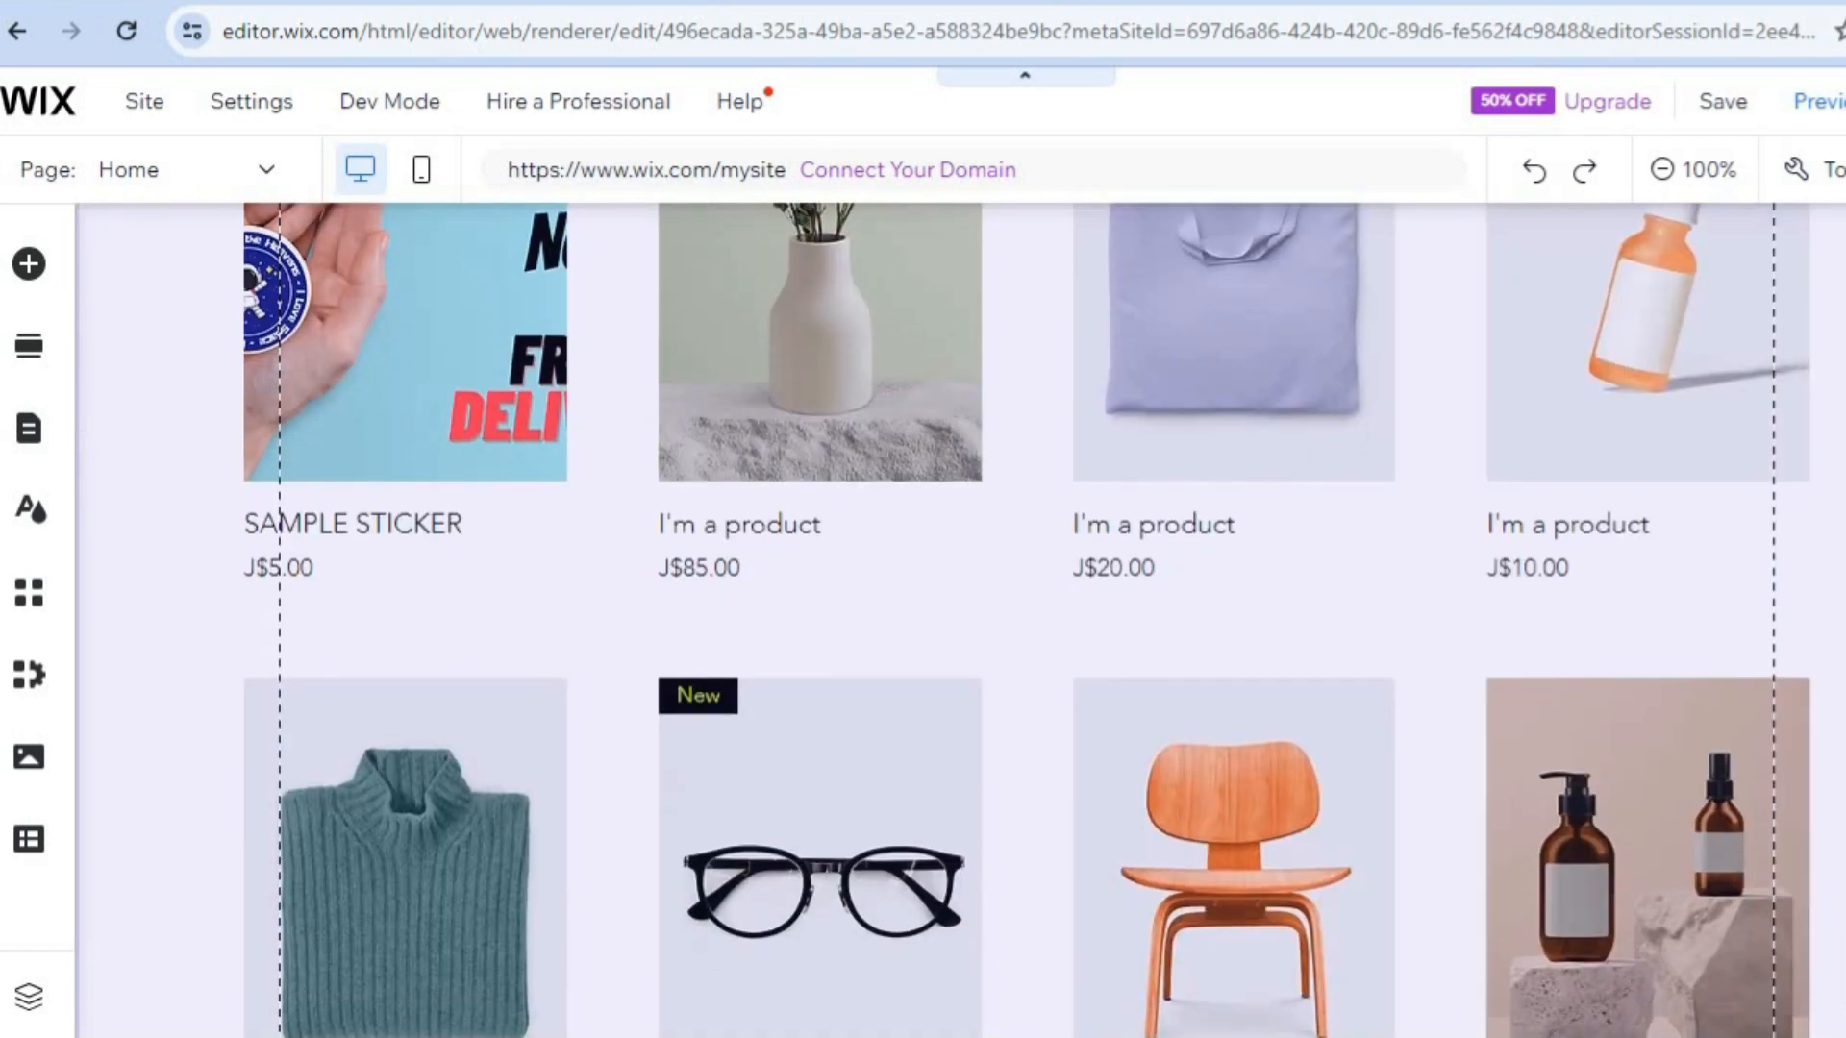
{"action": "scroll", "coordinate": [1583, 550], "scroll_direction": "up", "scroll_amount": 4}
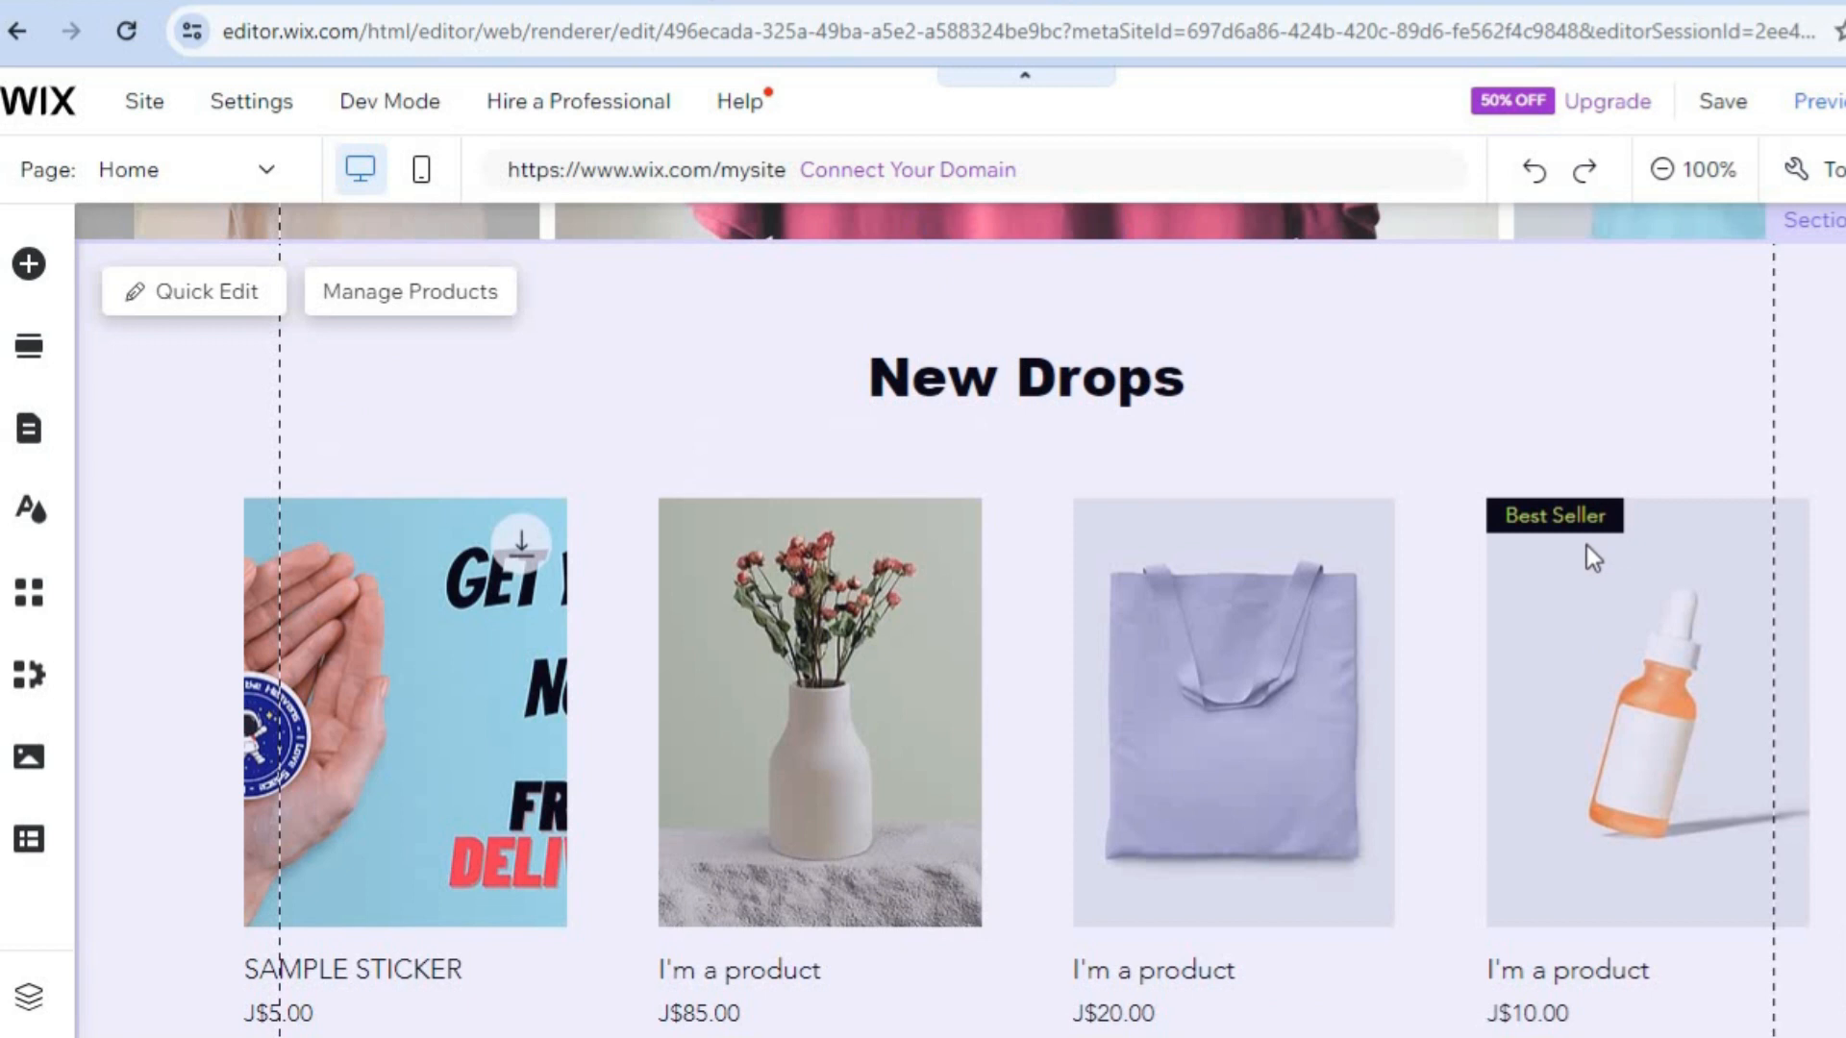
{"action": "scroll", "coordinate": [958, 620], "scroll_direction": "up", "scroll_amount": 8}
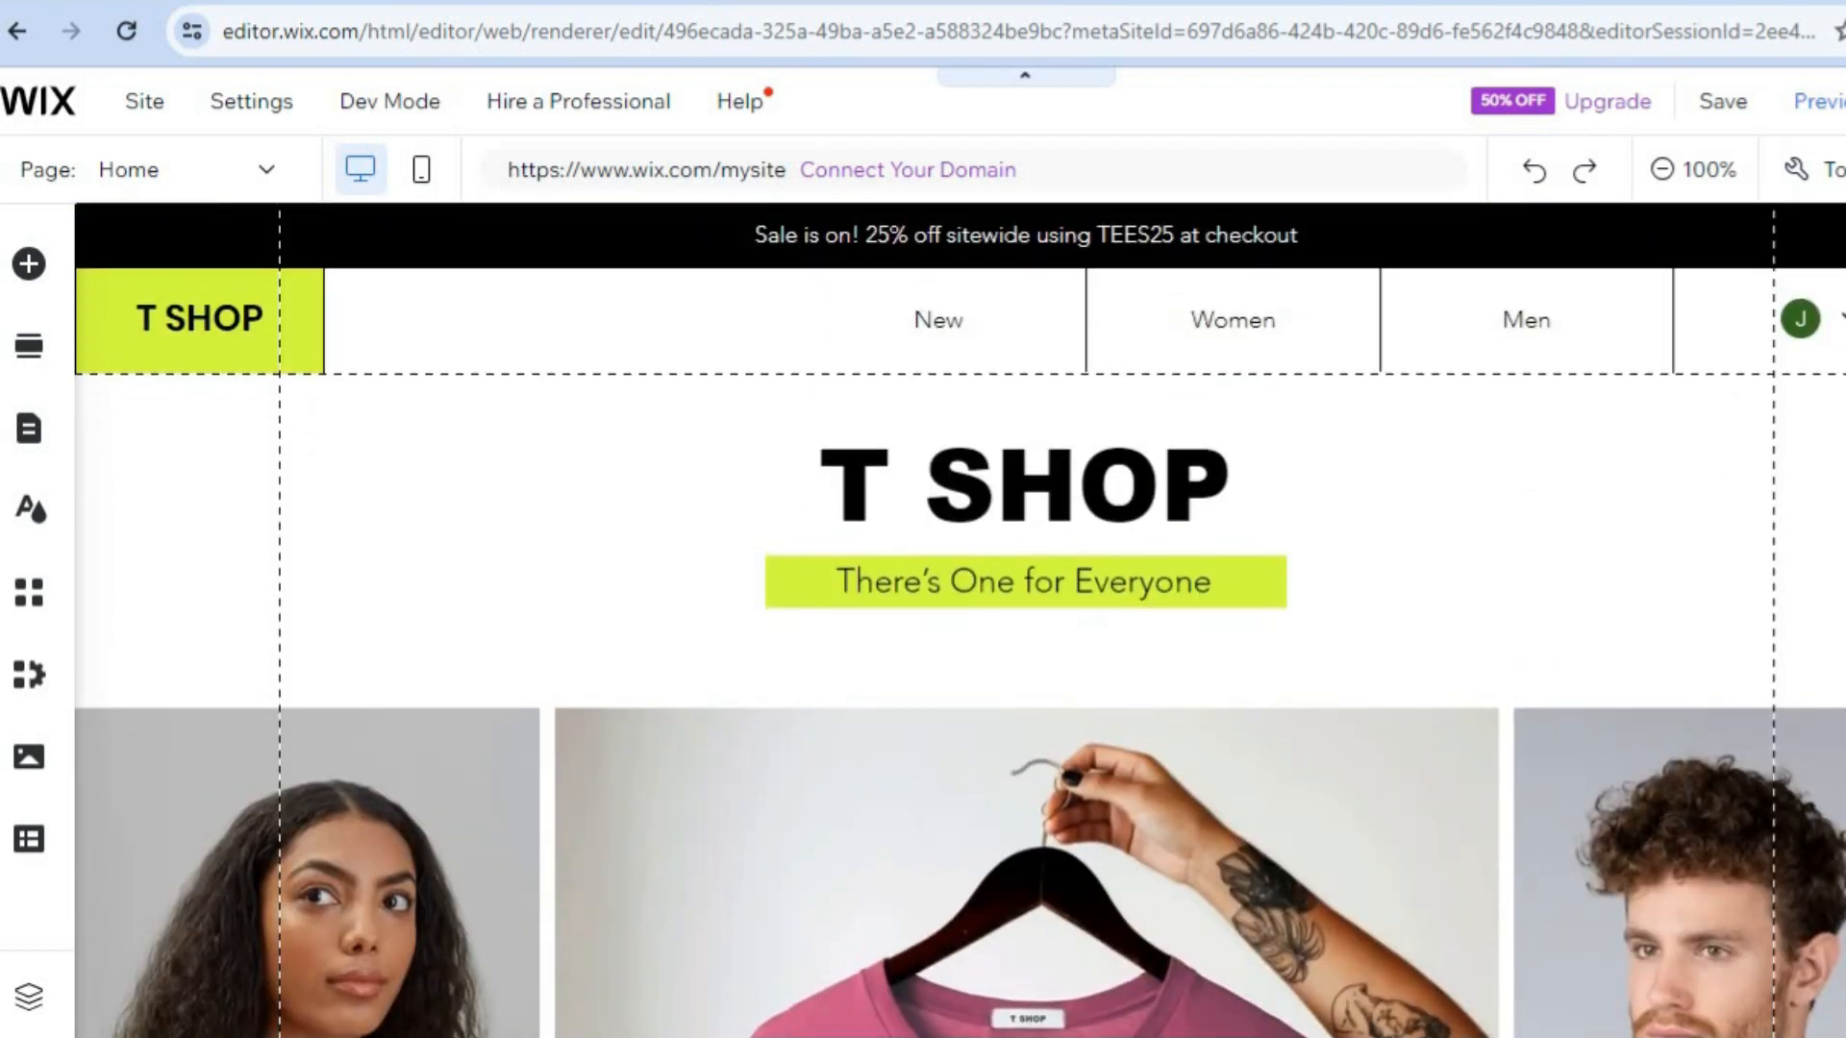
{"action": "scroll", "coordinate": [958, 620], "scroll_direction": "down", "scroll_amount": 8}
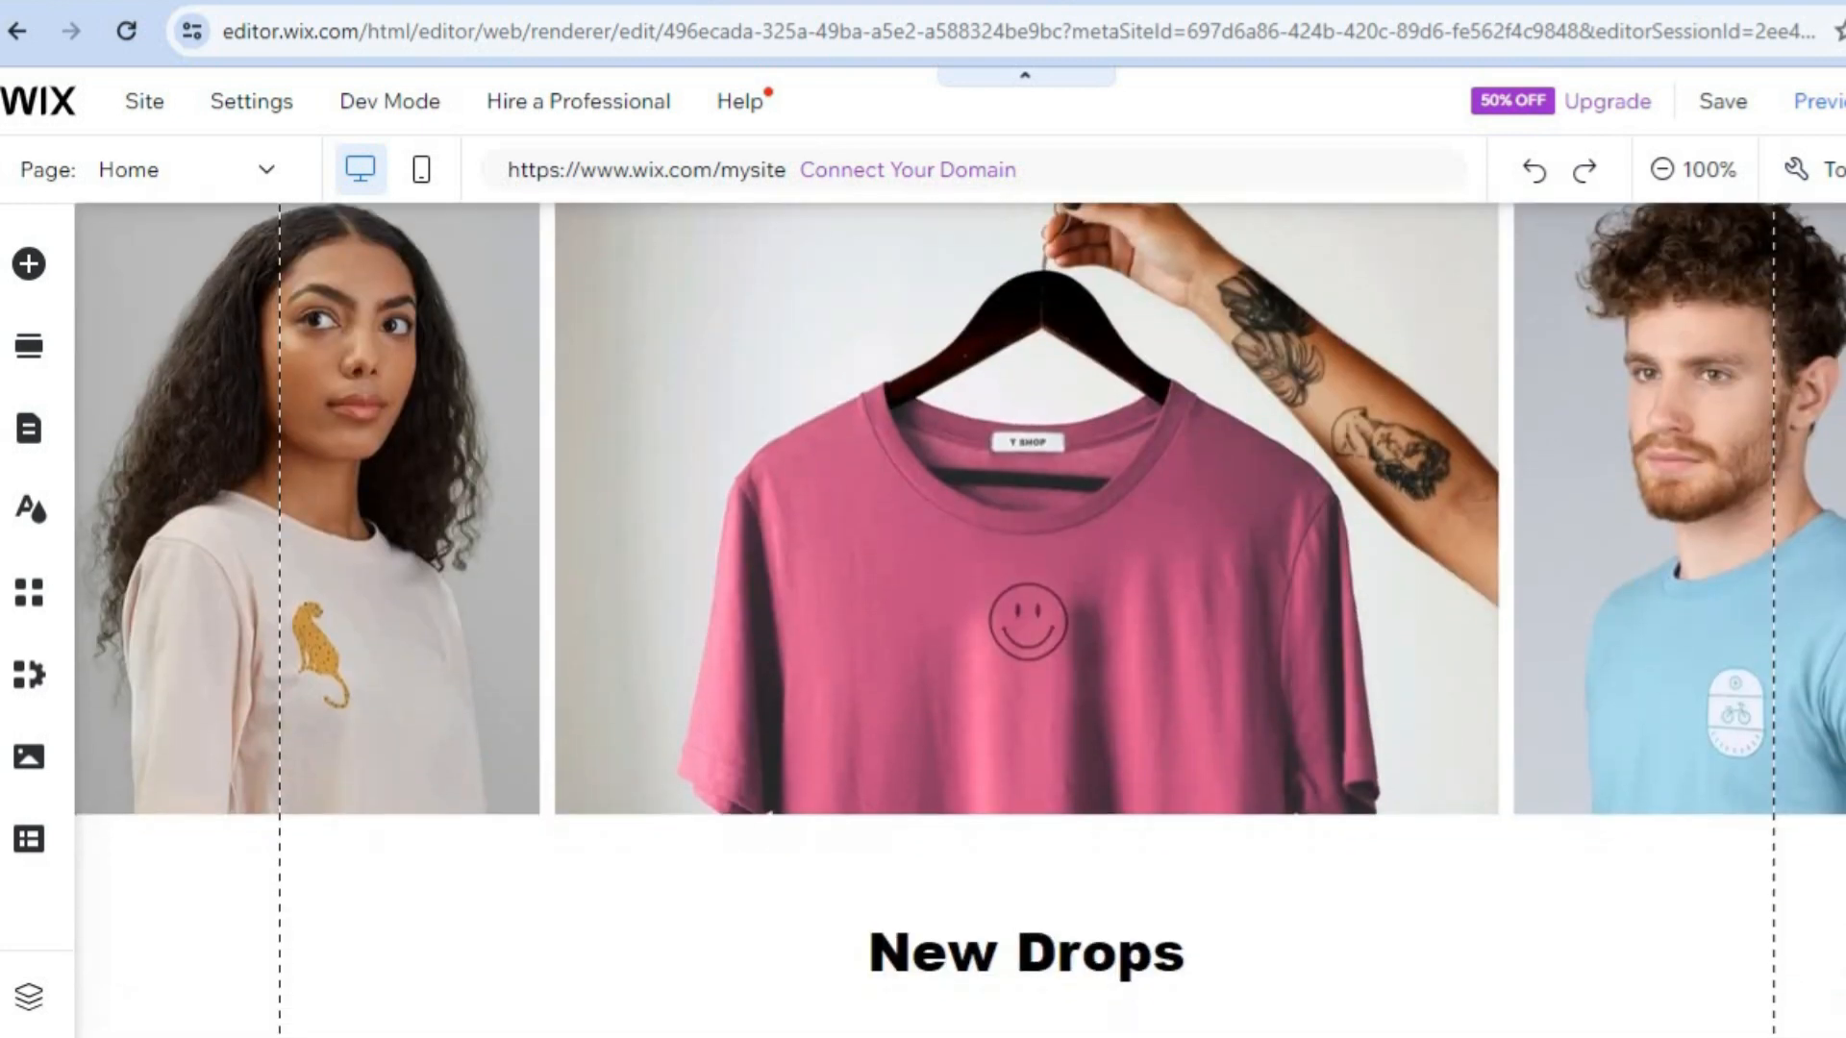
{"action": "scroll", "coordinate": [959, 620], "scroll_direction": "up", "scroll_amount": 7}
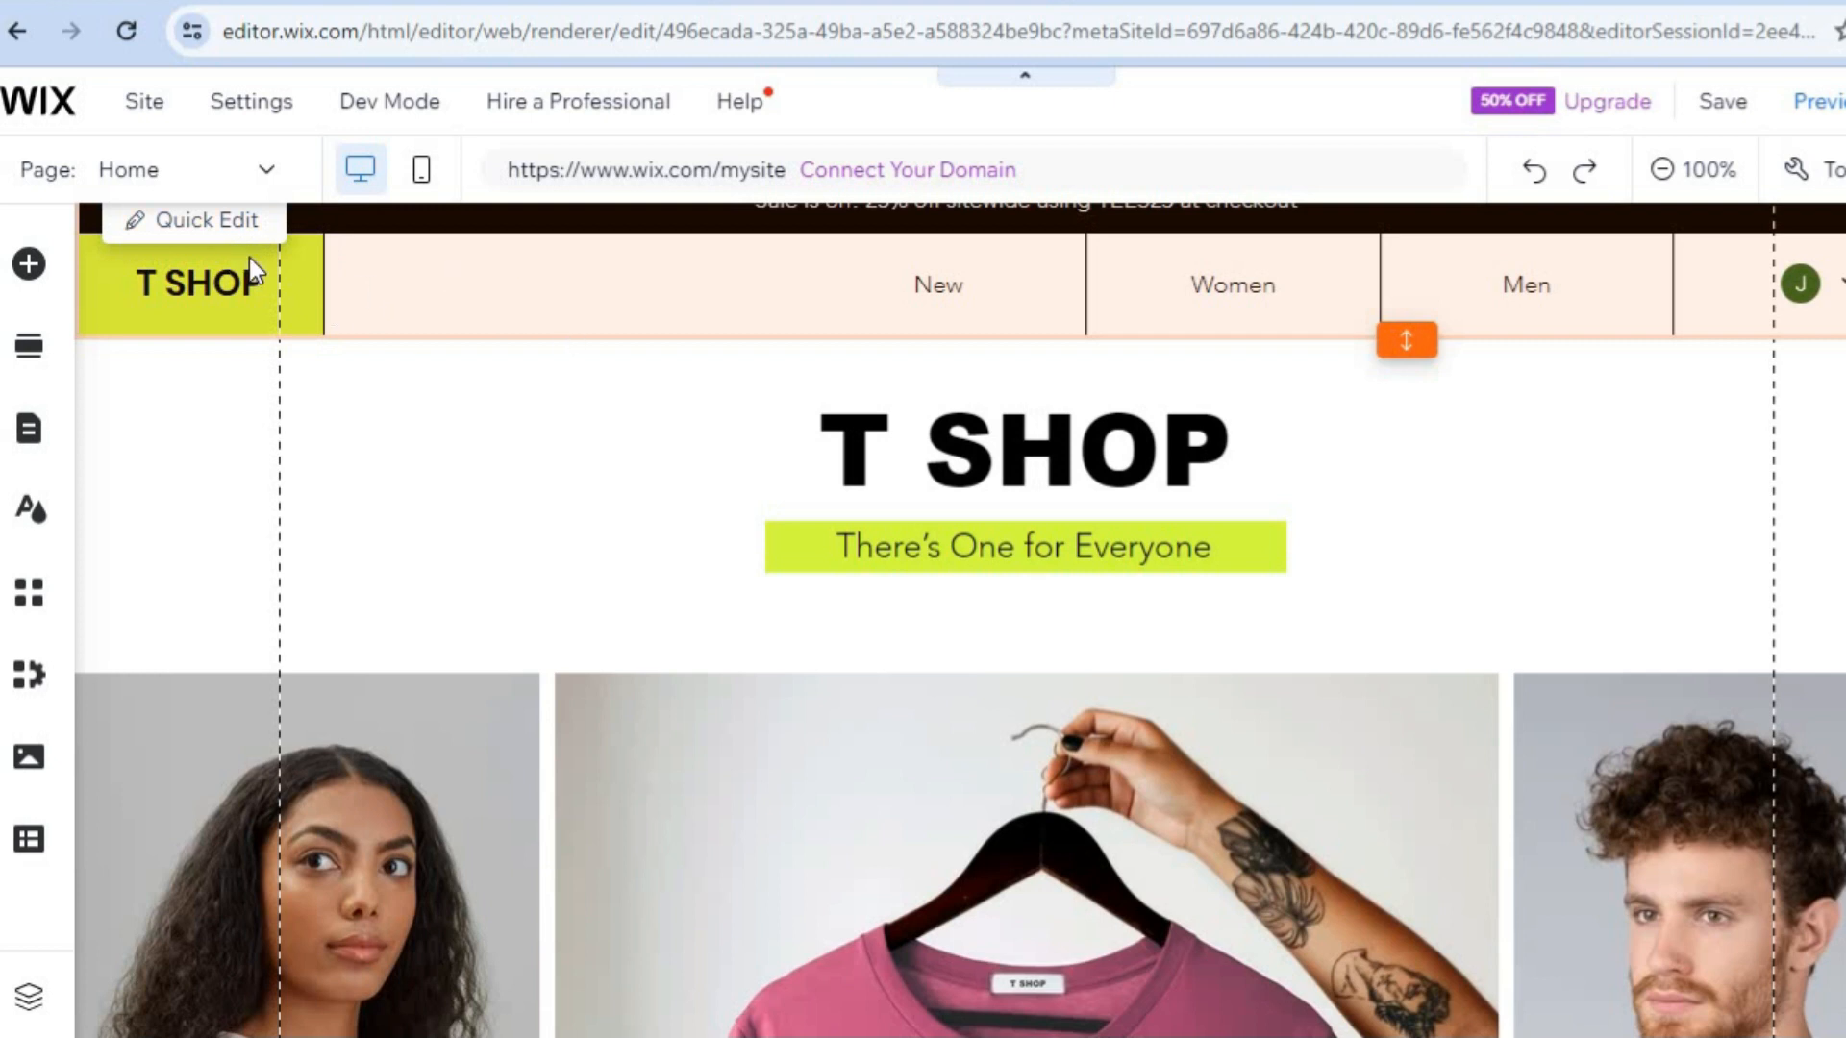
- Open Quick Edit for the site header and review its backgrounds, paragraphs, menu and cart settings
{"action": "left_click", "coordinate": [189, 221]}
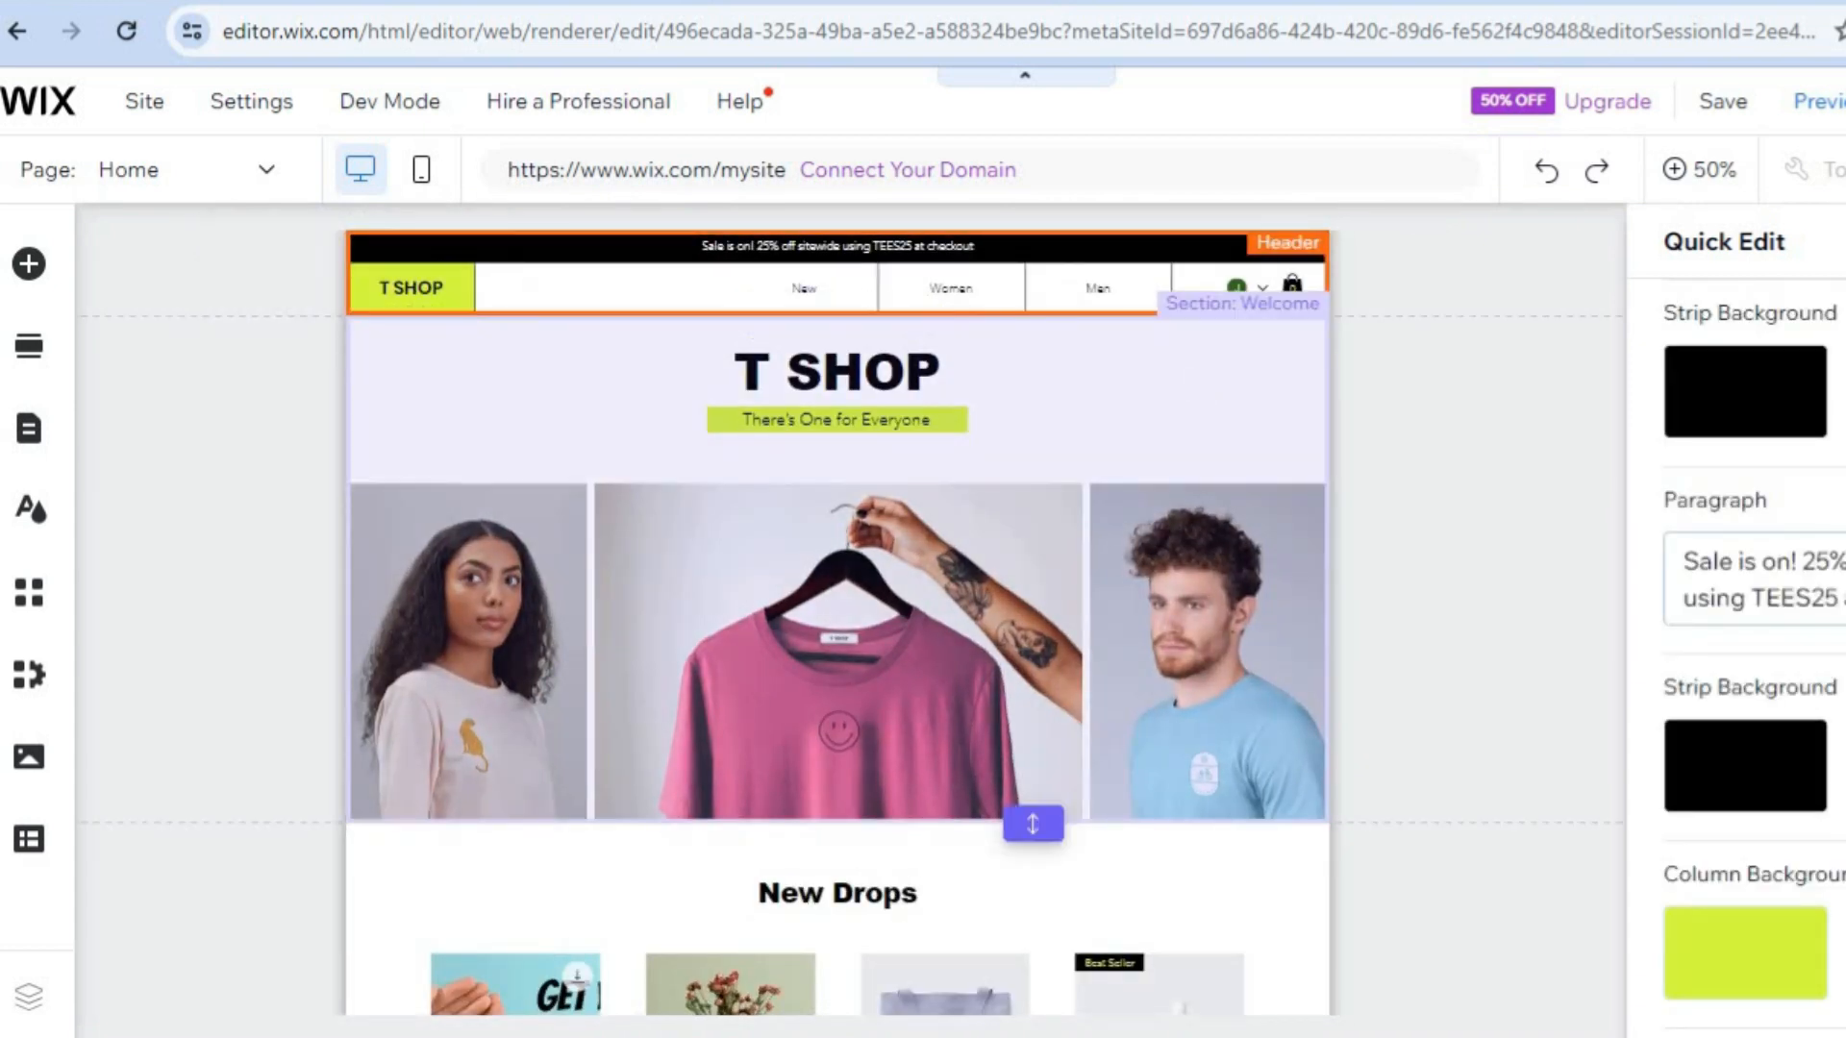
{"action": "scroll", "coordinate": [1832, 538], "scroll_direction": "down", "scroll_amount": 1}
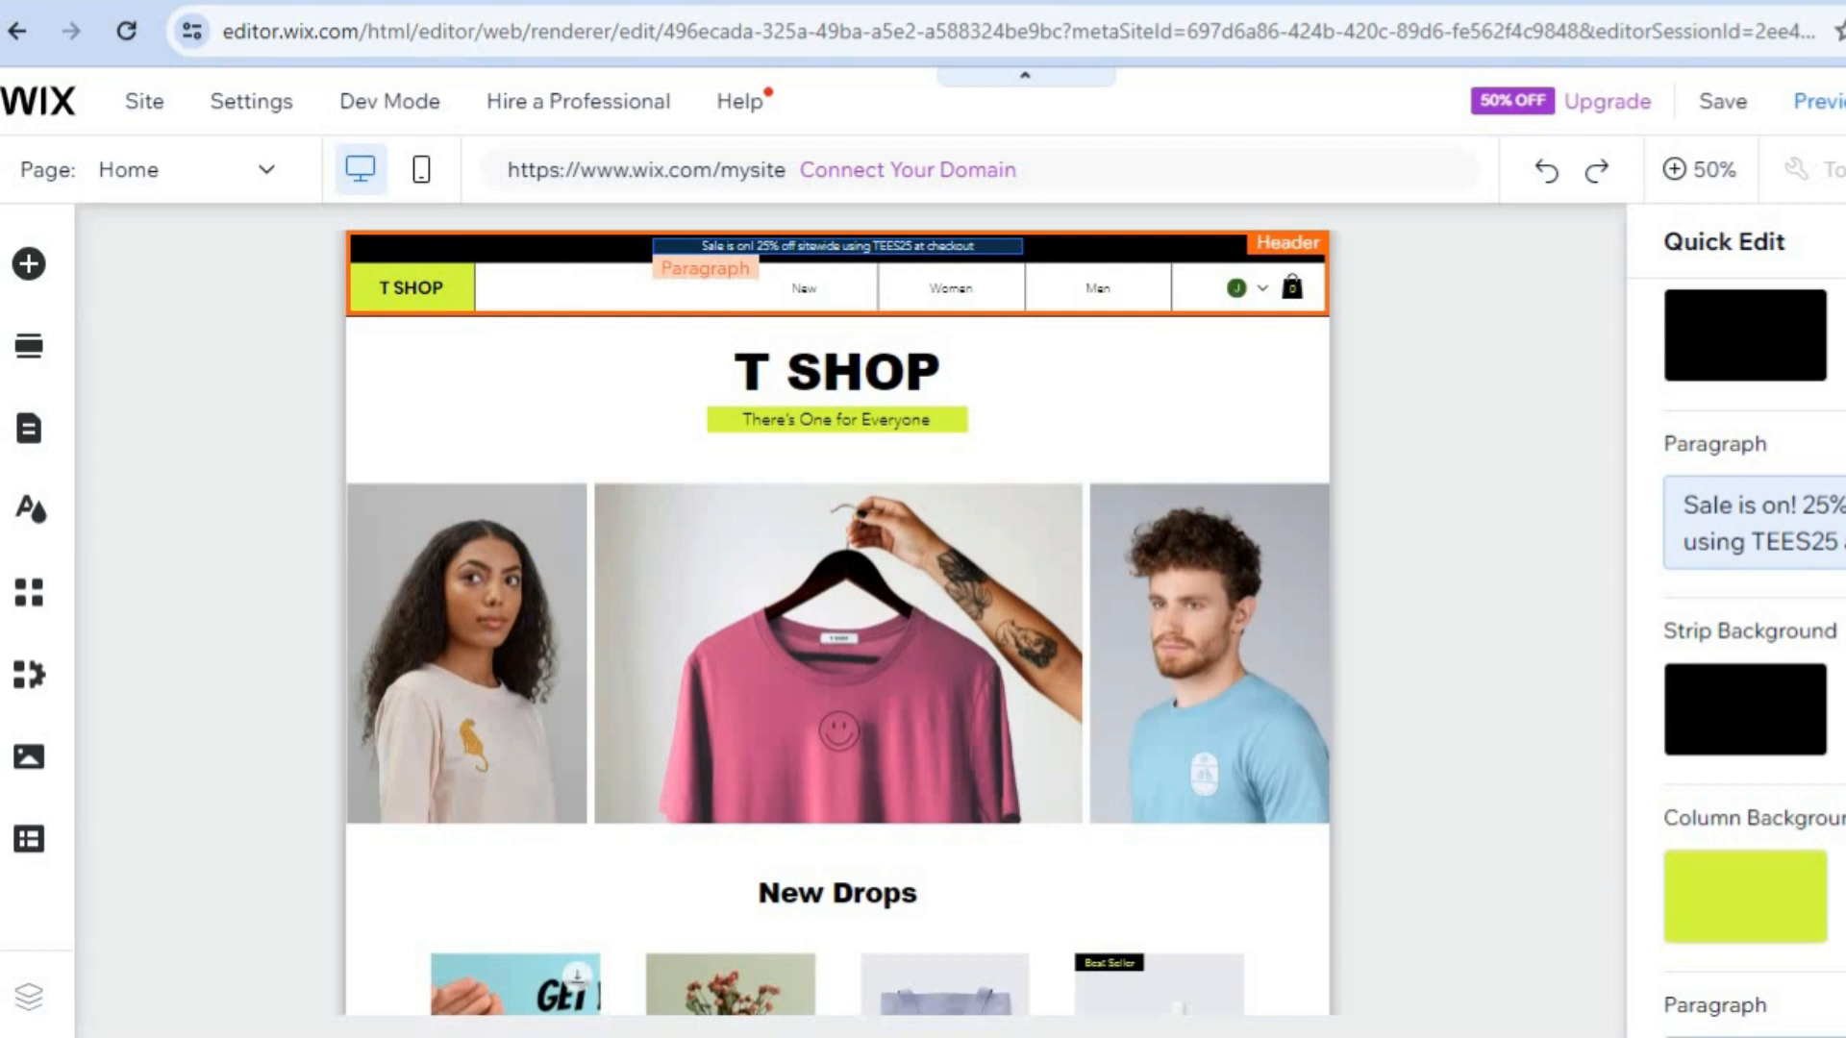
{"action": "scroll", "coordinate": [1769, 625], "scroll_direction": "down", "scroll_amount": 1}
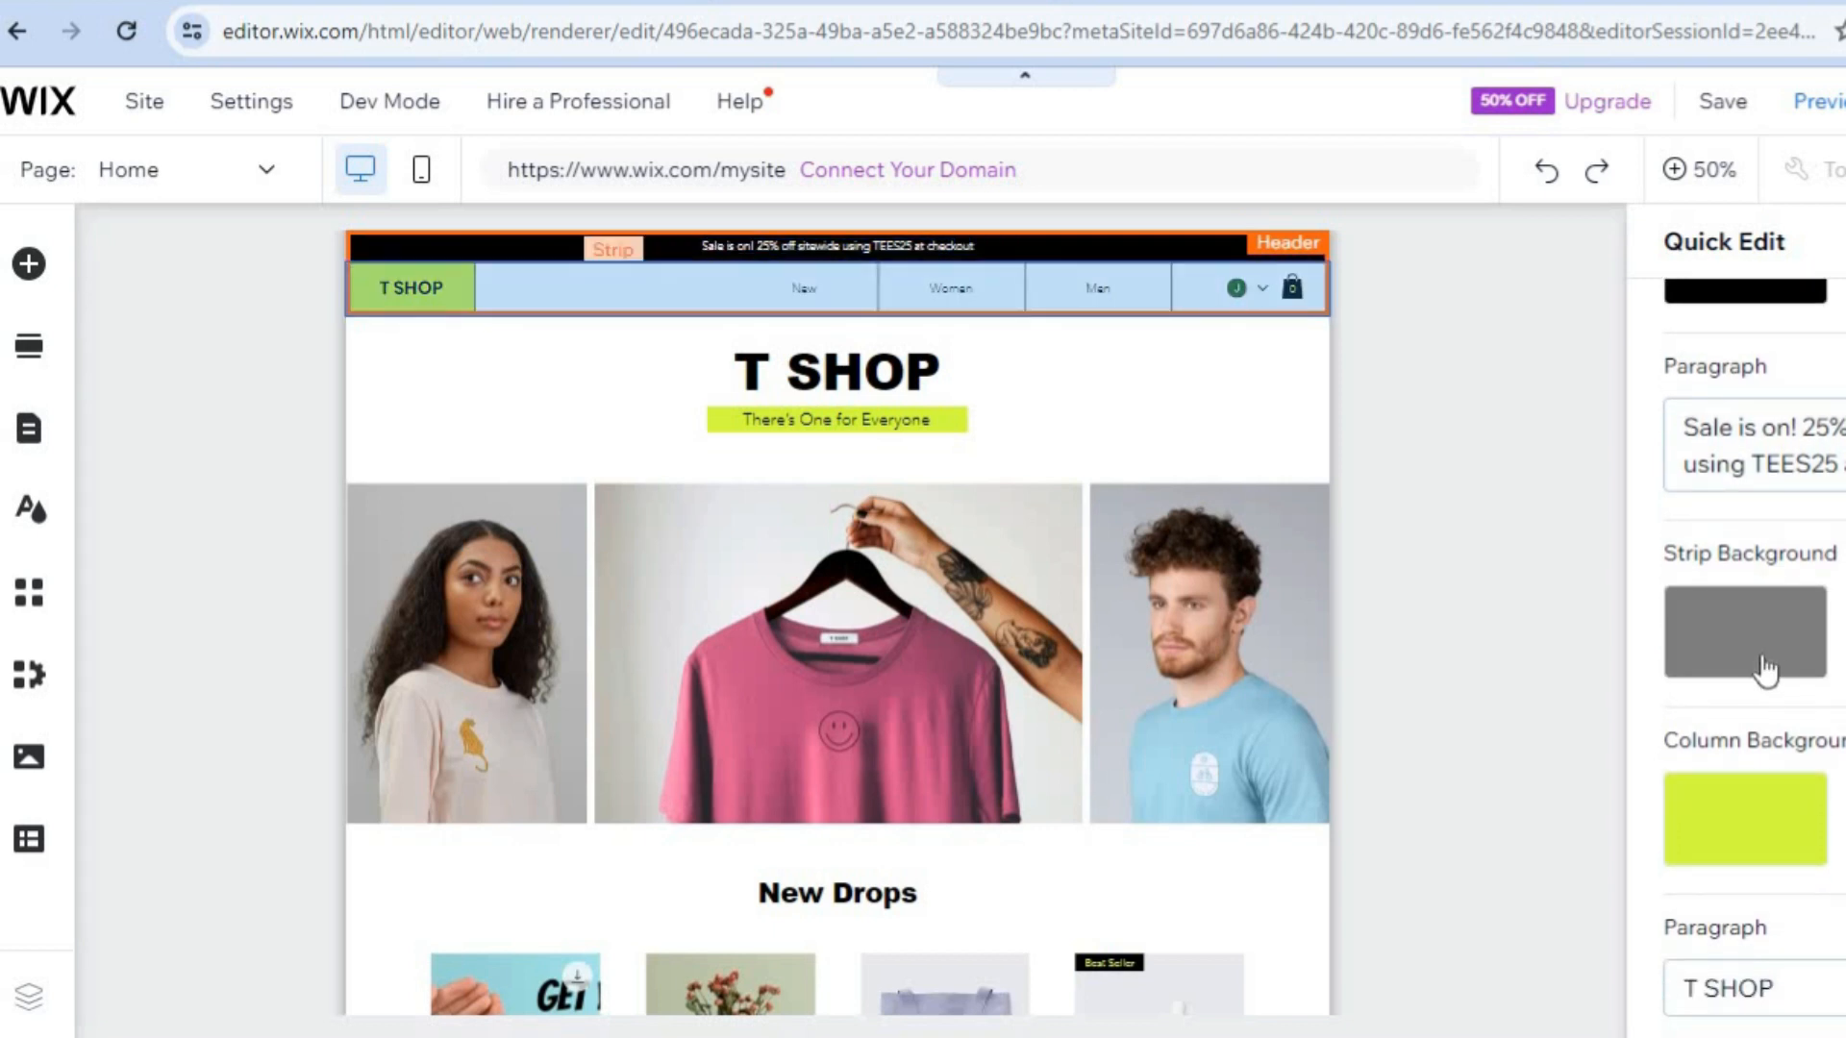
{"action": "scroll", "coordinate": [1753, 654], "scroll_direction": "down", "scroll_amount": 2}
{"action": "scroll", "coordinate": [1812, 610], "scroll_direction": "down", "scroll_amount": 3}
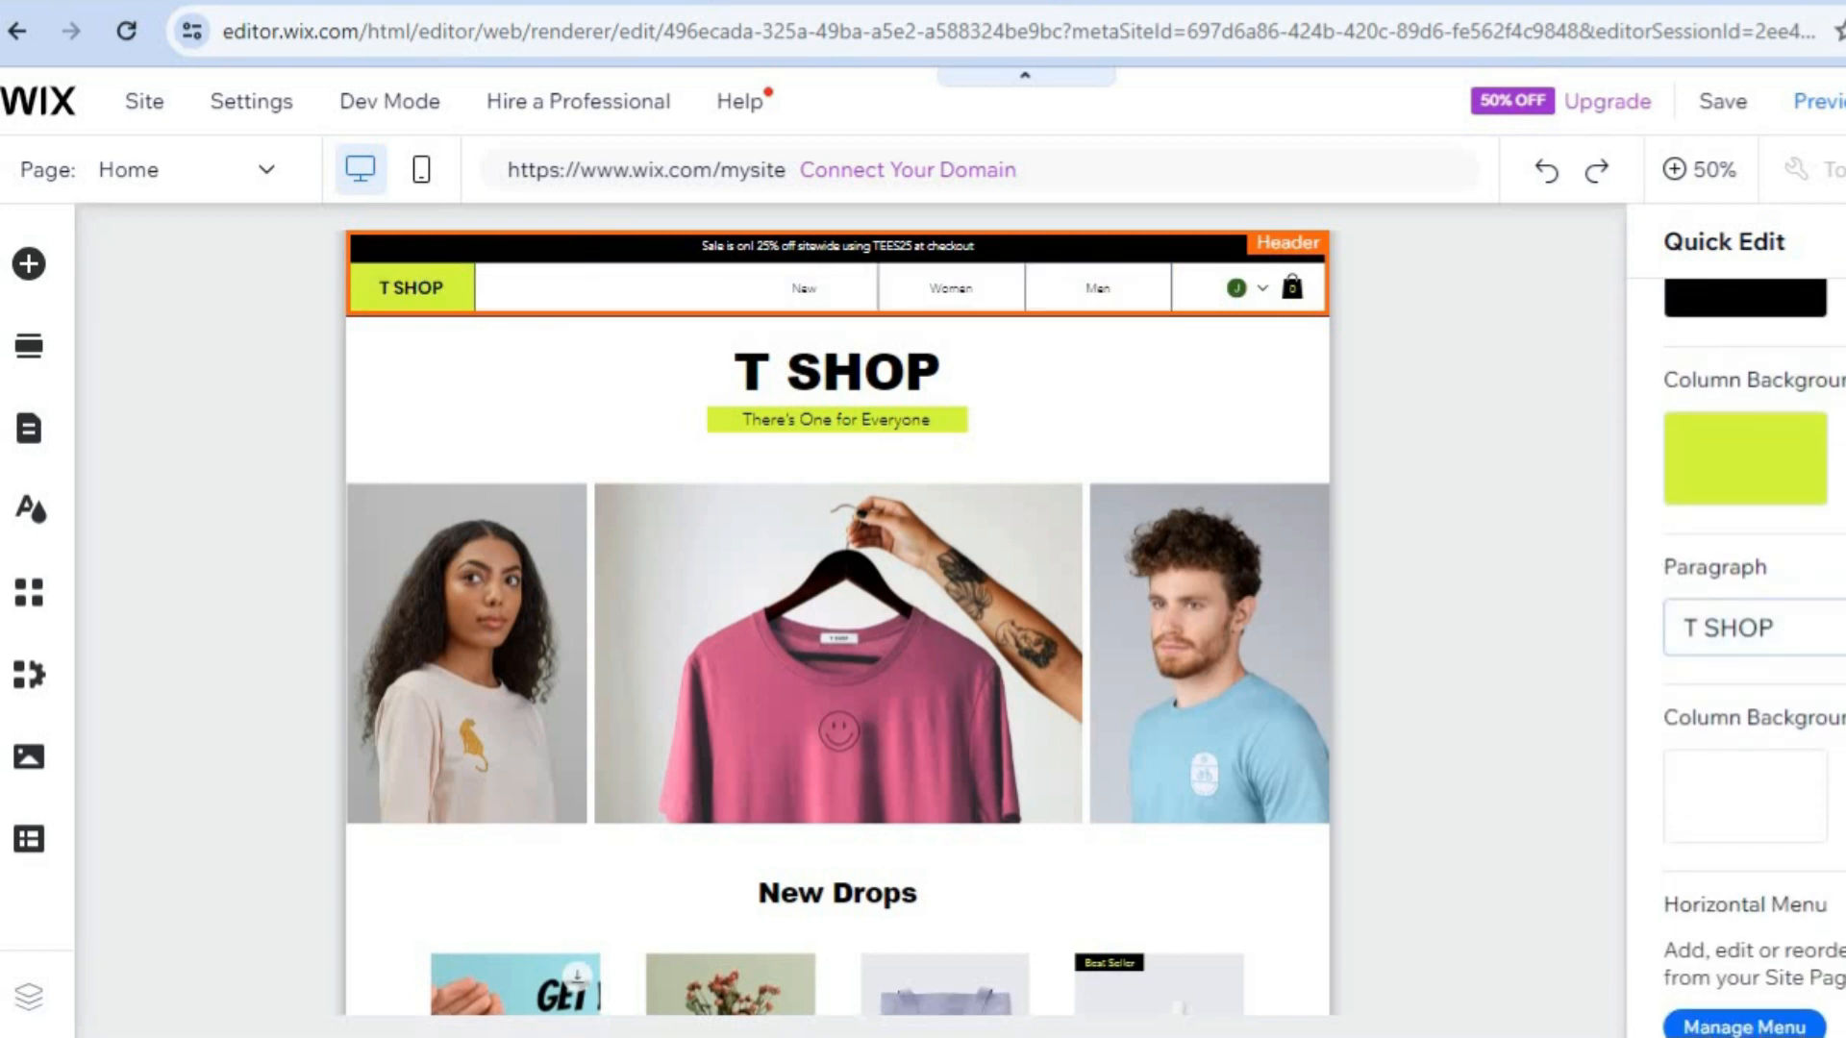
{"action": "scroll", "coordinate": [1746, 625], "scroll_direction": "down", "scroll_amount": 5}
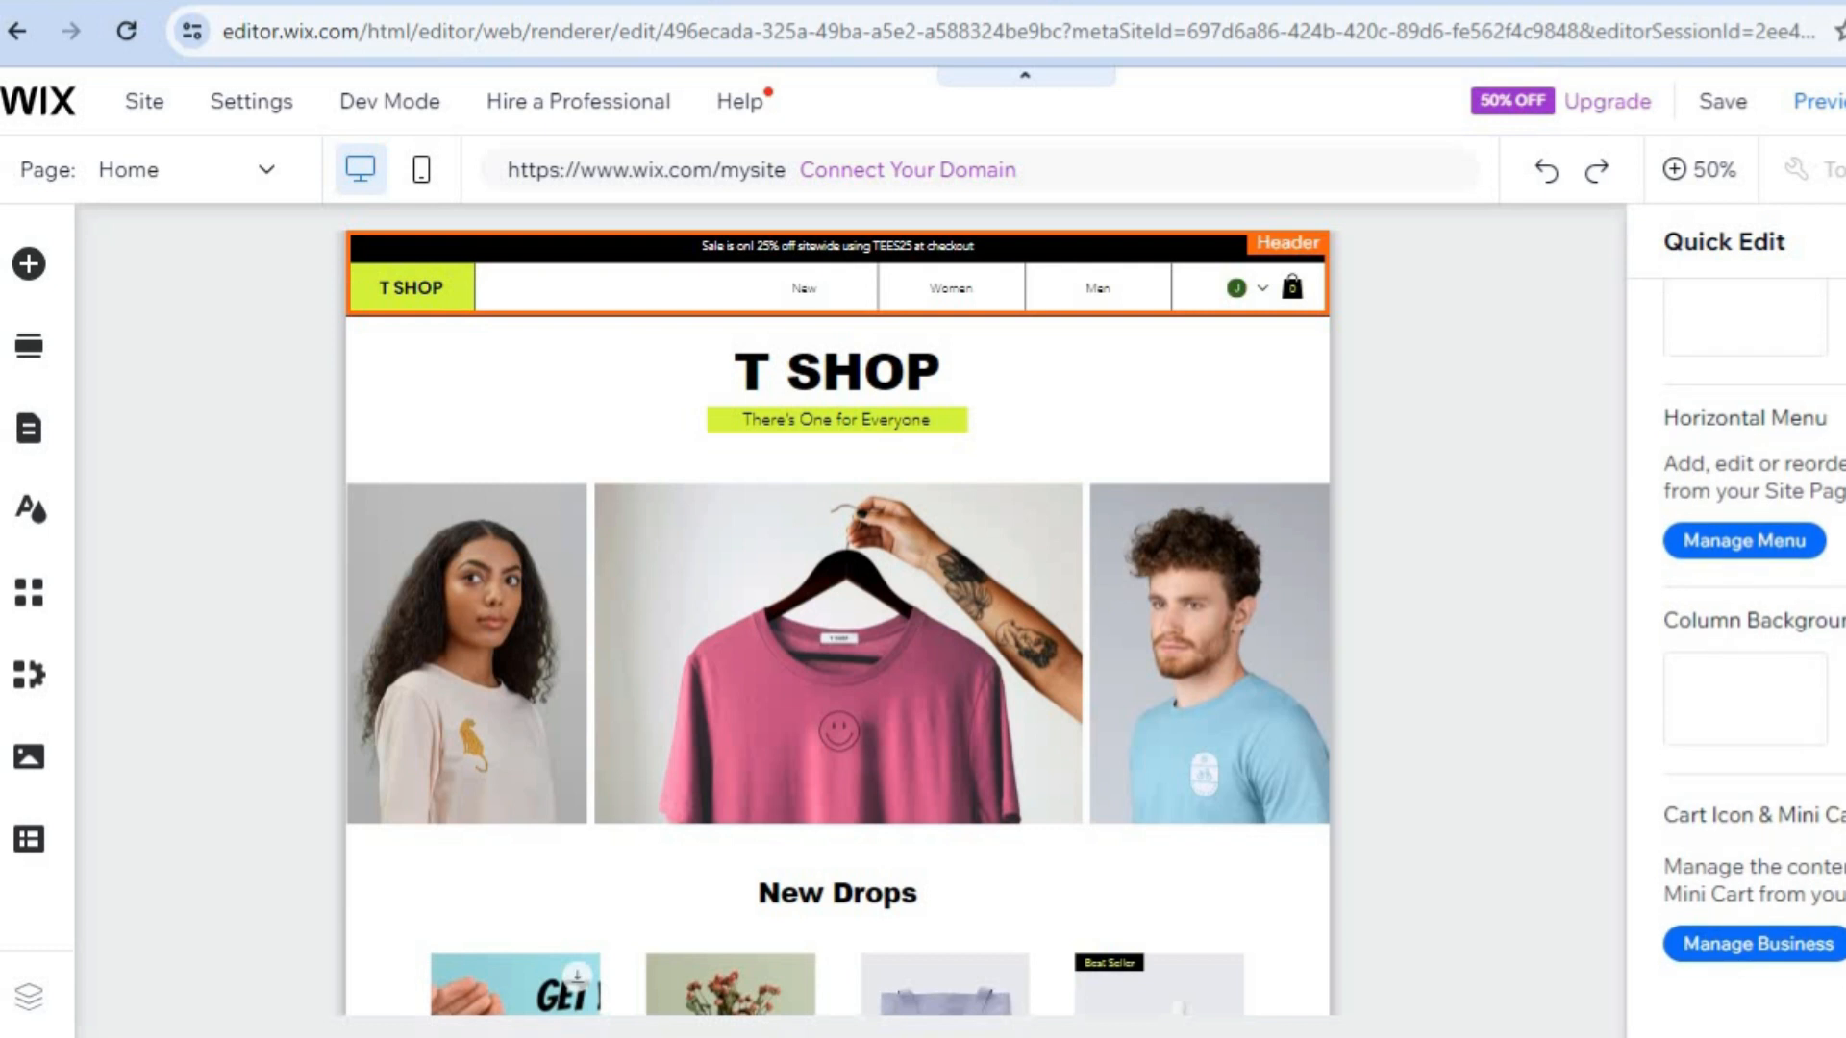
{"action": "scroll", "coordinate": [1746, 625], "scroll_direction": "up", "scroll_amount": 9}
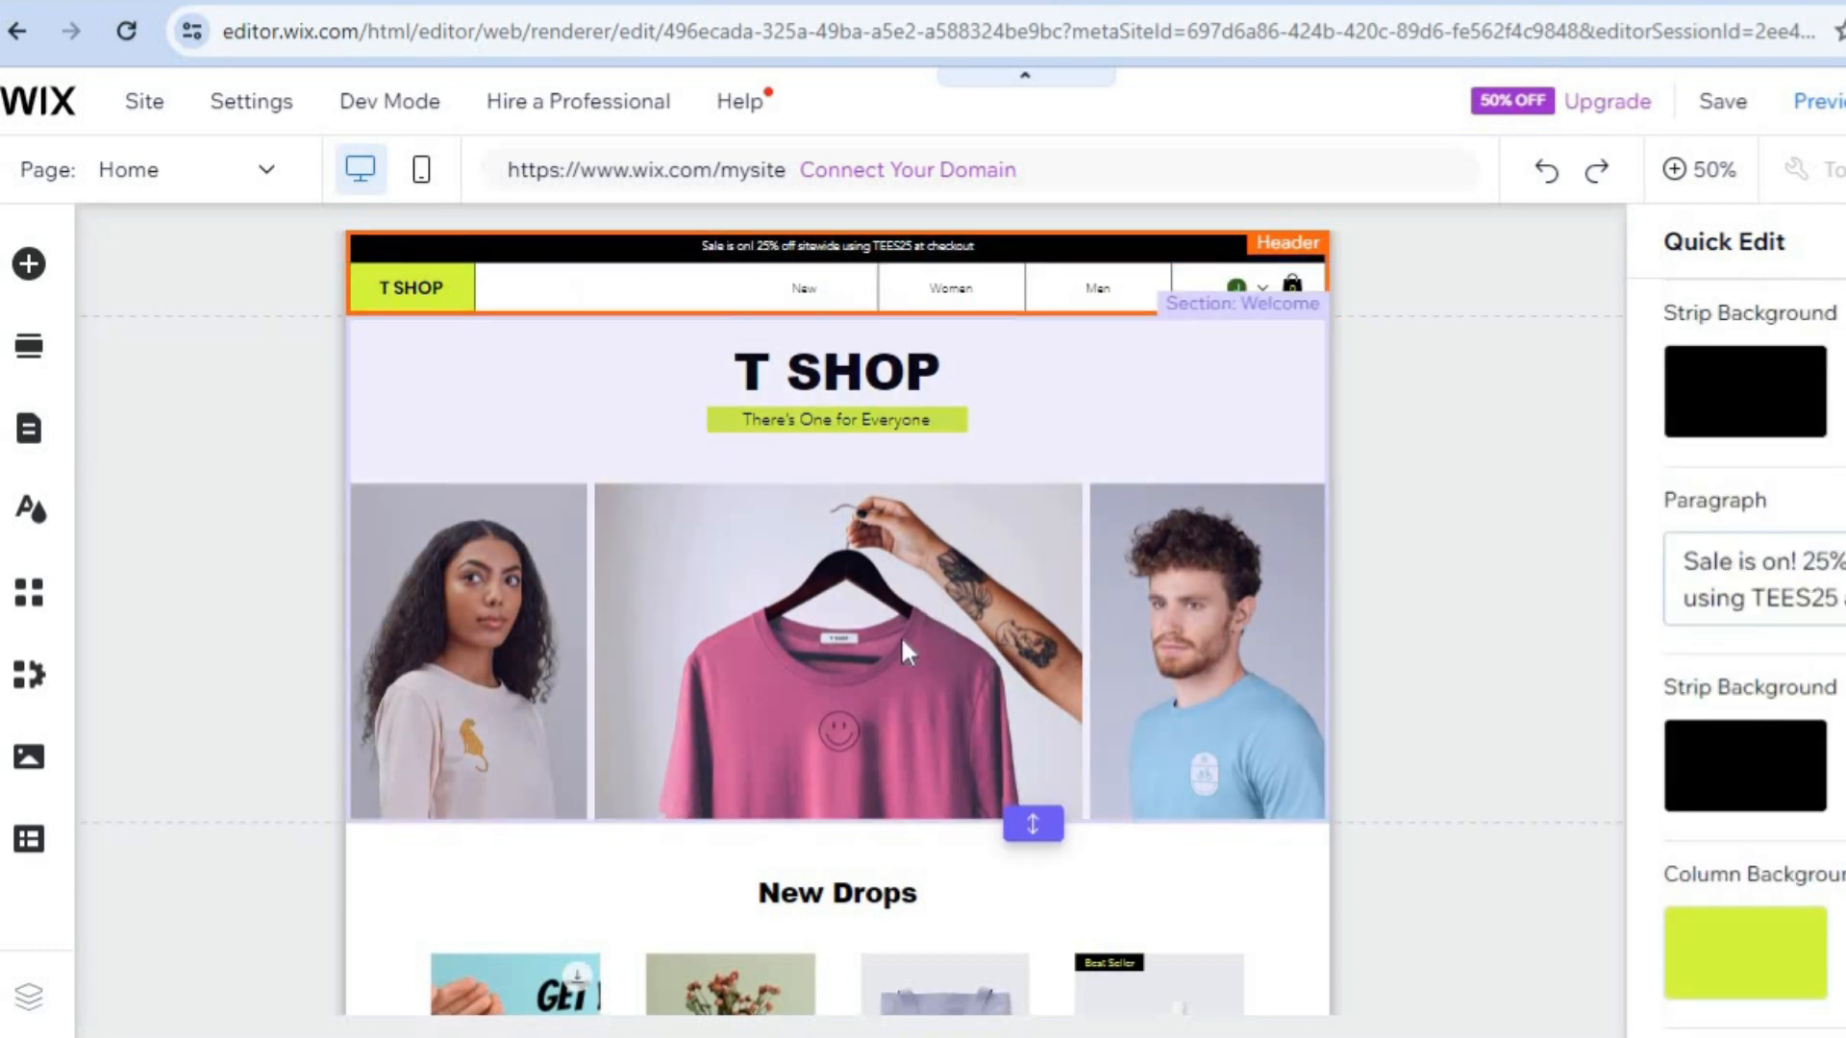
- Change the title of the Welcome section to TEST STORE
{"action": "left_click", "coordinate": [908, 631]}
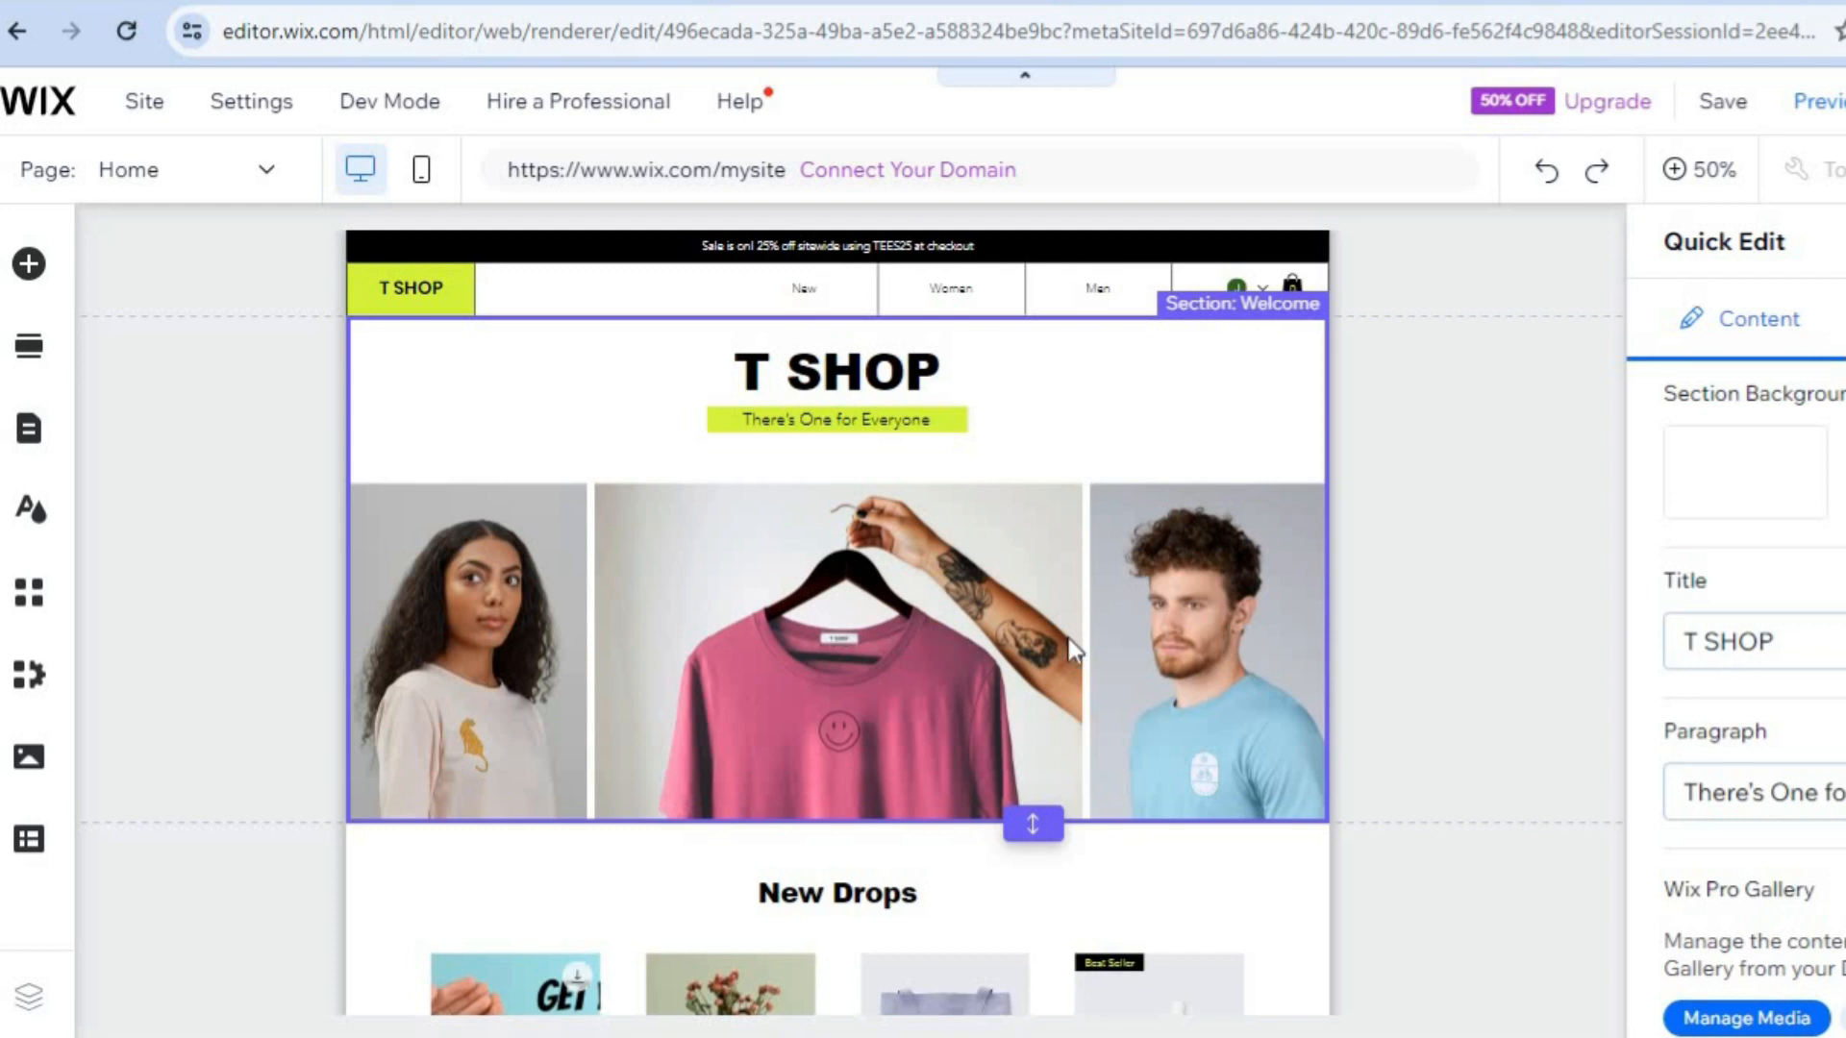
{"action": "left_click", "coordinate": [1763, 658]}
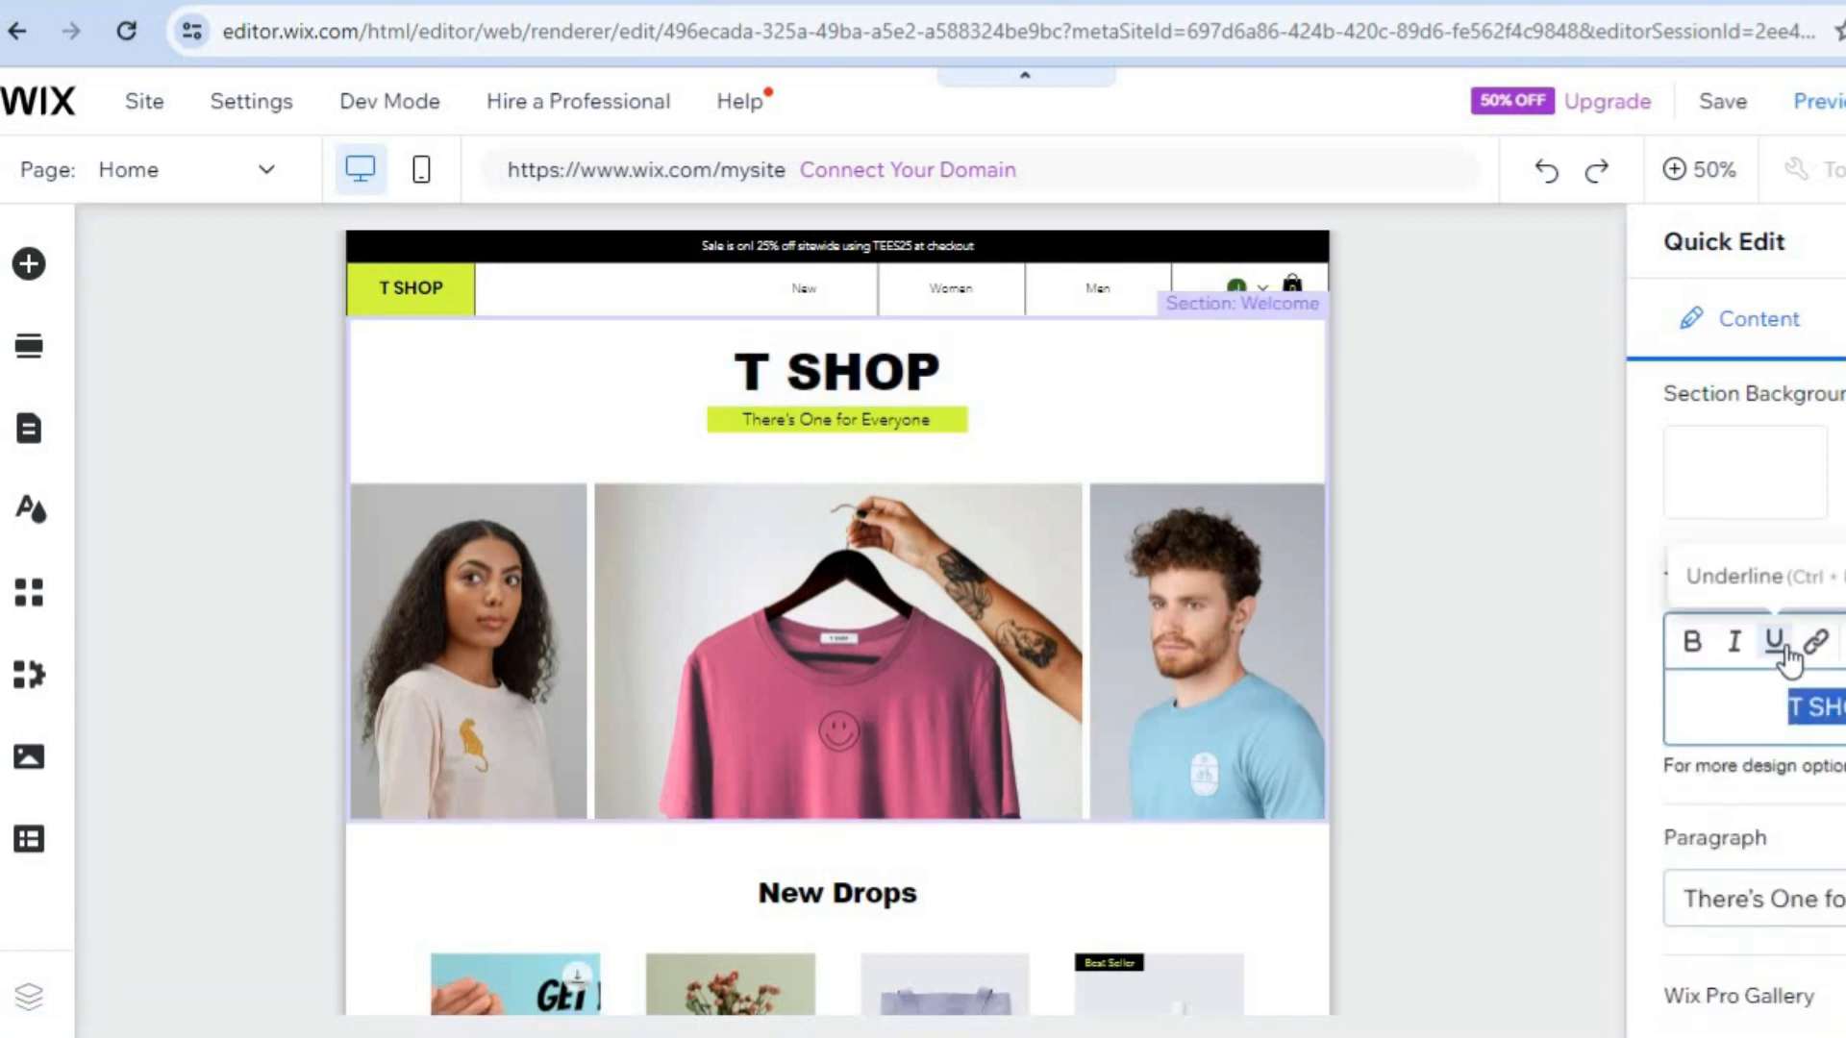
{"action": "type", "text": "TEST ST"}
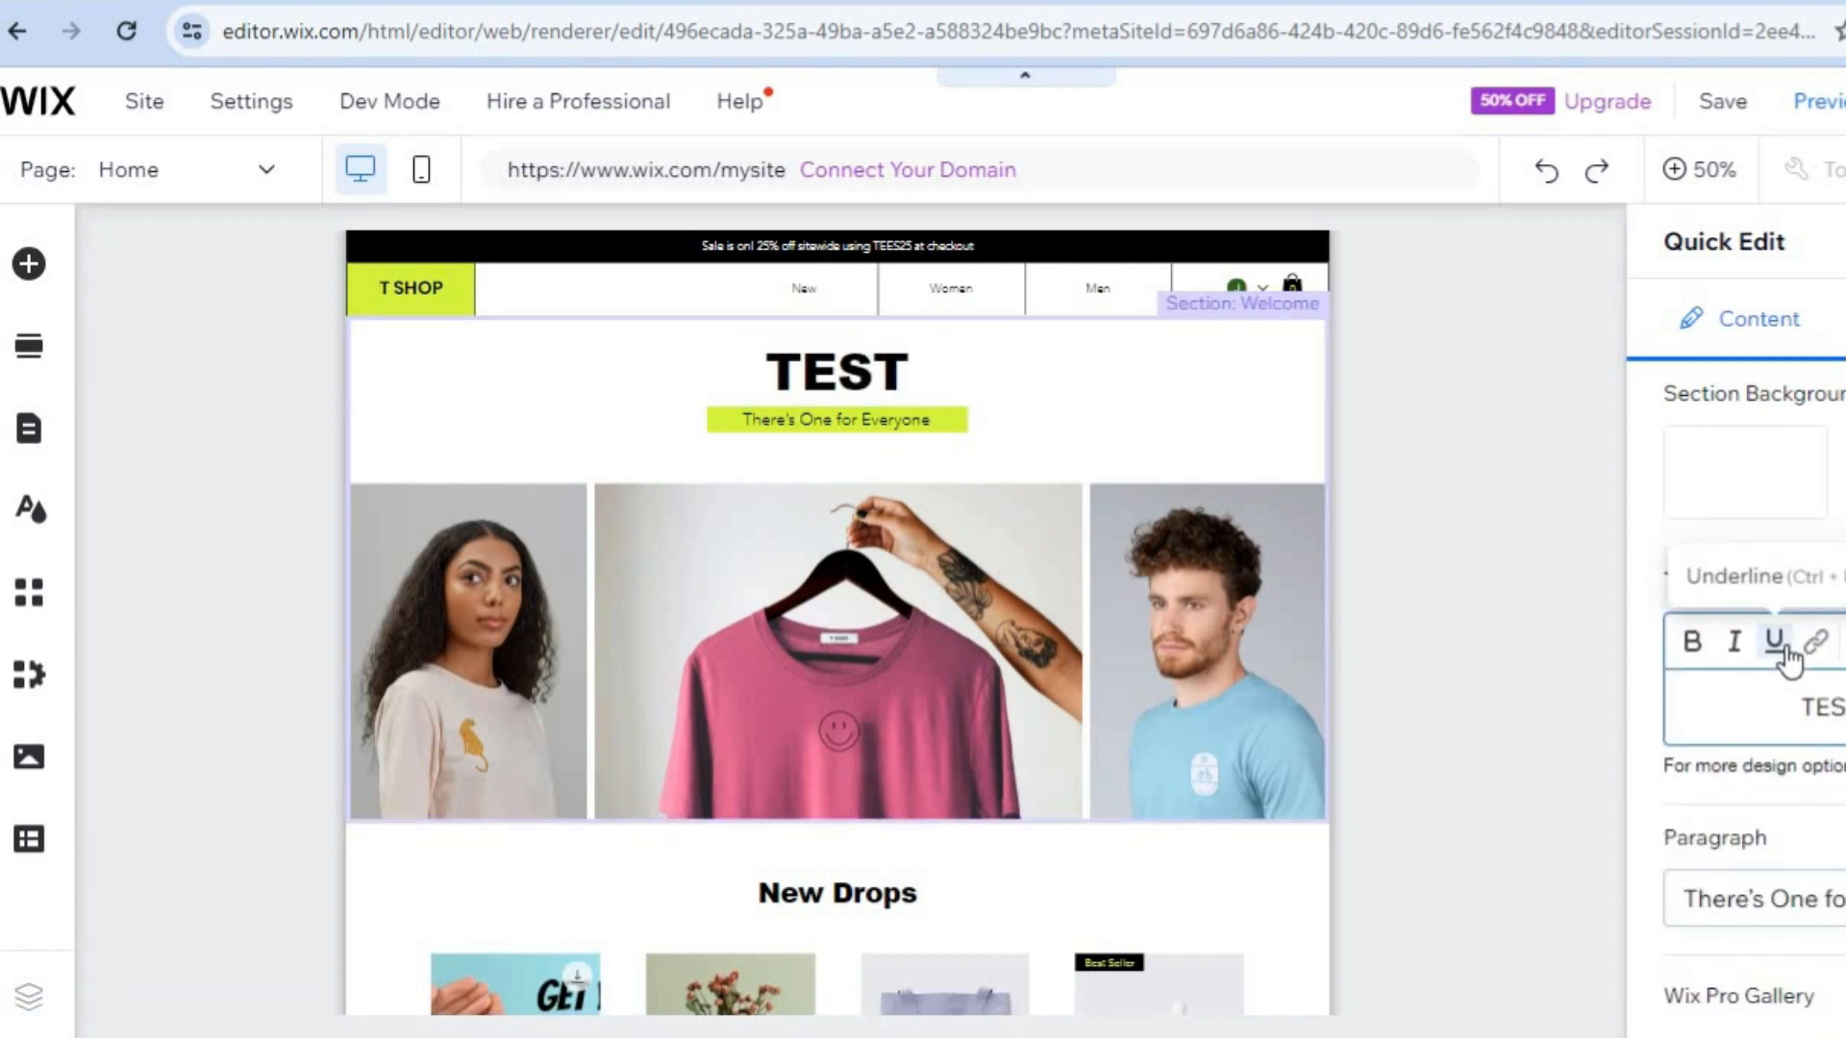
{"action": "type", "text": "ORE"}
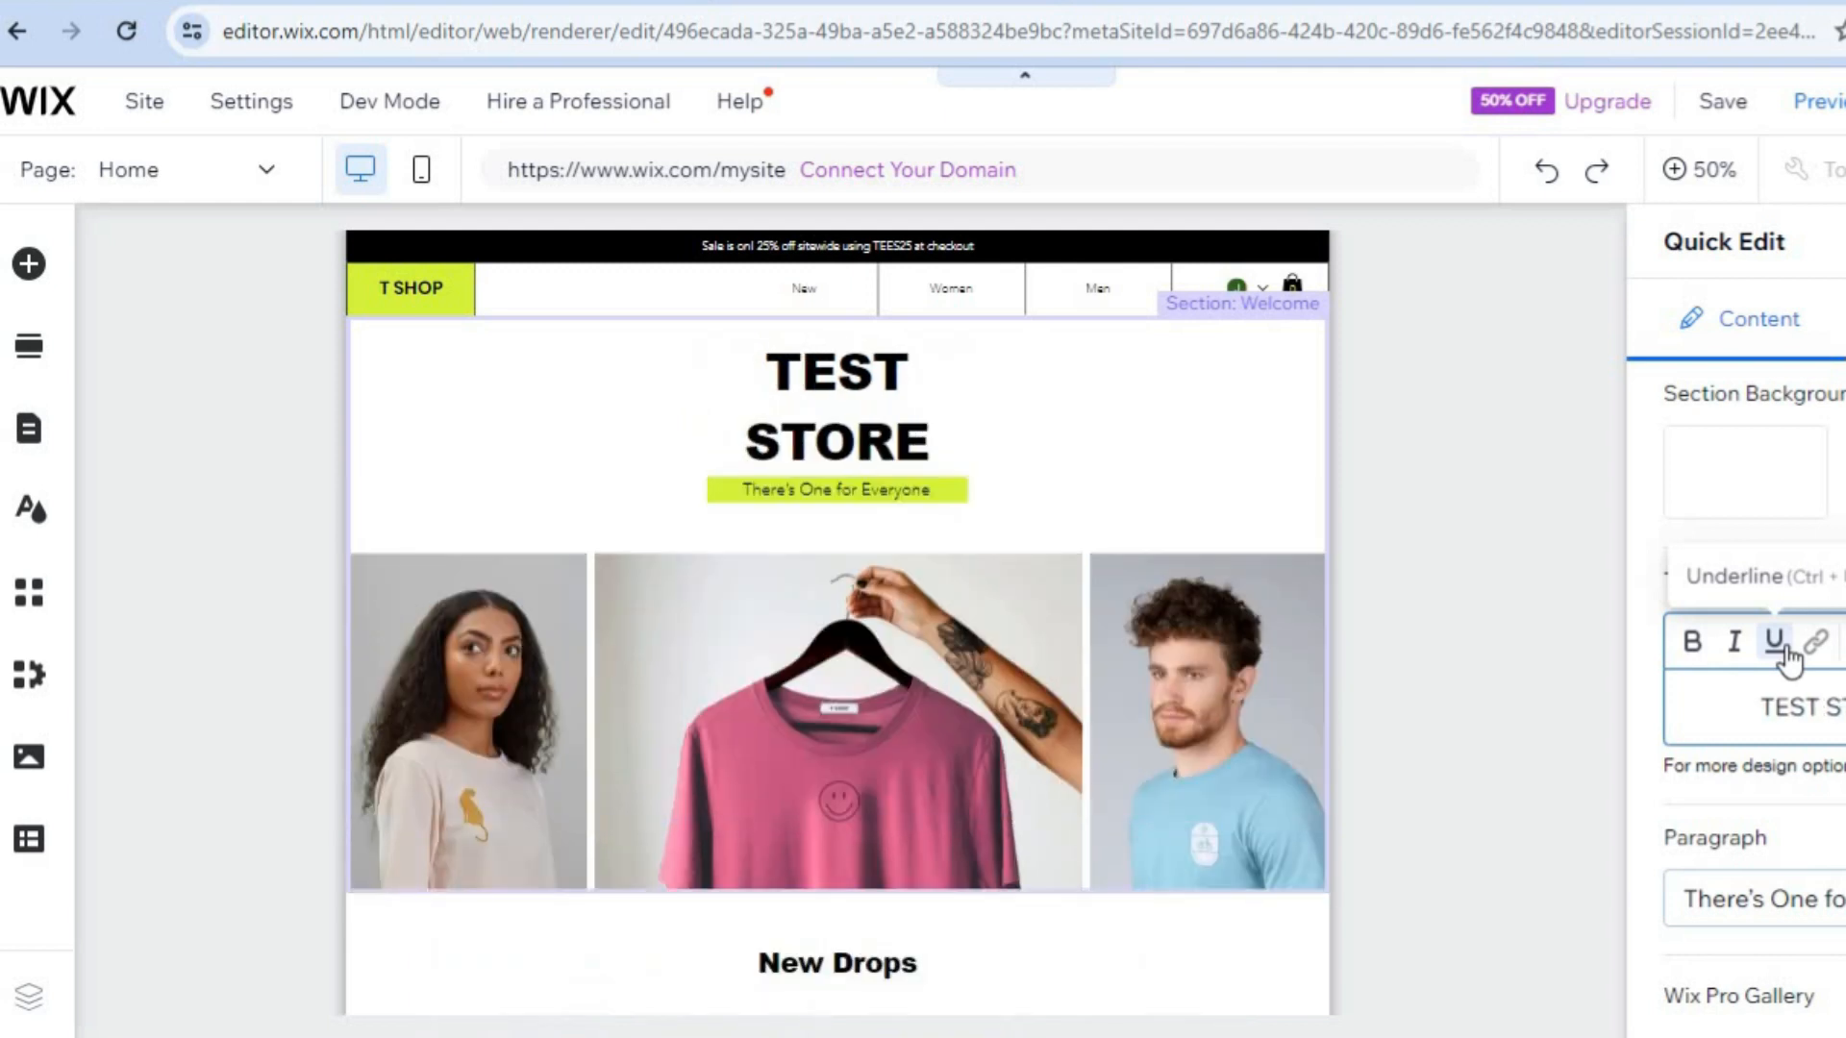
{"action": "scroll", "coordinate": [1740, 673], "scroll_direction": "down", "scroll_amount": 2}
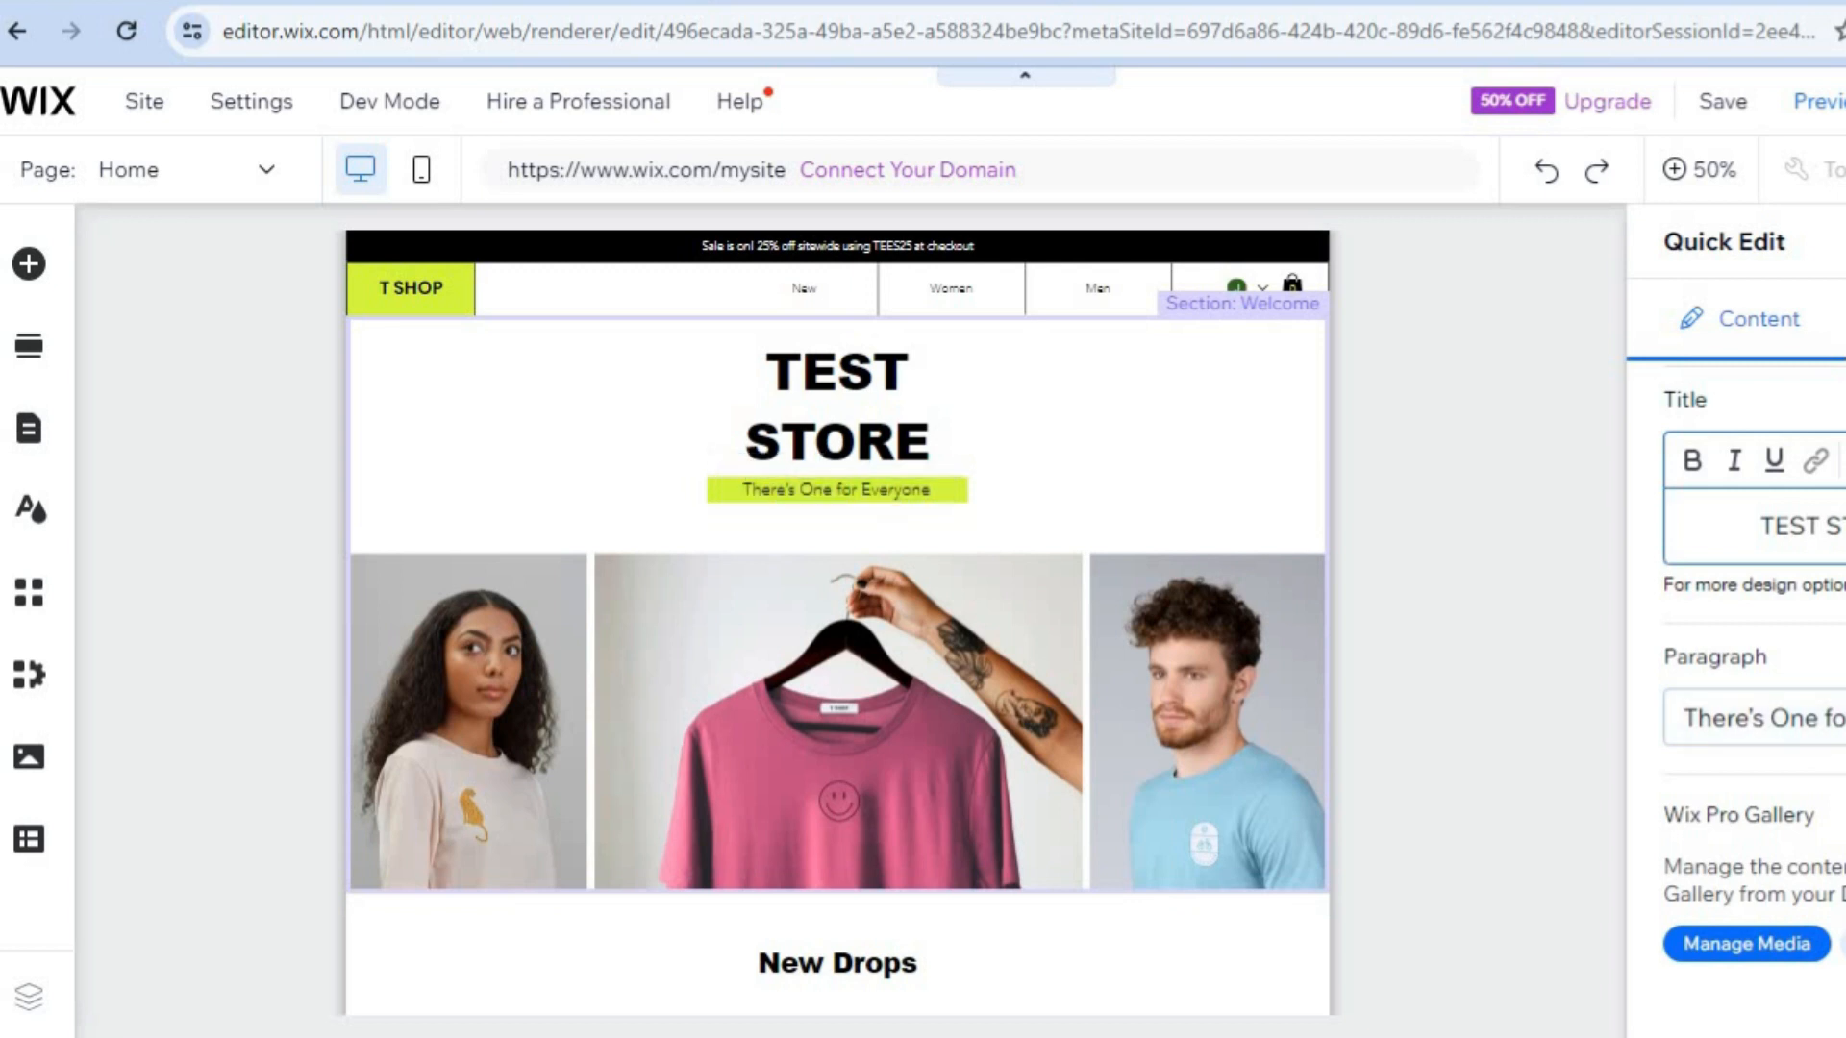
{"action": "scroll", "coordinate": [1741, 673], "scroll_direction": "up", "scroll_amount": 2}
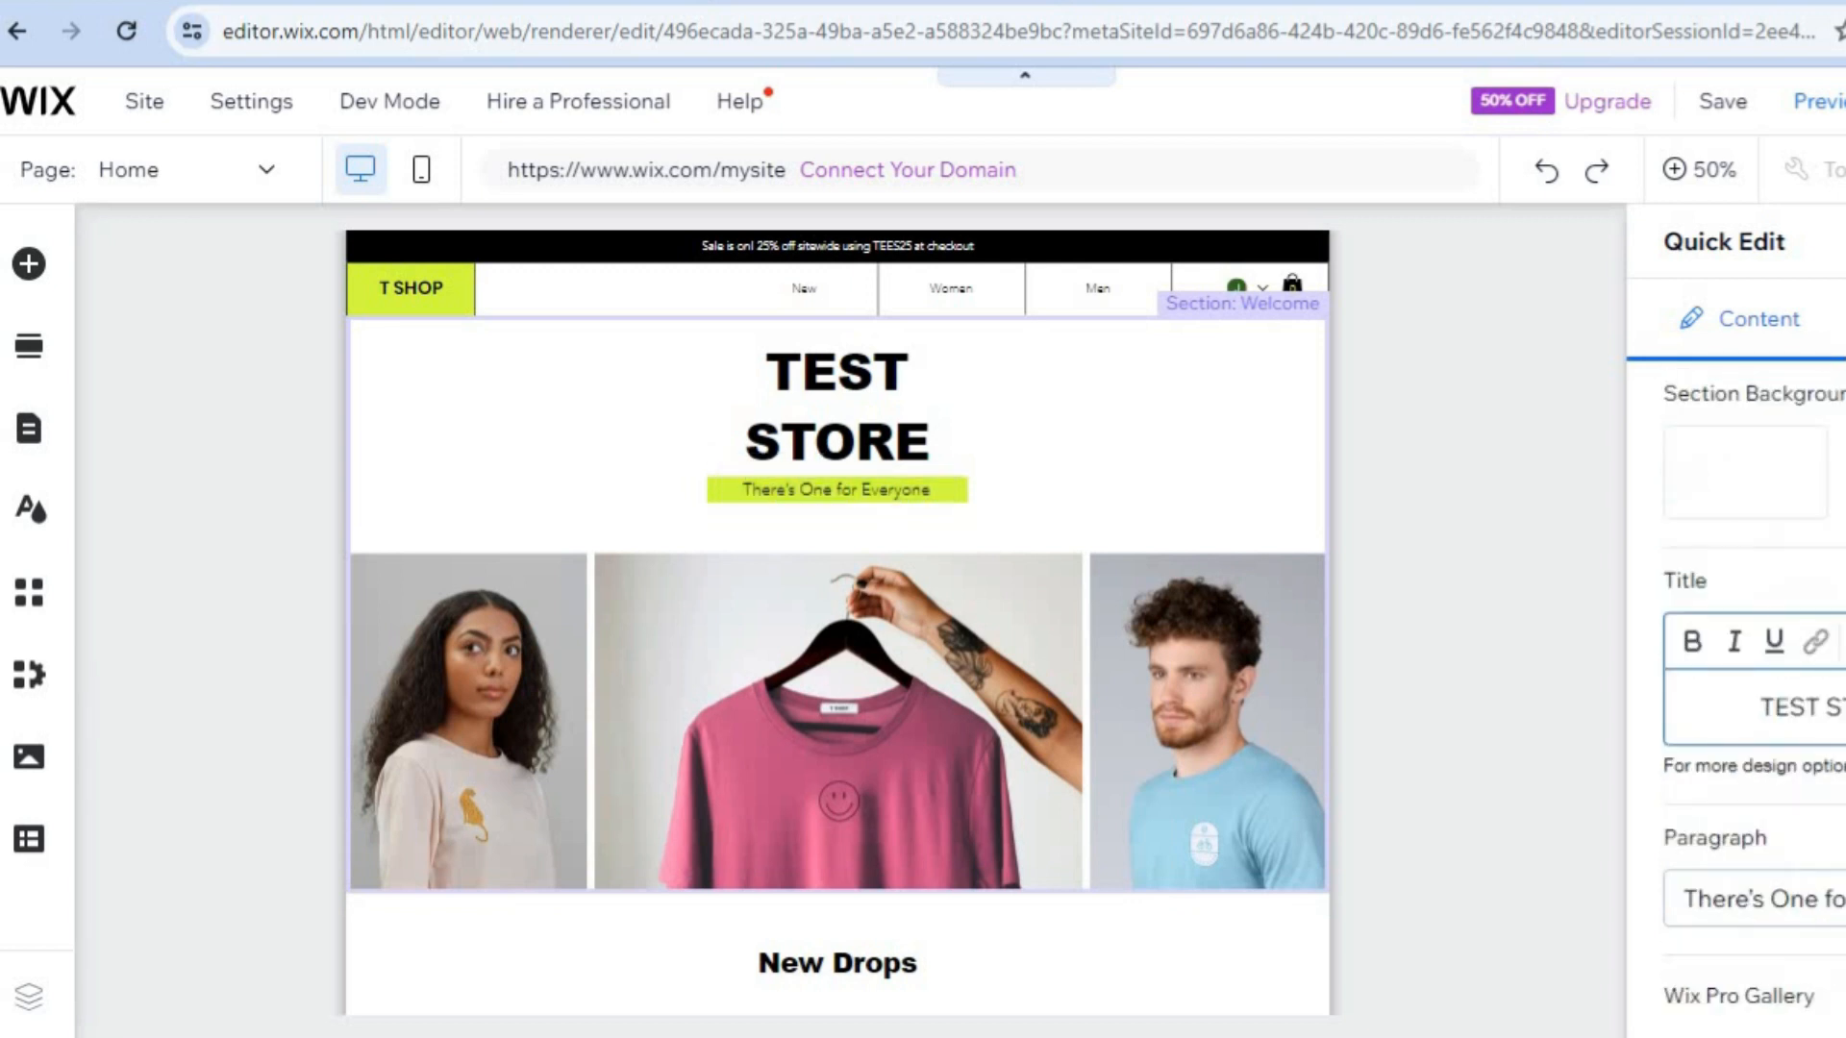
- Leave Quick Edit, select the Wix Pro Gallery in the Welcome section and look over the New Drops products beneath it
{"action": "left_click", "coordinate": [1273, 619]}
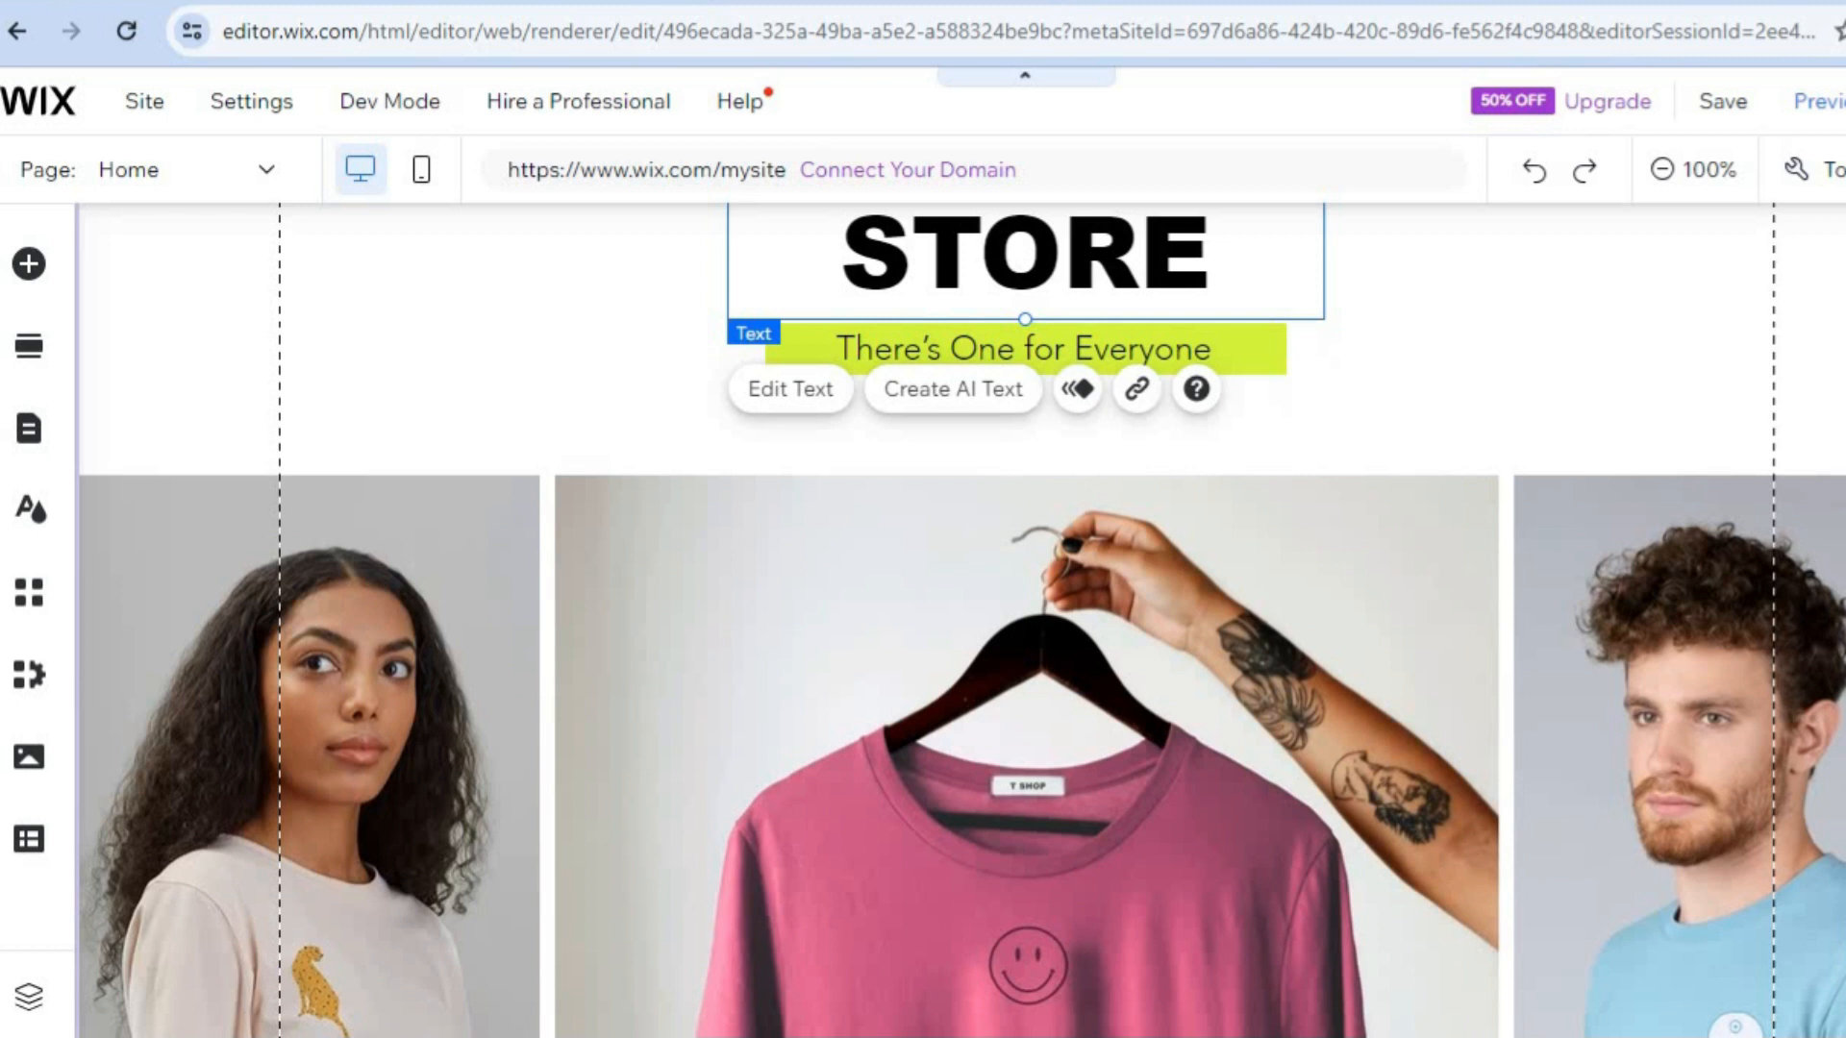
{"action": "scroll", "coordinate": [1202, 590], "scroll_direction": "down", "scroll_amount": 1}
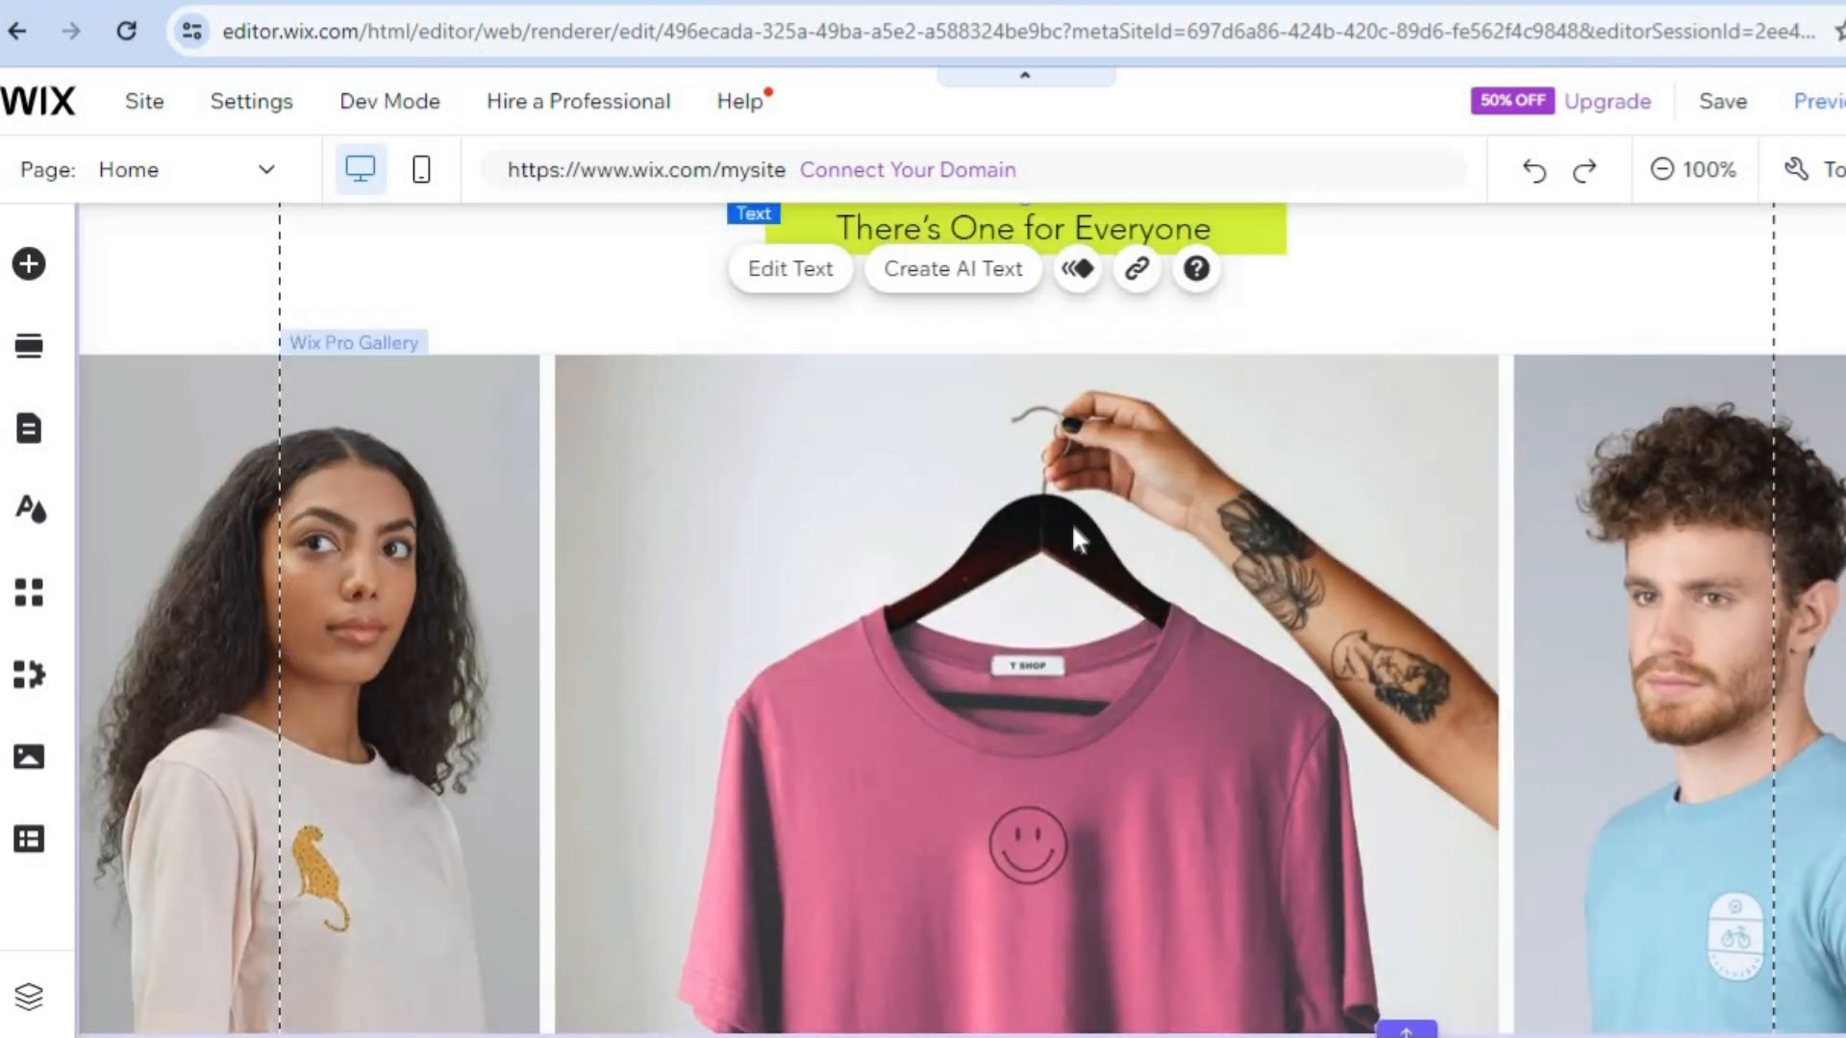
{"action": "left_click", "coordinate": [996, 440]}
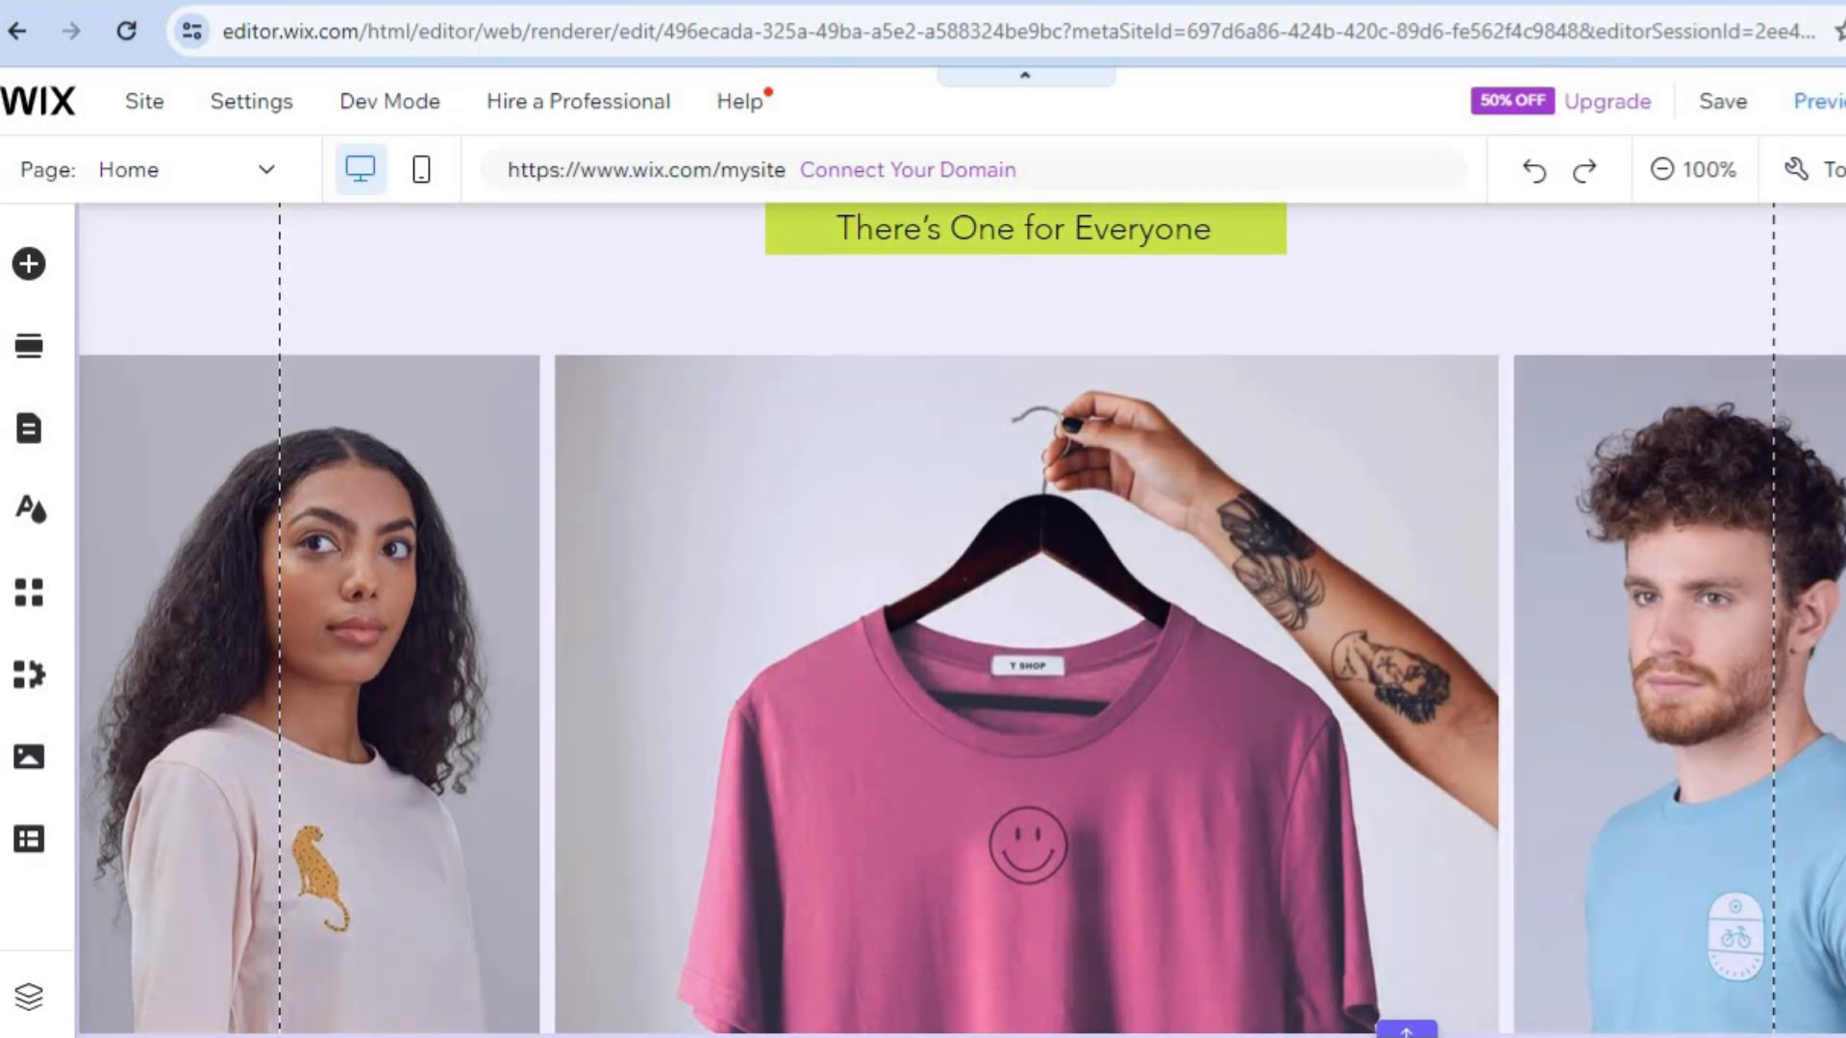
{"action": "scroll", "coordinate": [961, 615], "scroll_direction": "down", "scroll_amount": 5}
{"action": "scroll", "coordinate": [1149, 471], "scroll_direction": "down", "scroll_amount": 2}
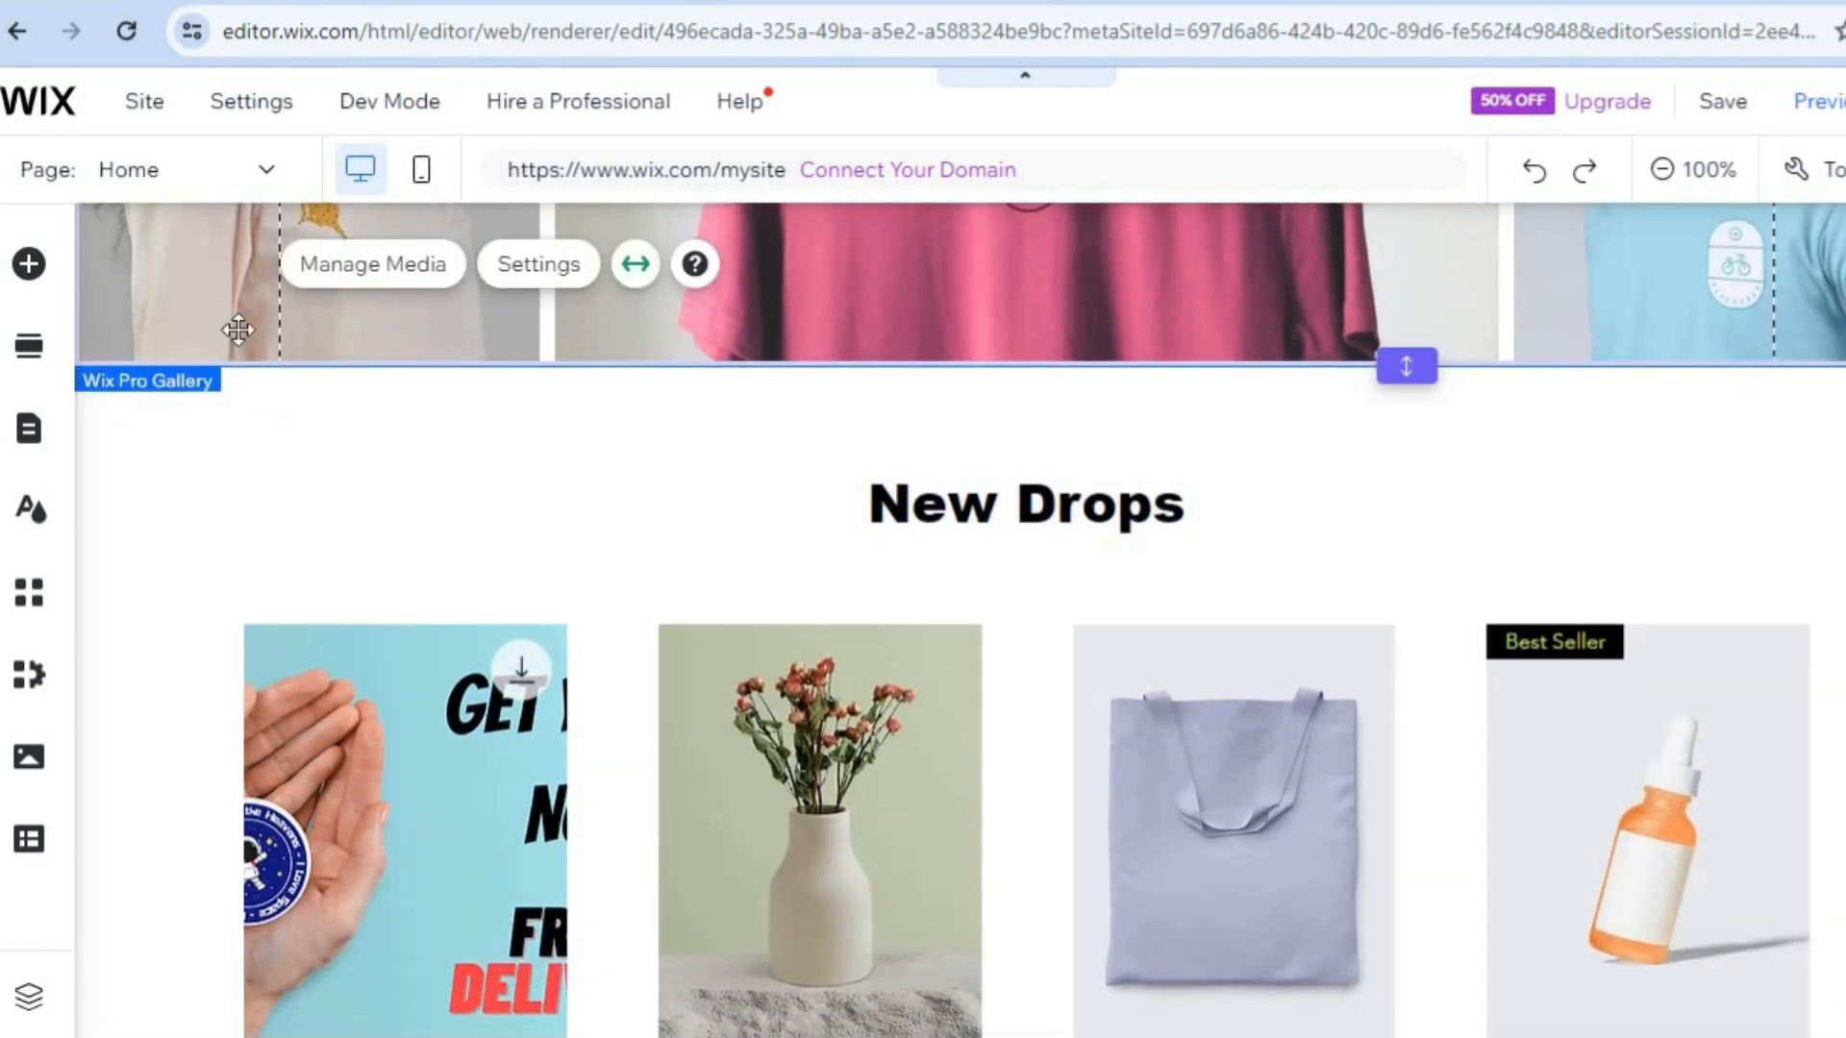
- Browse the text, image and button elements that can be added to the page, and close the element library
{"action": "left_click", "coordinate": [35, 279]}
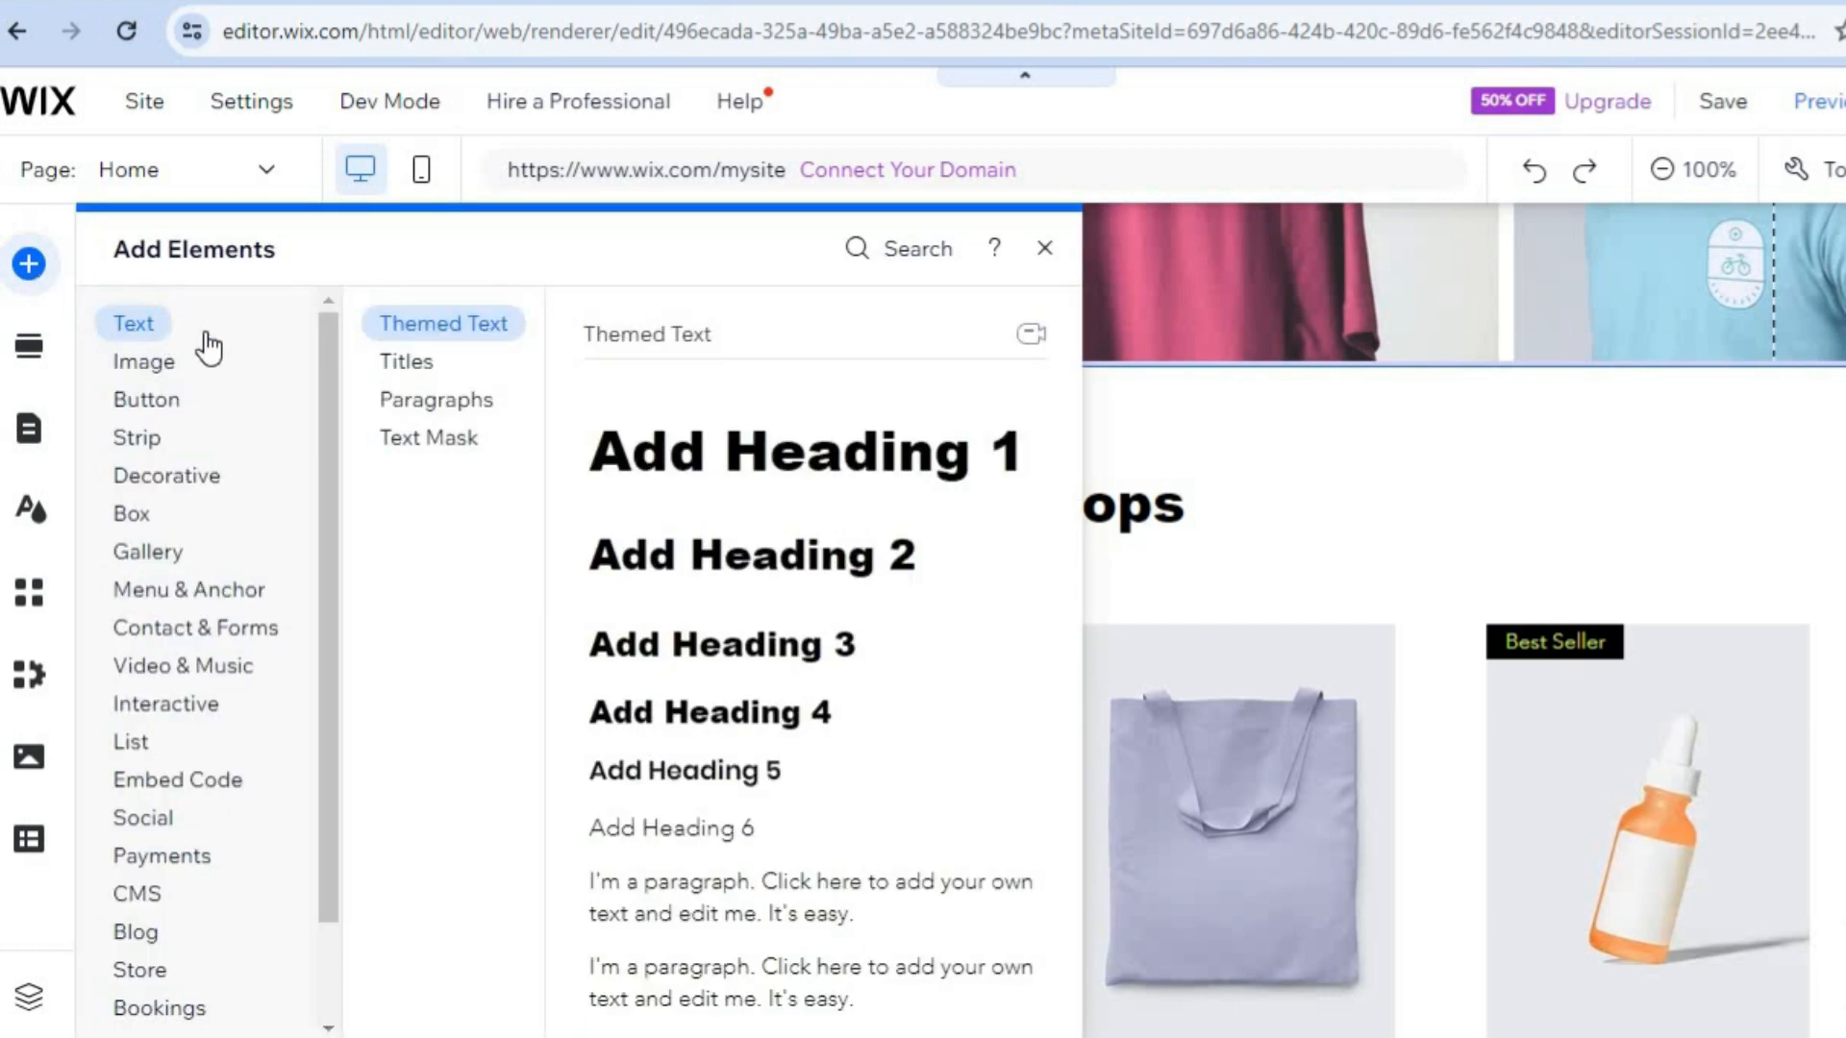
{"action": "left_click", "coordinate": [170, 363]}
{"action": "left_click", "coordinate": [170, 404]}
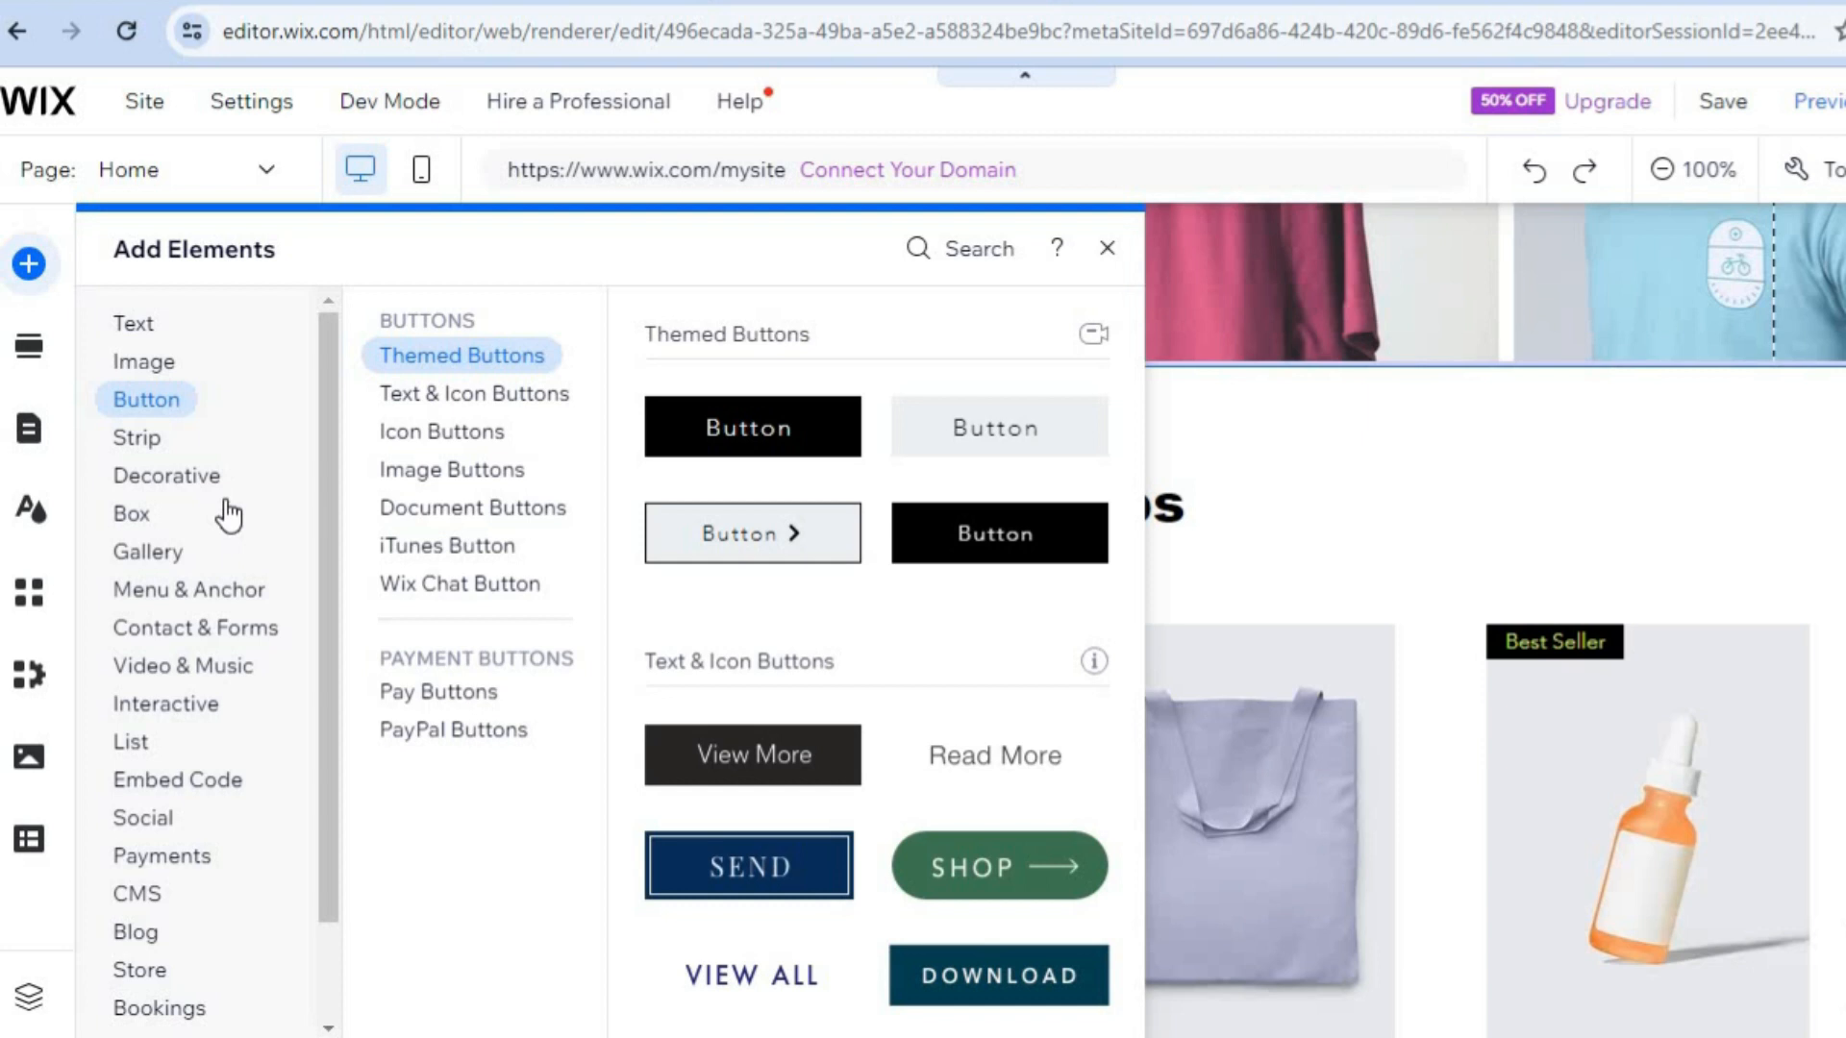
{"action": "left_click", "coordinate": [1103, 249]}
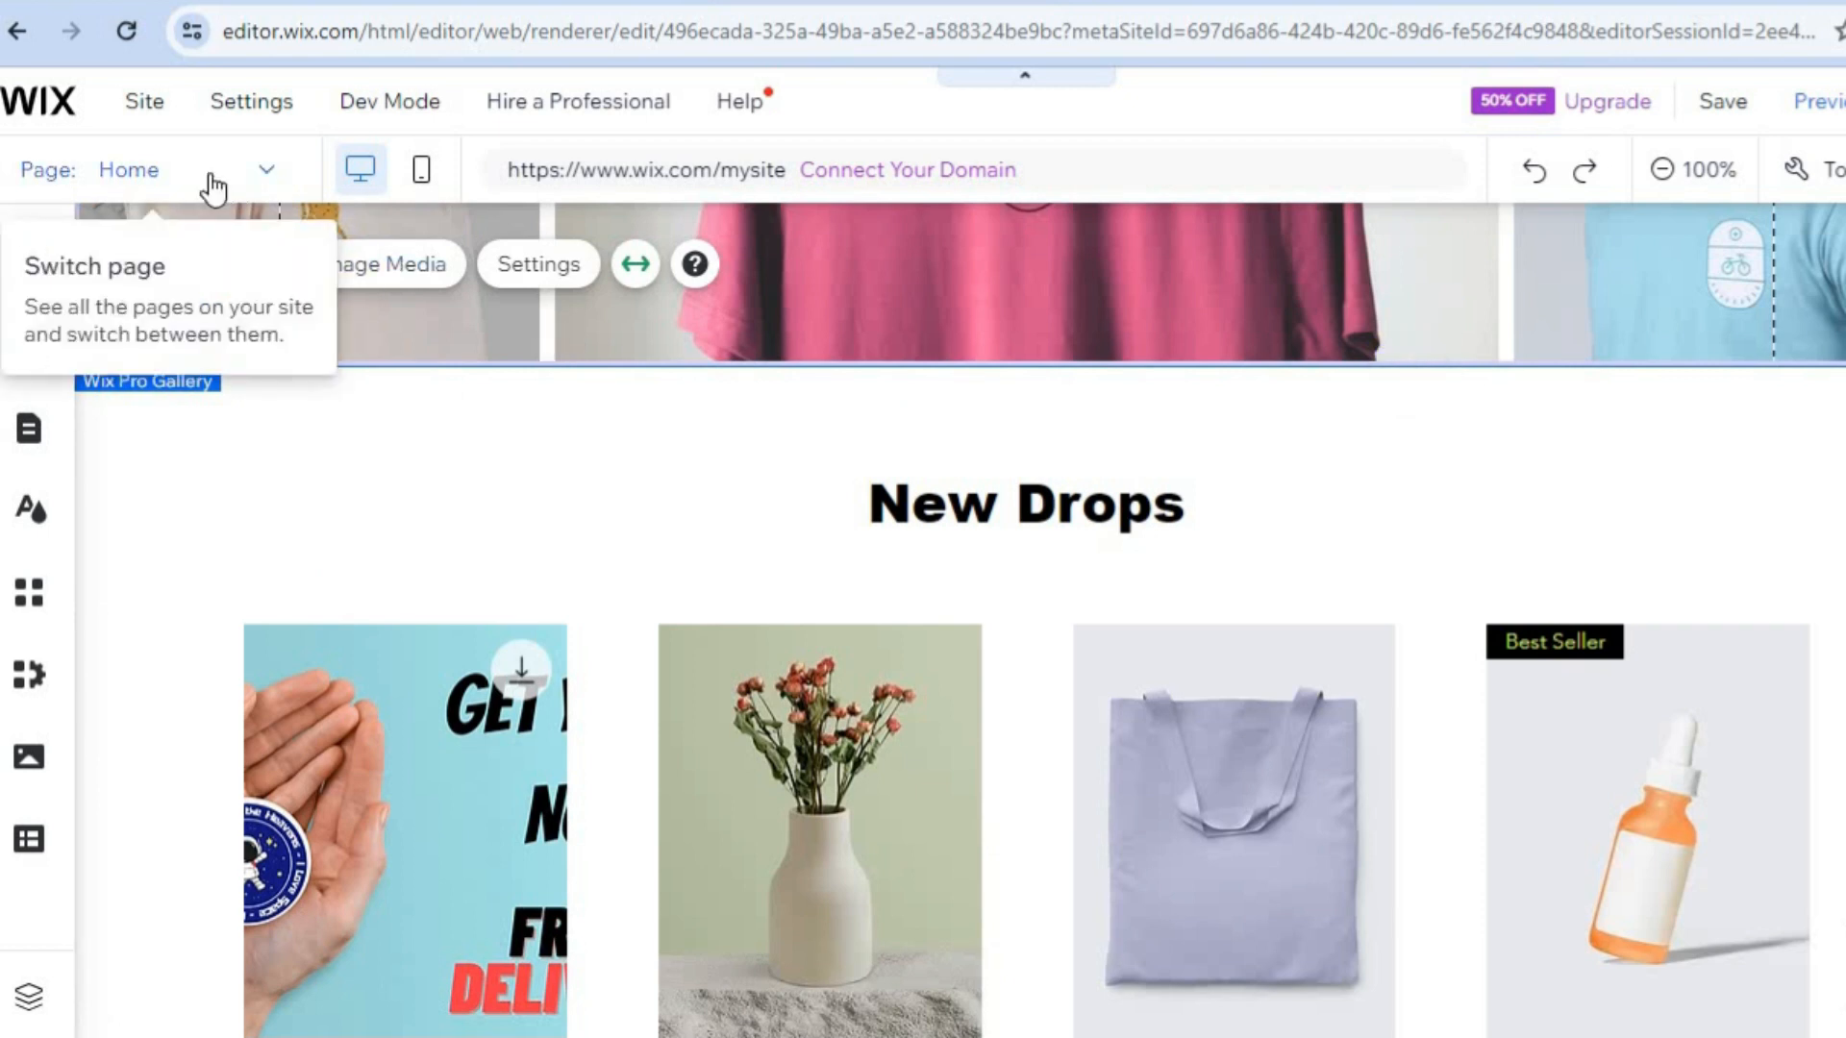
- Switch to the site's Shop page and look over its Shop All product grid
{"action": "left_click", "coordinate": [209, 175]}
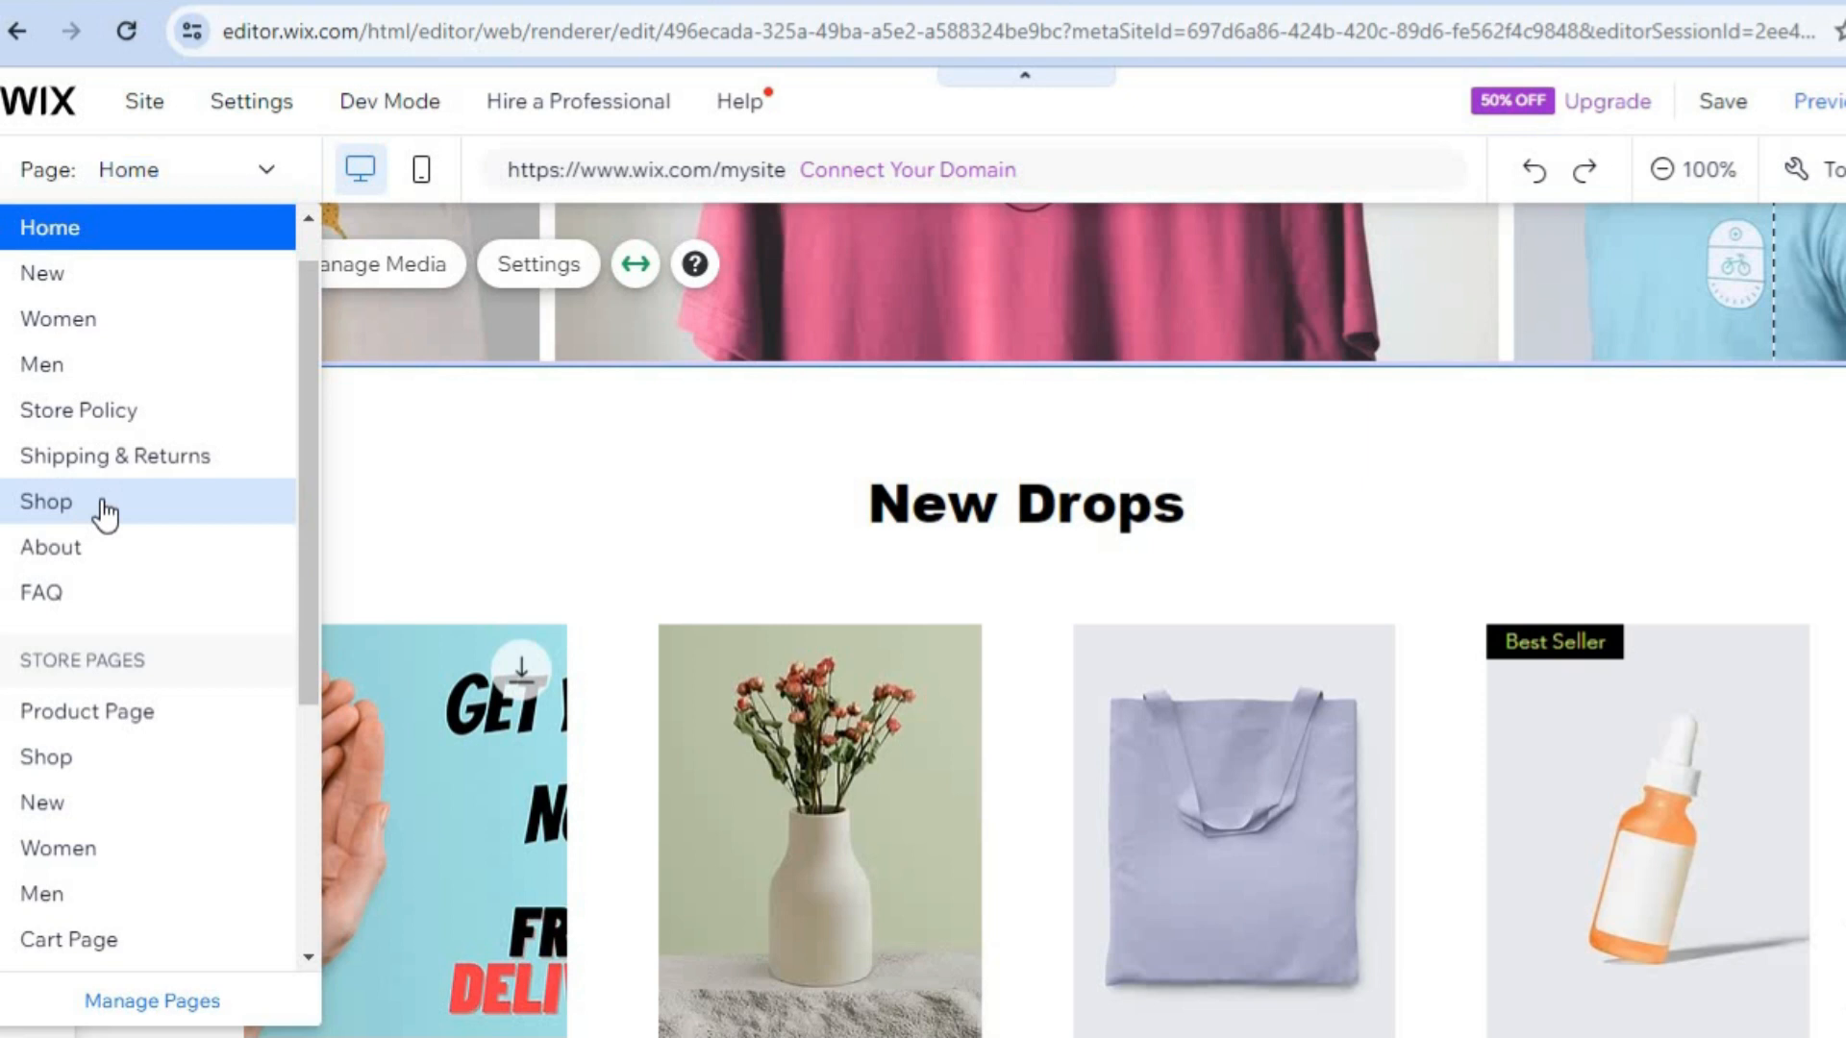
{"action": "left_click", "coordinate": [104, 510]}
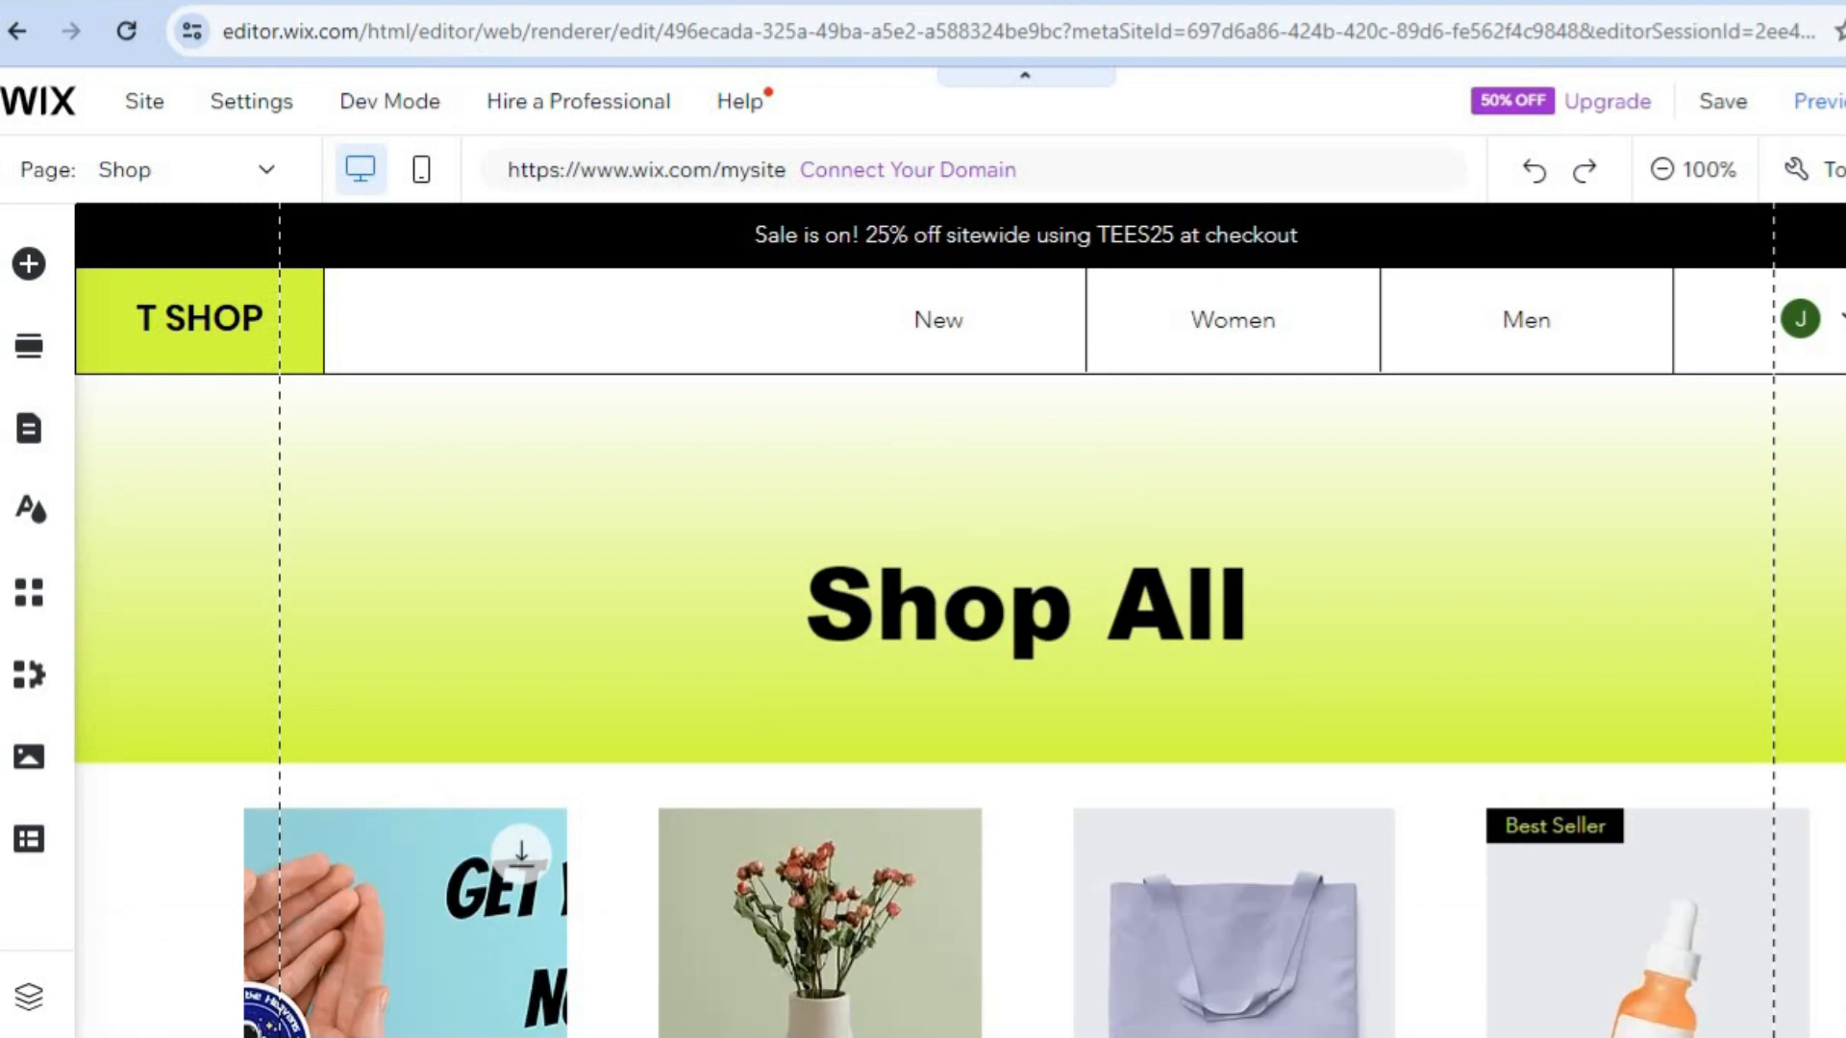
{"action": "scroll", "coordinate": [958, 620], "scroll_direction": "down", "scroll_amount": 8}
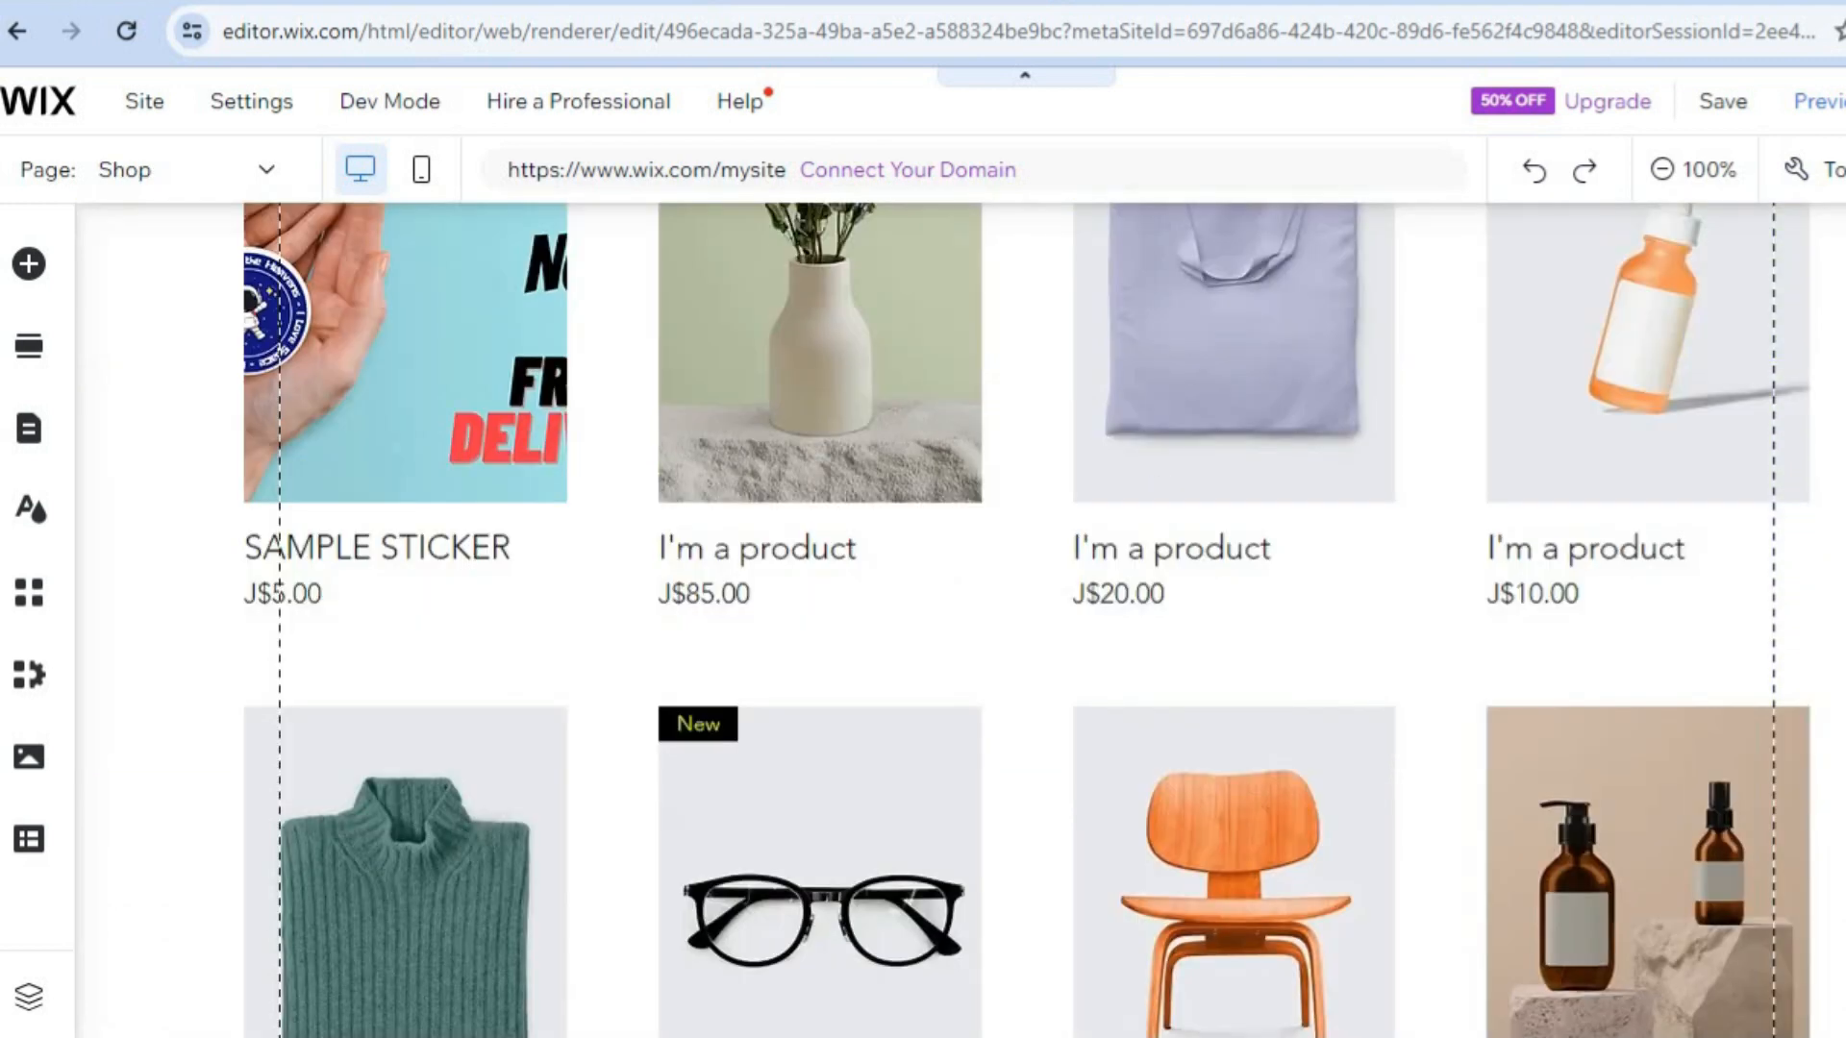
{"action": "scroll", "coordinate": [500, 561], "scroll_direction": "up", "scroll_amount": 2}
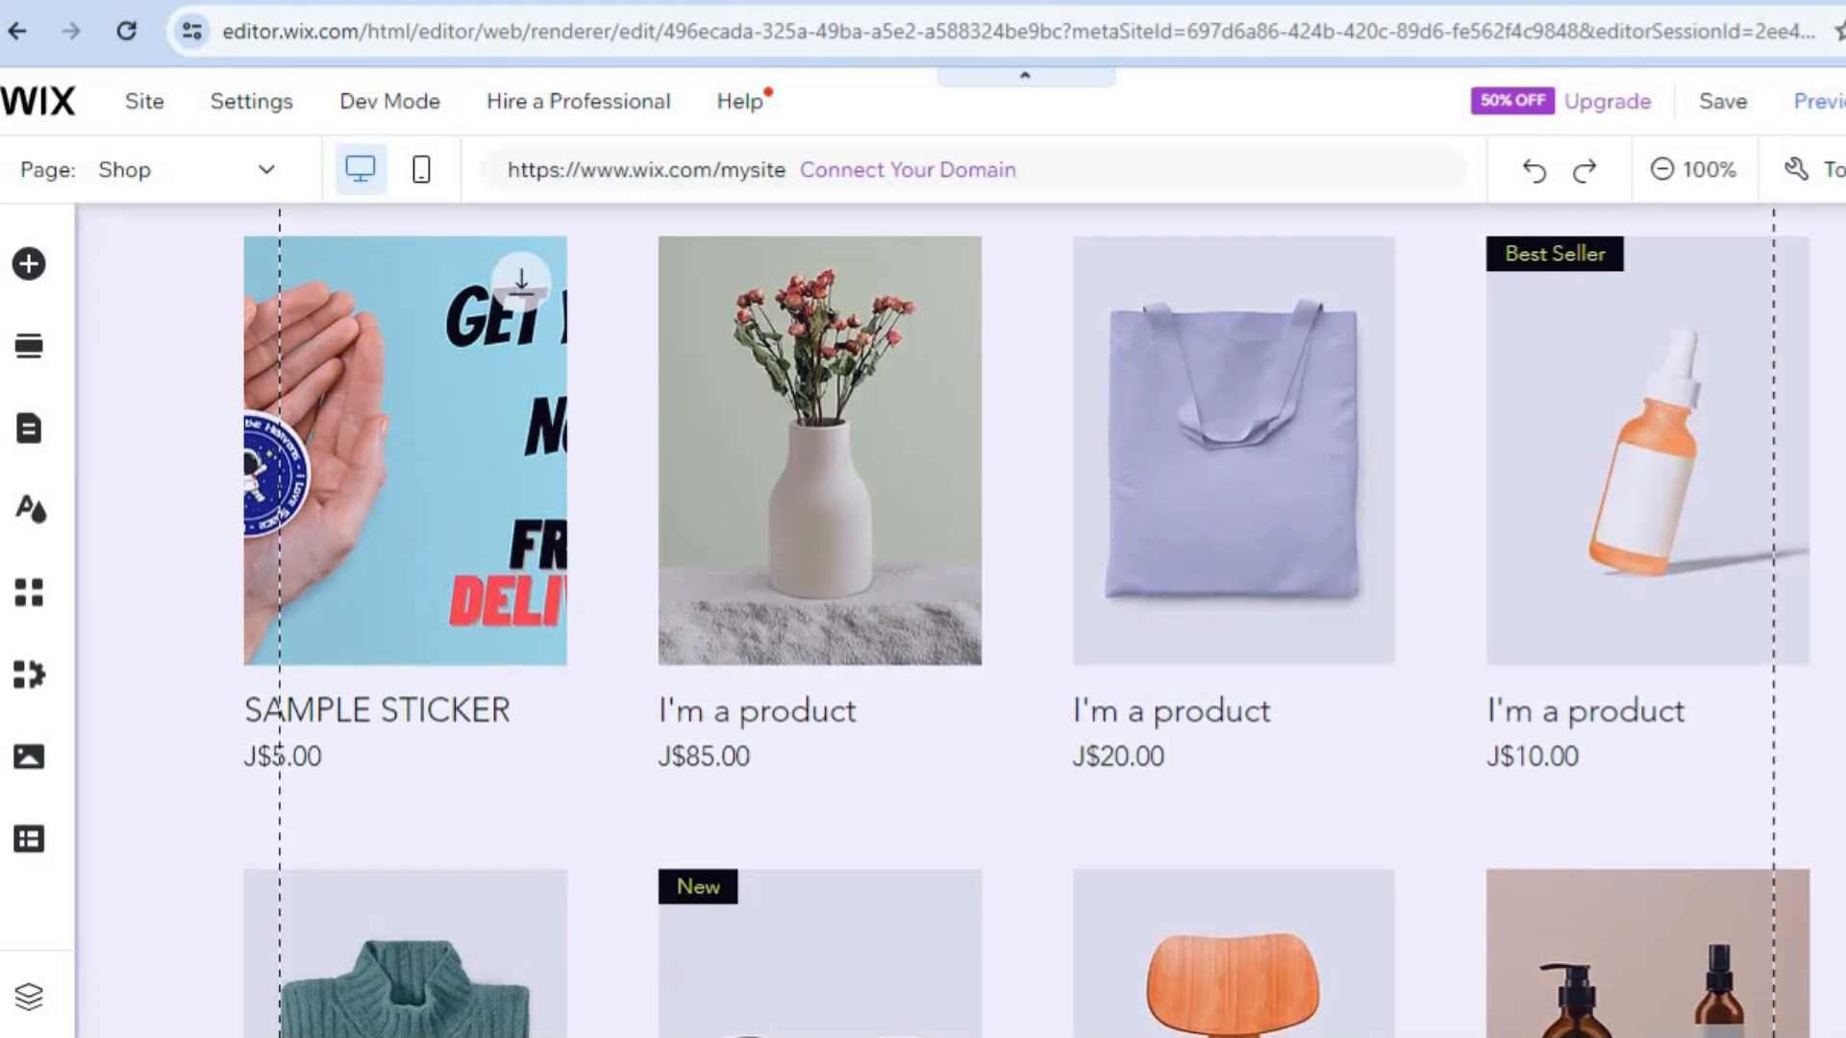
{"action": "scroll", "coordinate": [1207, 481], "scroll_direction": "up", "scroll_amount": 2}
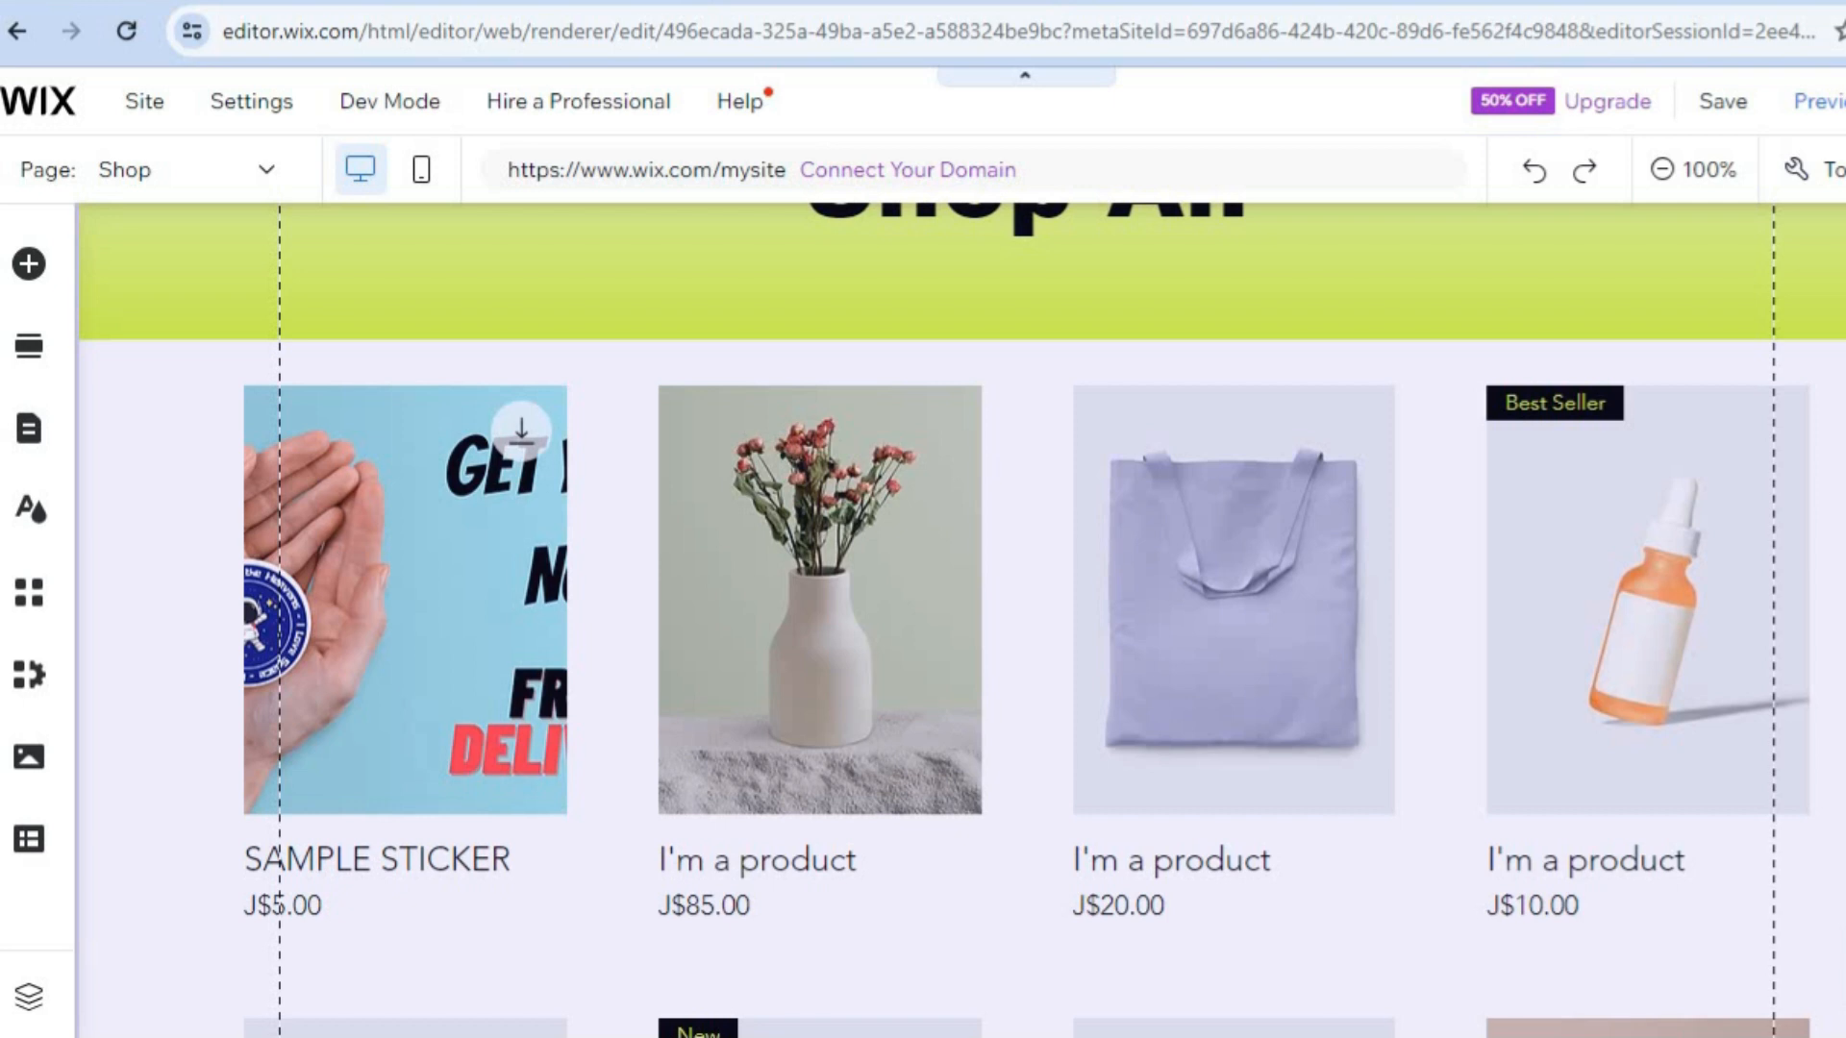
{"action": "scroll", "coordinate": [961, 616], "scroll_direction": "up", "scroll_amount": 2}
{"action": "scroll", "coordinate": [850, 536], "scroll_direction": "up", "scroll_amount": 2}
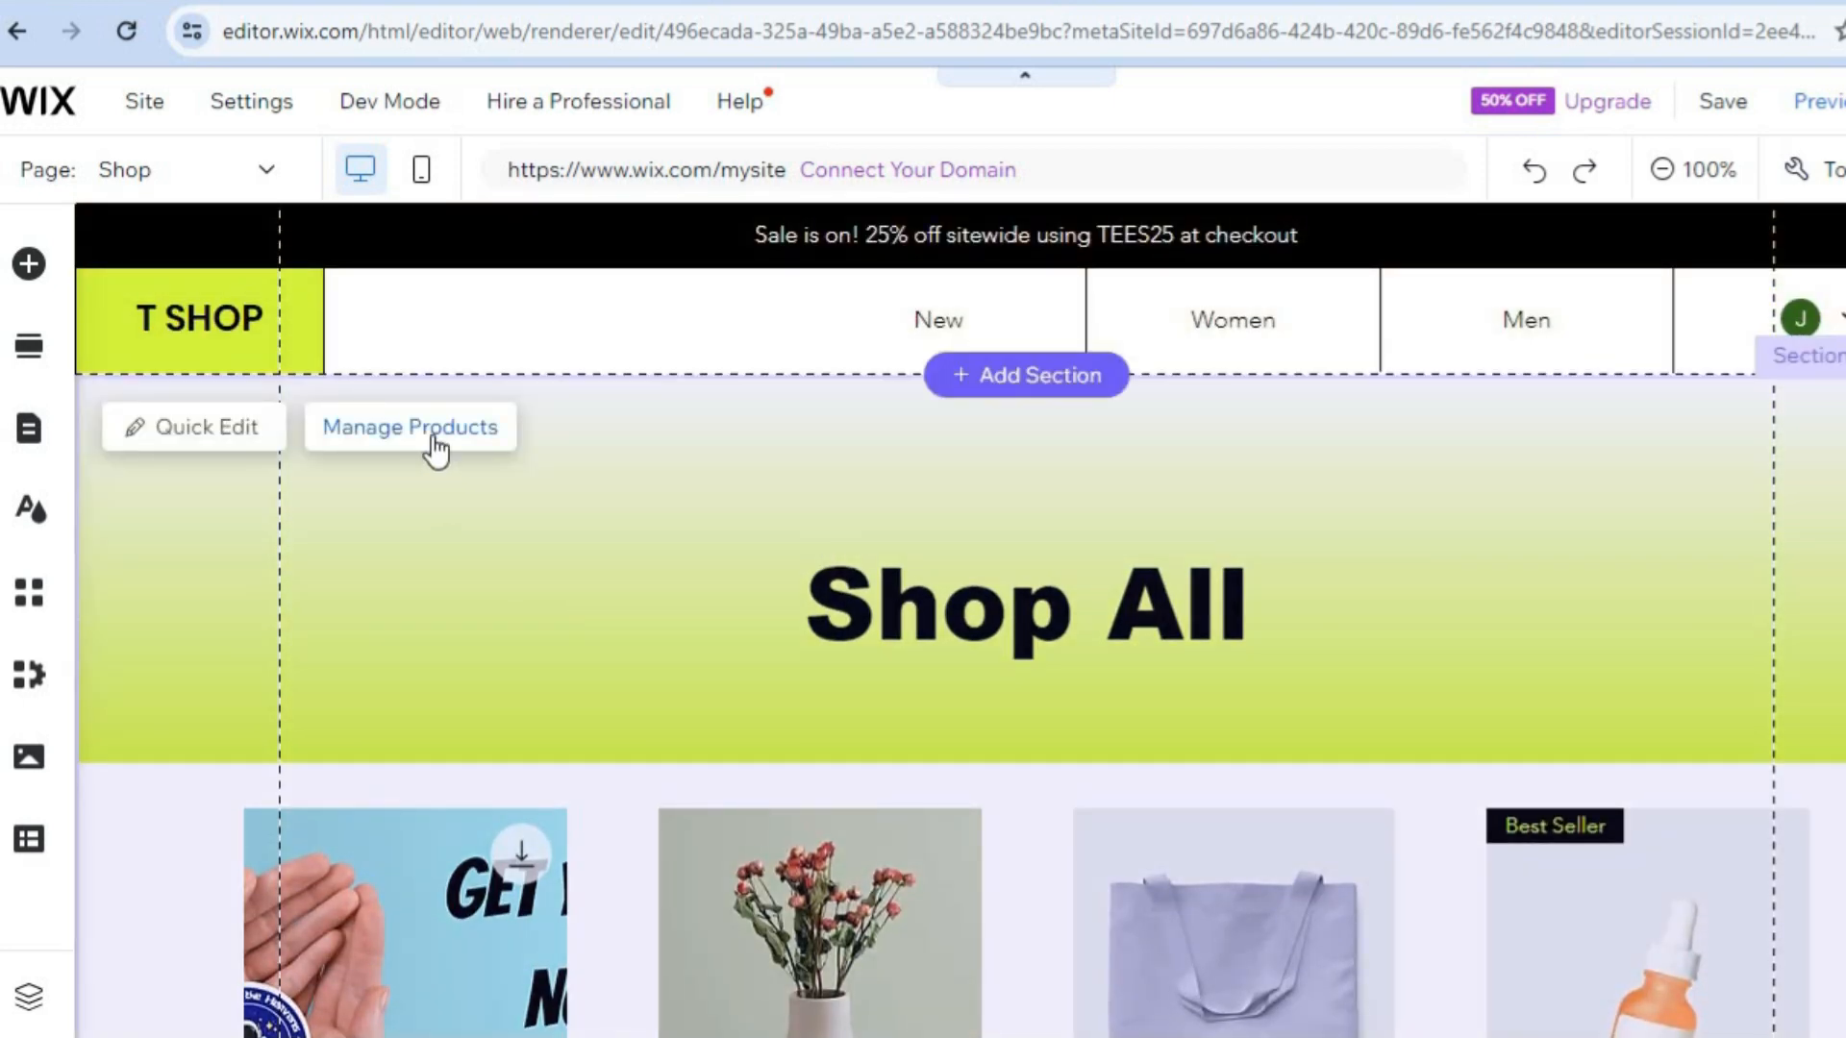
- Look at the Best Sellers and Product Widget designs among the Store elements, close them and select the site header
{"action": "left_click", "coordinate": [417, 441]}
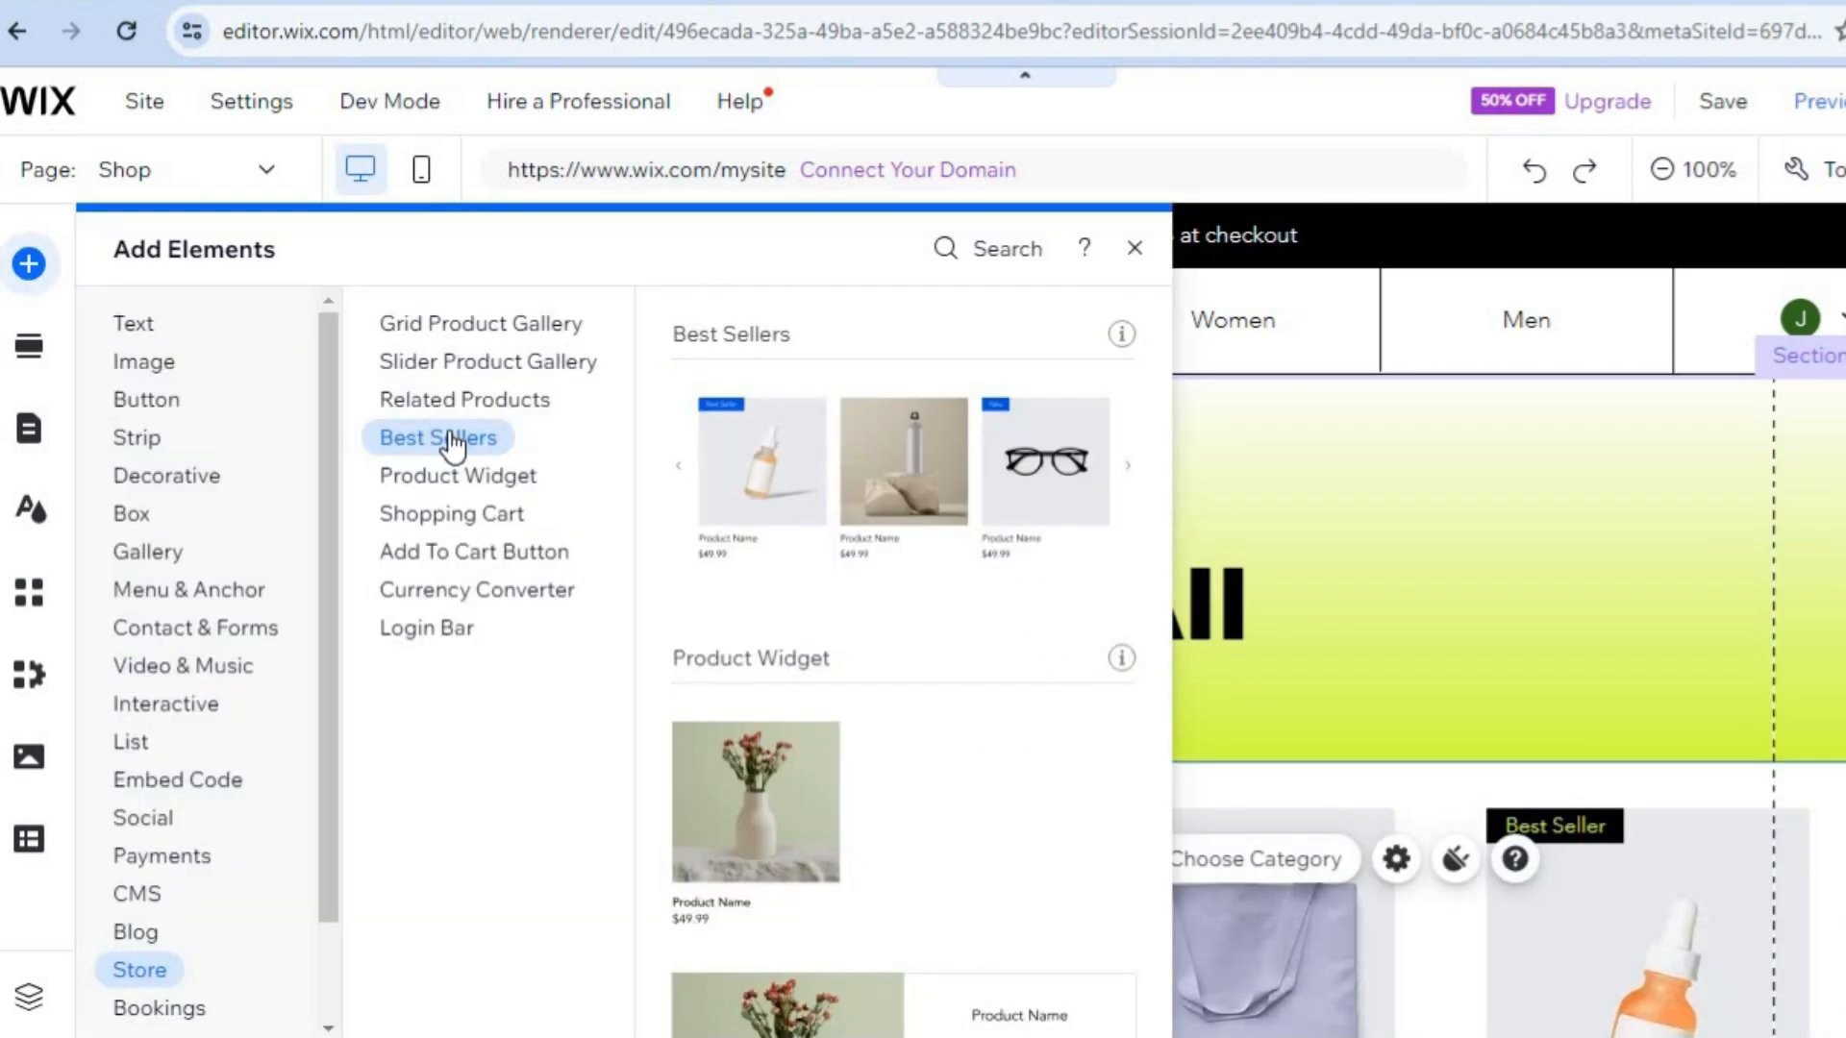
{"action": "left_click", "coordinate": [1135, 248]}
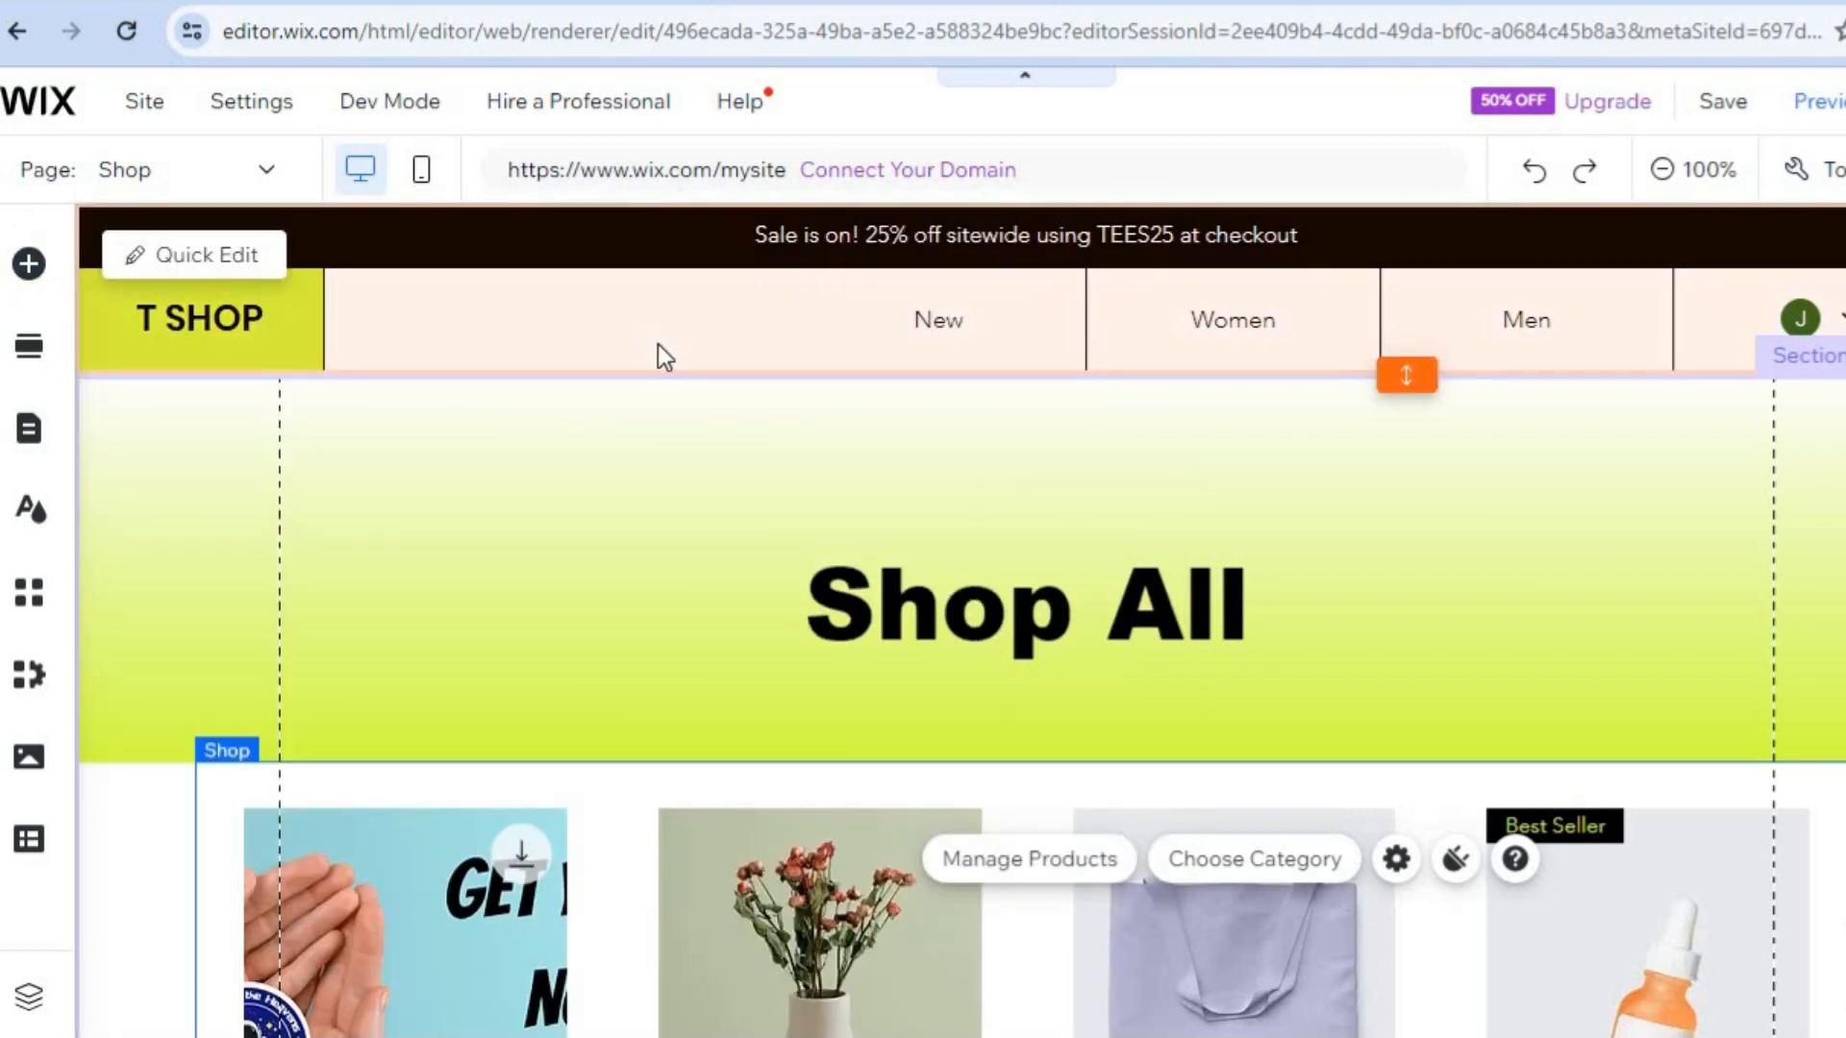
{"action": "left_click", "coordinate": [209, 359]}
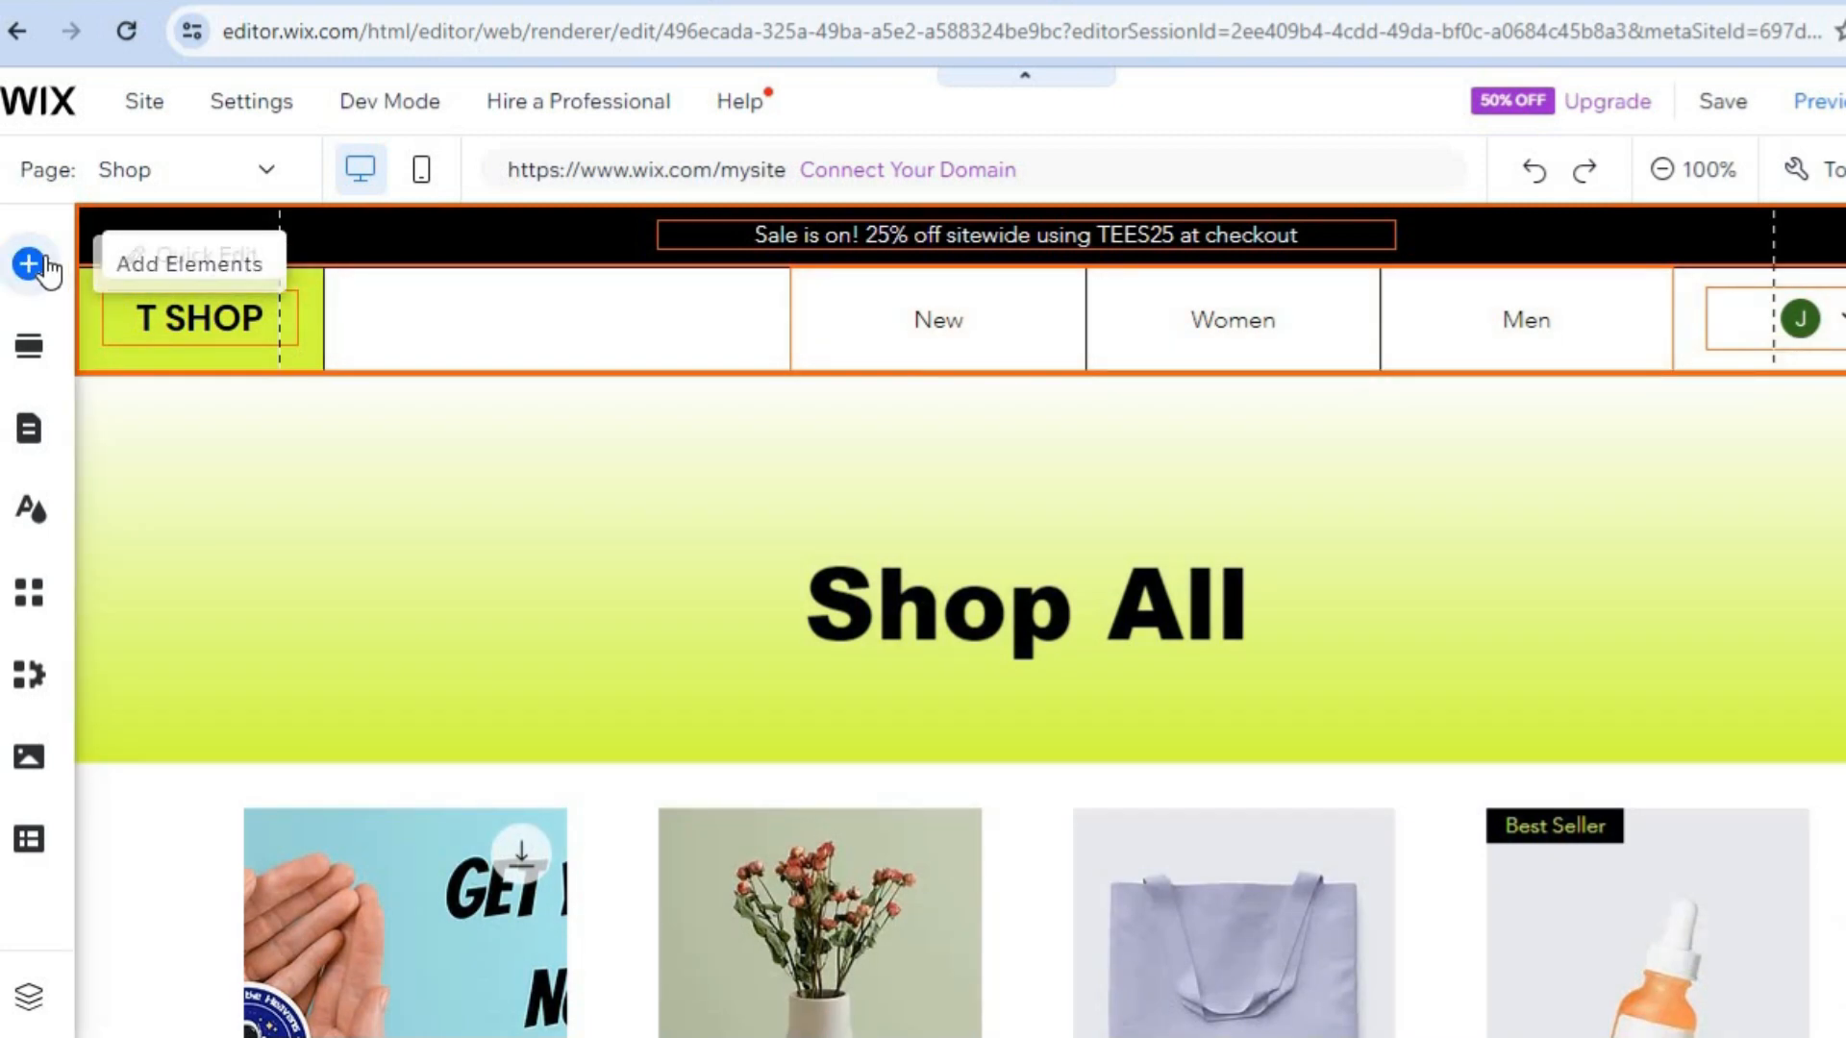
- Add the Best Sellers slider gallery from the Store elements to the Shop page
{"action": "left_click", "coordinate": [29, 264]}
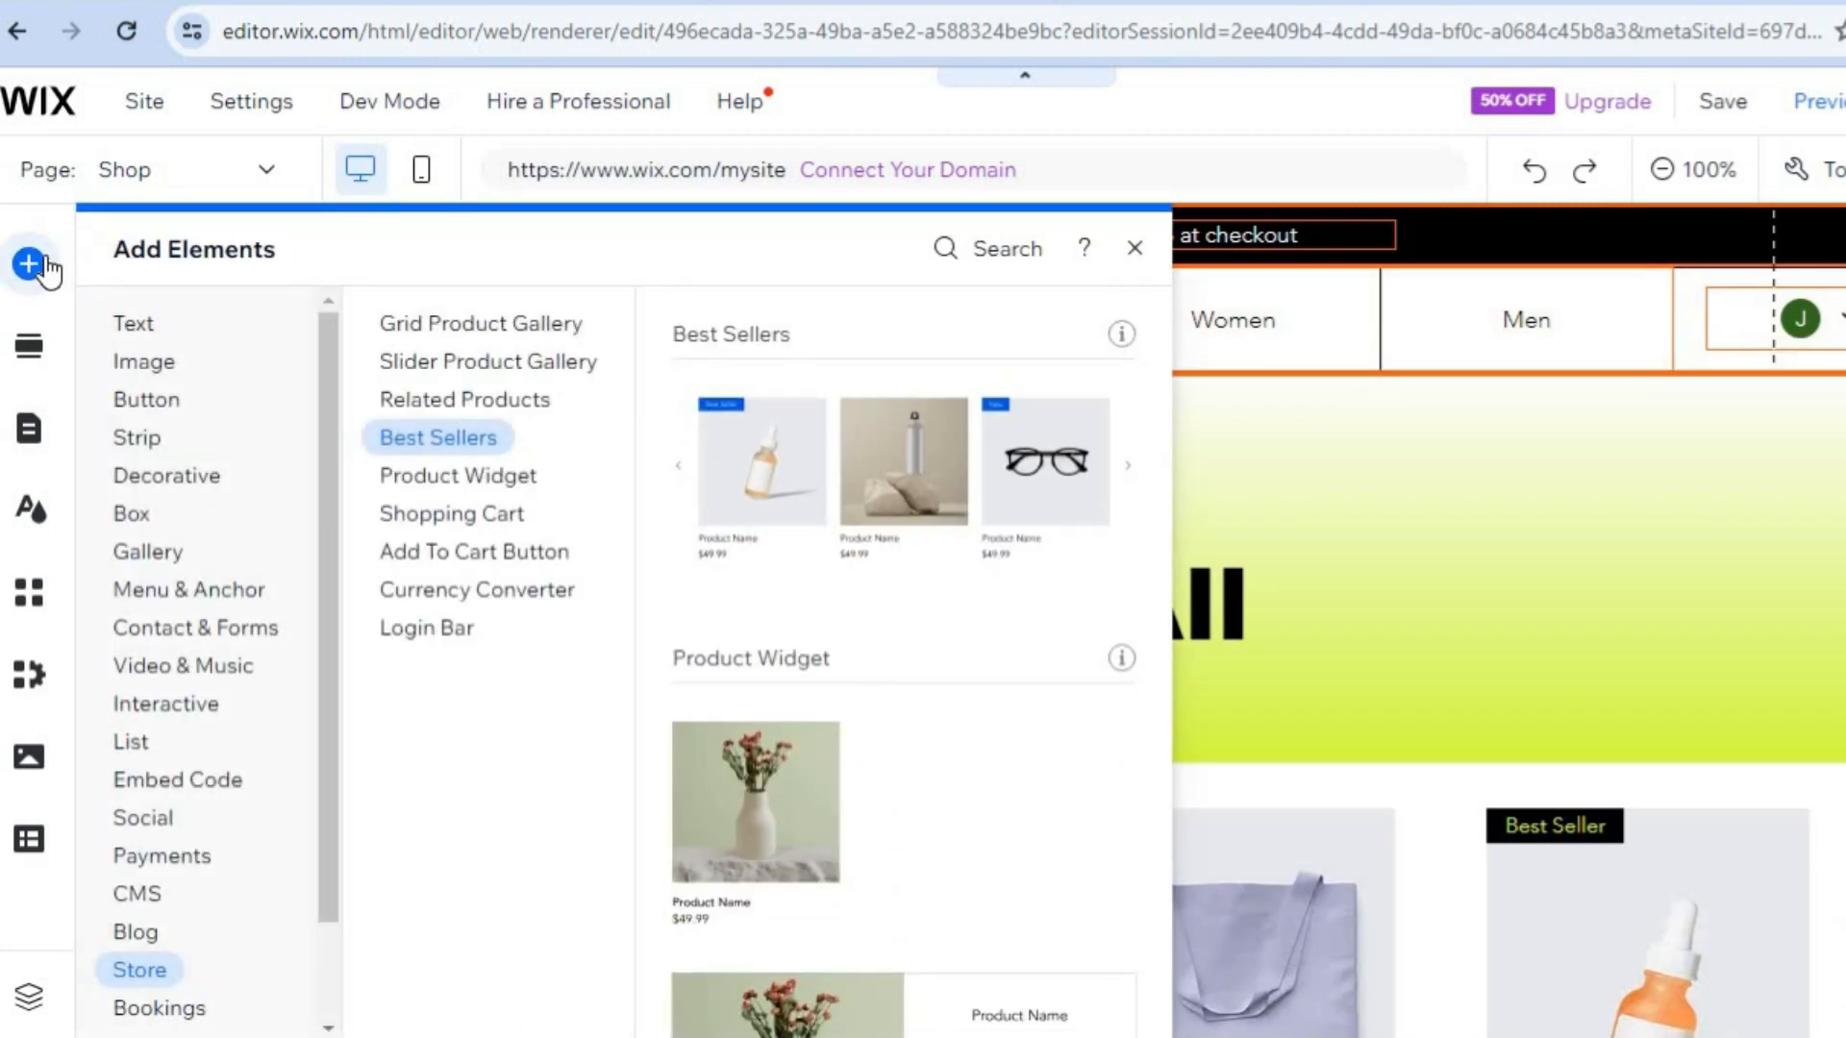
{"action": "left_click", "coordinate": [221, 629]}
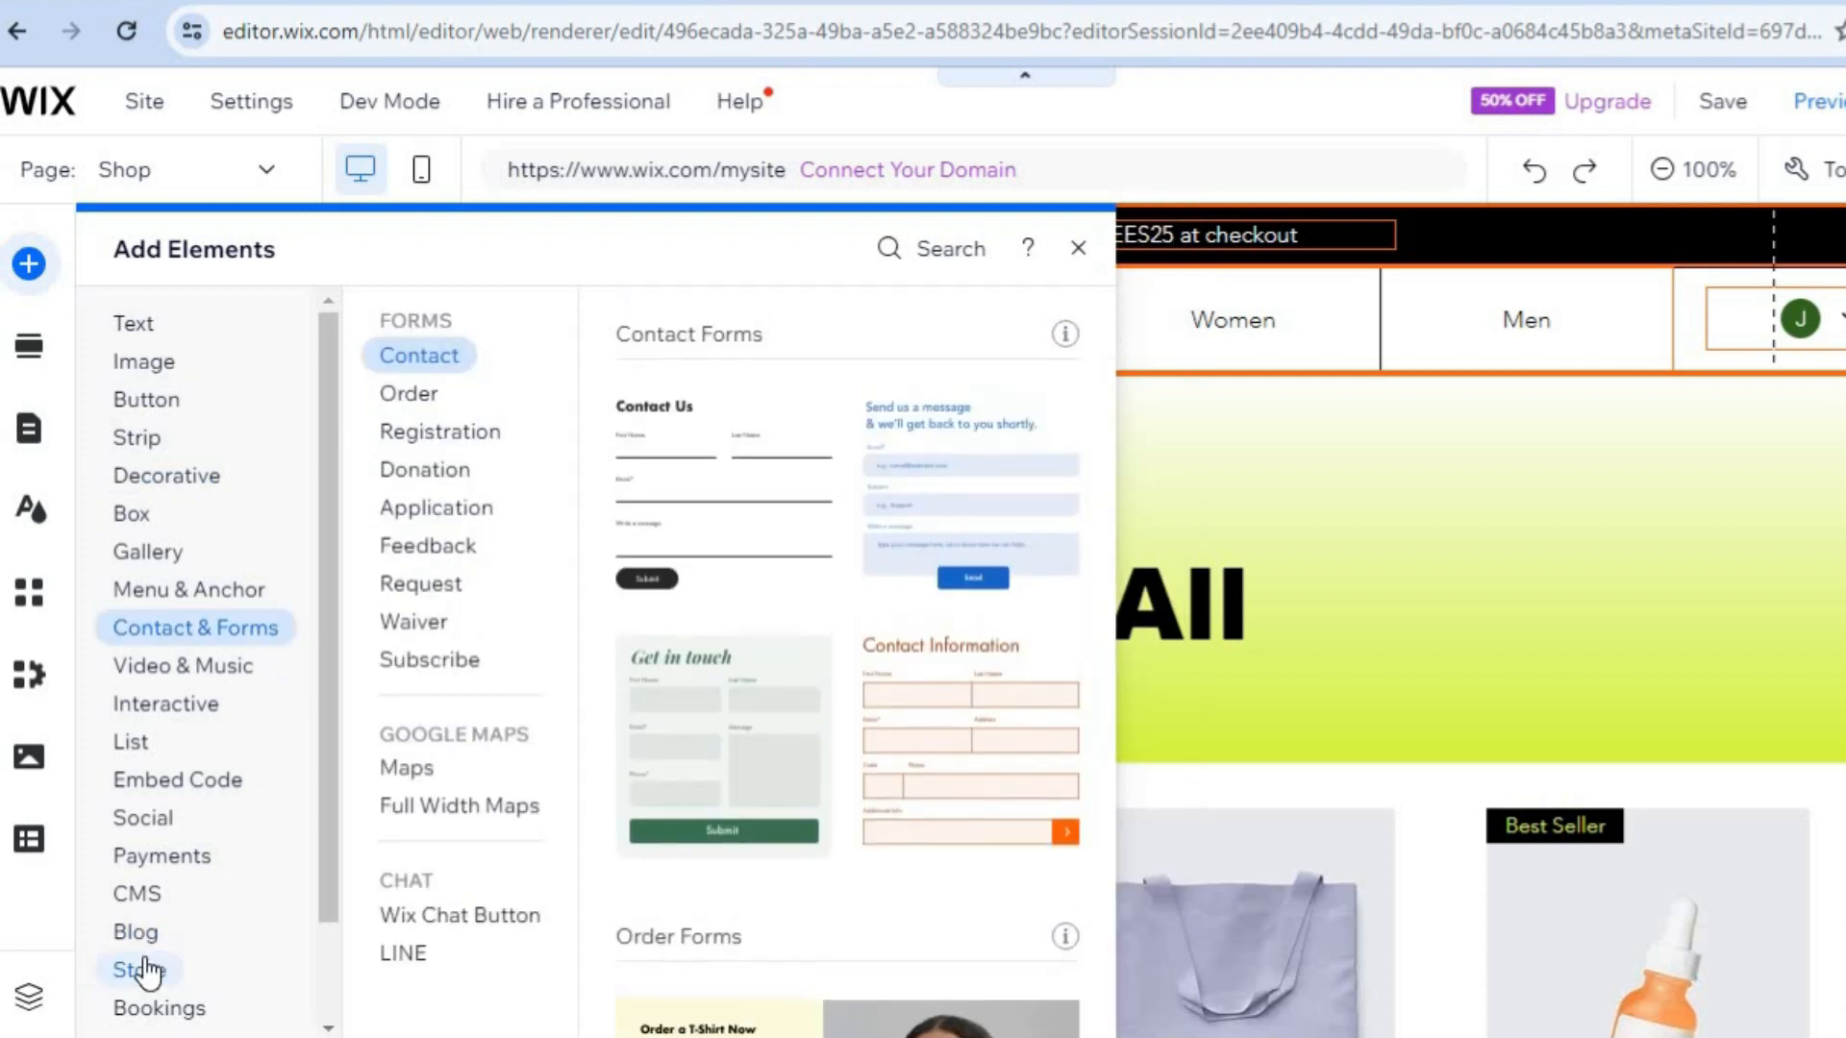
{"action": "left_click", "coordinate": [147, 972]}
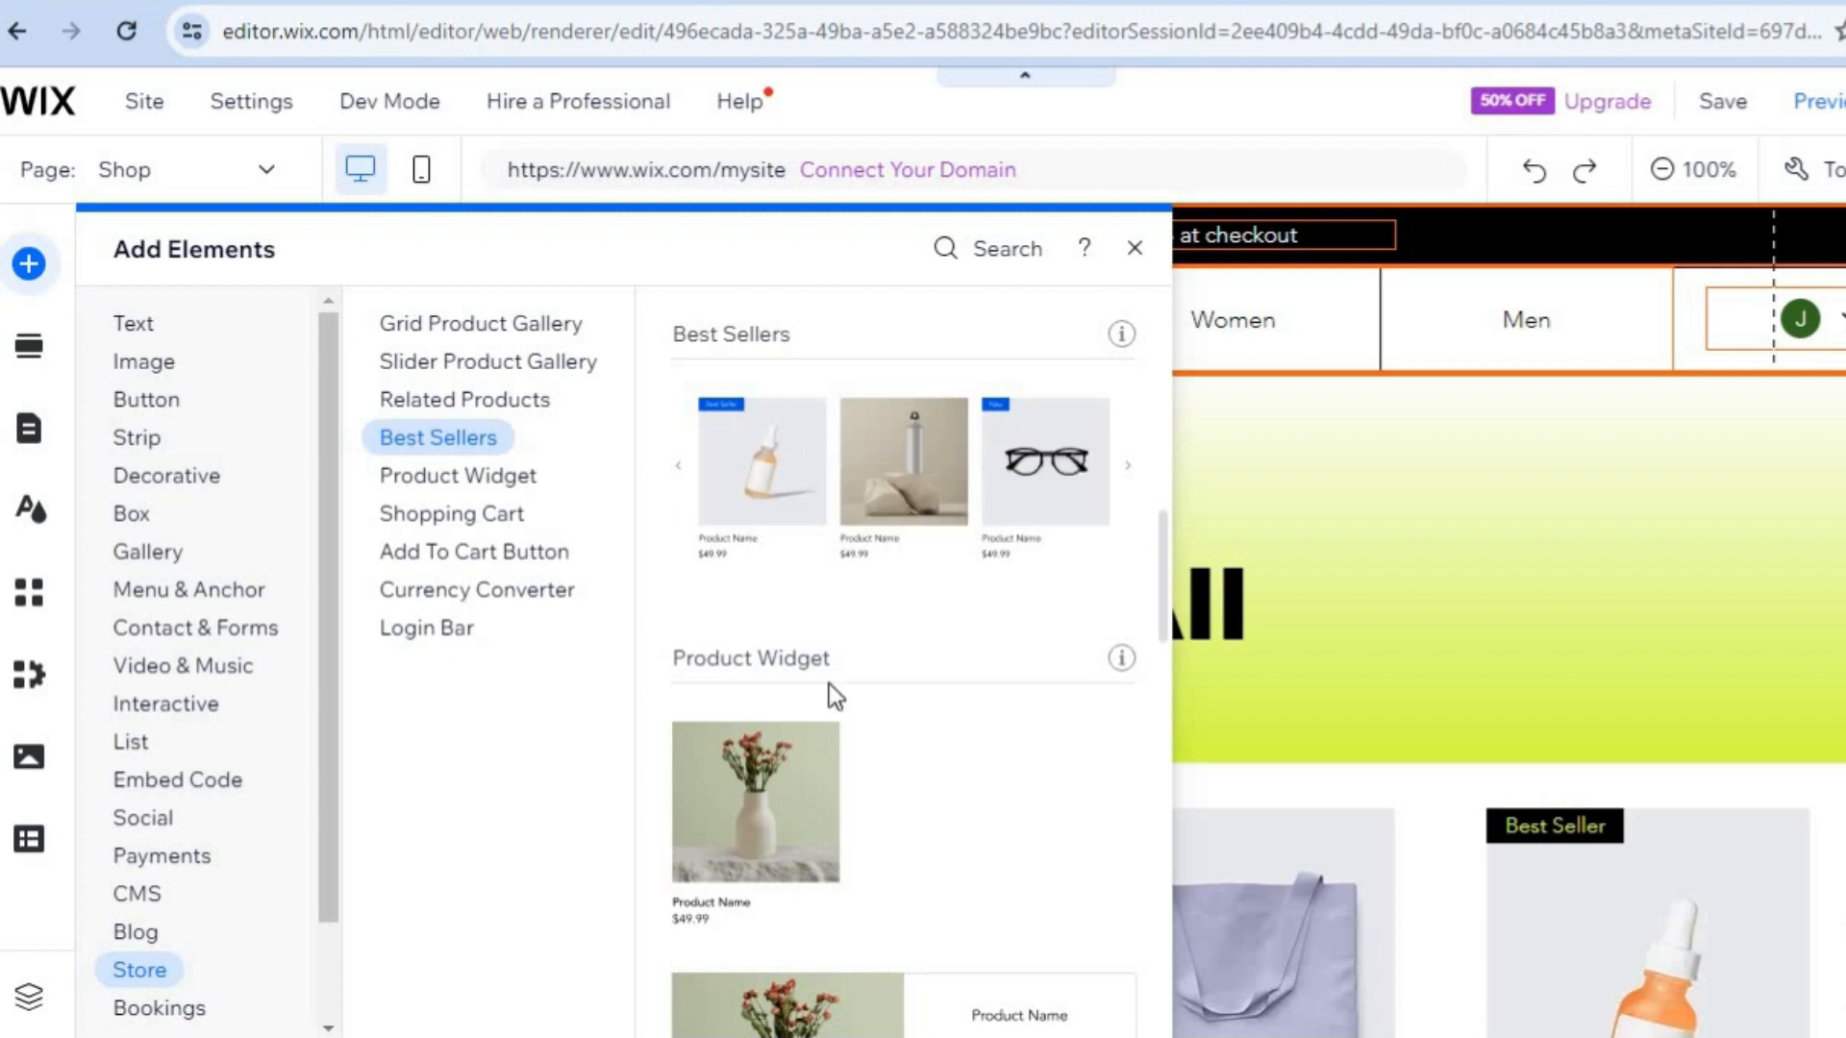
{"action": "left_click", "coordinate": [748, 488]}
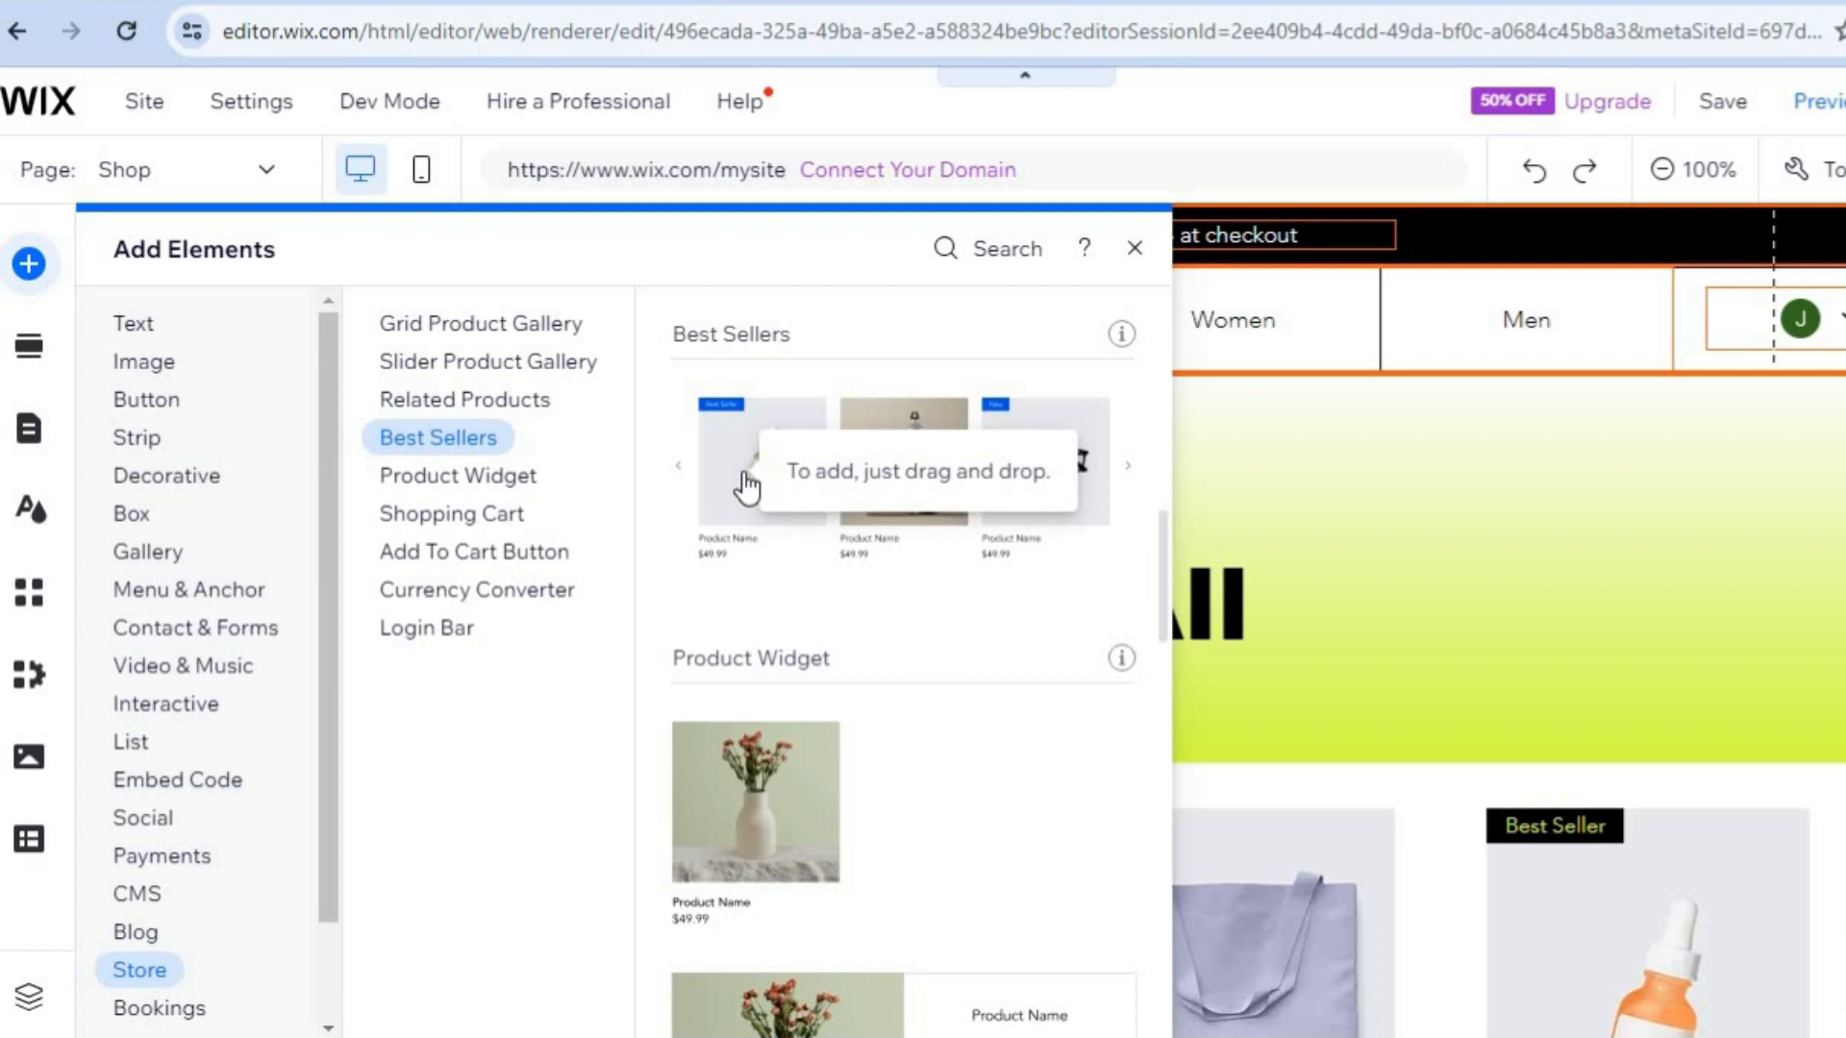
{"action": "left_click", "coordinate": [727, 474]}
{"action": "left_click", "coordinate": [723, 463]}
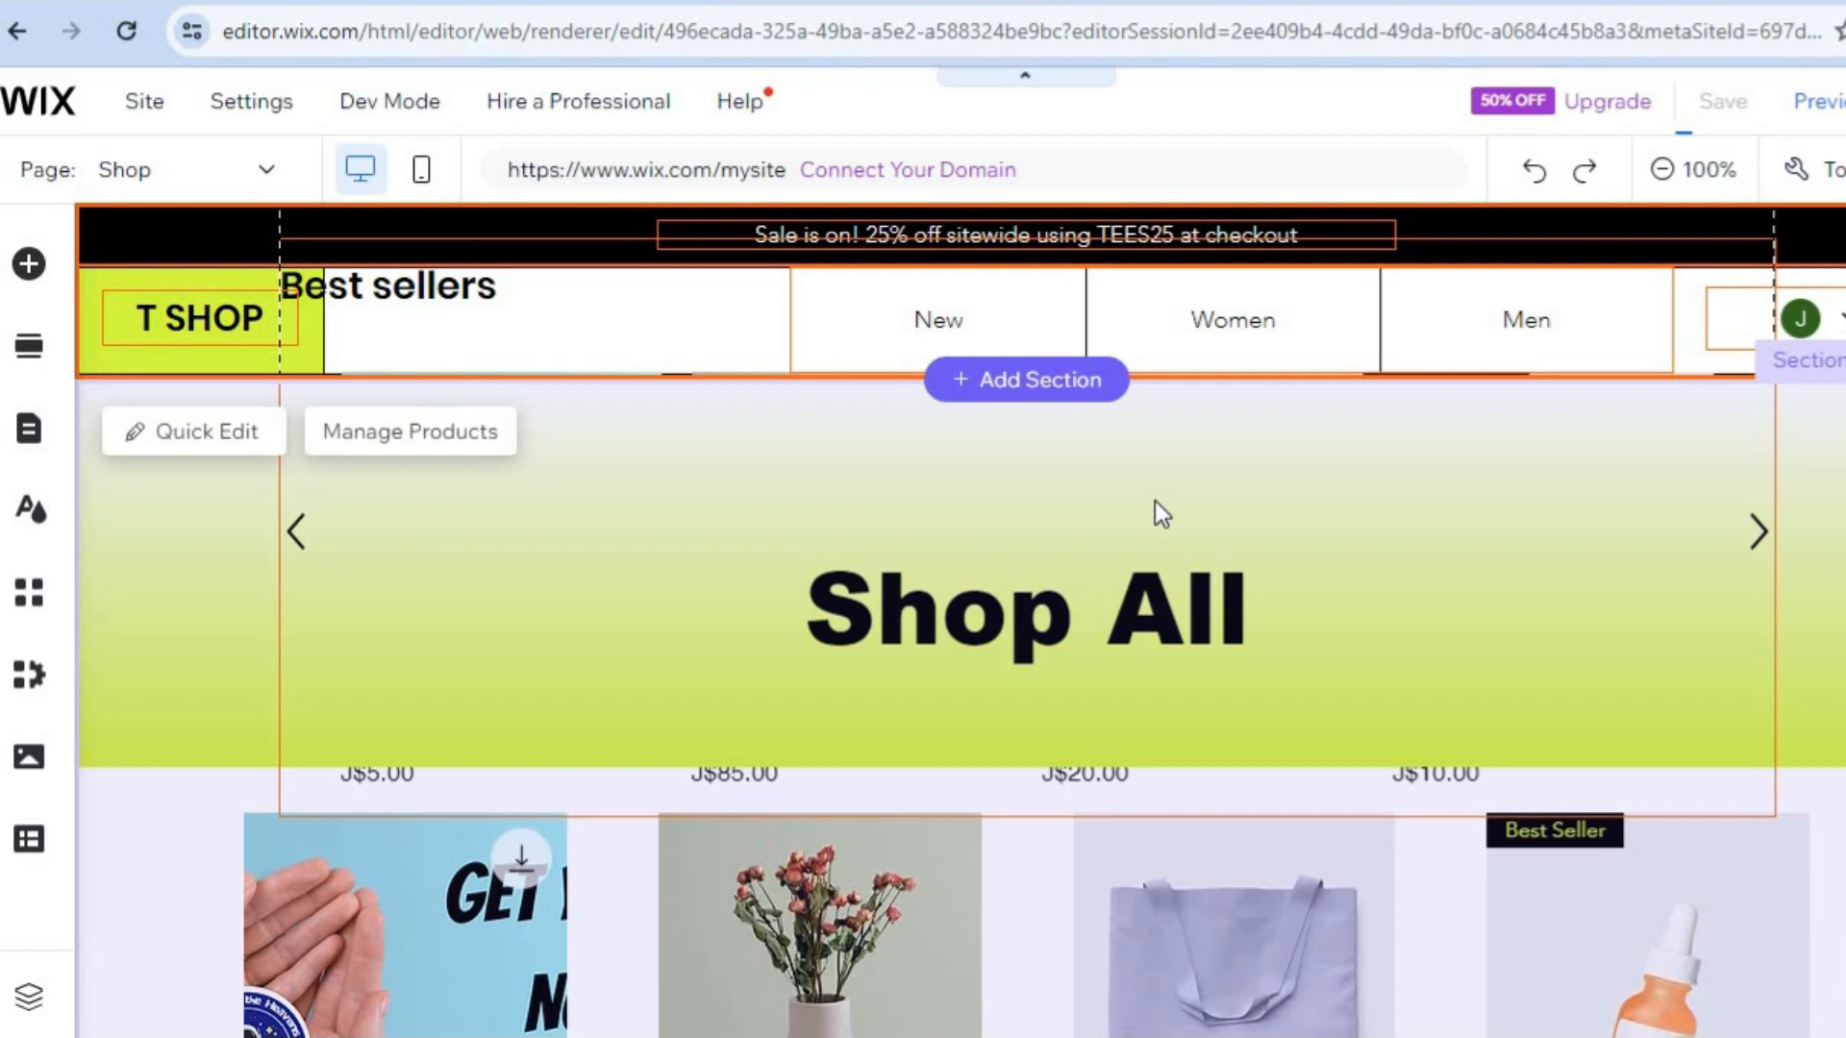
- Move the Best sellers slider gallery out of the header down into the Shop All strip
{"action": "scroll", "coordinate": [1156, 509], "scroll_direction": "down", "scroll_amount": 1}
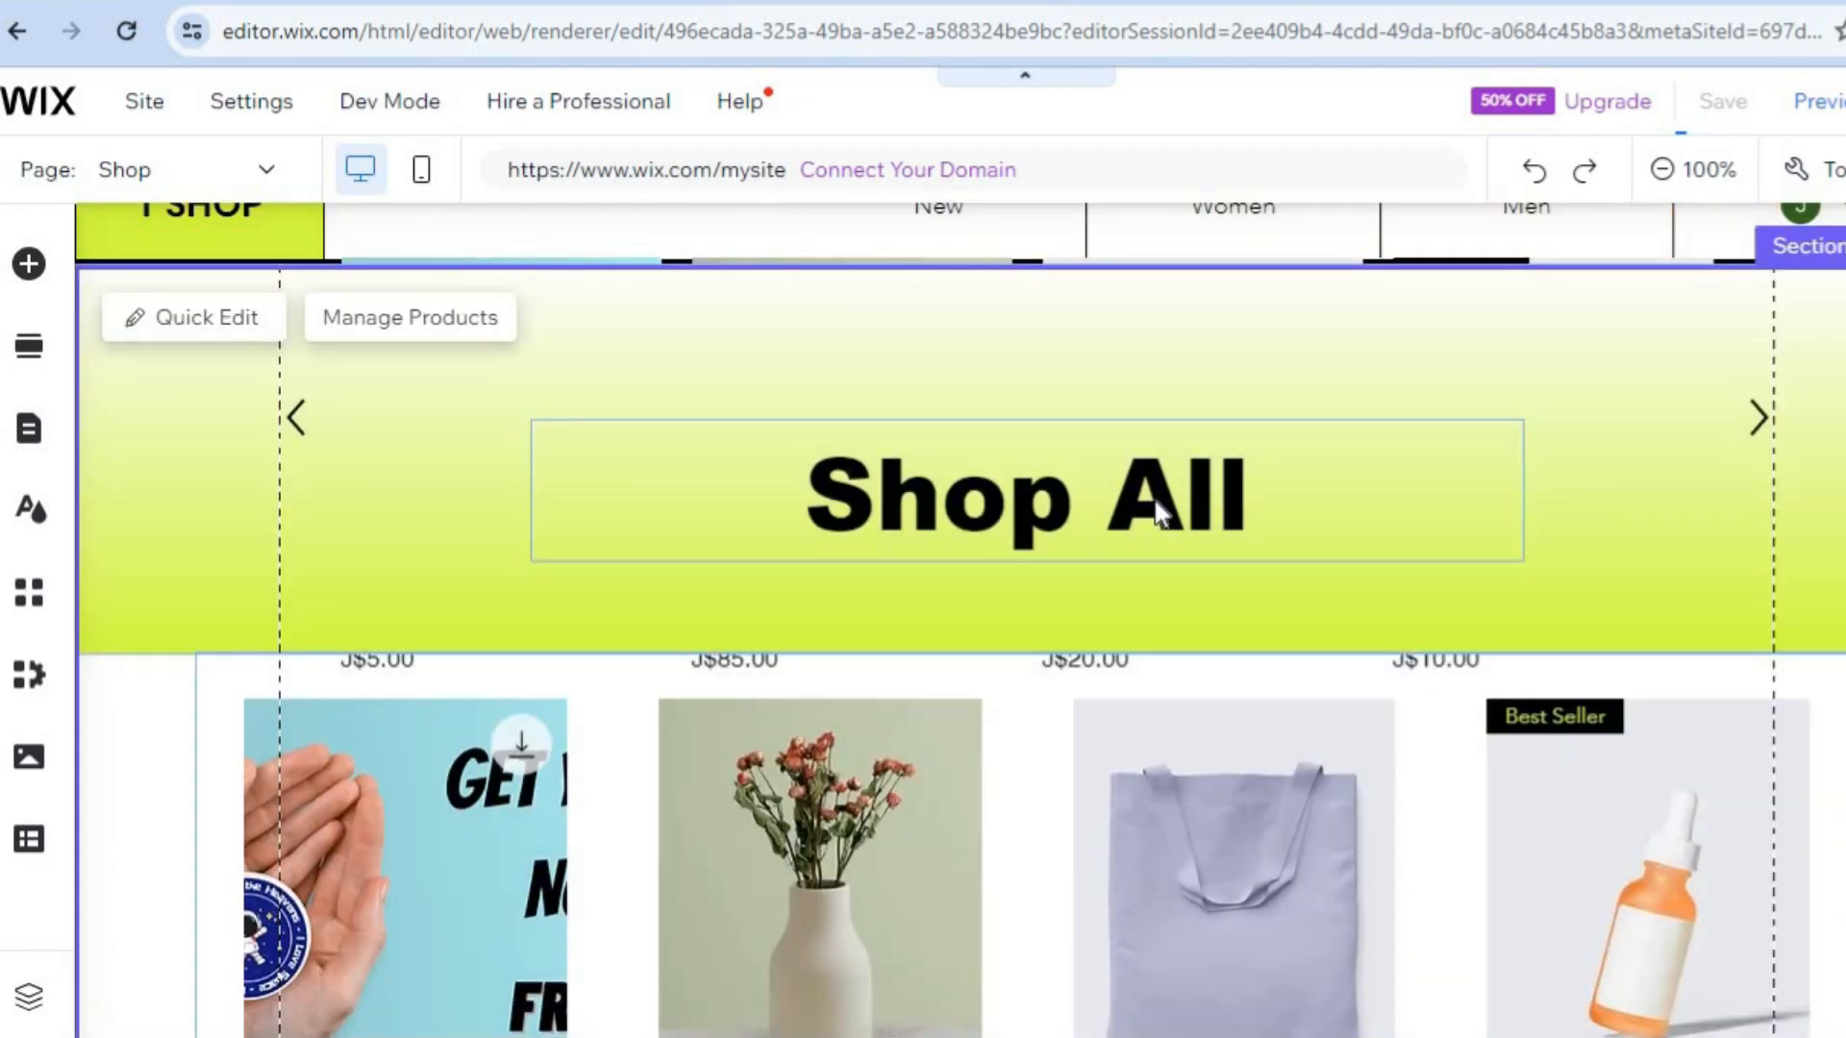
{"action": "left_click", "coordinate": [1267, 565]}
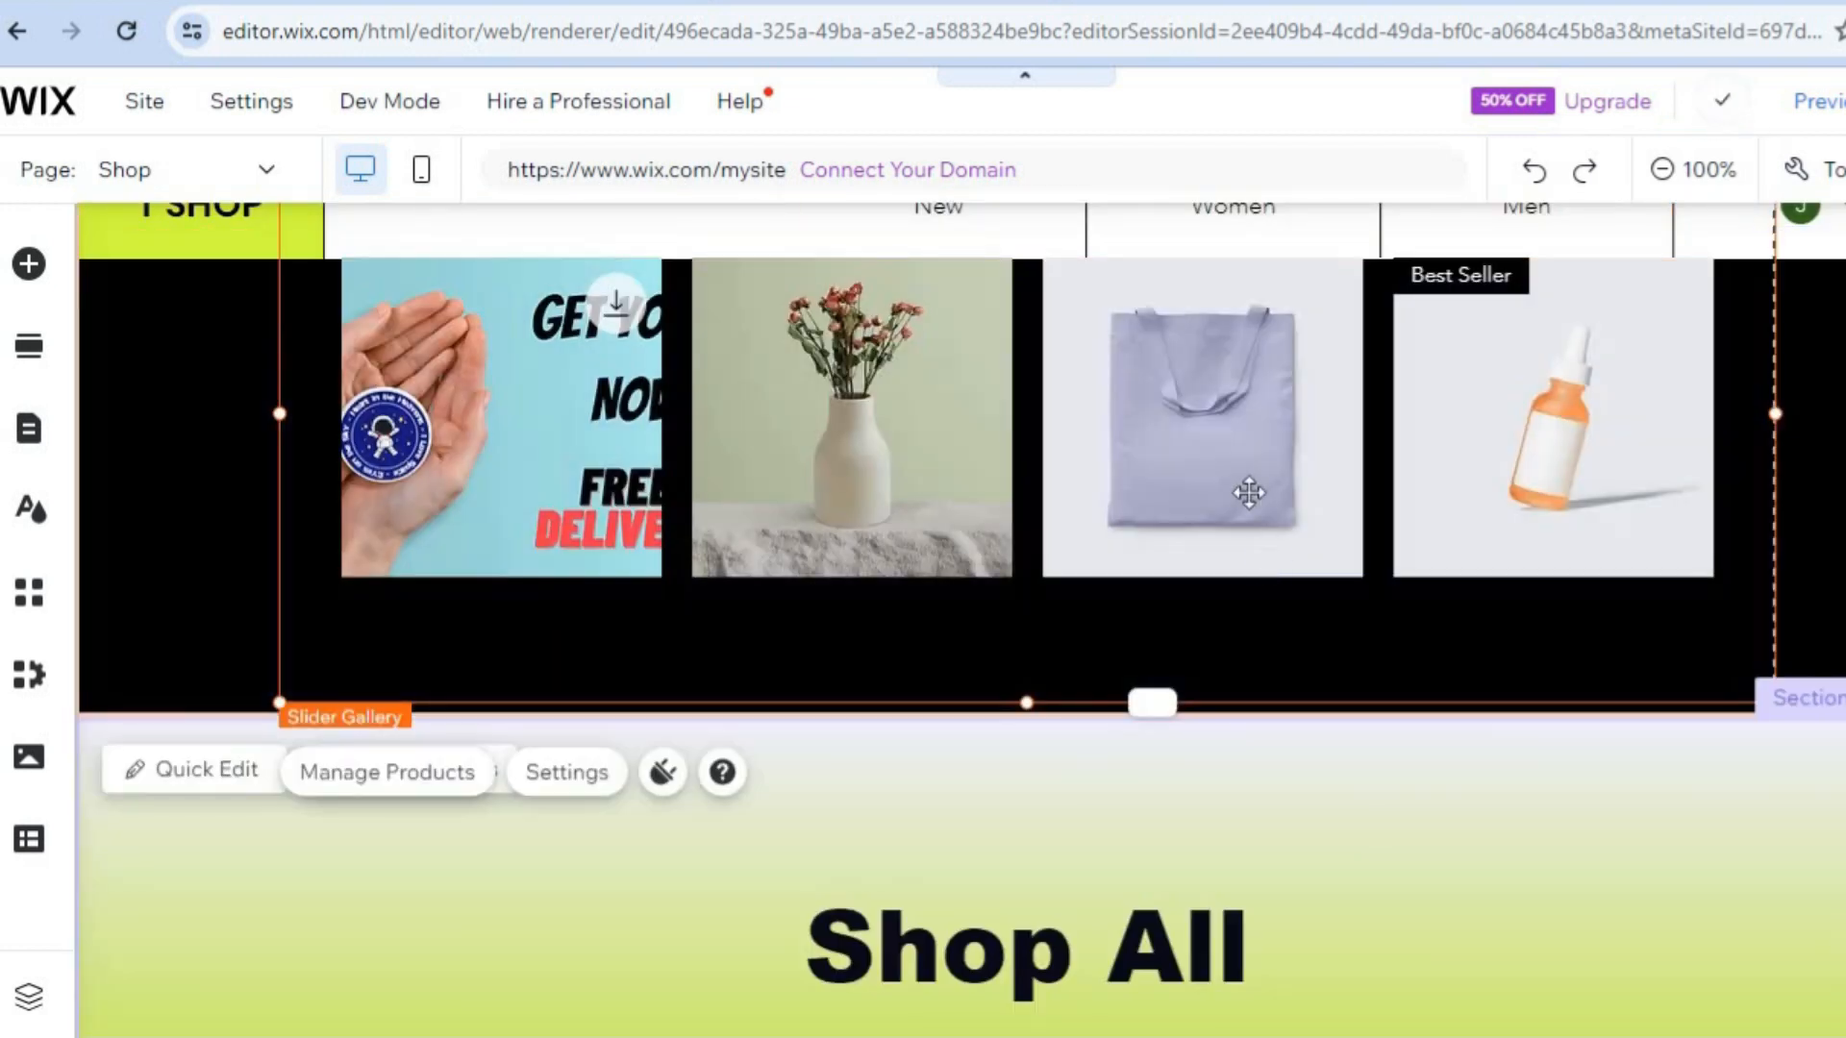
{"action": "left_click_drag", "start_coordinate": [1236, 698], "coordinate": [1224, 759]}
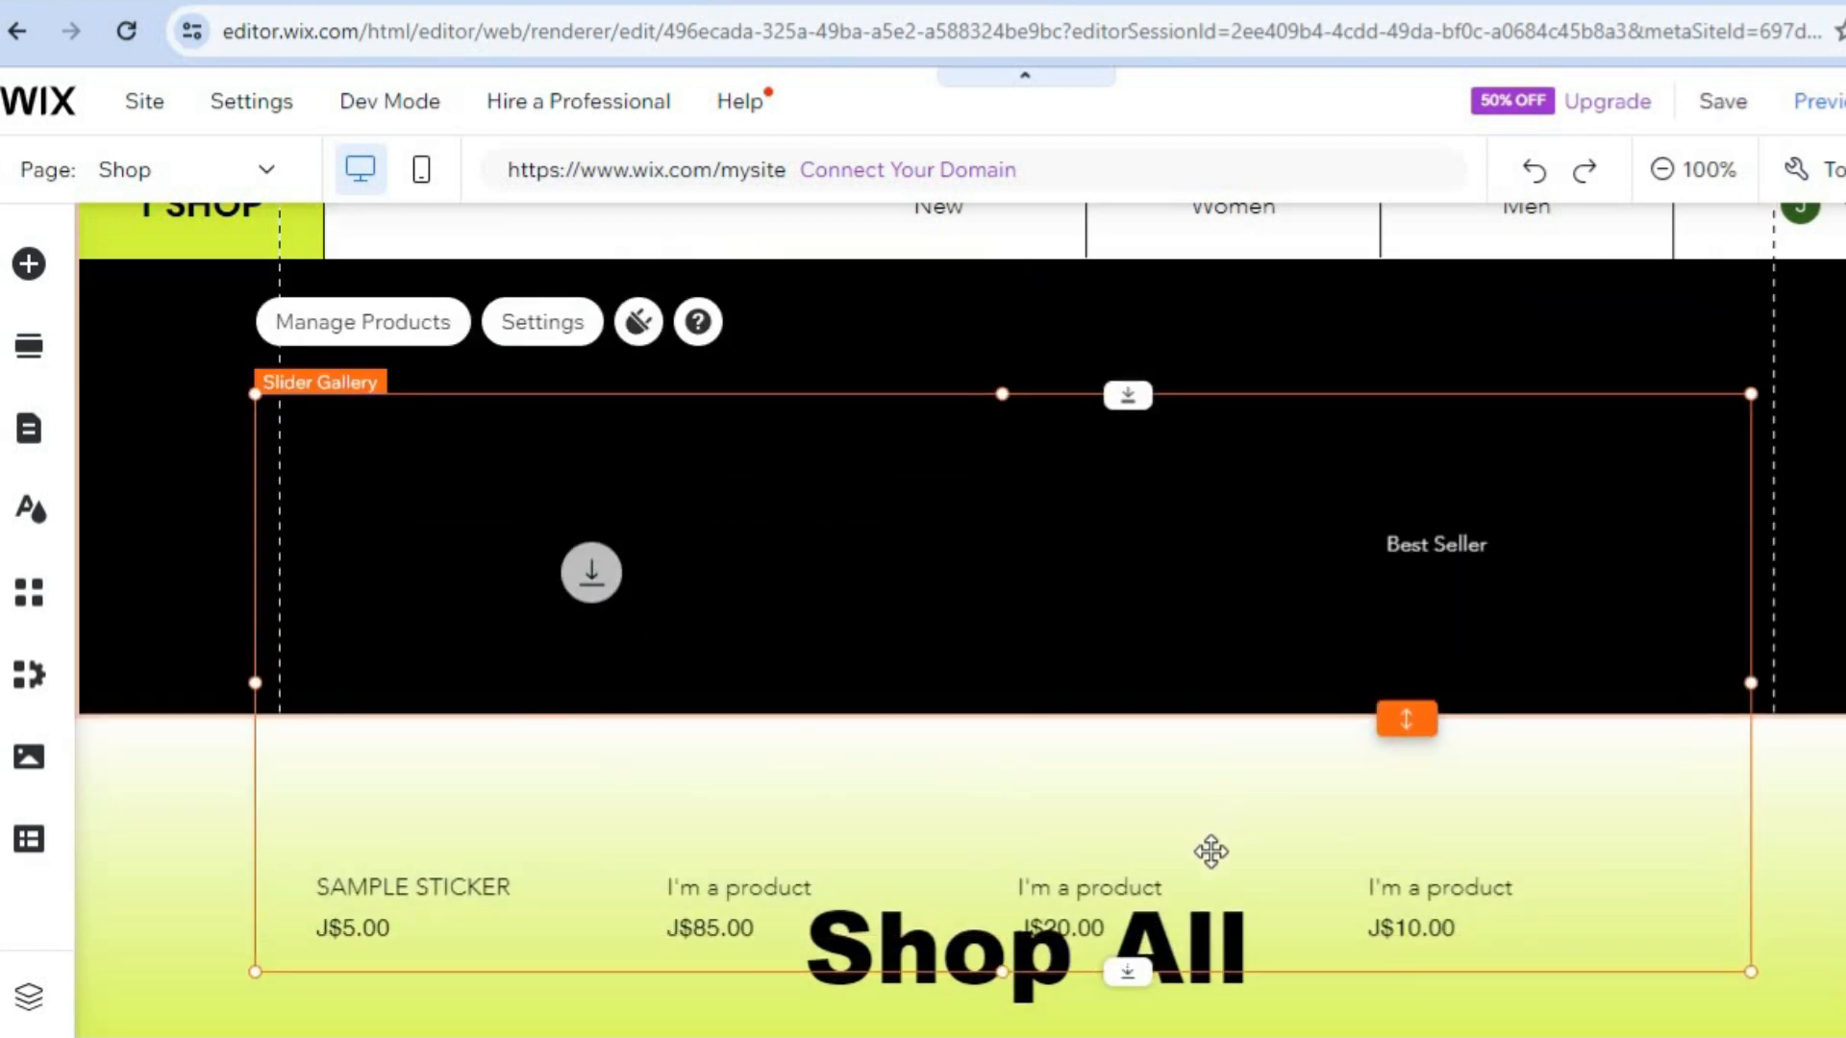
{"action": "left_click_drag", "start_coordinate": [1207, 407], "coordinate": [1183, 673]}
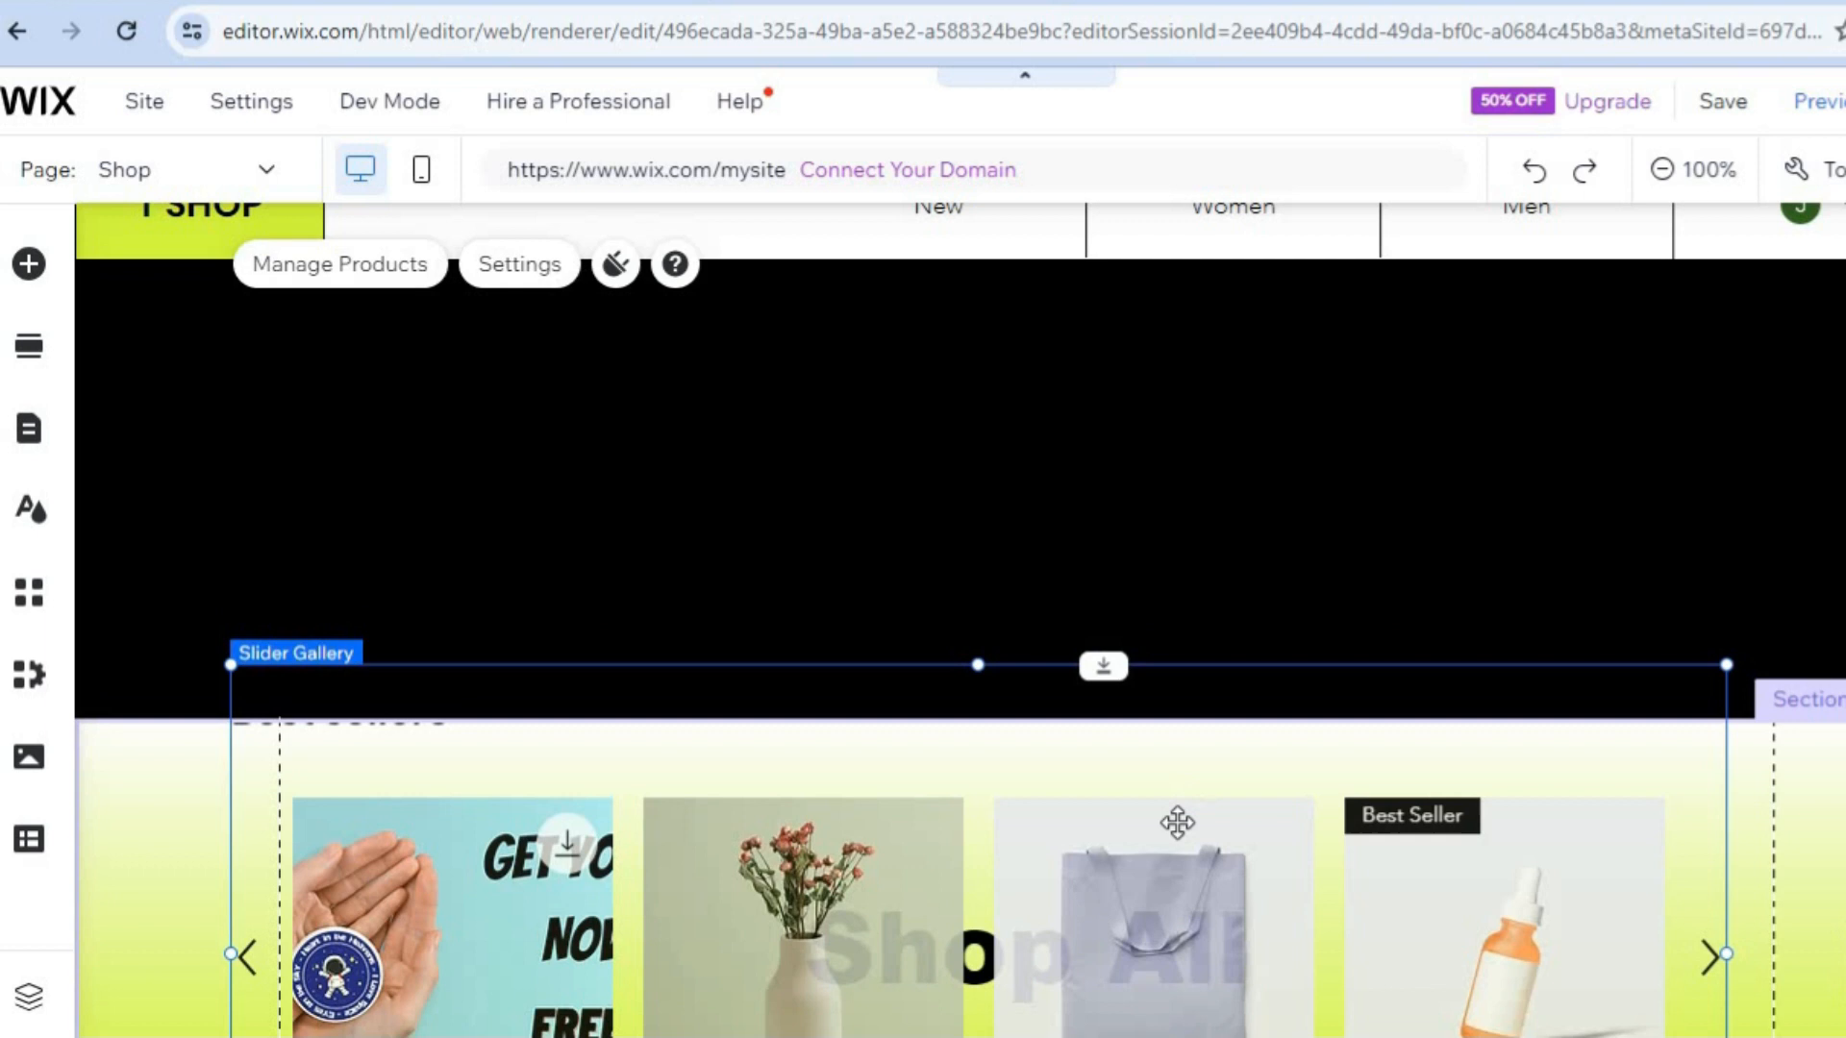
{"action": "left_click_drag", "start_coordinate": [1175, 898], "coordinate": [1177, 905]}
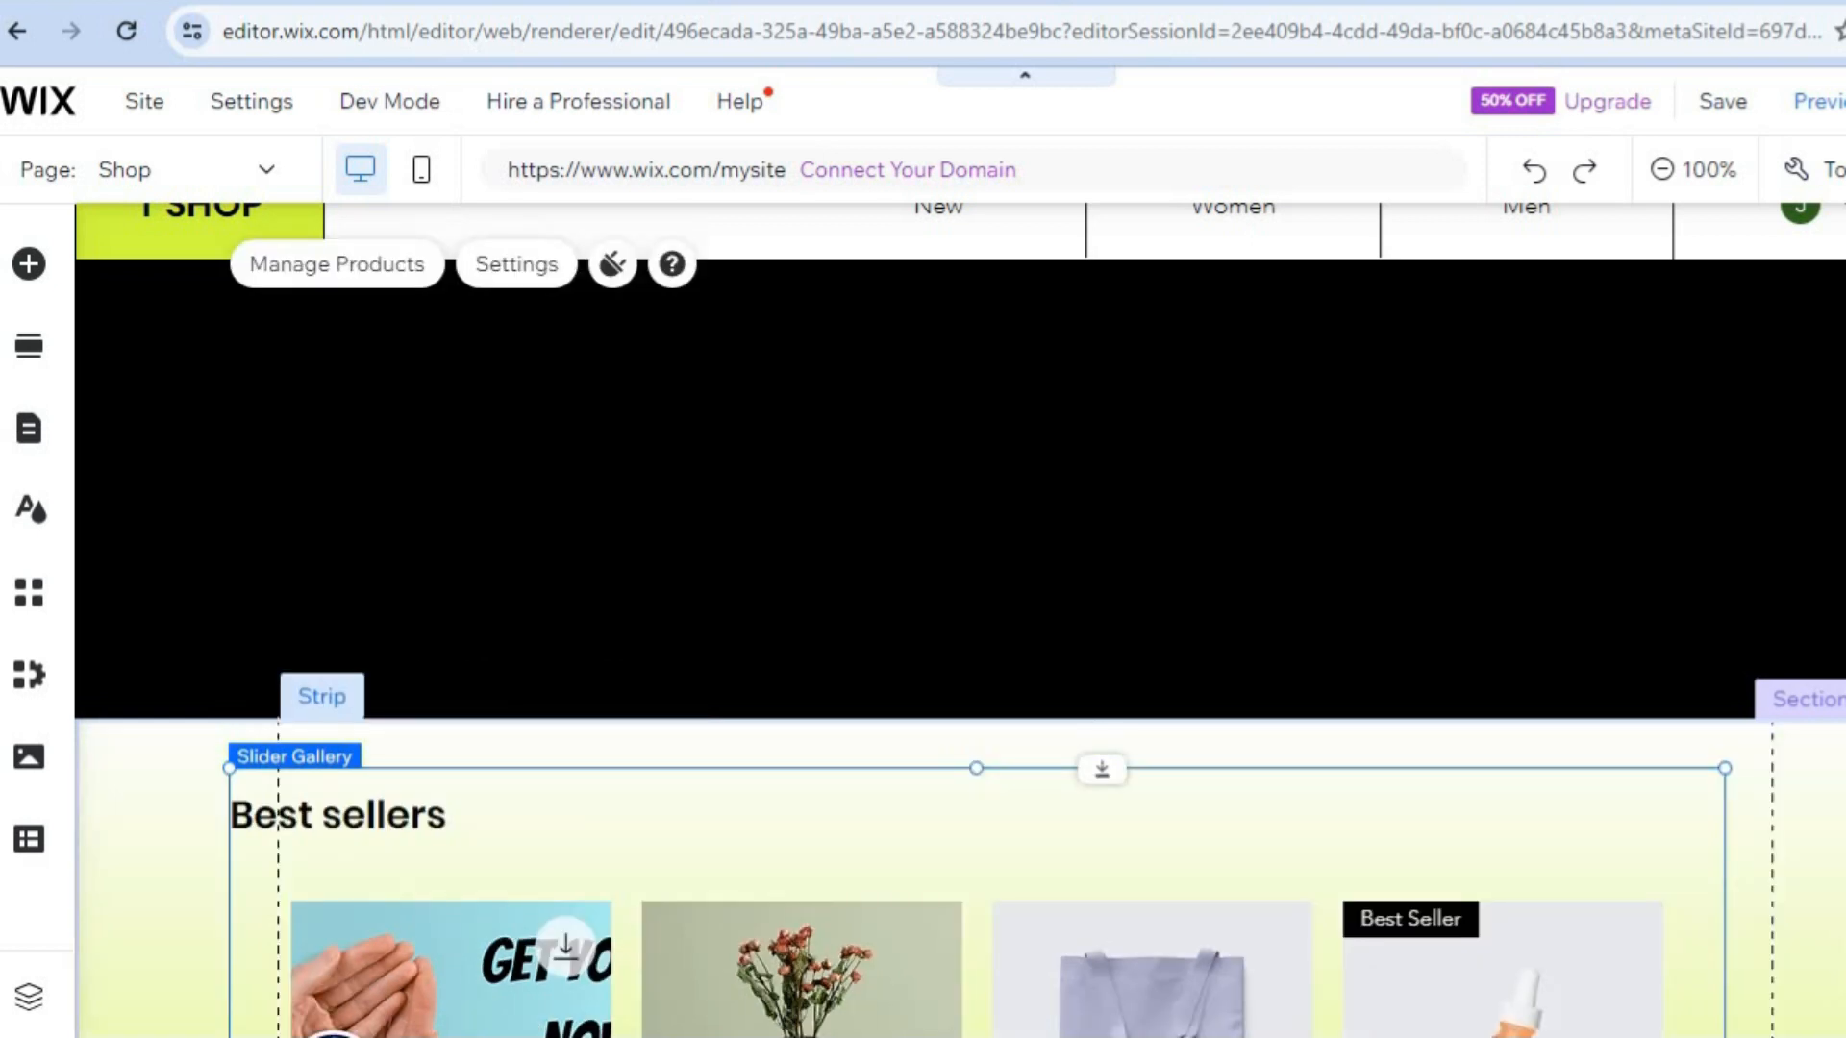
{"action": "scroll", "coordinate": [962, 620], "scroll_direction": "down", "scroll_amount": 2}
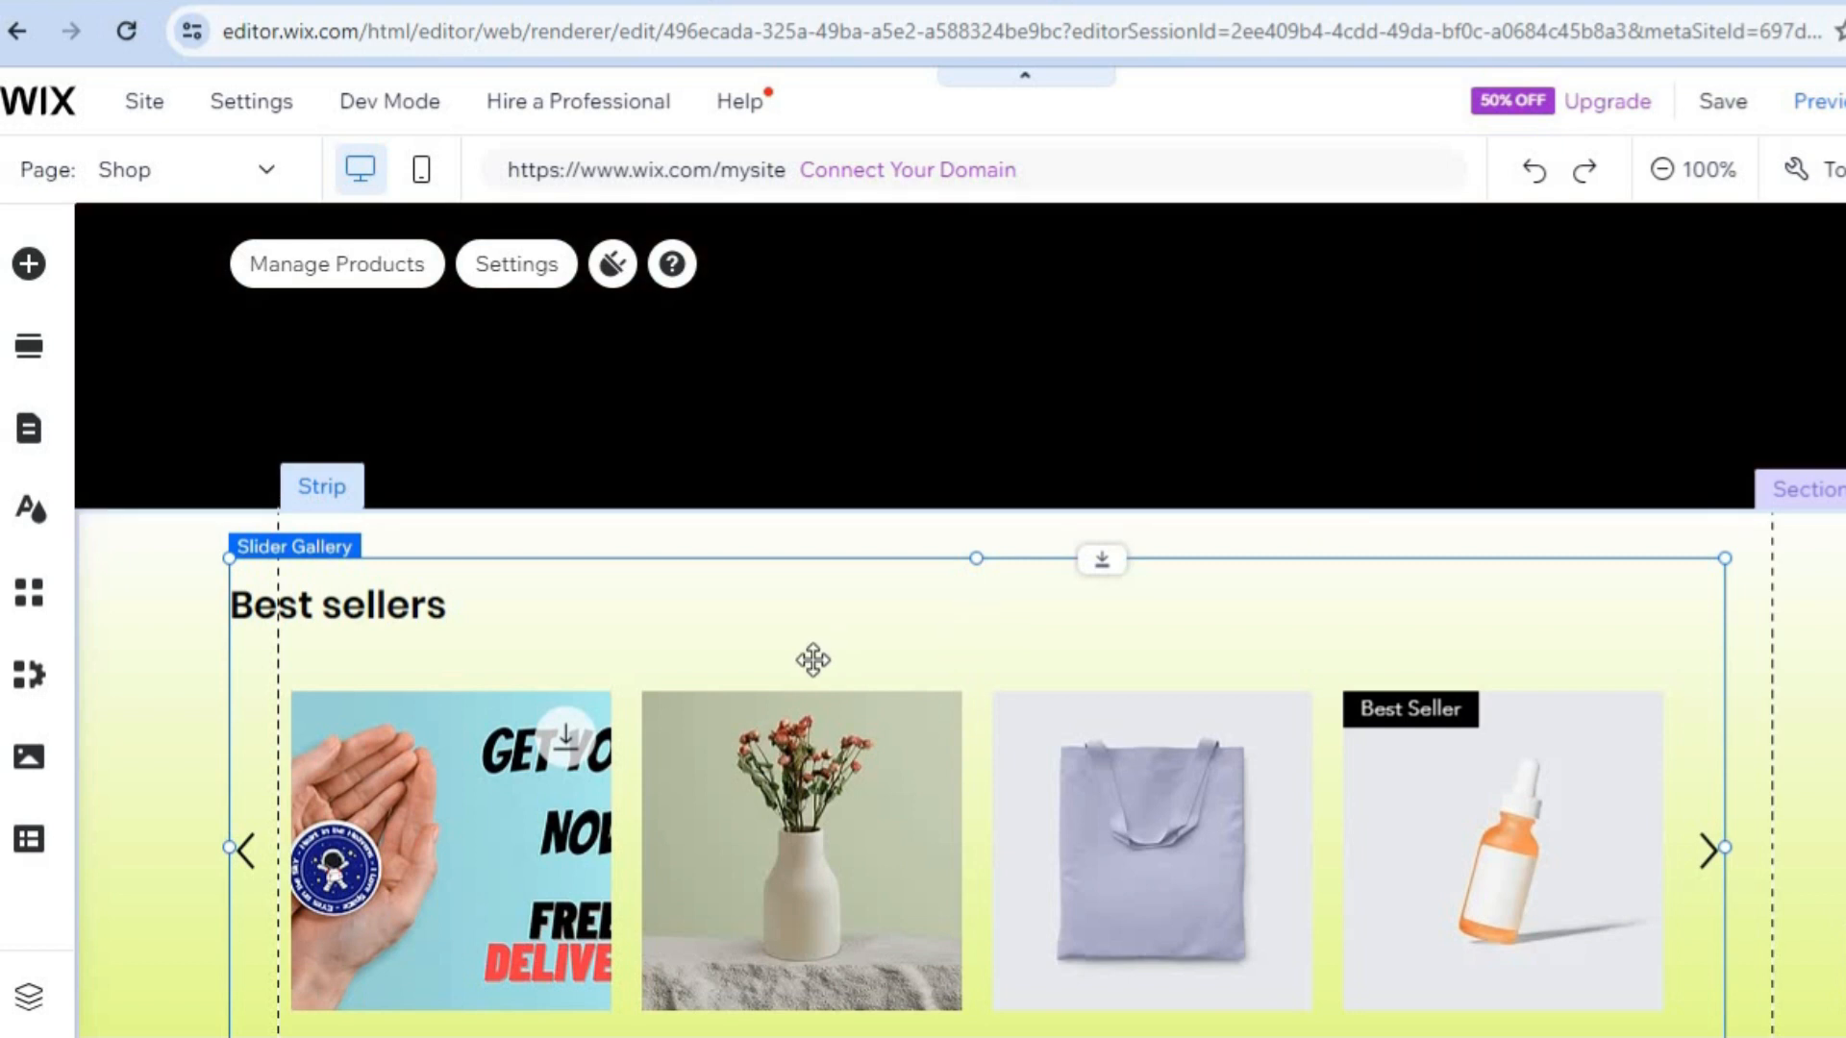
- Check the autosave information, review the list of site pages and reopen the recently viewed Shop page
{"action": "mouse_move", "coordinate": [1759, 120]}
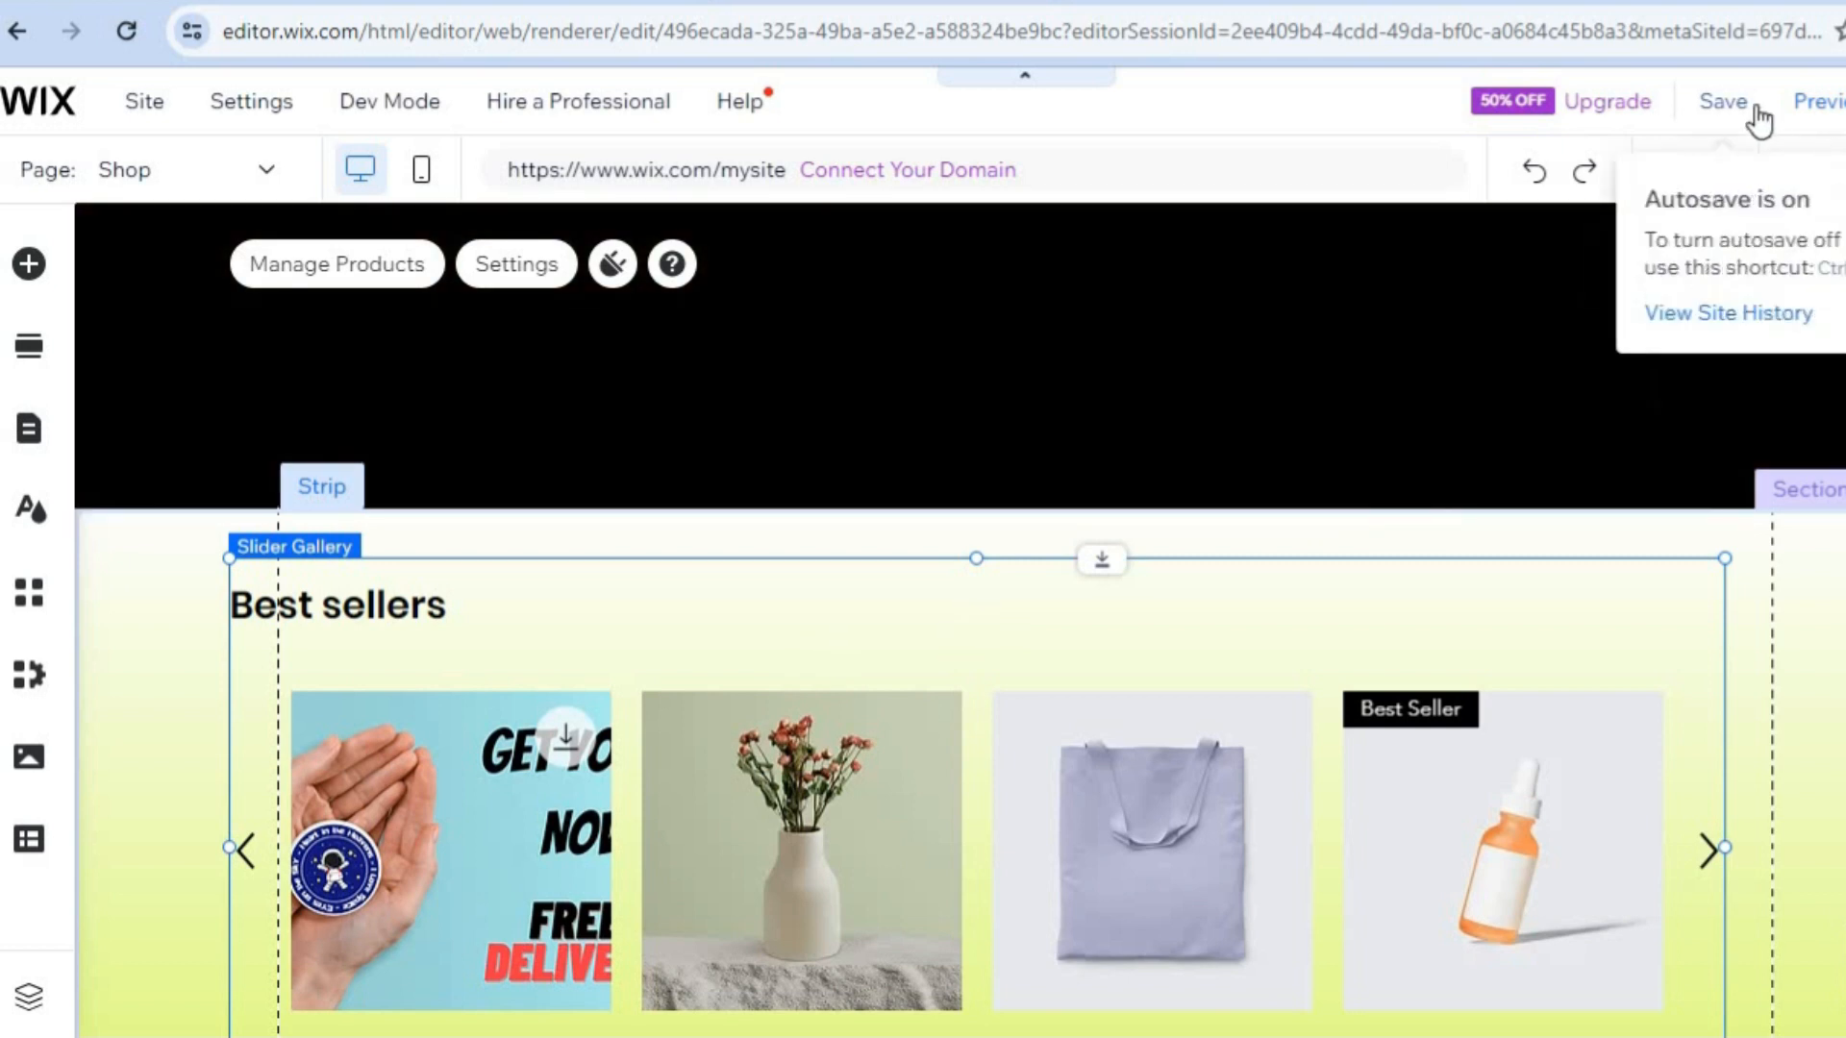
{"action": "scroll", "coordinate": [933, 255], "scroll_direction": "up", "scroll_amount": 3}
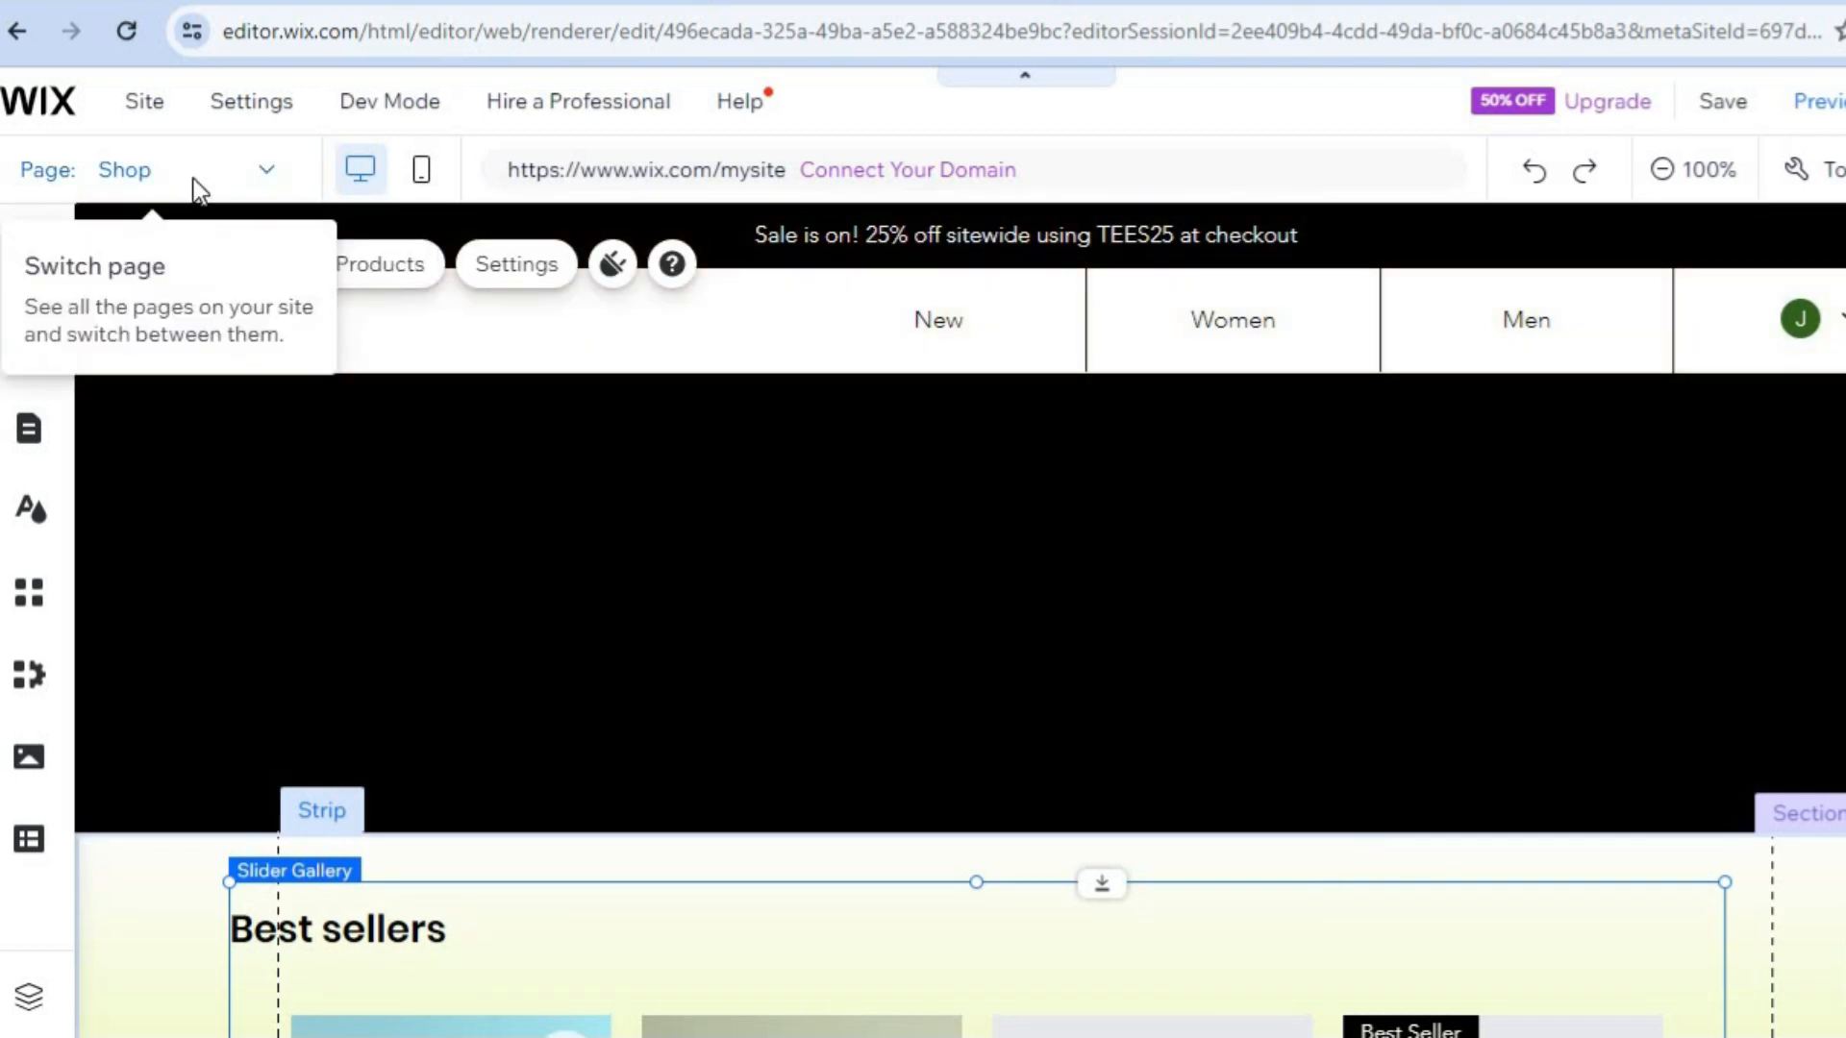
{"action": "left_click", "coordinate": [194, 179]}
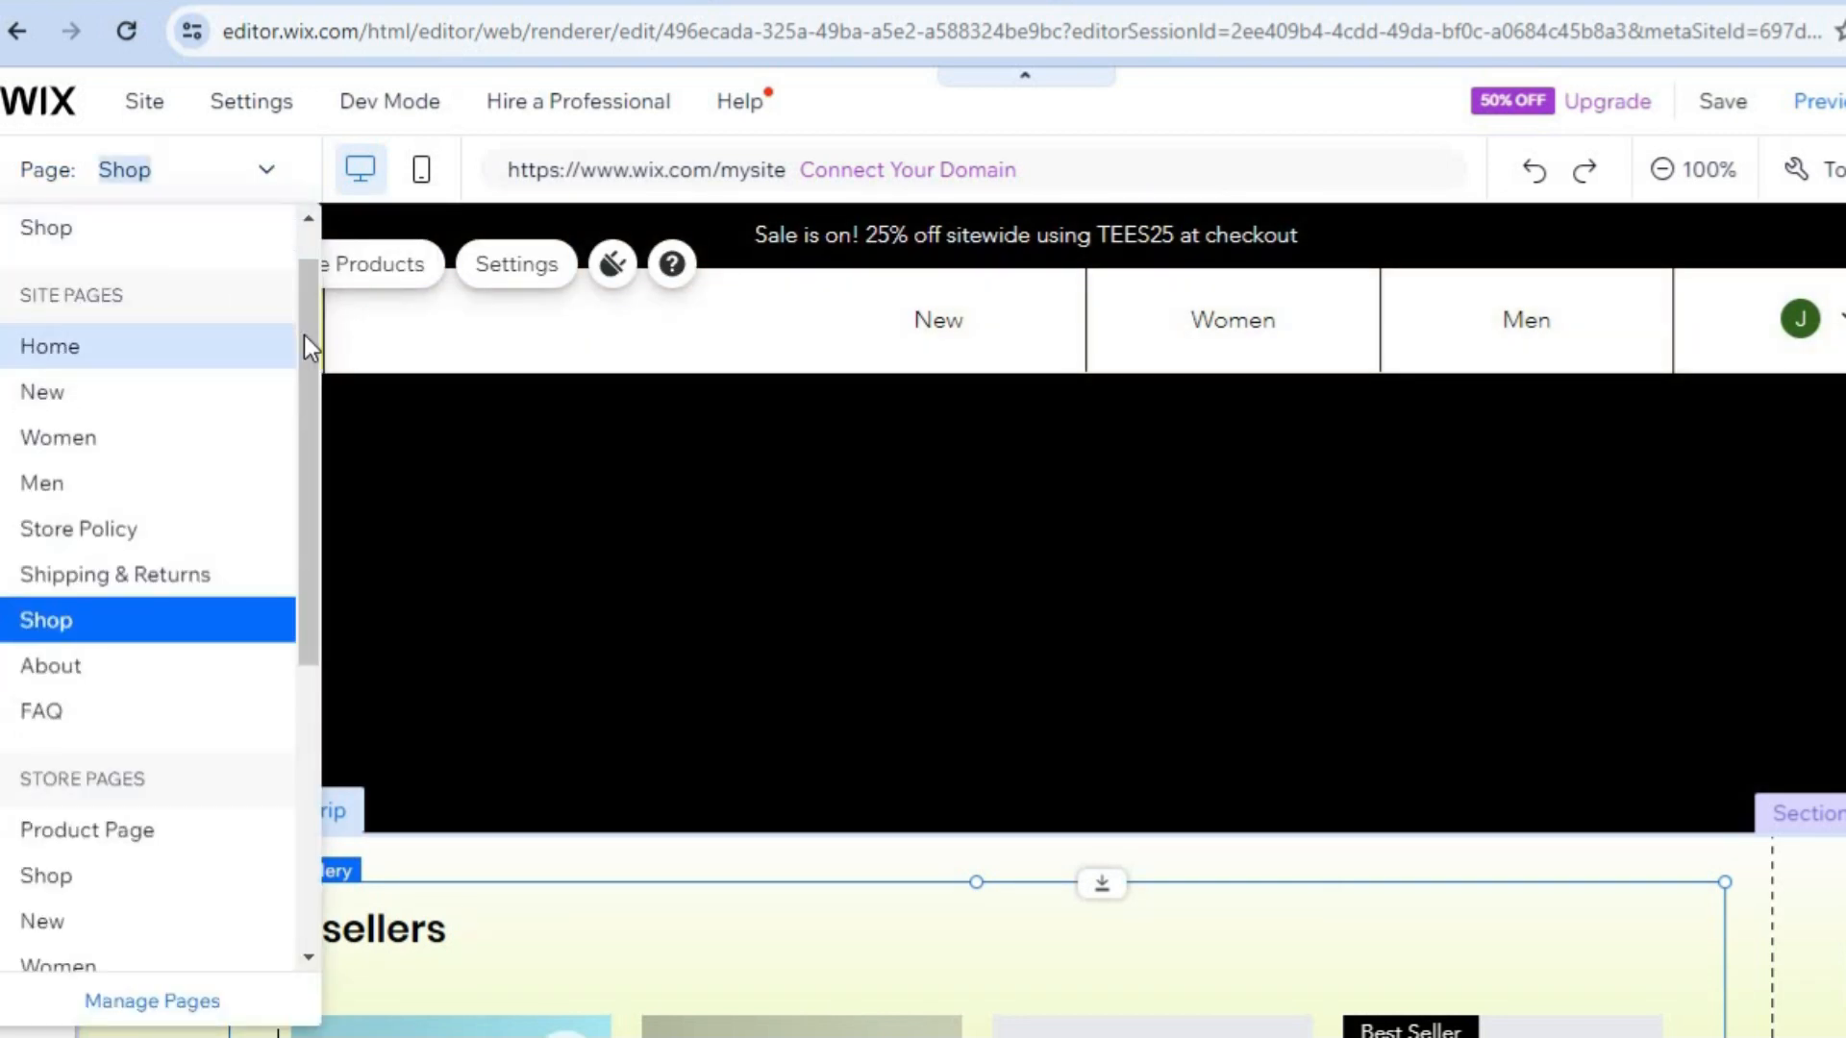
{"action": "left_click_drag", "start_coordinate": [304, 334], "coordinate": [303, 233]}
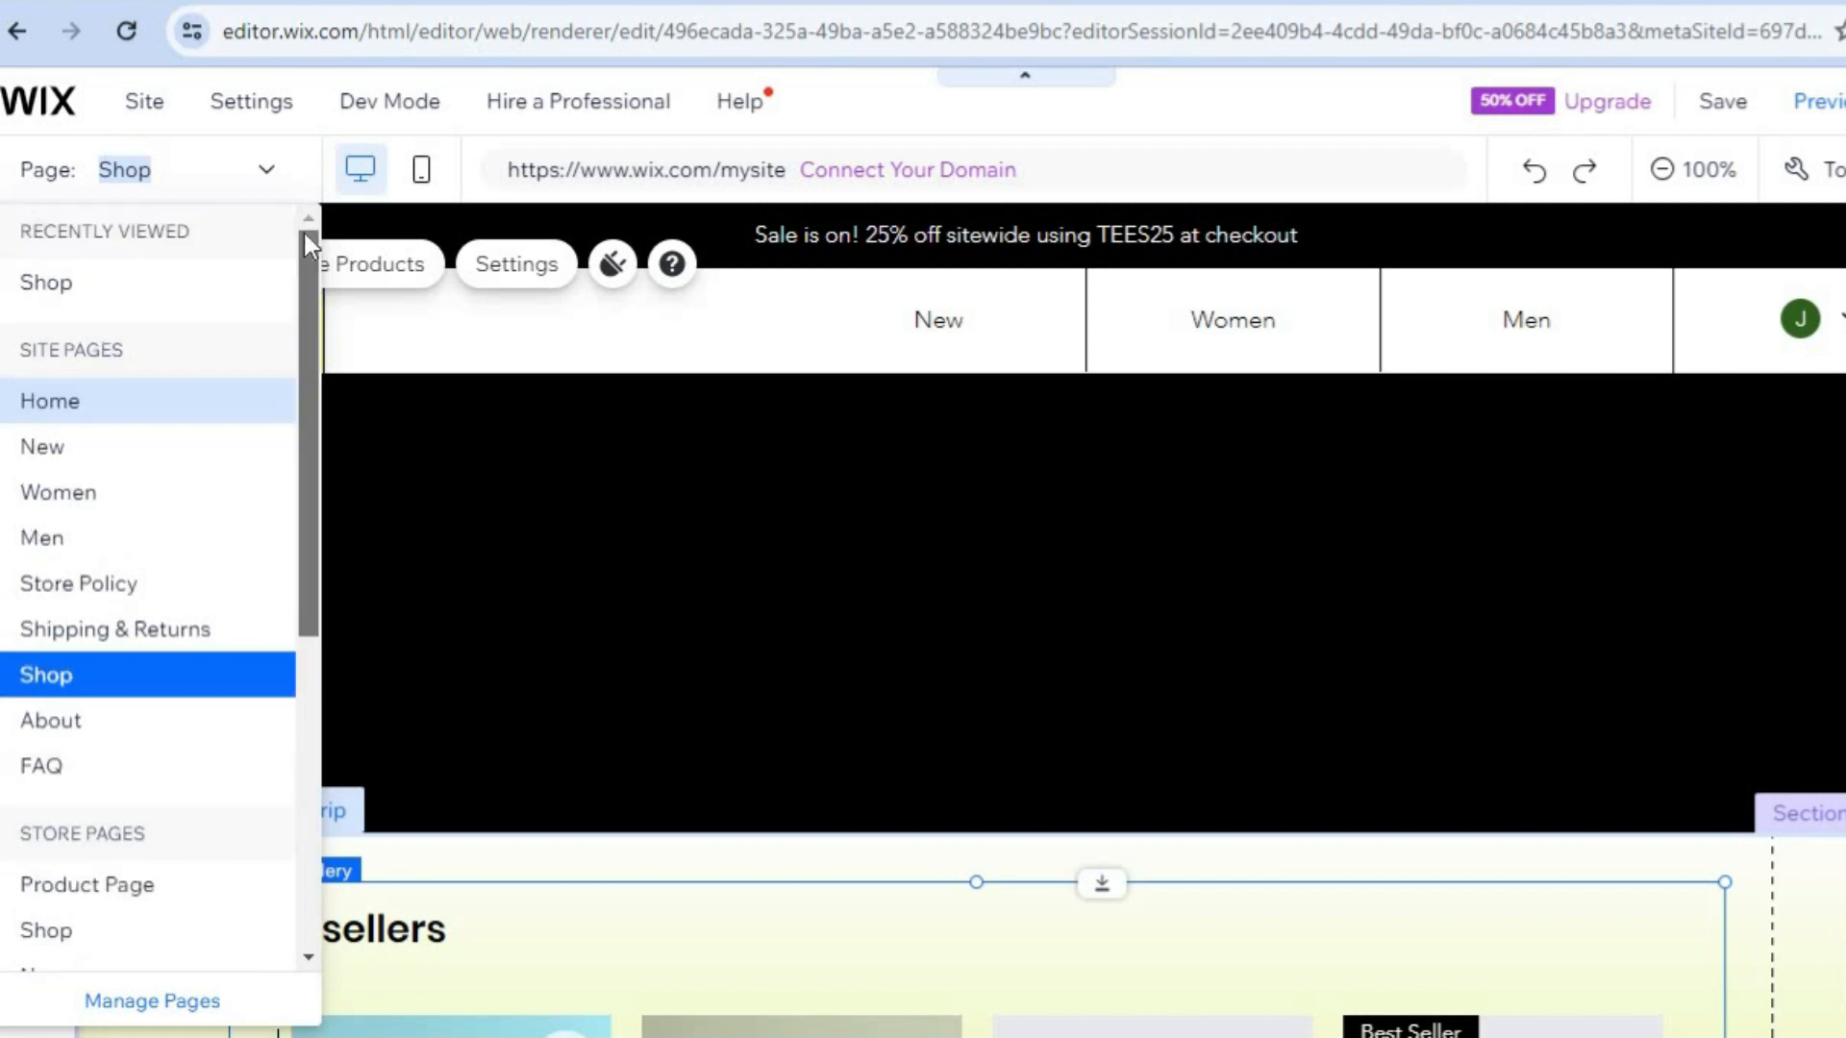
{"action": "left_click", "coordinate": [125, 279]}
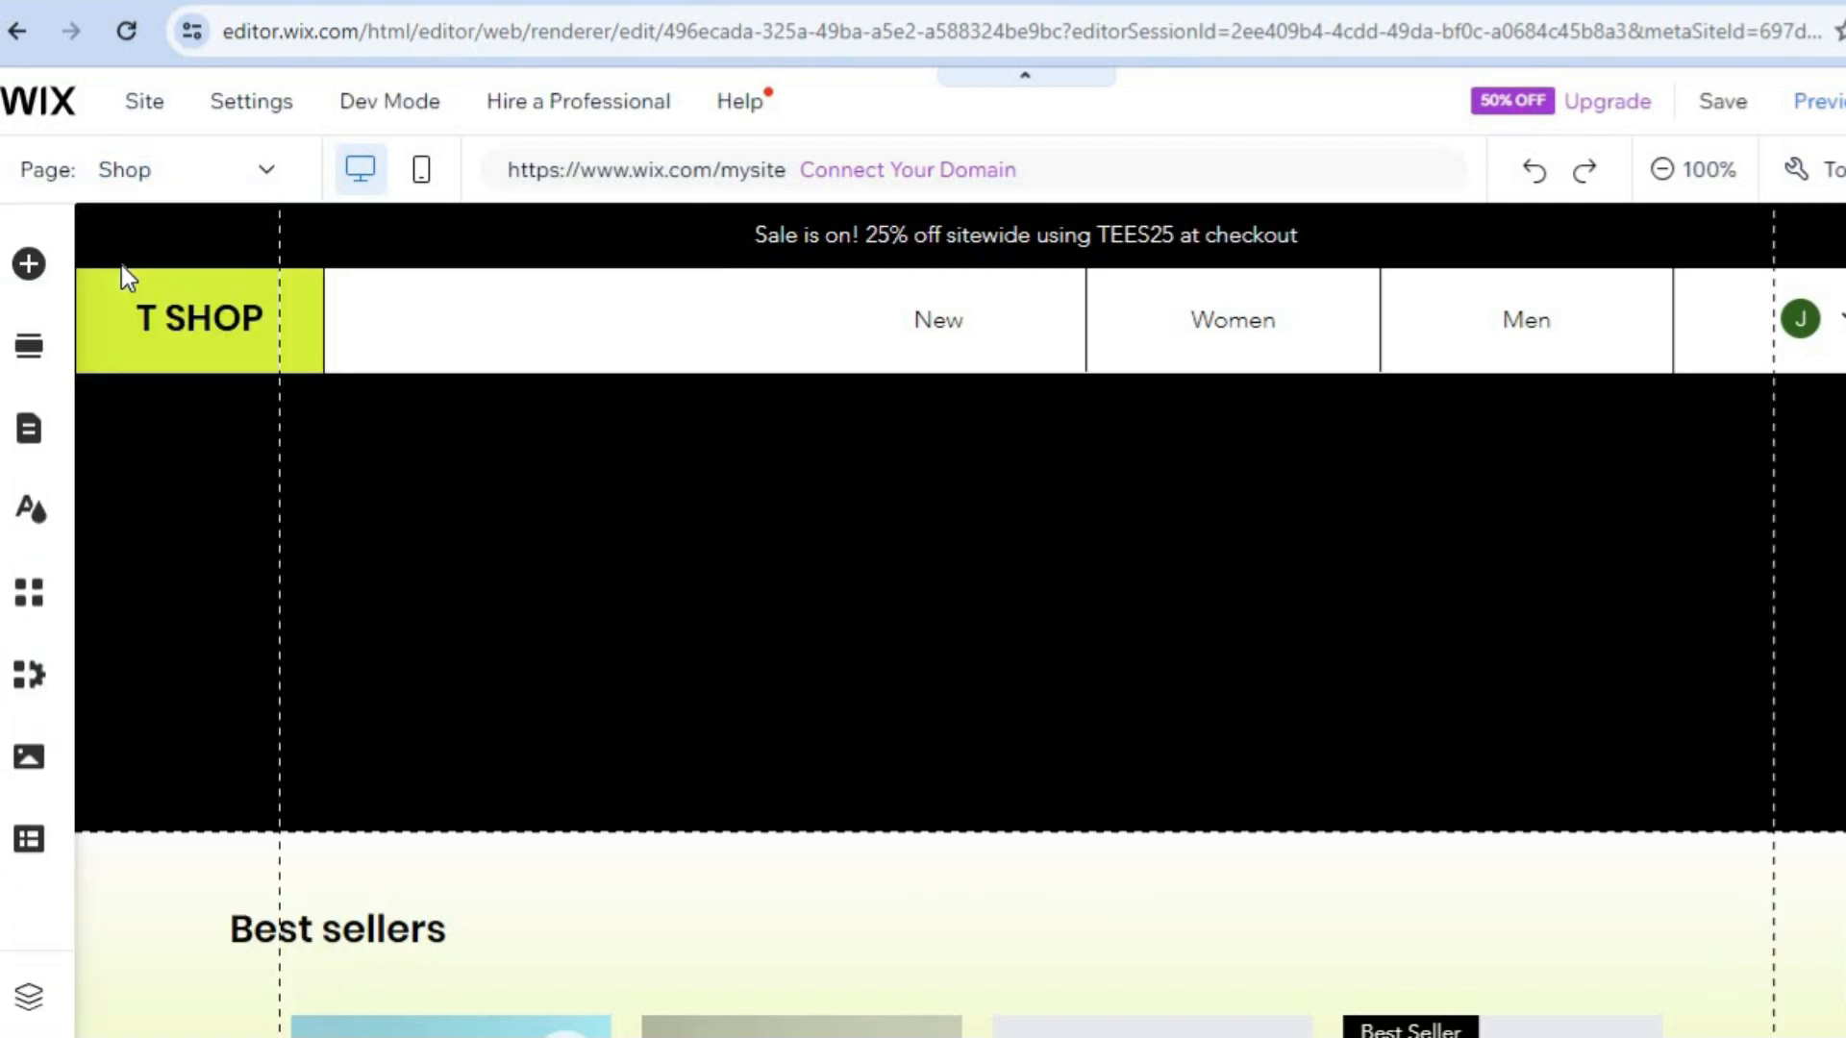